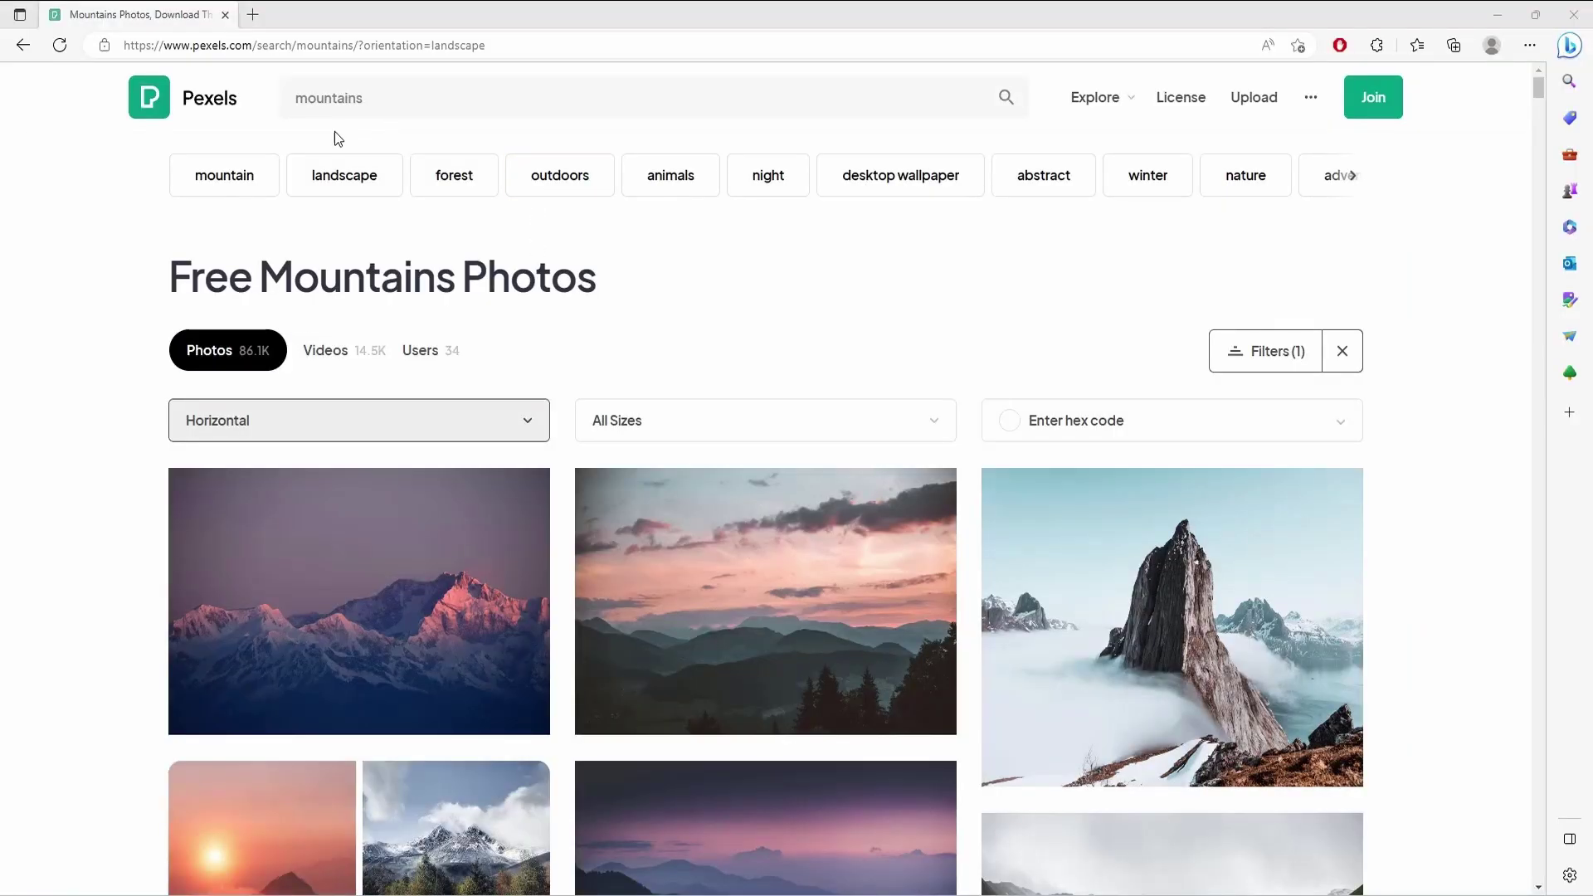
Filter the Pexels 'mountains' search to Horizontal orientation and browse the results
{"action": "left_click_drag", "start_coordinate": [399, 95], "coordinate": [168, 99]}
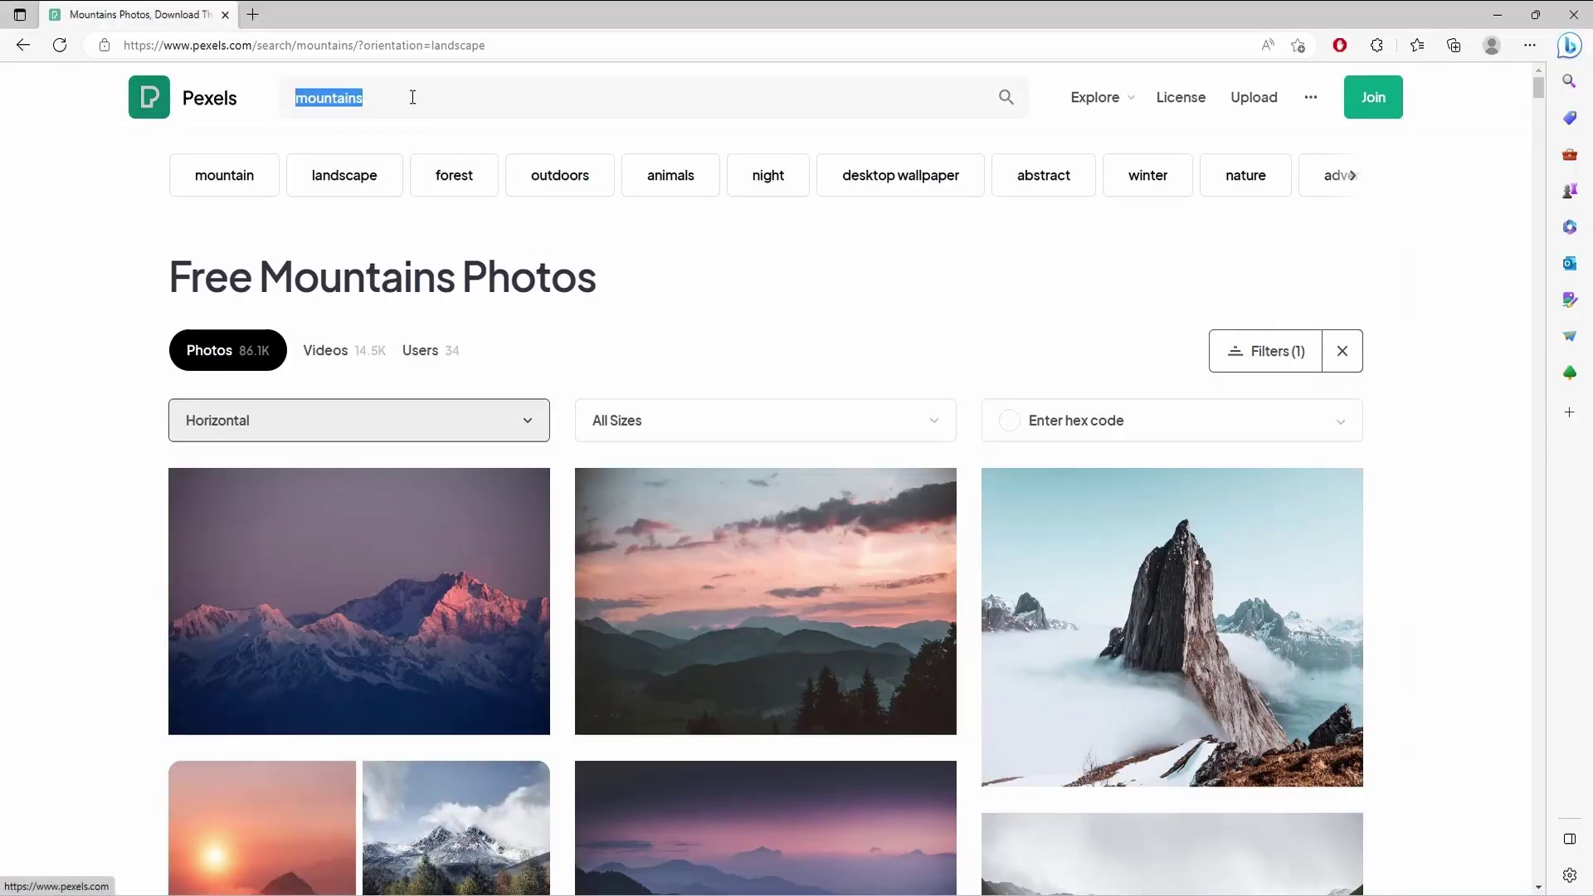
{"action": "left_click", "coordinate": [352, 422]}
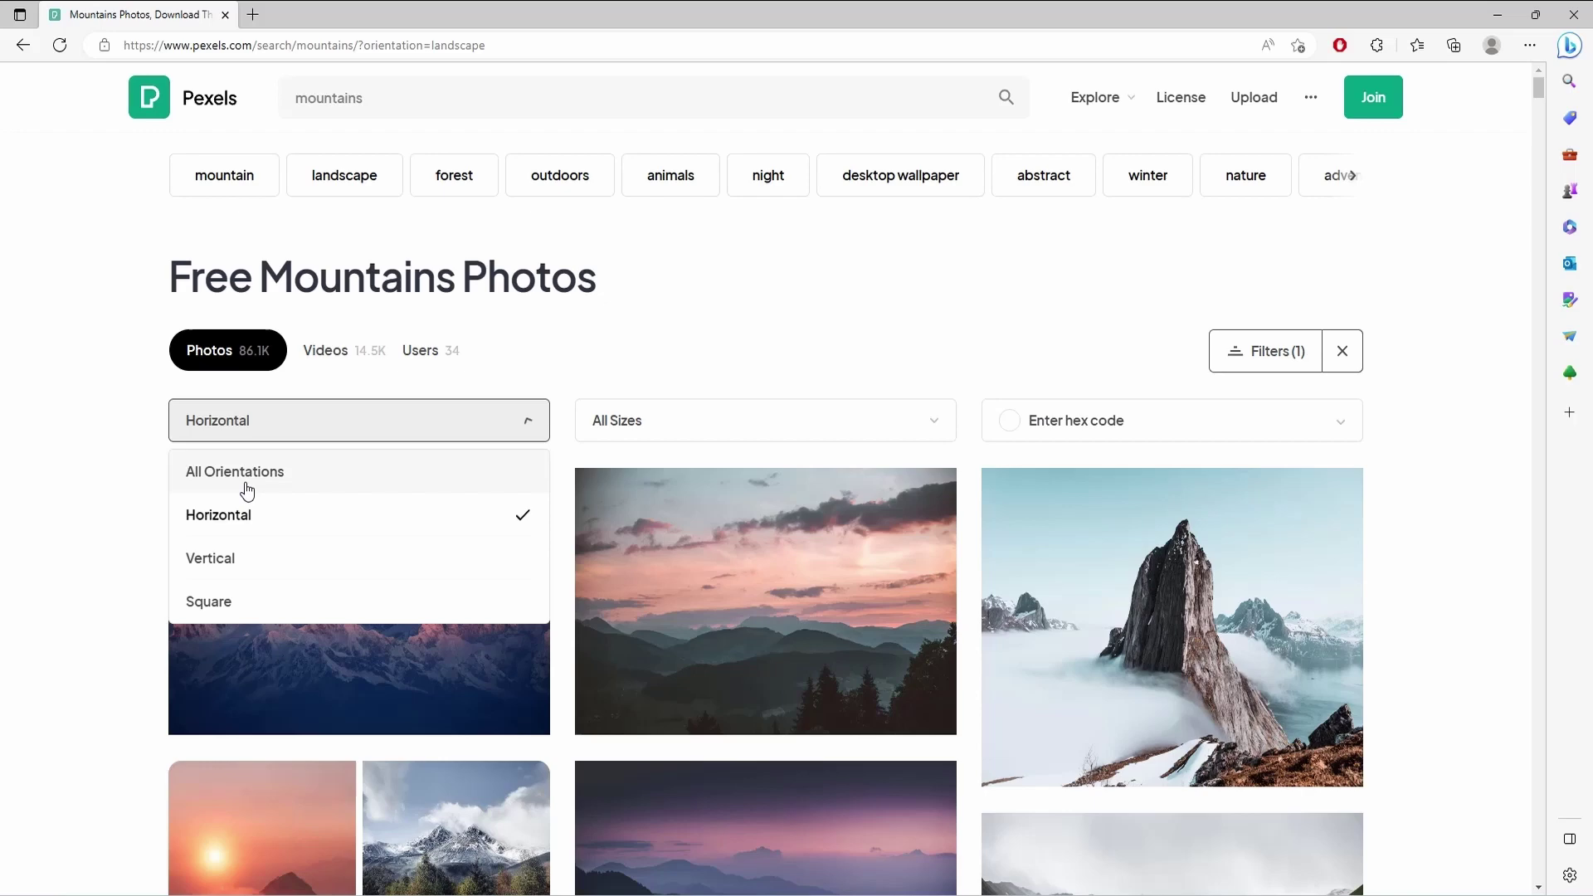
{"action": "left_click", "coordinate": [313, 526]}
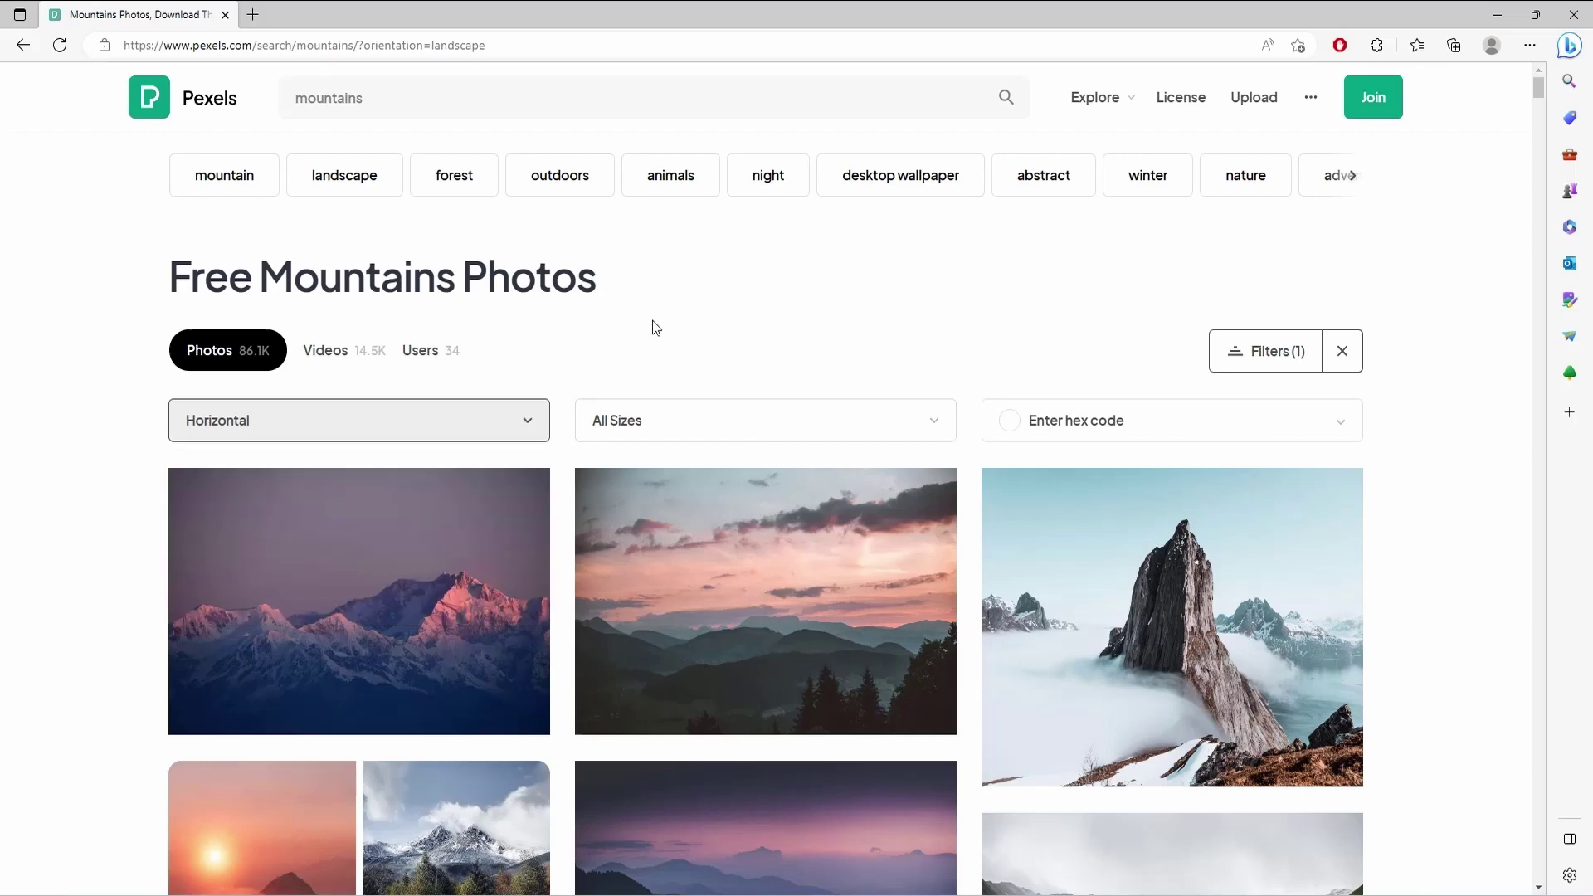
{"action": "scroll", "coordinate": [1470, 250], "scroll_direction": "down", "scroll_amount": 8}
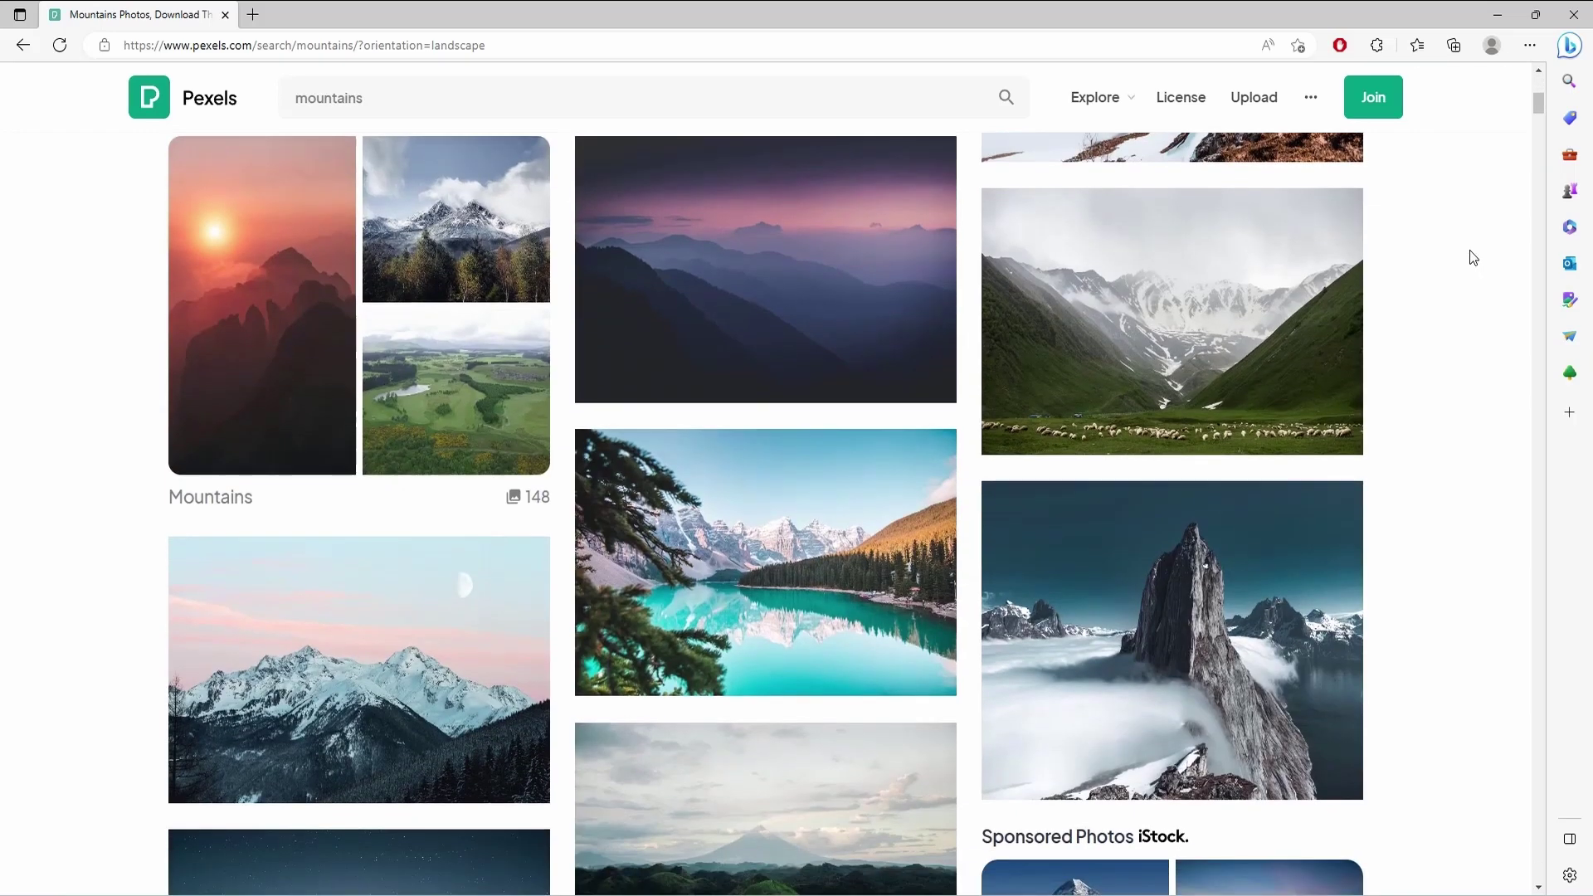
{"action": "scroll", "coordinate": [1470, 251], "scroll_direction": "down", "scroll_amount": 15}
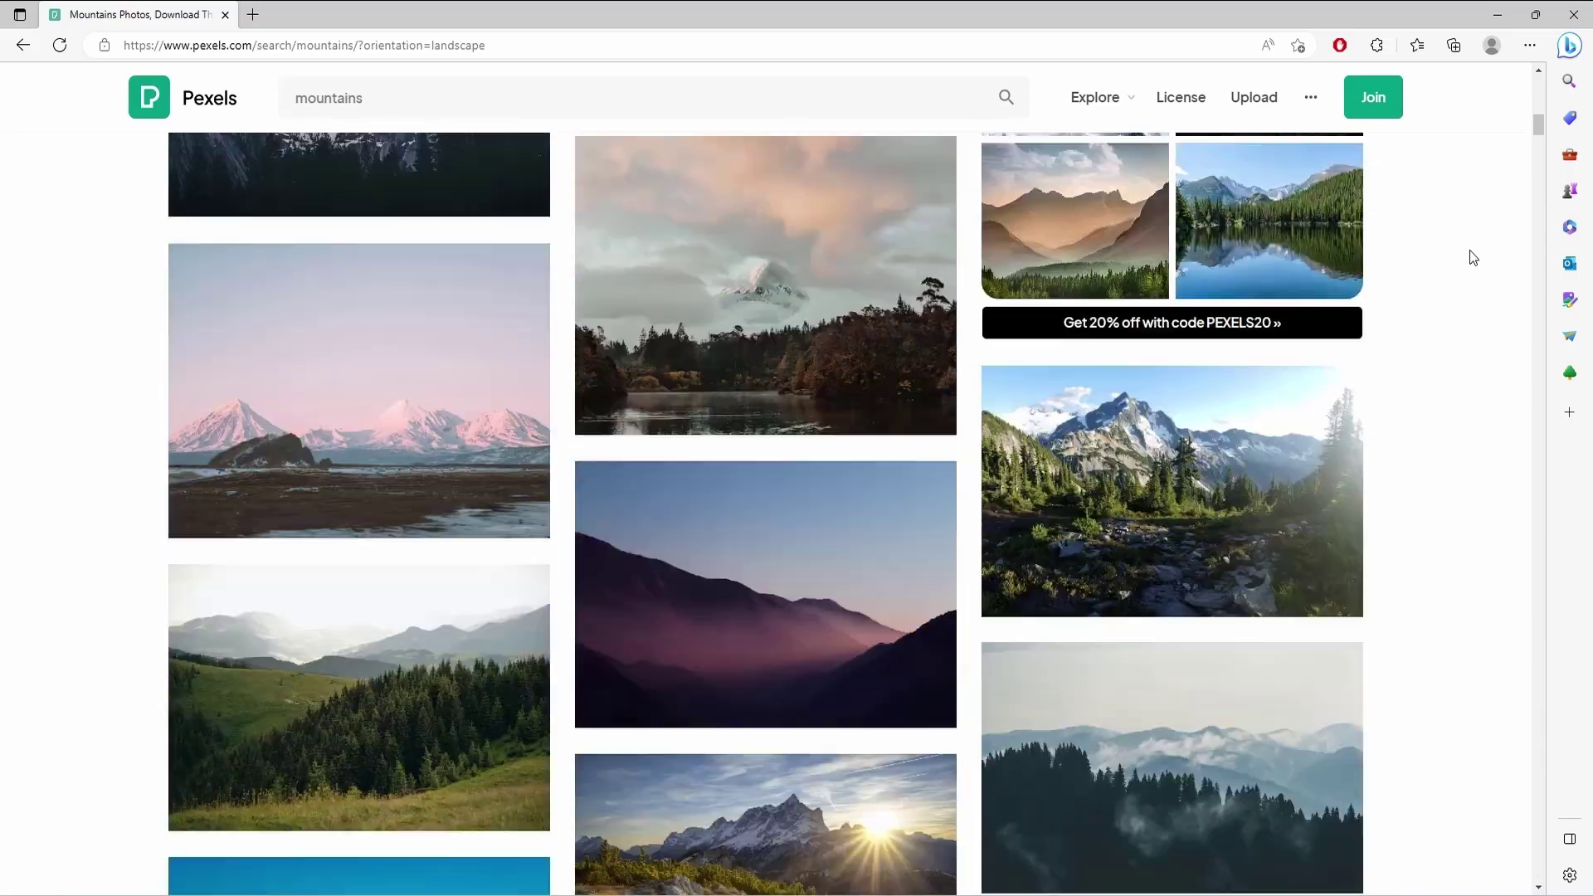
{"action": "scroll", "coordinate": [1361, 390], "scroll_direction": "up", "scroll_amount": 10}
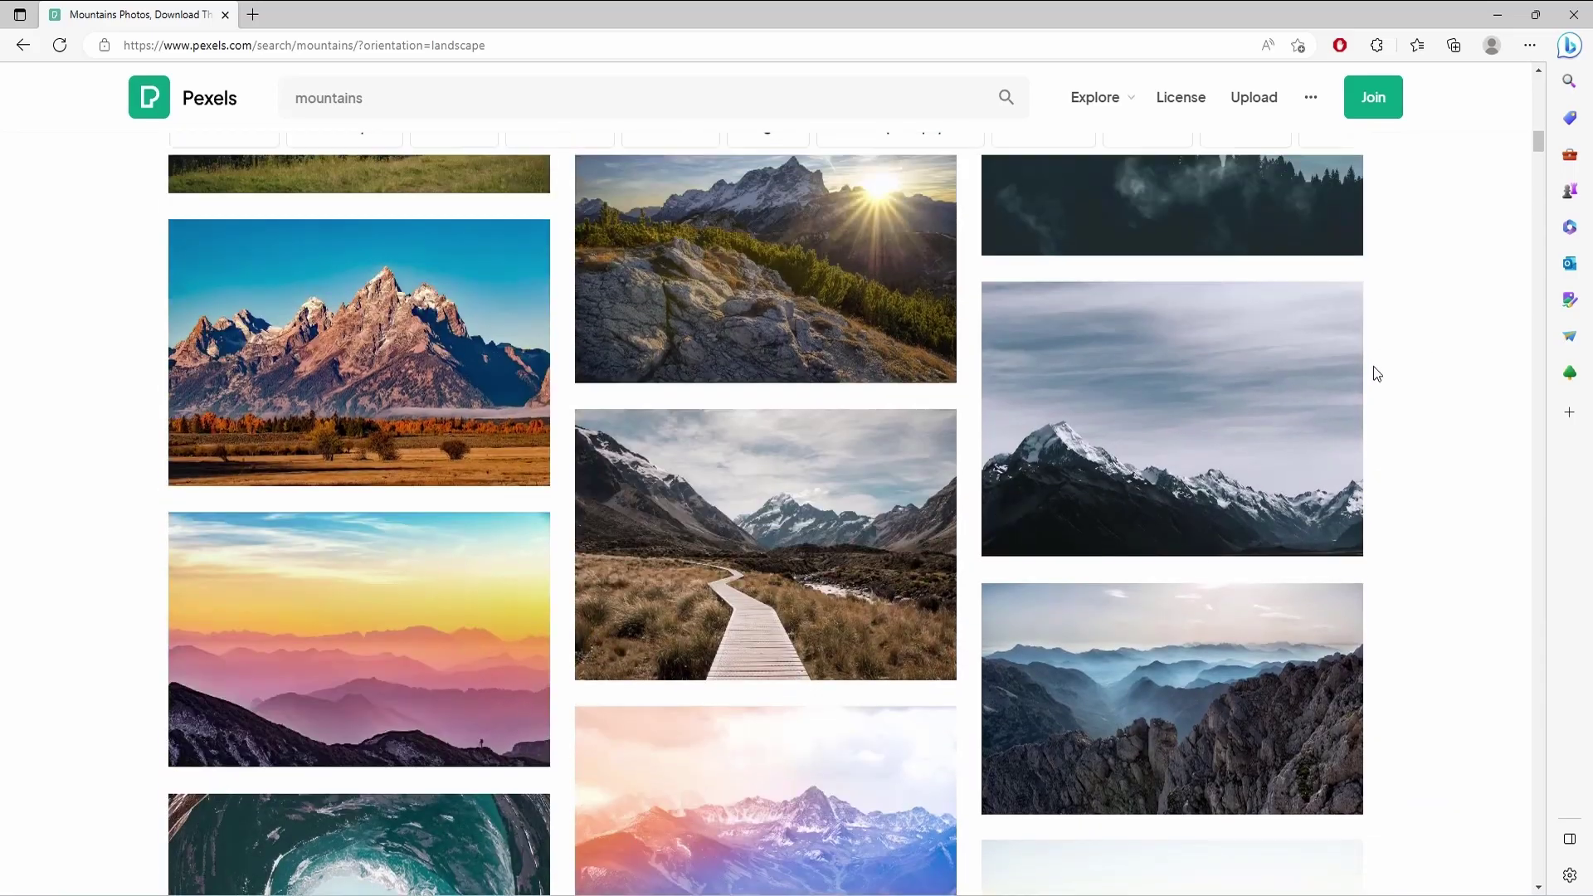
{"action": "scroll", "coordinate": [1350, 429], "scroll_direction": "up", "scroll_amount": 6}
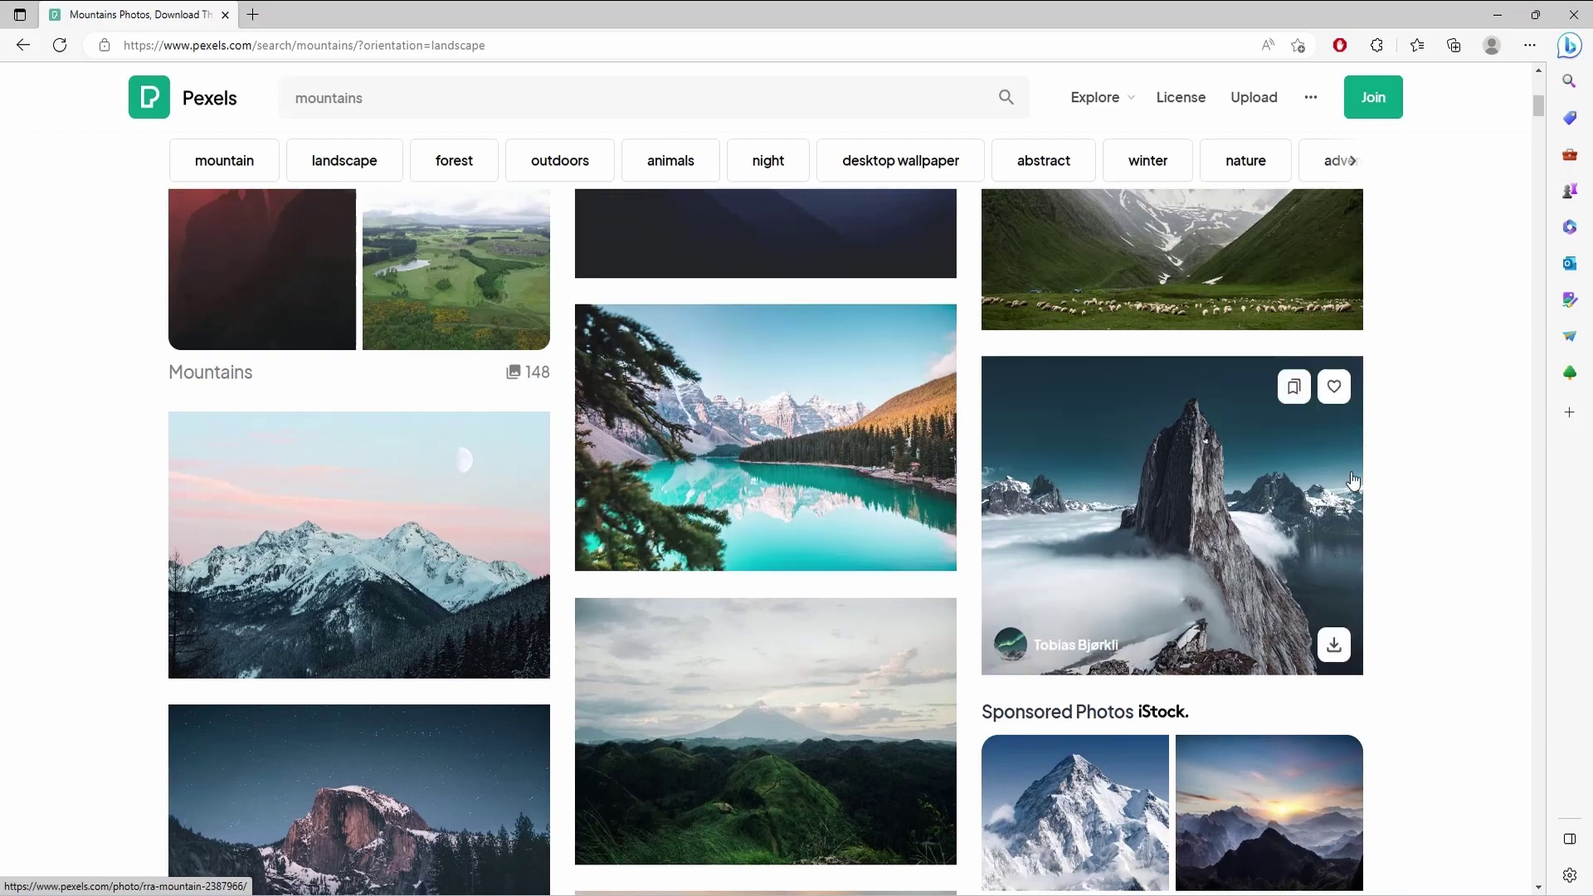
{"action": "scroll", "coordinate": [1387, 469], "scroll_direction": "up", "scroll_amount": 5}
{"action": "scroll", "coordinate": [1401, 437], "scroll_direction": "up", "scroll_amount": 3}
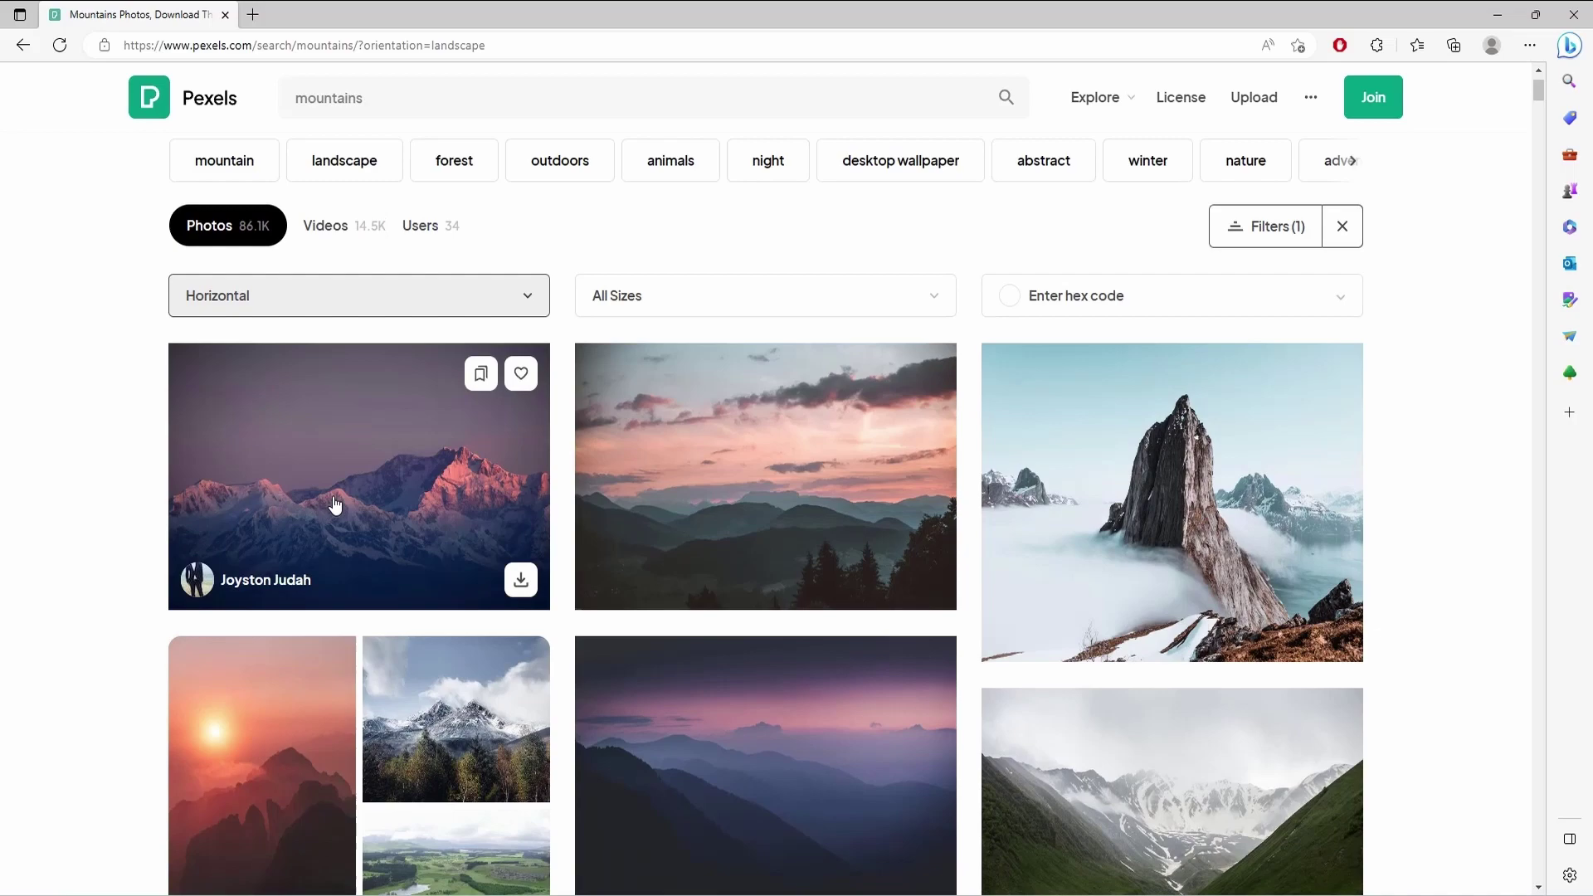
{"action": "scroll", "coordinate": [481, 485], "scroll_direction": "down", "scroll_amount": 9}
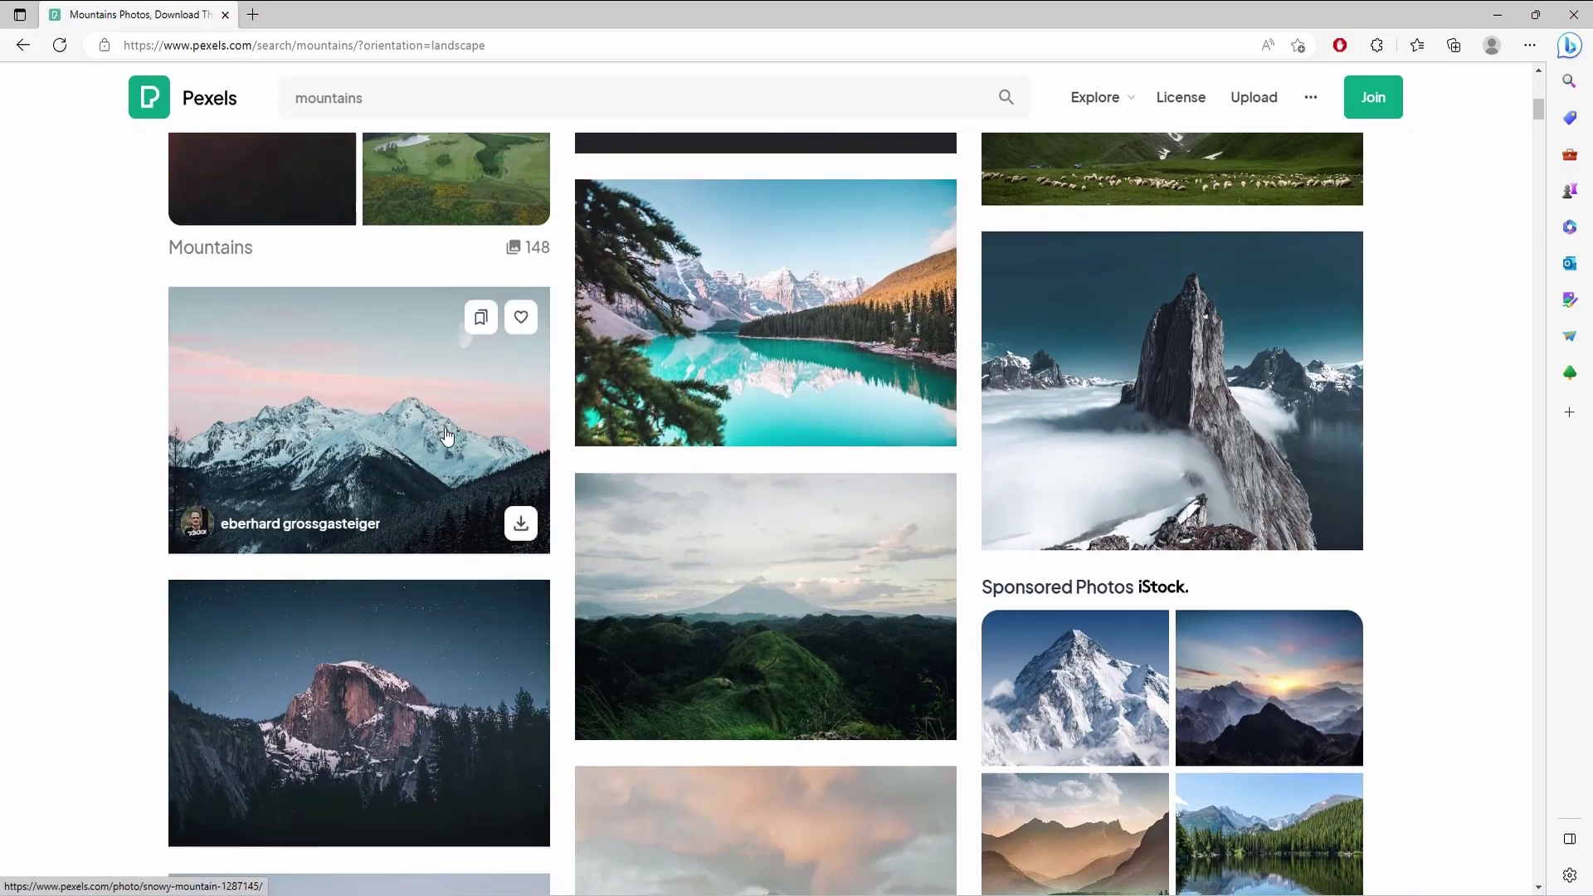
Download the Snowy Mountain photo for free and dismiss the Say Thanks popup
{"action": "left_click", "coordinate": [446, 436]}
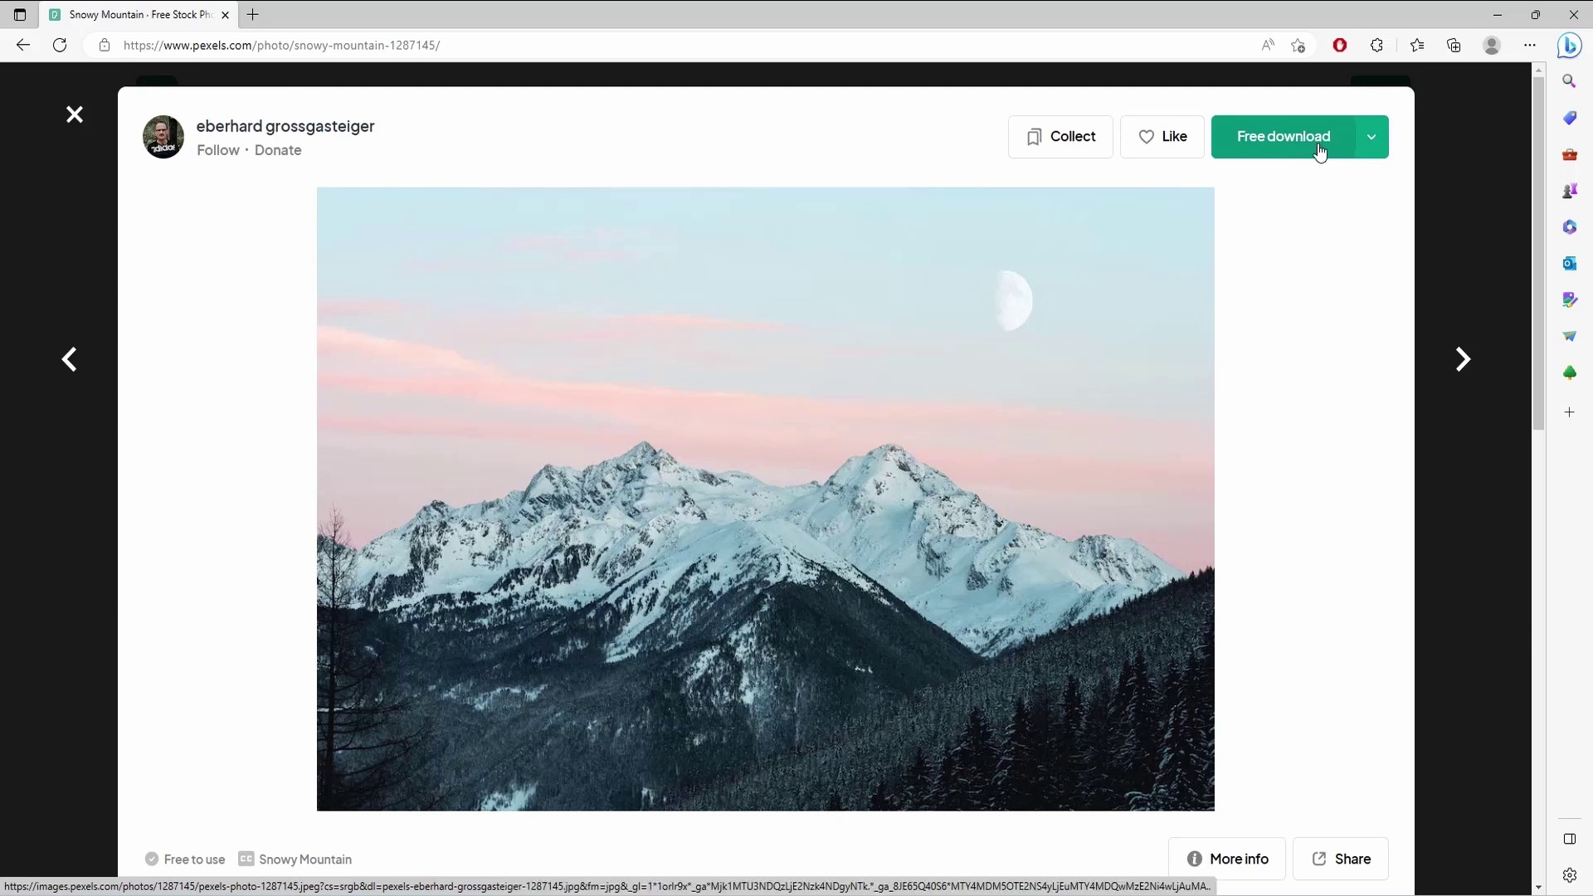
{"action": "left_click_drag", "start_coordinate": [1317, 145], "coordinate": [1304, 243]}
{"action": "left_click", "coordinate": [1345, 149]}
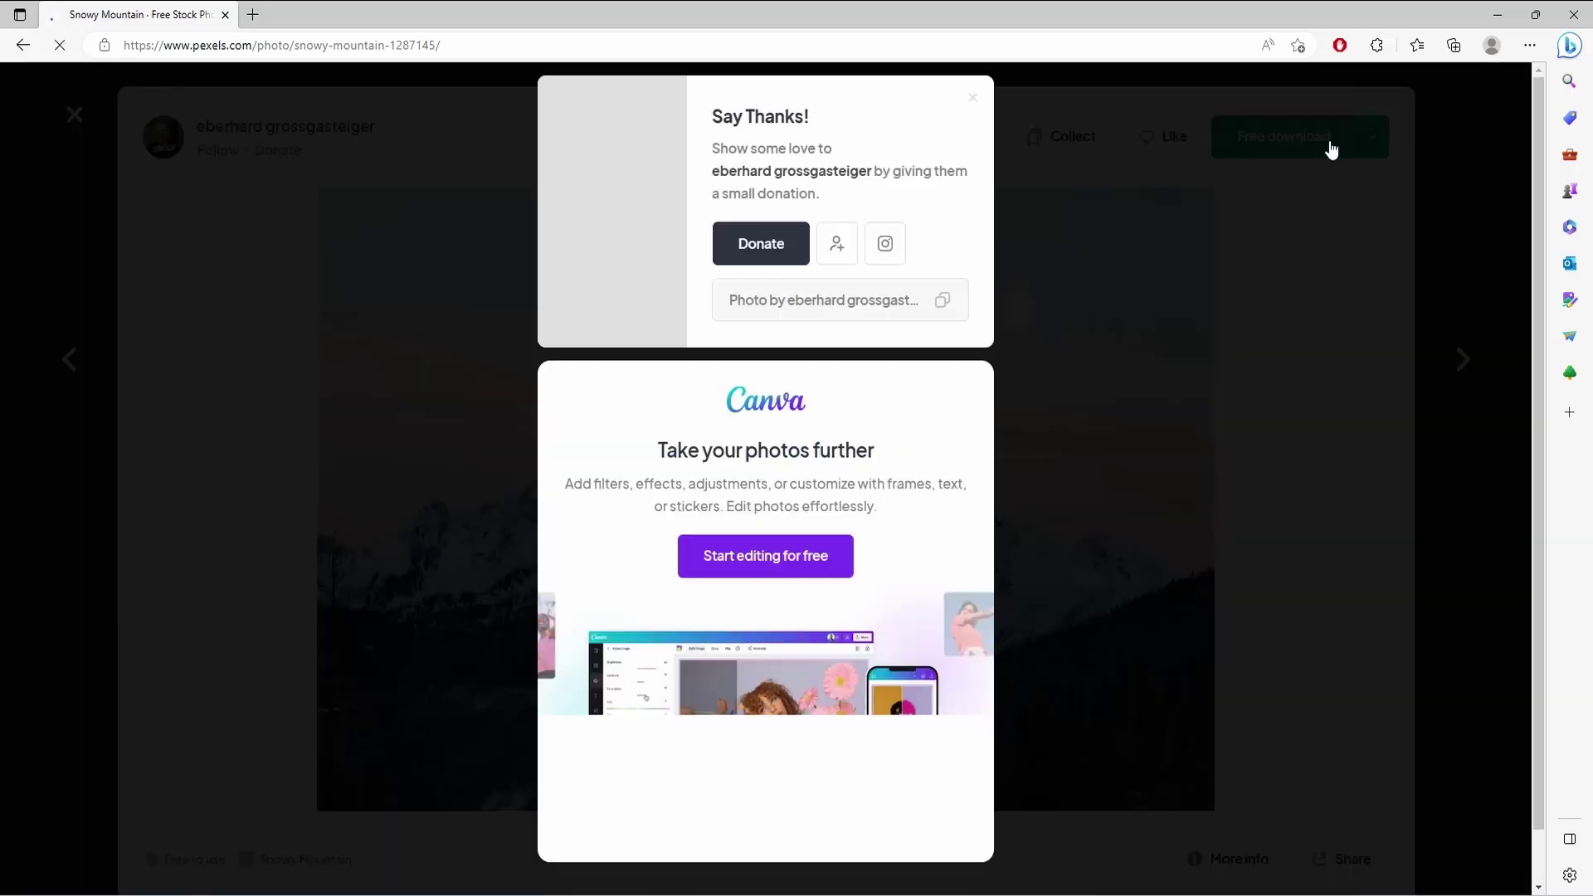
{"action": "left_click", "coordinate": [972, 97]}
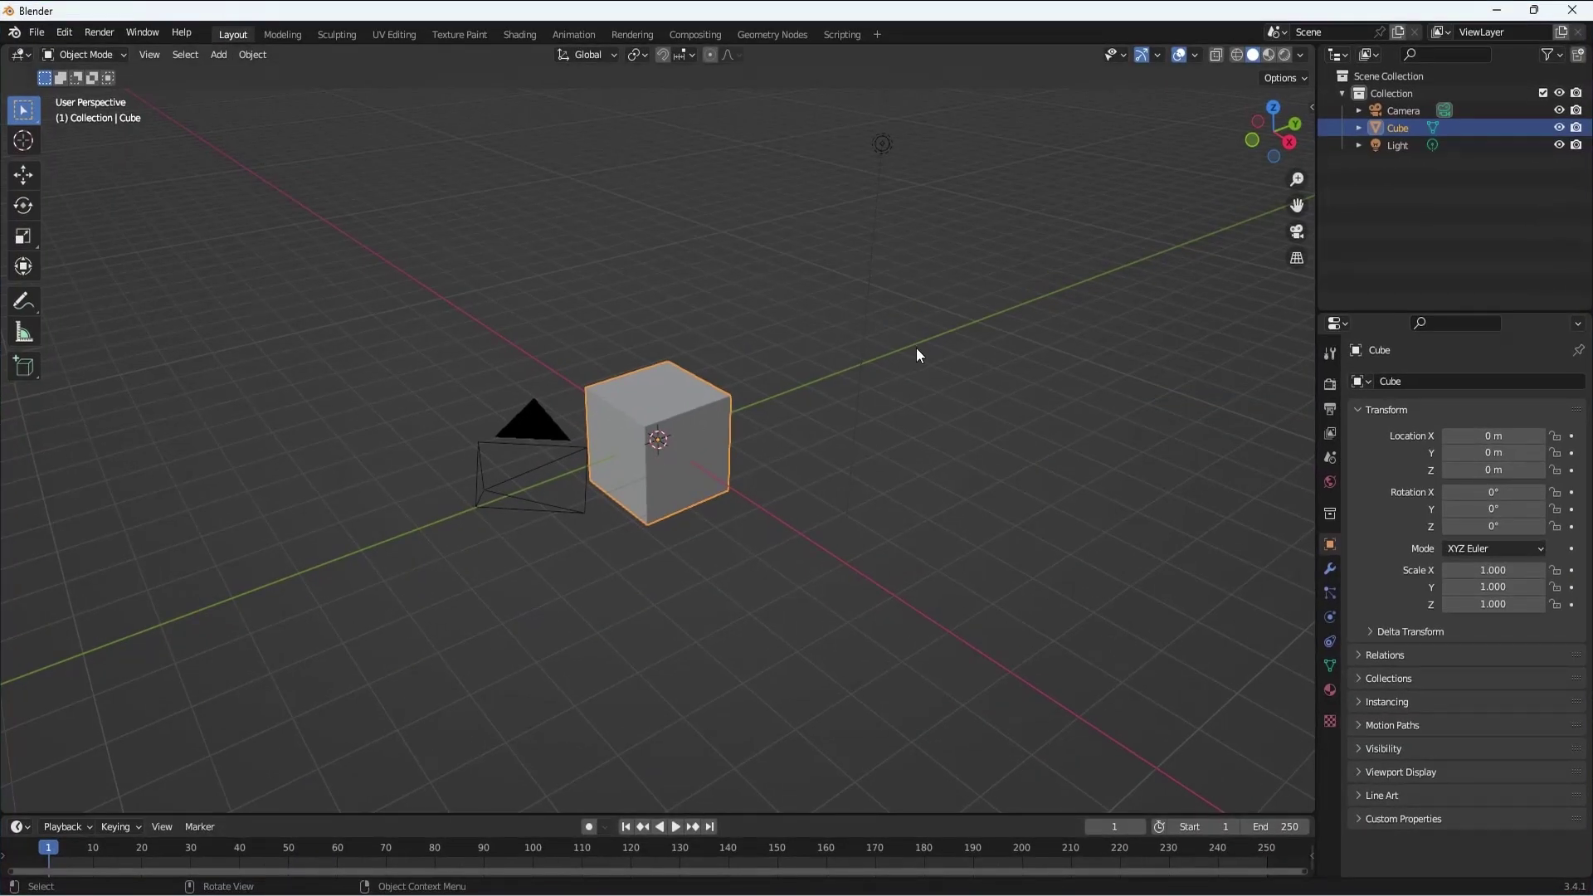
Delete the default cube, camera and light from the Blender scene
{"action": "middle_click_drag", "start_coordinate": [863, 438], "coordinate": [750, 496]}
{"action": "key", "text": "a"}
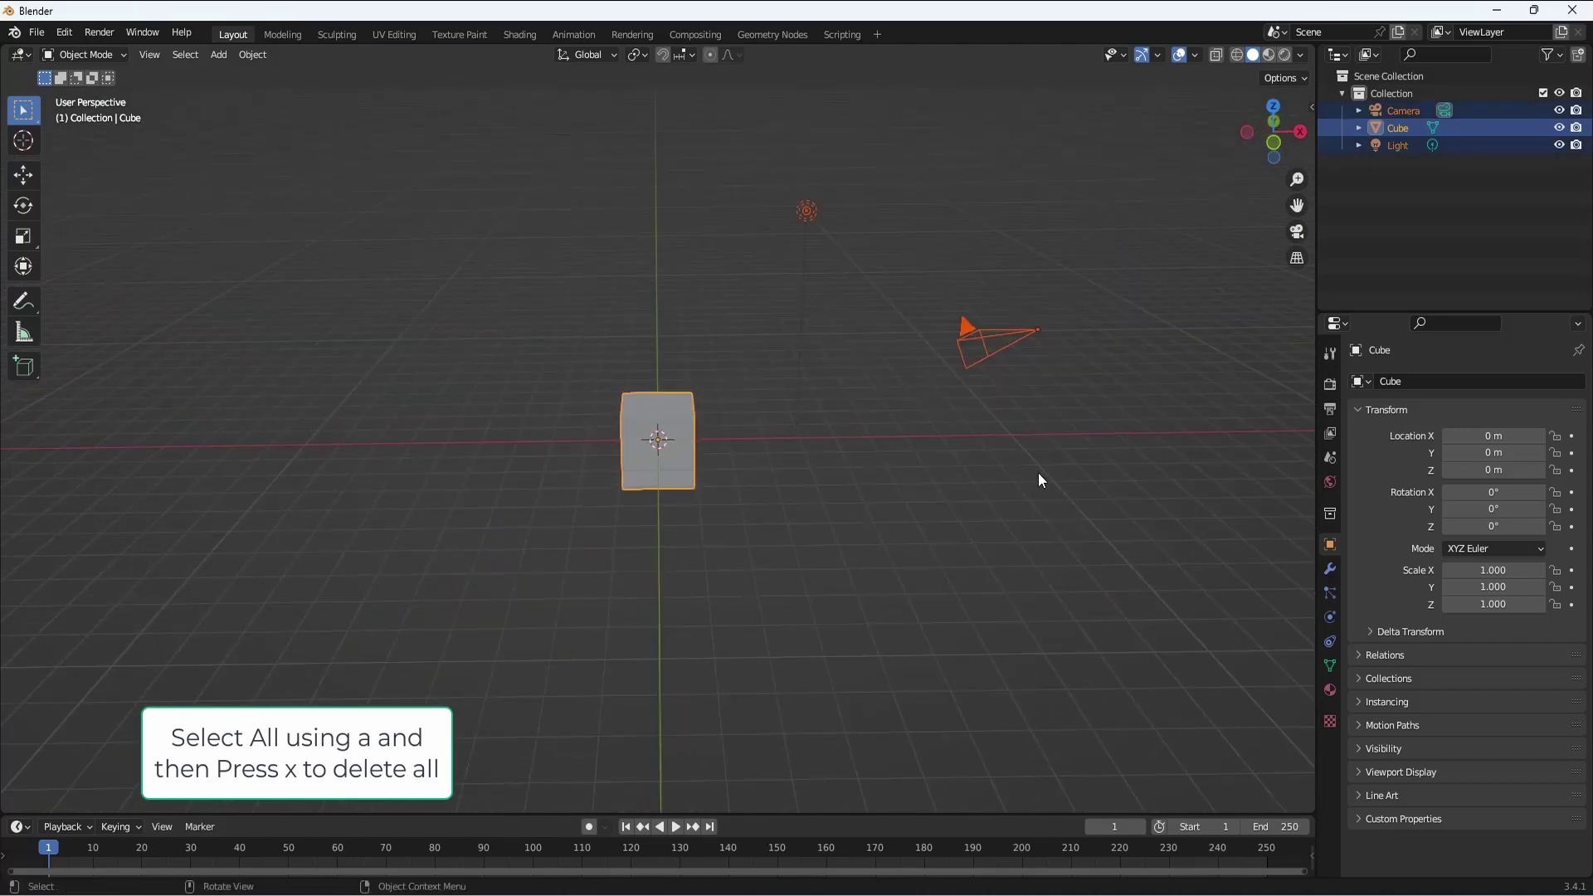
{"action": "key", "text": "x"}
{"action": "left_click", "coordinate": [1032, 464]}
Search the add-ons for 'land' to confirm A.N.T. Landscape is enabled
{"action": "middle_click_drag", "start_coordinate": [817, 378], "coordinate": [342, 68]}
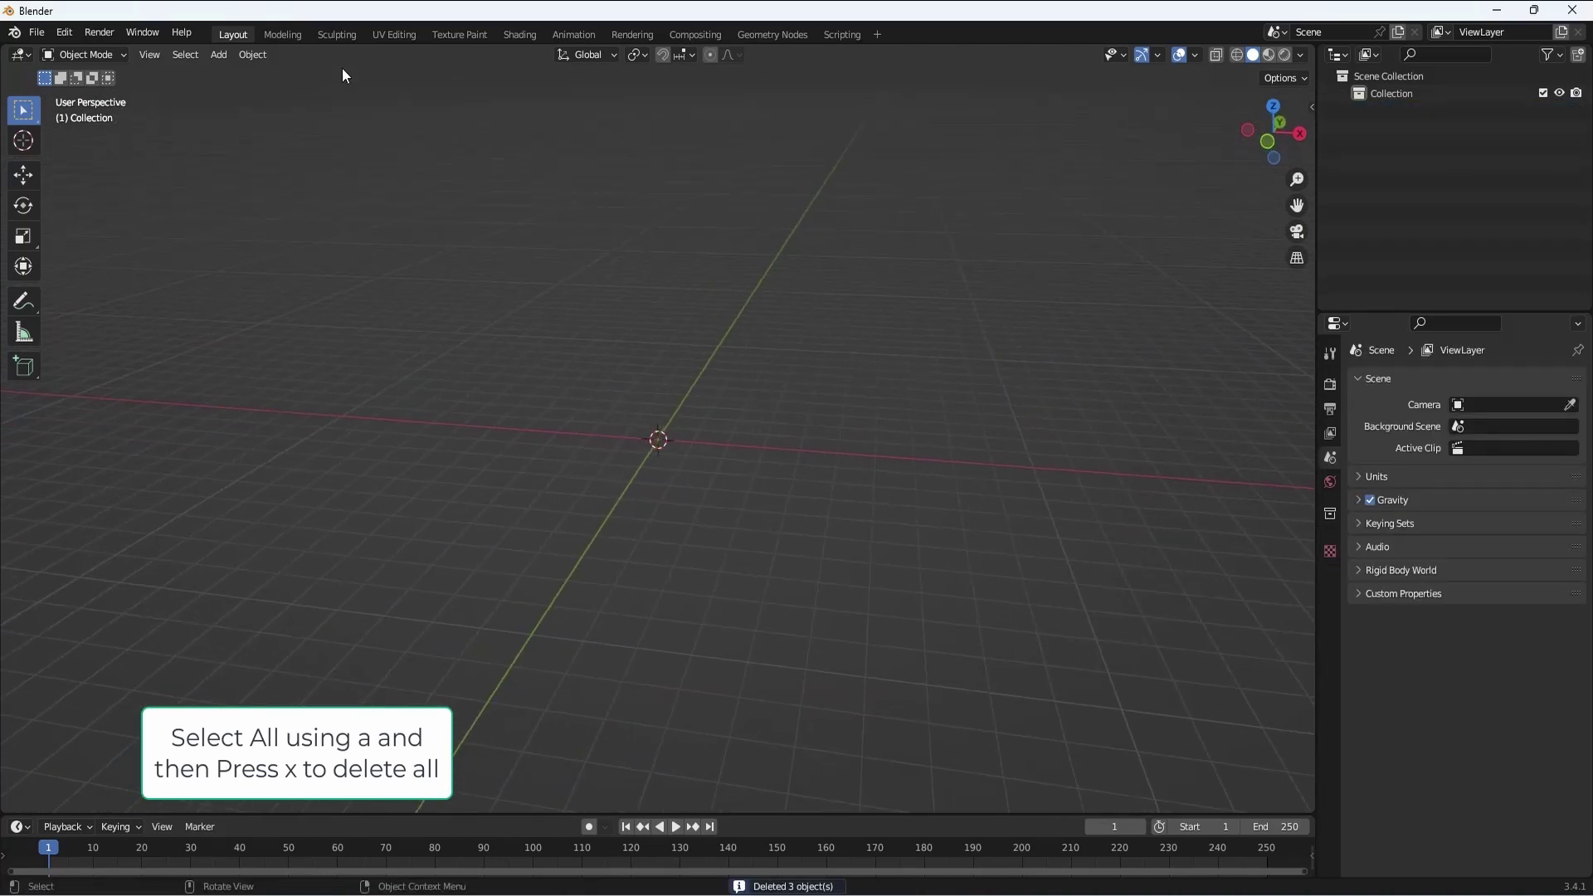
{"action": "left_click", "coordinate": [57, 33]}
{"action": "left_click", "coordinate": [102, 276]}
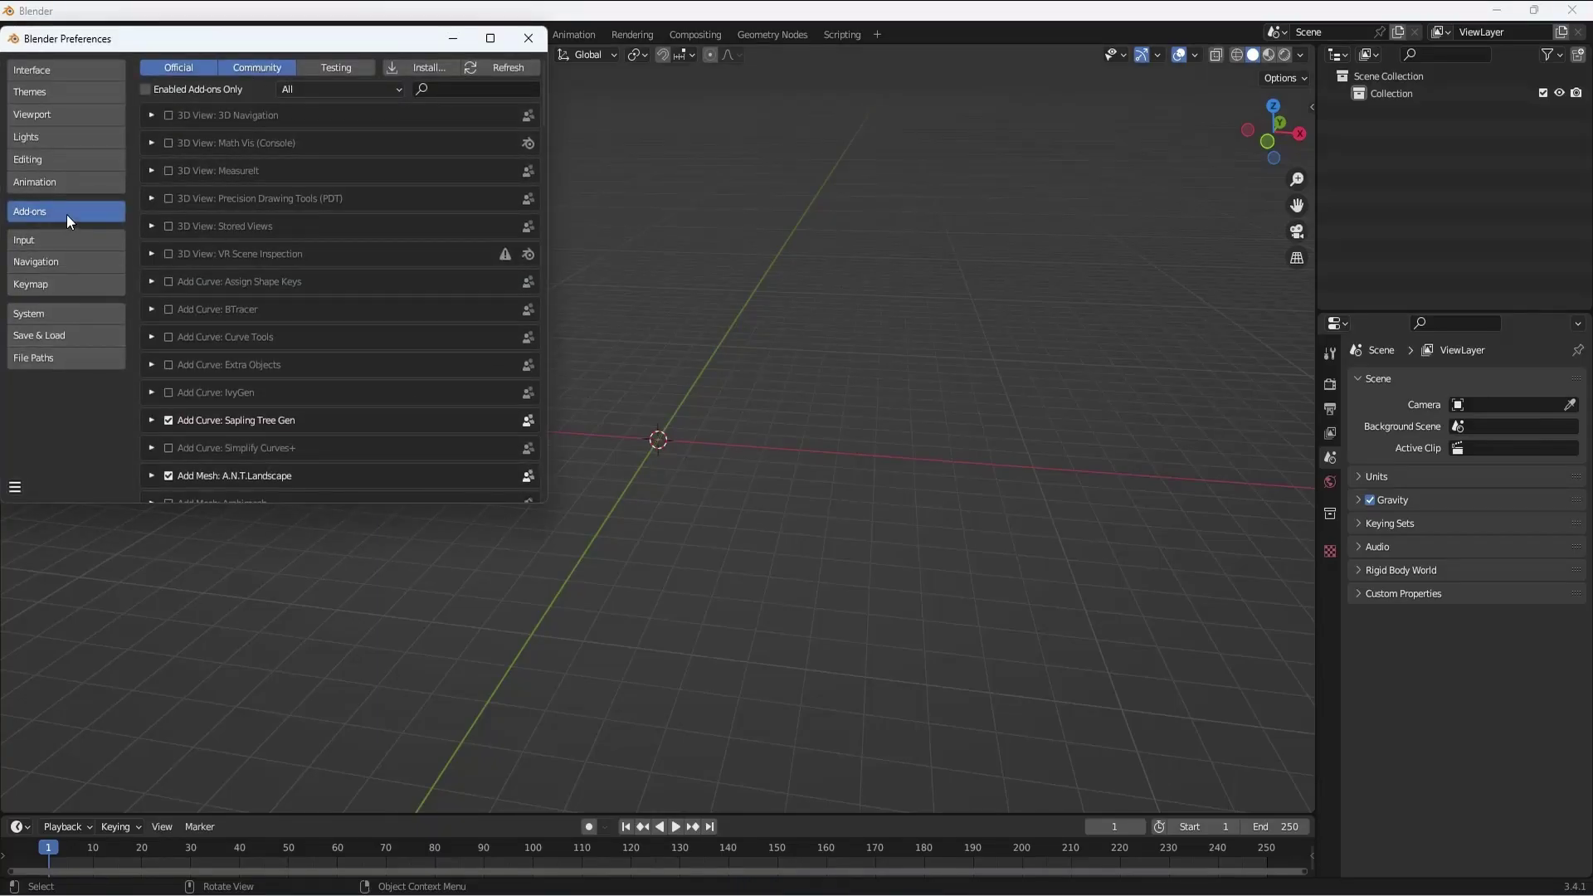
{"action": "left_click", "coordinate": [447, 86]}
{"action": "type", "text": "l;a"}
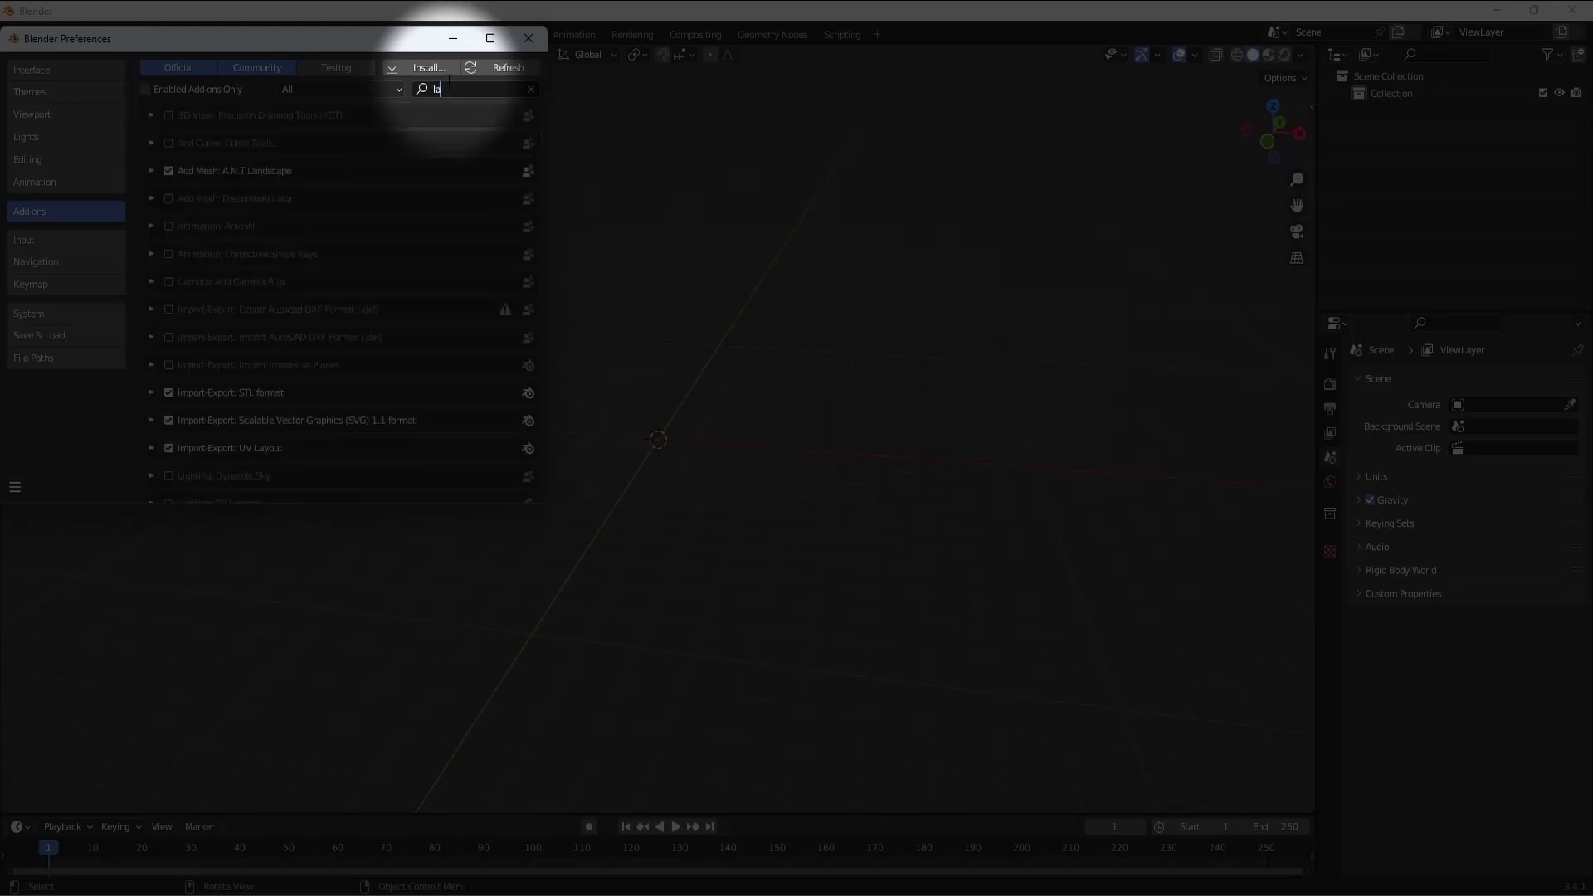
{"action": "type", "text": "and"}
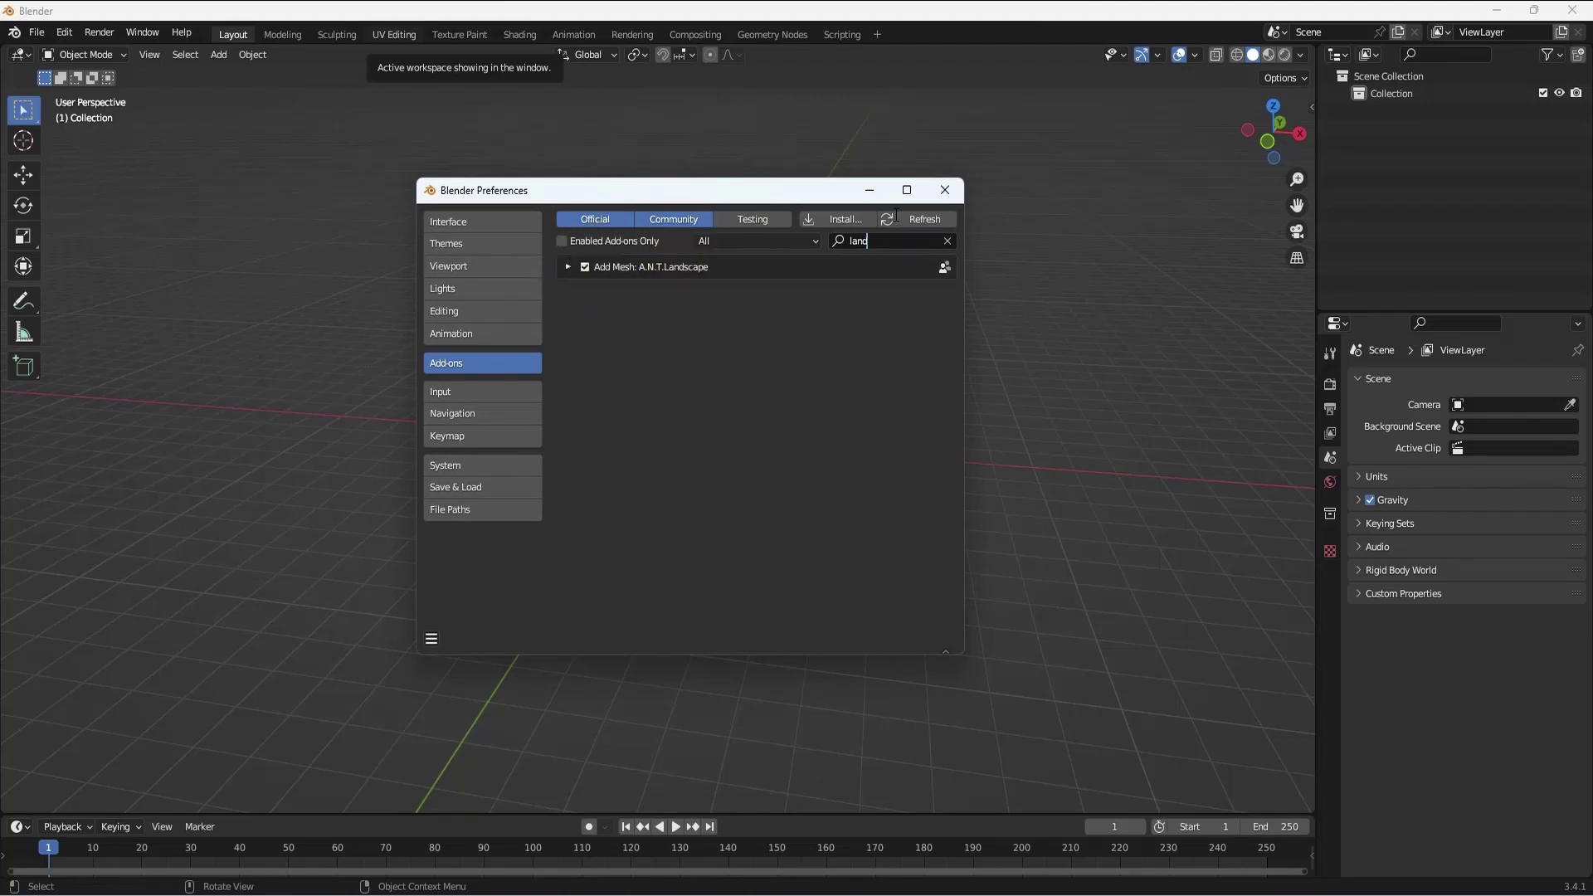
{"action": "left_click", "coordinate": [945, 190]}
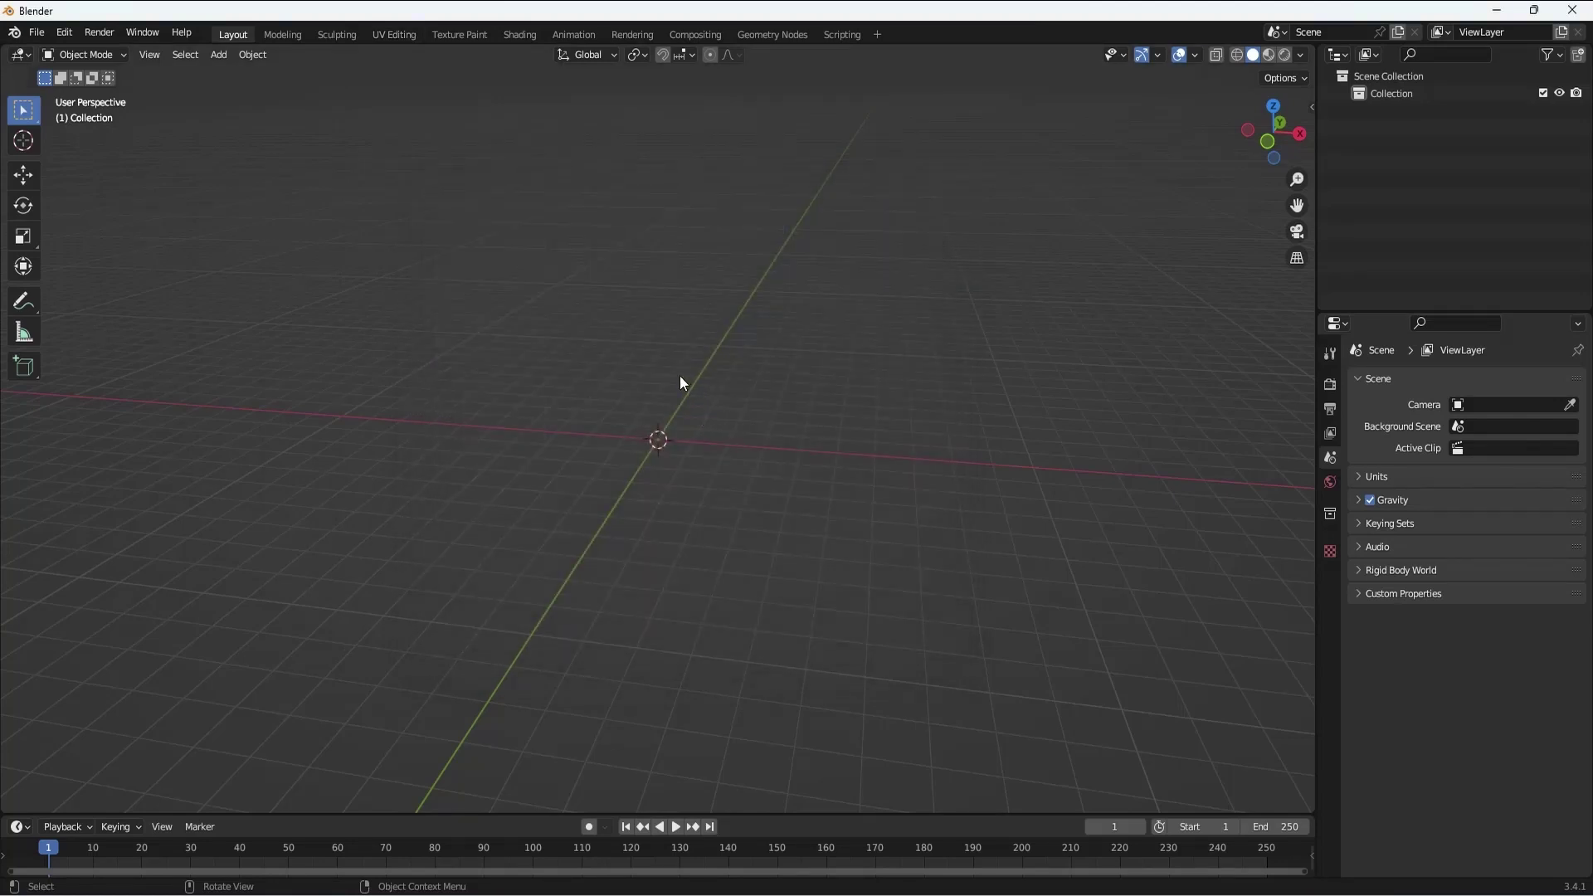
Add a Mesh > Landscape terrain object and orbit around it
{"action": "middle_click_drag", "start_coordinate": [680, 375], "coordinate": [680, 376]}
{"action": "key", "text": "shift+a"}
{"action": "mouse_move", "coordinate": [680, 376]}
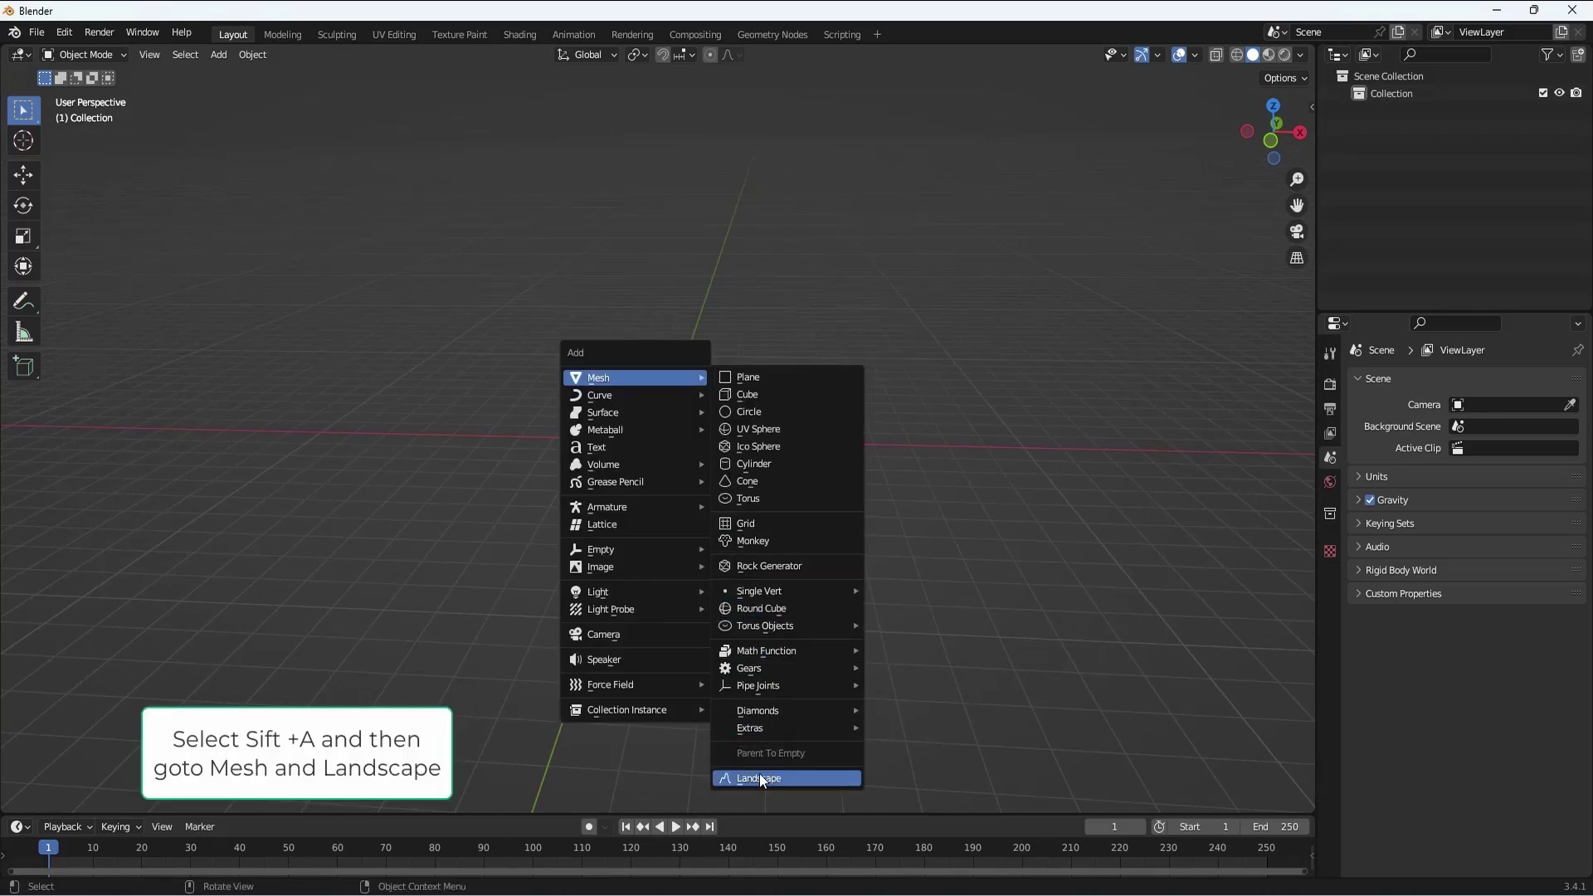
{"action": "left_click", "coordinate": [783, 779]}
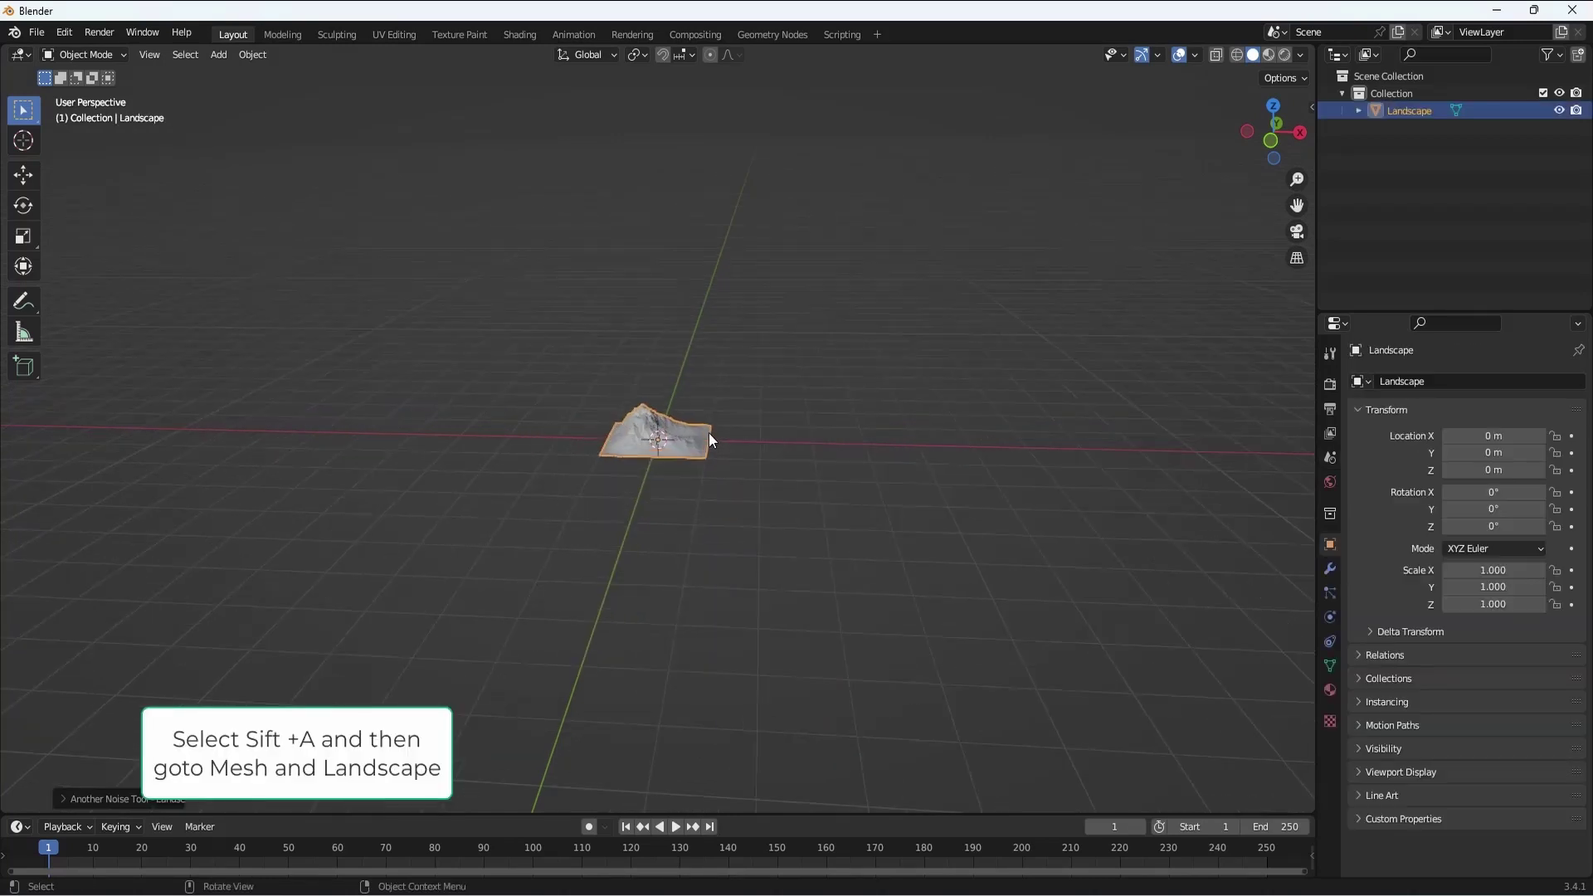
{"action": "middle_click_drag", "start_coordinate": [719, 425], "coordinate": [609, 383]}
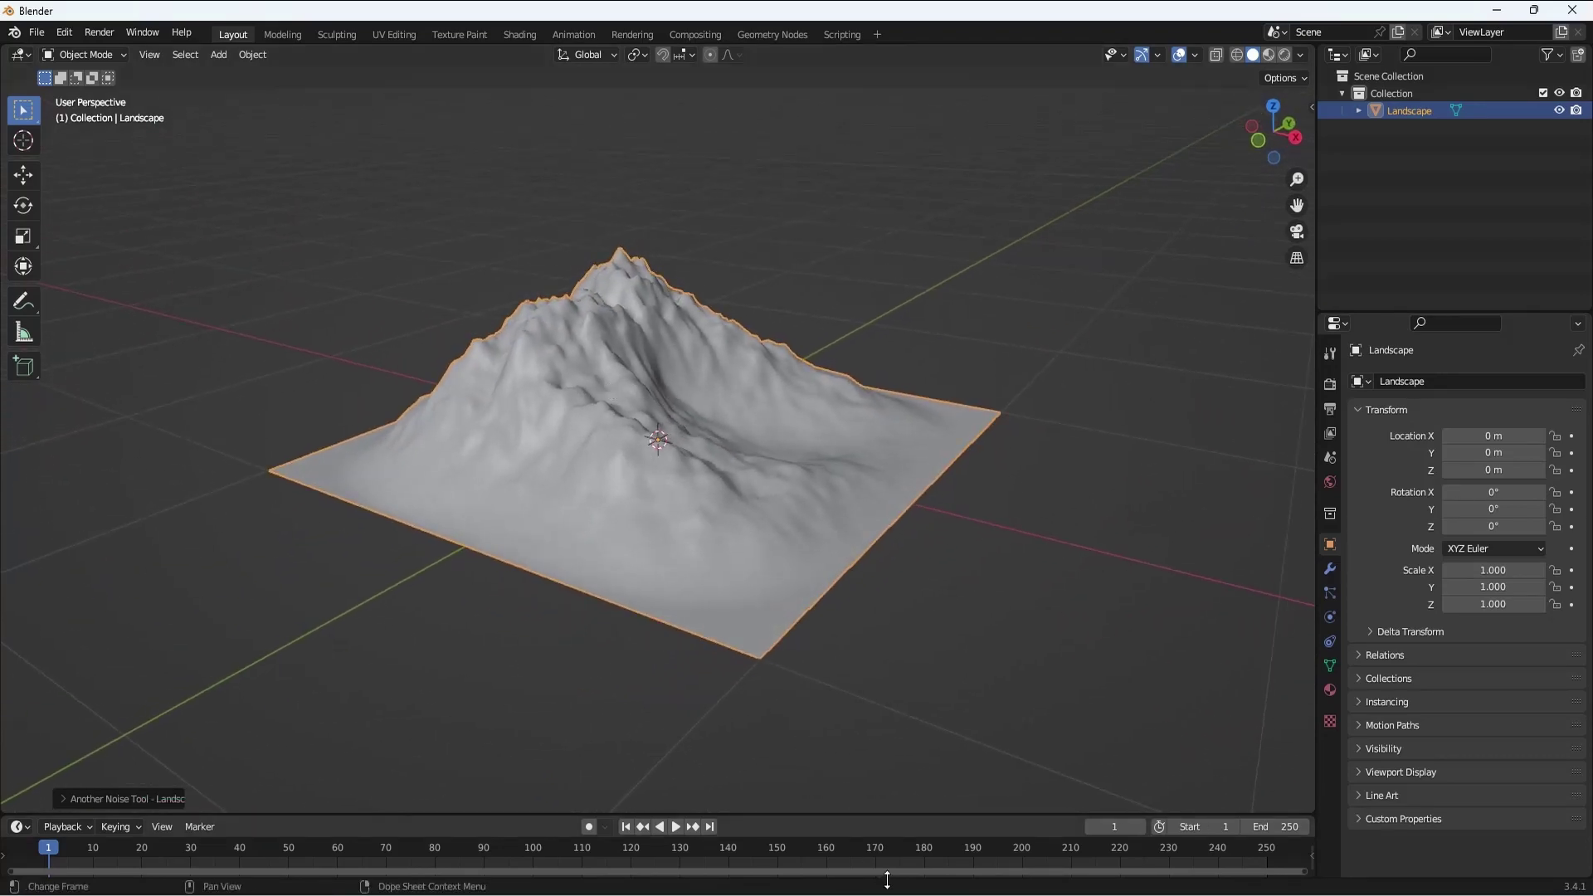
Show the snowy mountain JPG in Photos, tiled to the right of a narrower Blender window
{"action": "left_click", "coordinate": [925, 895]}
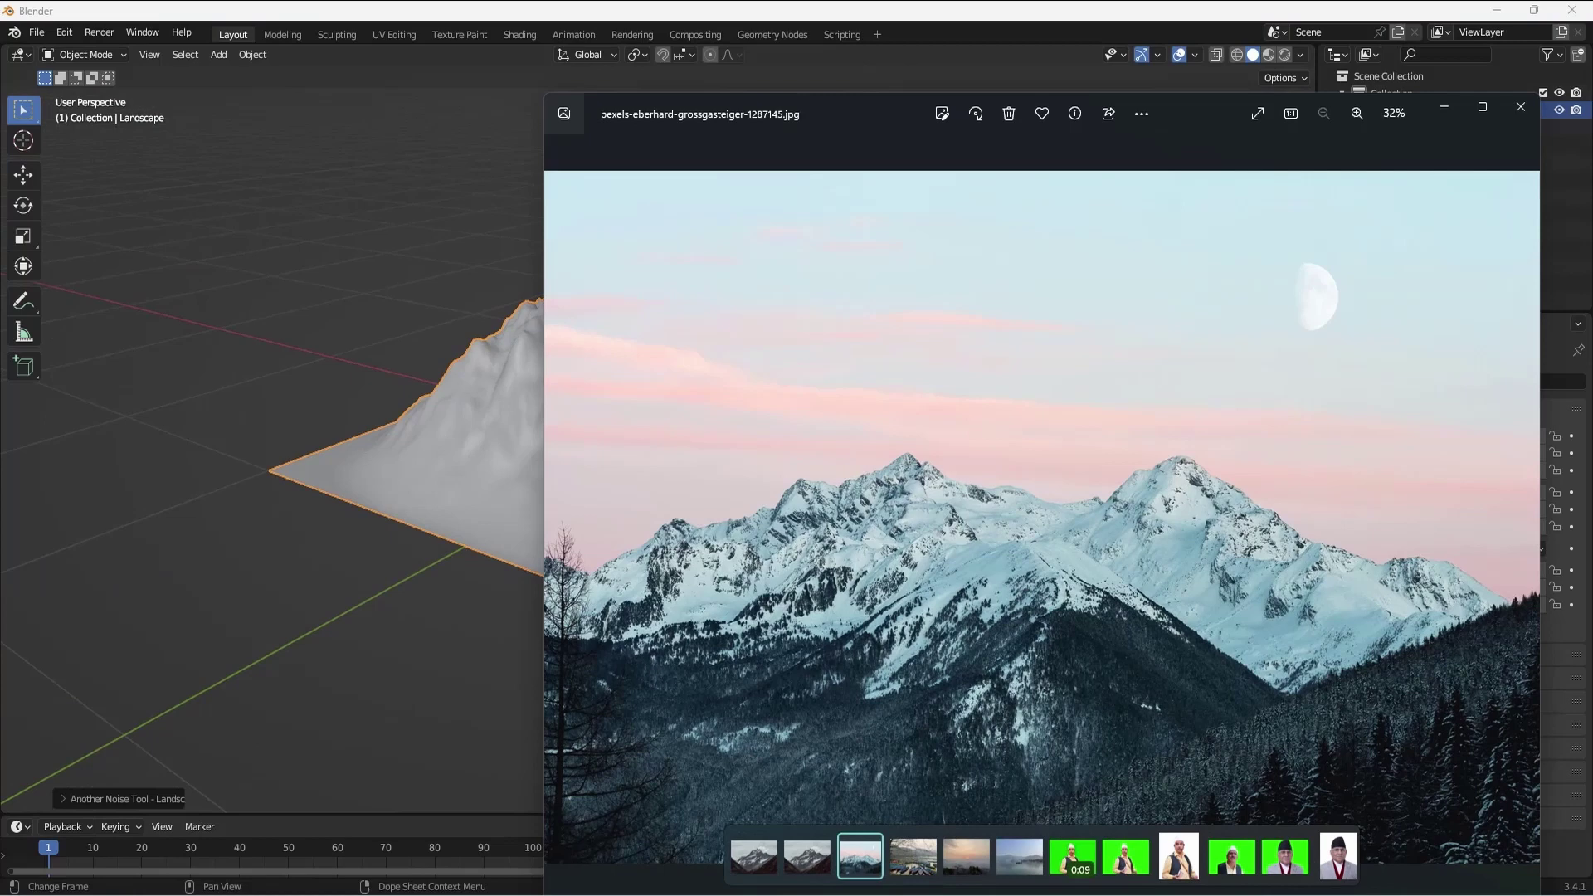
{"action": "left_click_drag", "start_coordinate": [844, 116], "coordinate": [808, 117]}
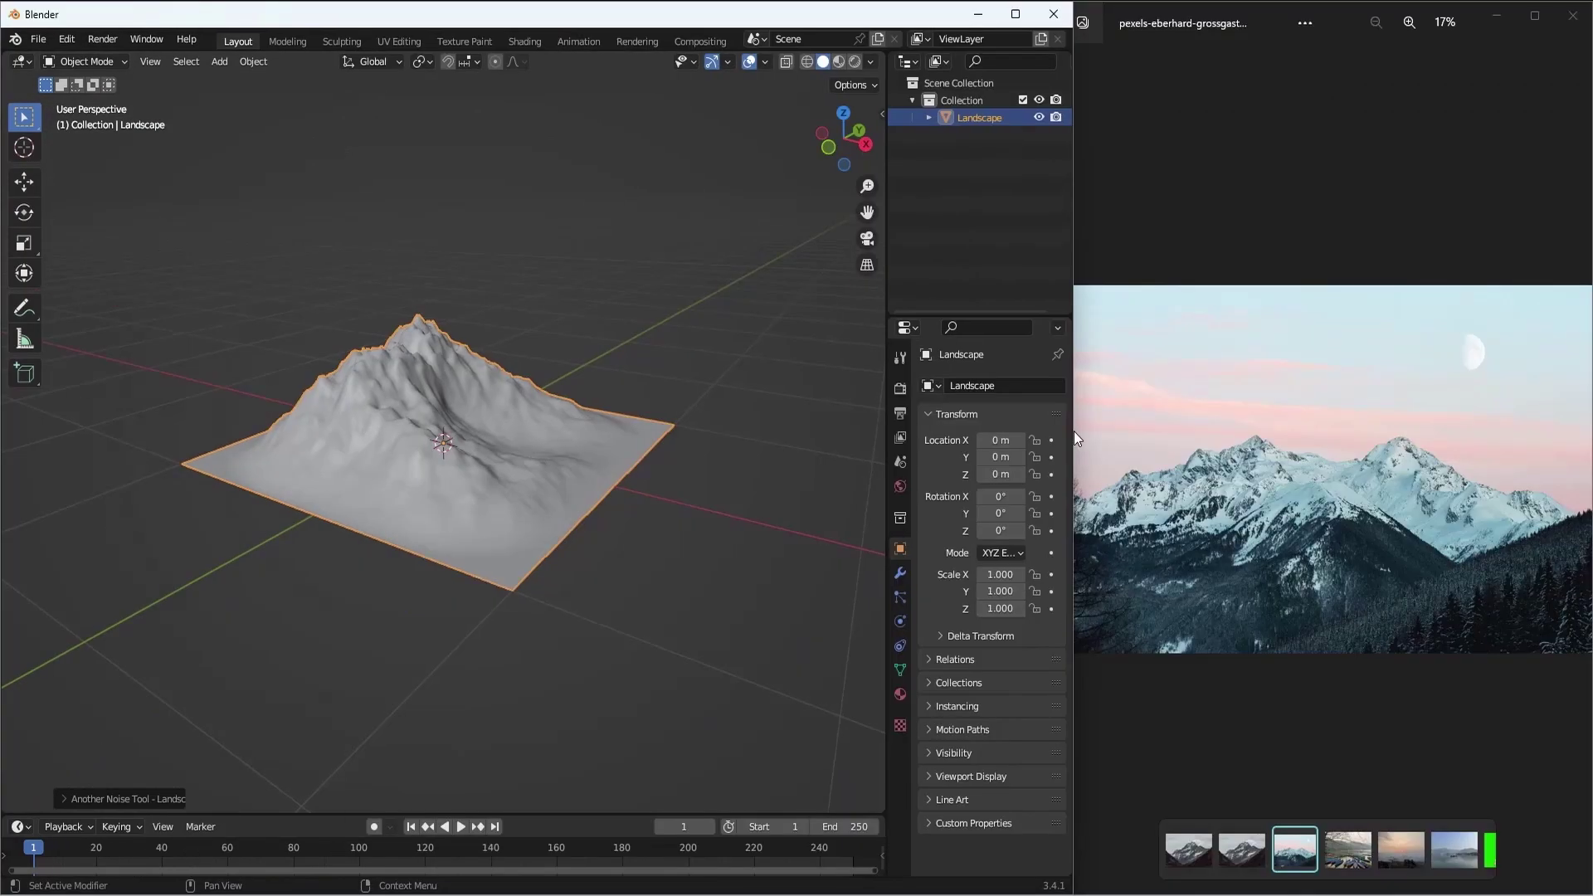
{"action": "left_click_drag", "start_coordinate": [1076, 437], "coordinate": [1068, 435]}
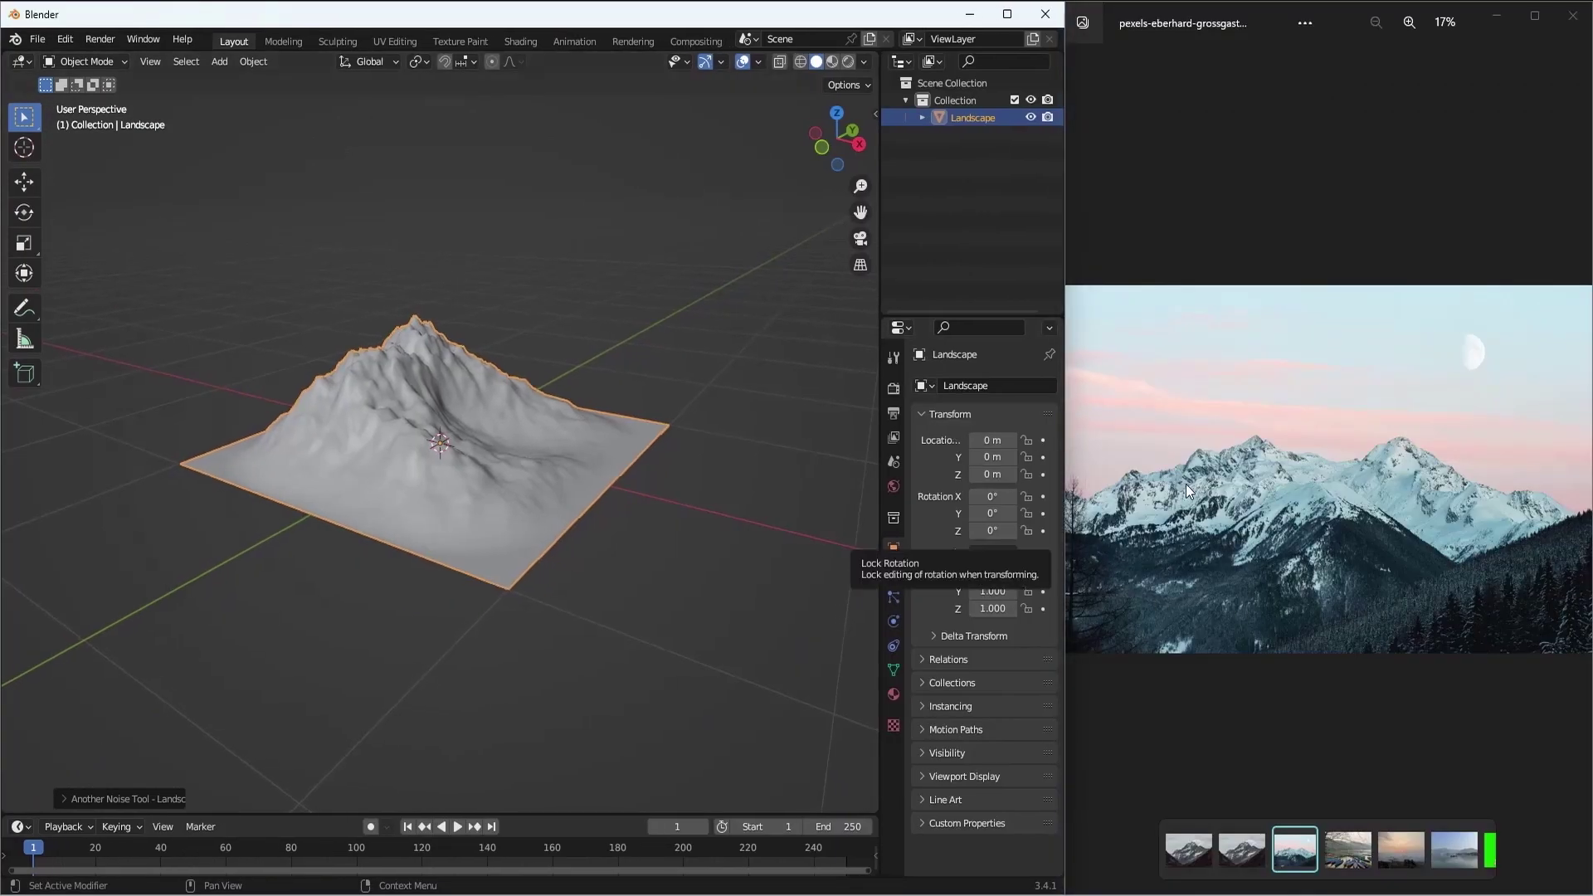
{"action": "middle_click_drag", "start_coordinate": [552, 383], "coordinate": [513, 421]}
Apply the mountain 1 preset with Ridged MFractal noise and raise the Random Seed to 6
{"action": "left_click", "coordinate": [104, 798]}
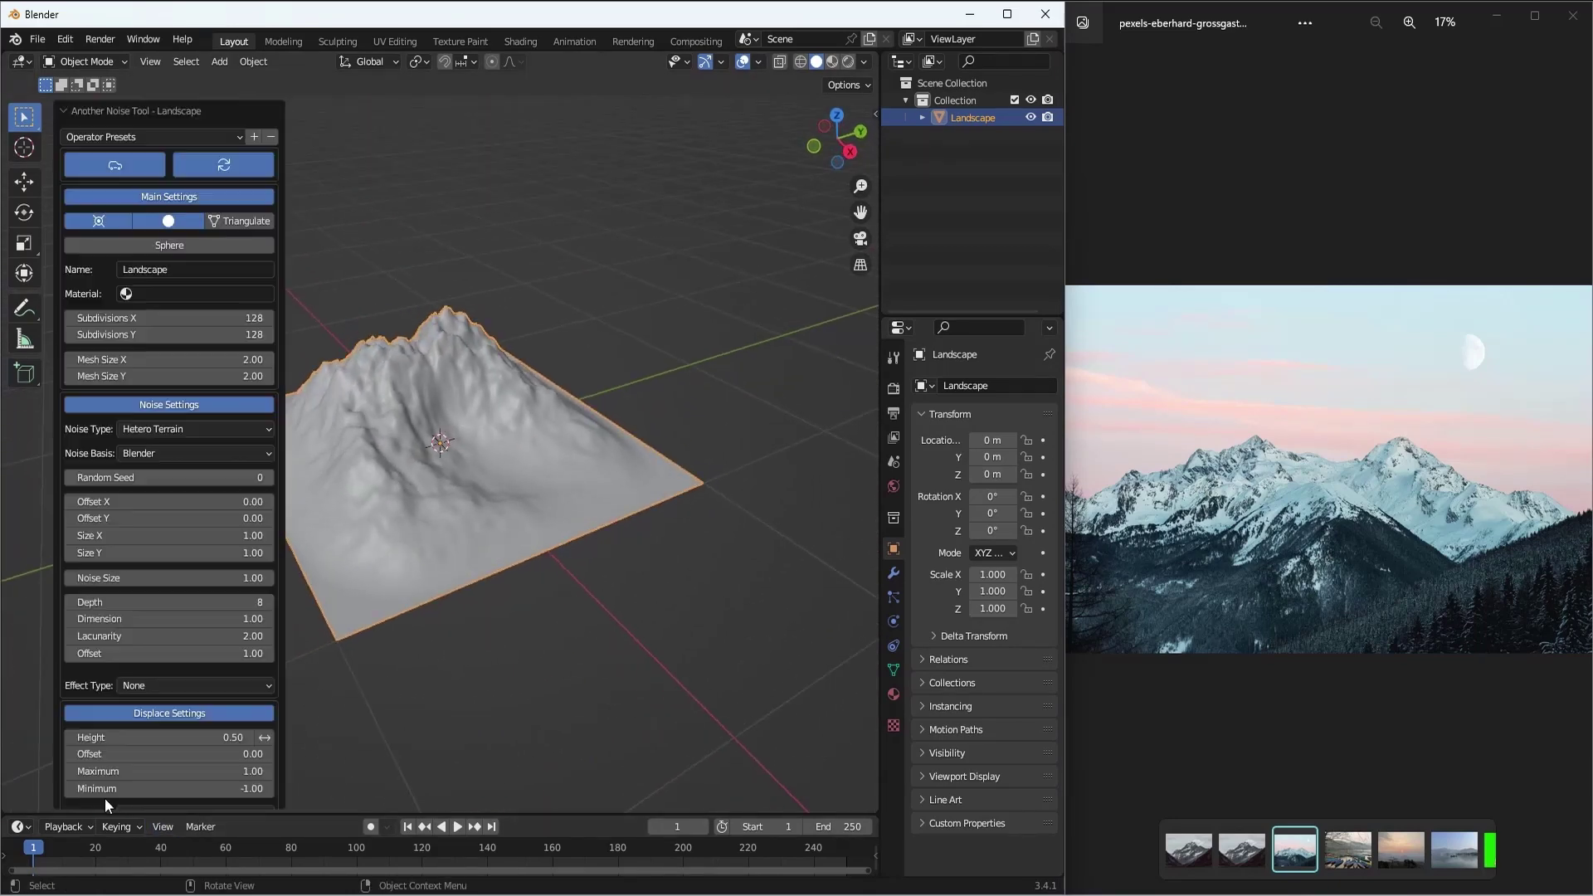
{"action": "left_click", "coordinate": [141, 138]}
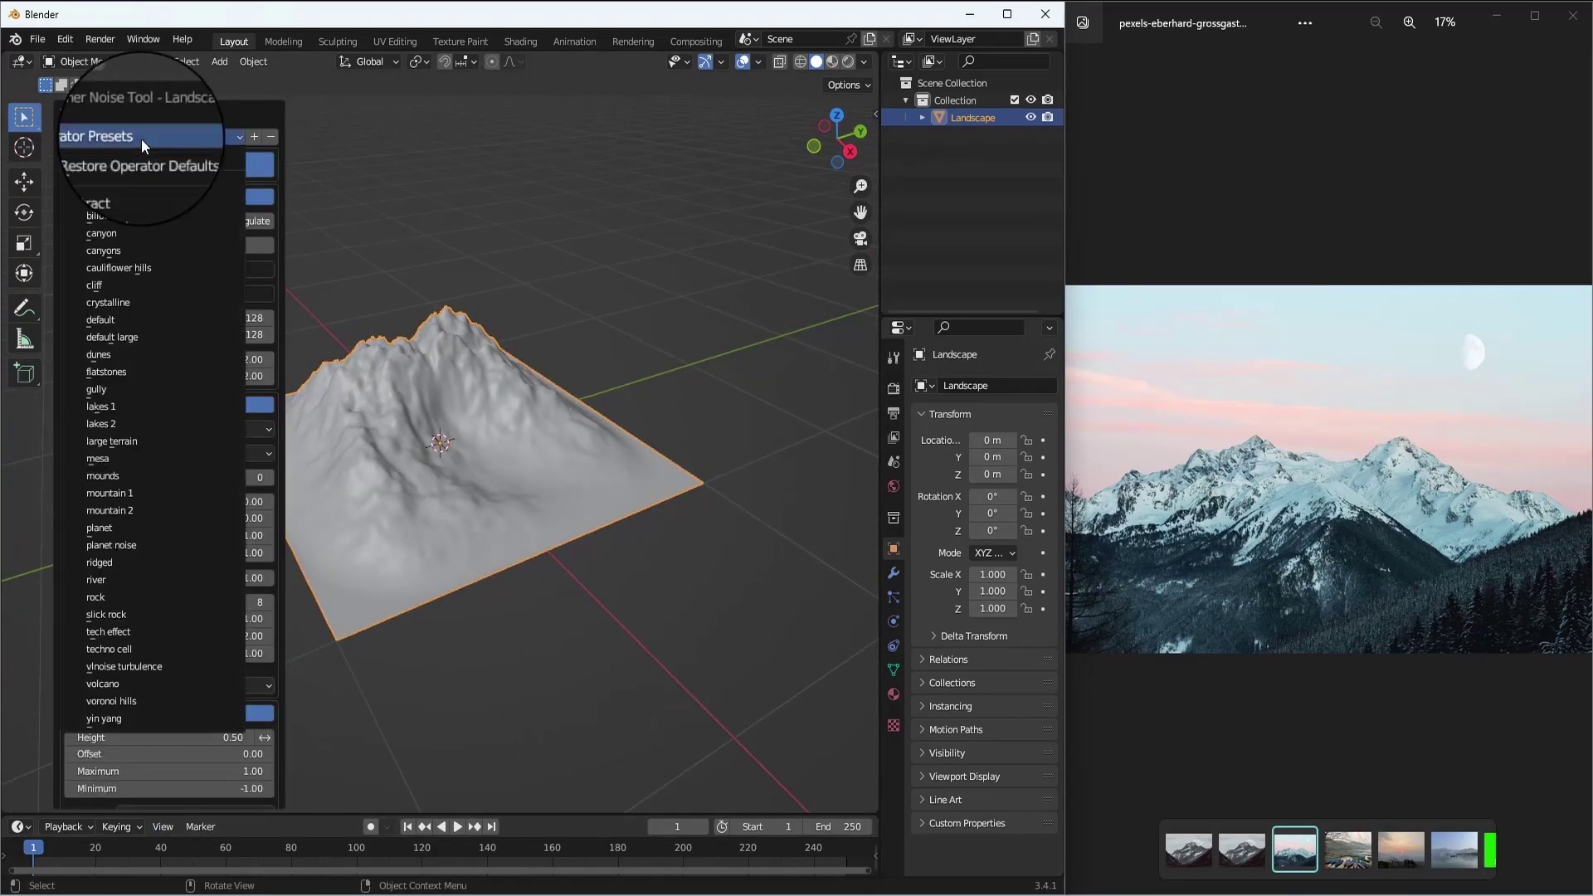
{"action": "left_click", "coordinate": [132, 495]}
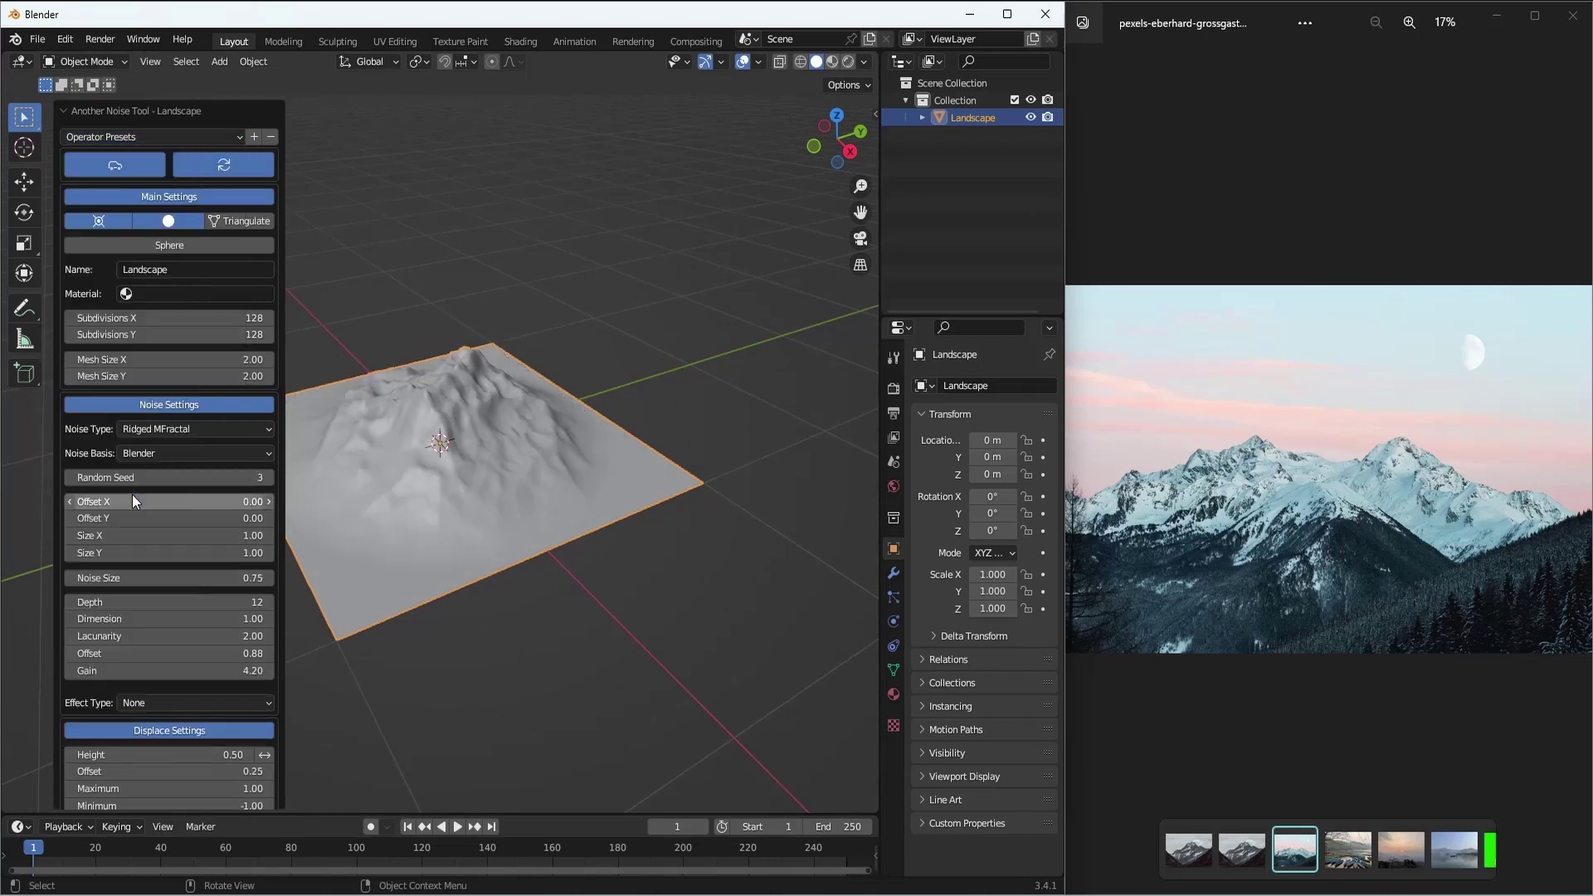
{"action": "left_click", "coordinate": [267, 478]}
{"action": "left_click", "coordinate": [267, 479]}
{"action": "left_click", "coordinate": [267, 479]}
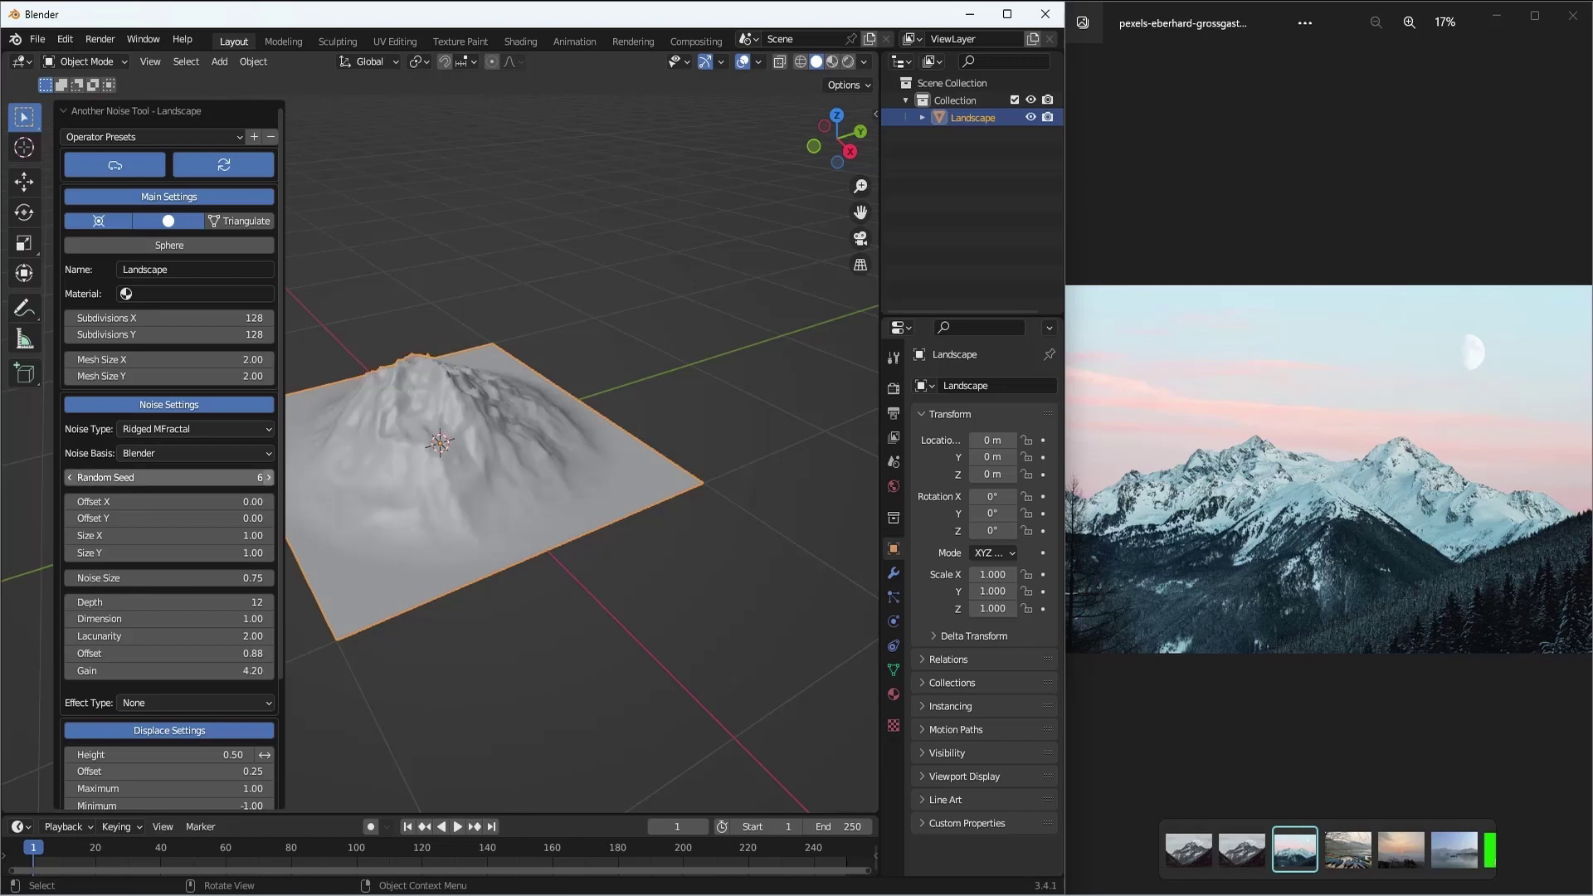
{"action": "middle_click_drag", "start_coordinate": [418, 526], "coordinate": [516, 485]}
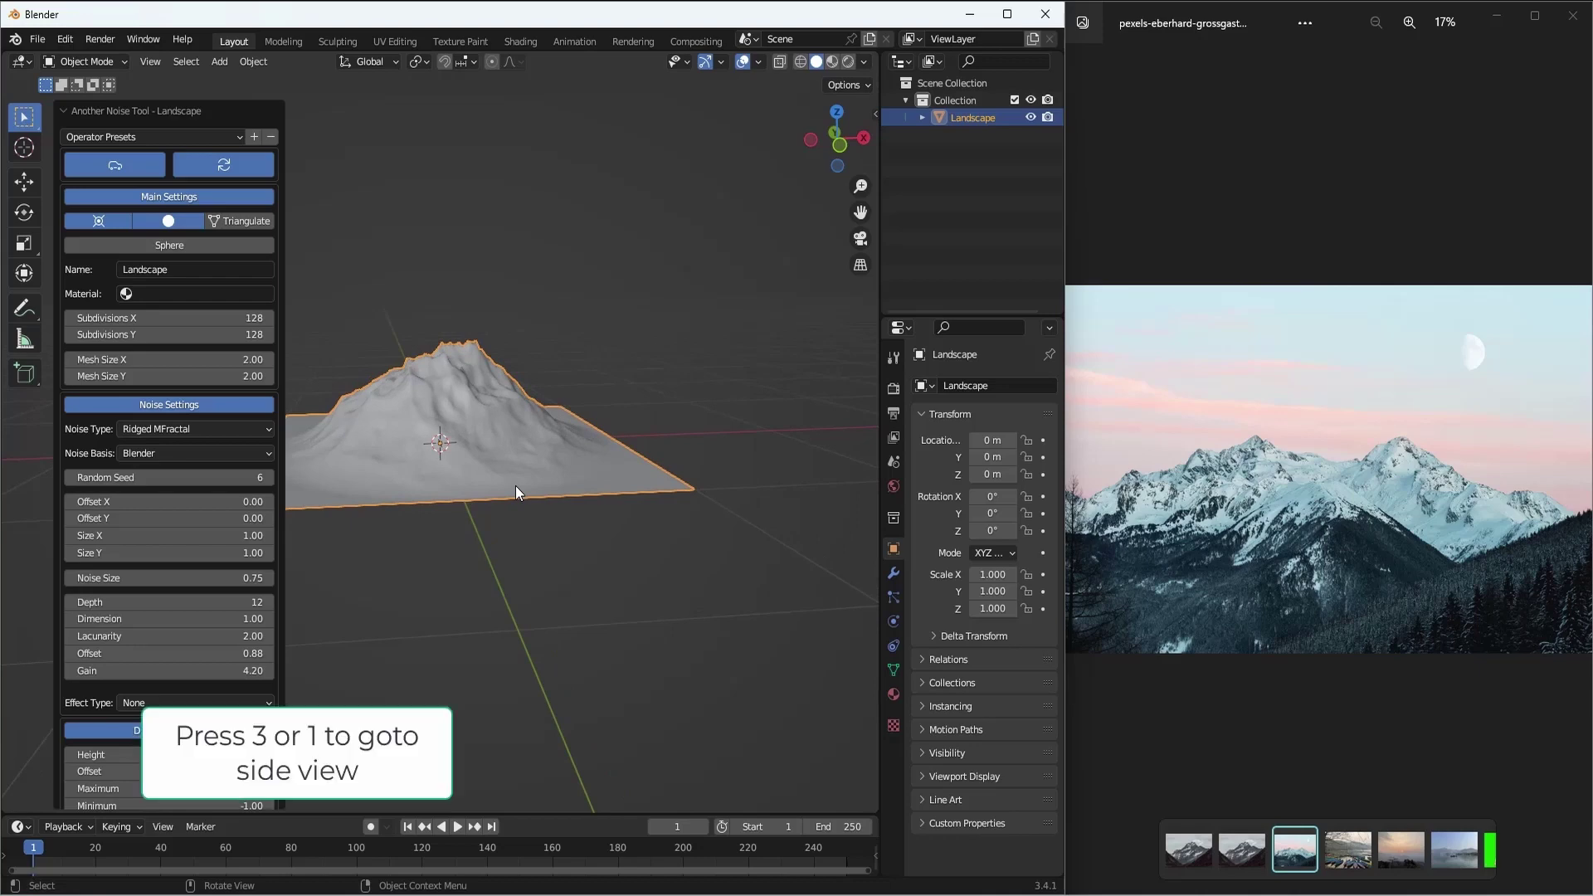
Frame the mountain in front view and step through higher random seeds, back to 8
{"action": "key", "text": "KP_1"}
{"action": "middle_click_drag", "start_coordinate": [438, 351], "coordinate": [580, 419], "text": "shift"}
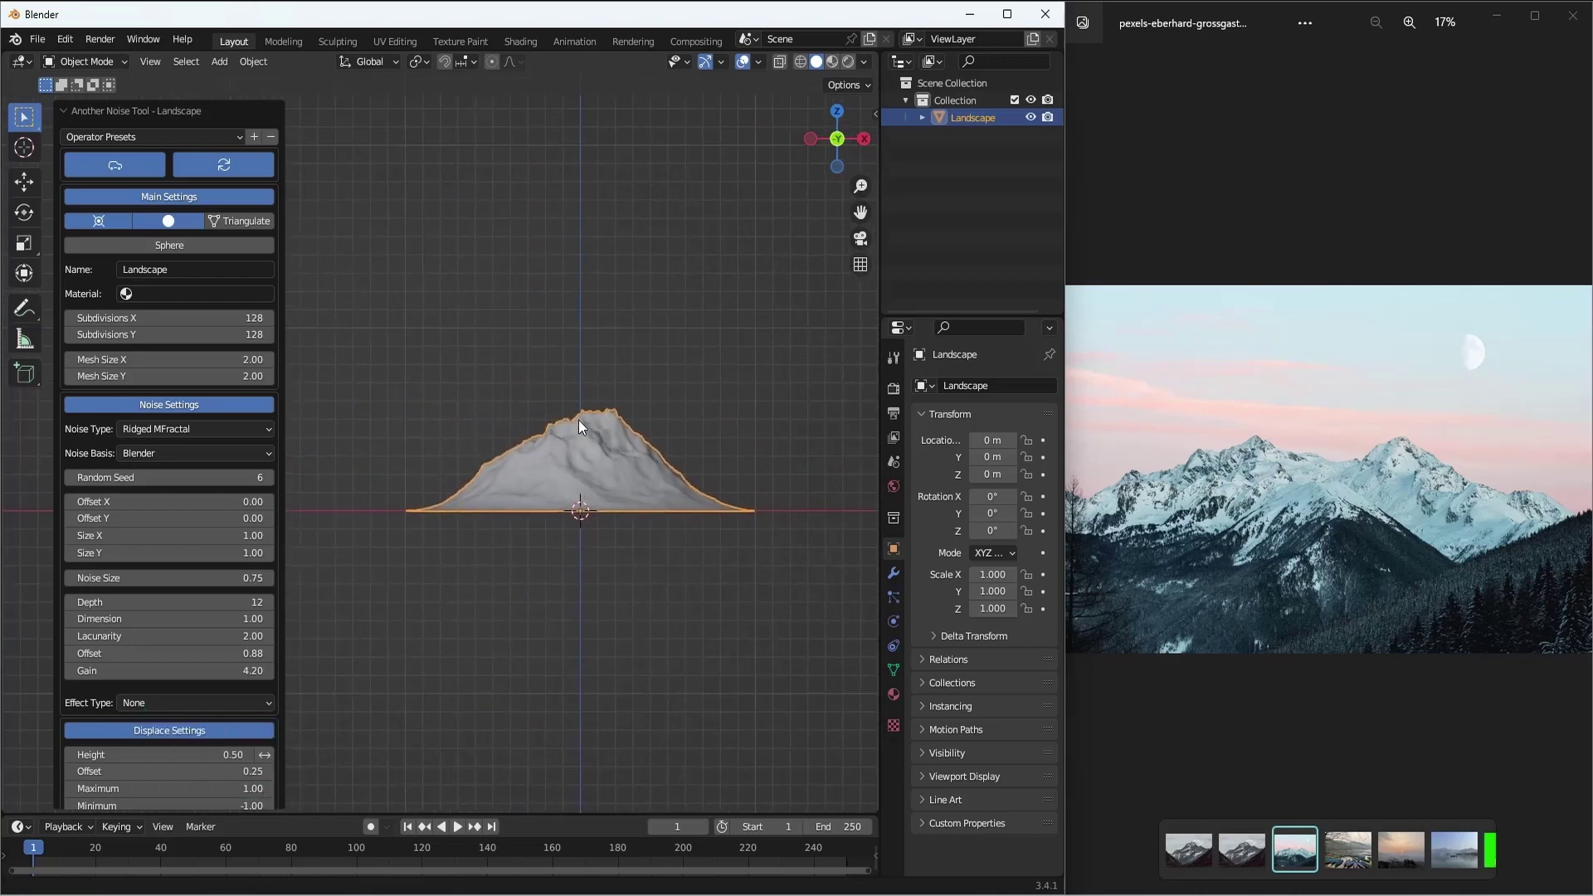
{"action": "scroll", "coordinate": [622, 446], "scroll_direction": "up", "scroll_amount": 3}
{"action": "middle_click_drag", "start_coordinate": [713, 434], "coordinate": [602, 437], "text": "shift"}
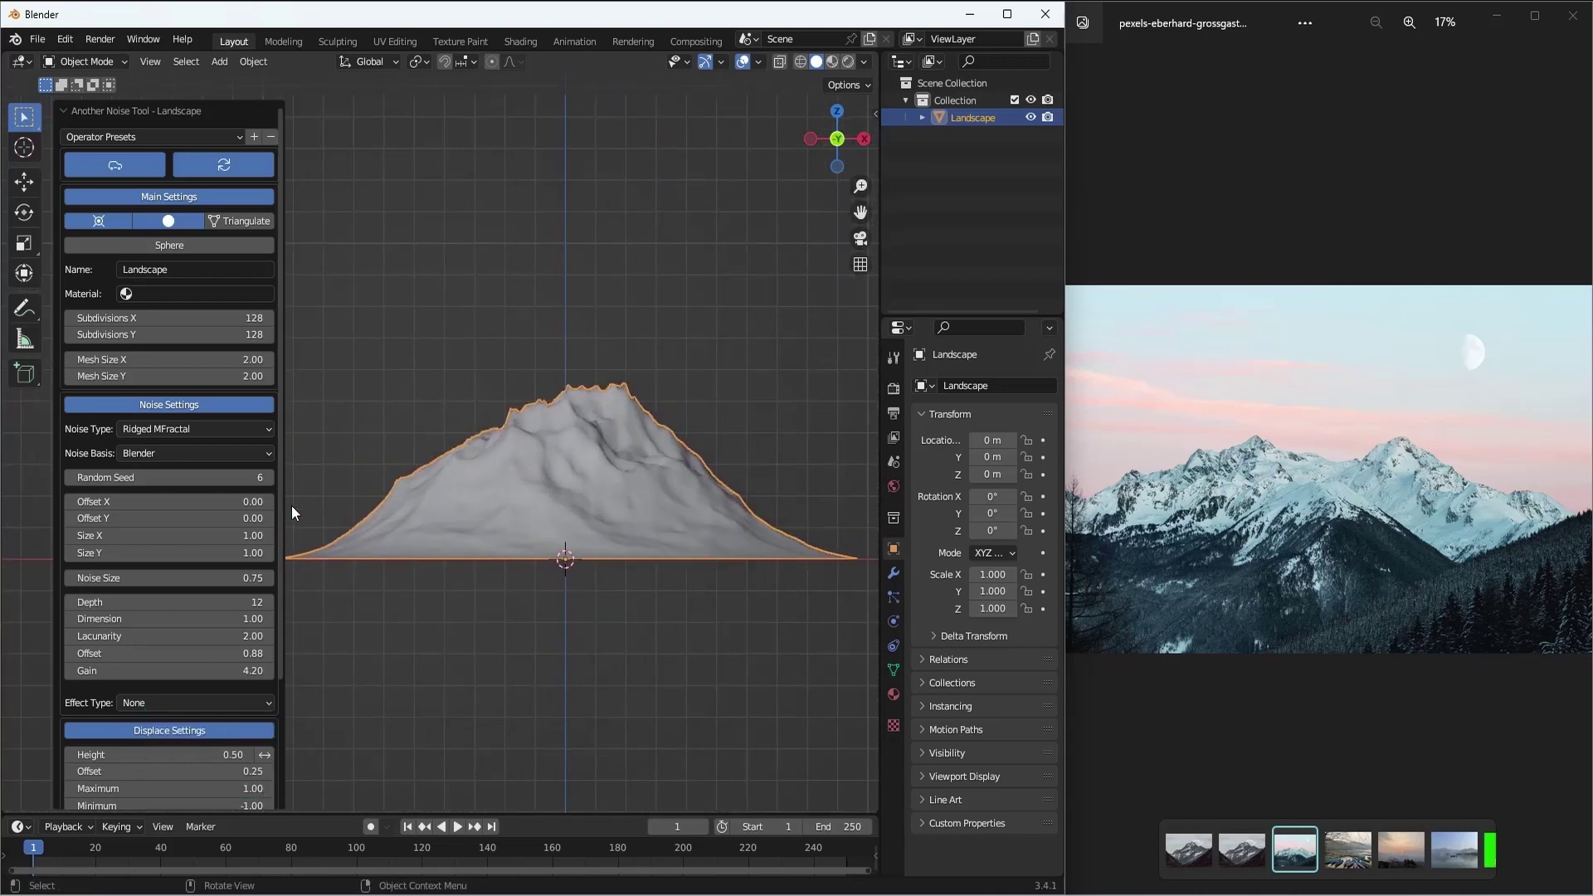
{"action": "left_click", "coordinate": [267, 481]}
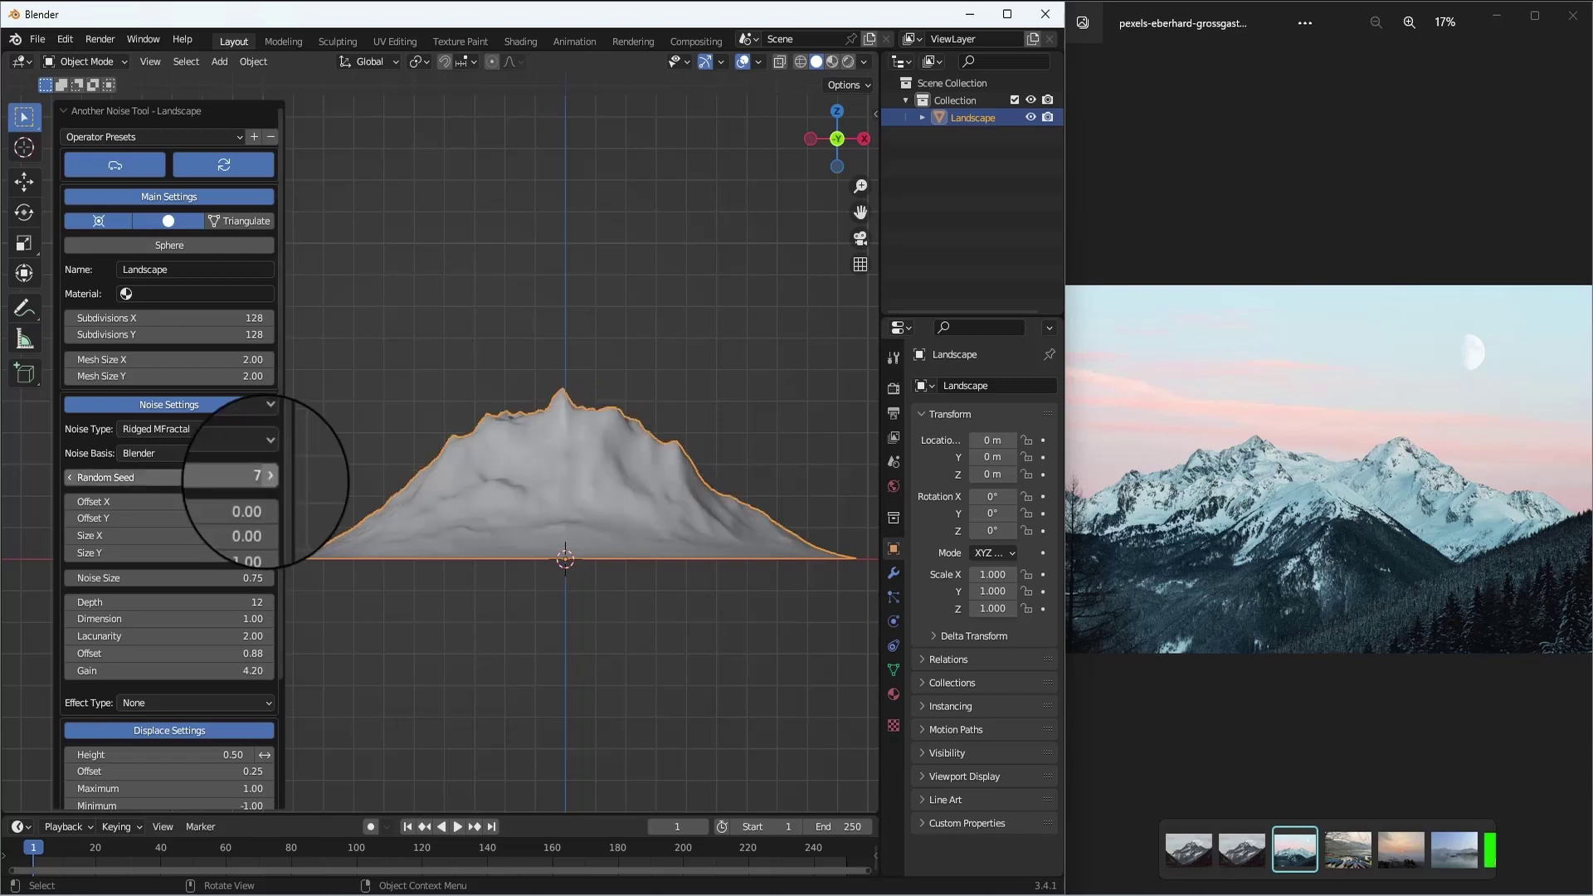
{"action": "left_click", "coordinate": [267, 481]}
{"action": "left_click", "coordinate": [268, 481]}
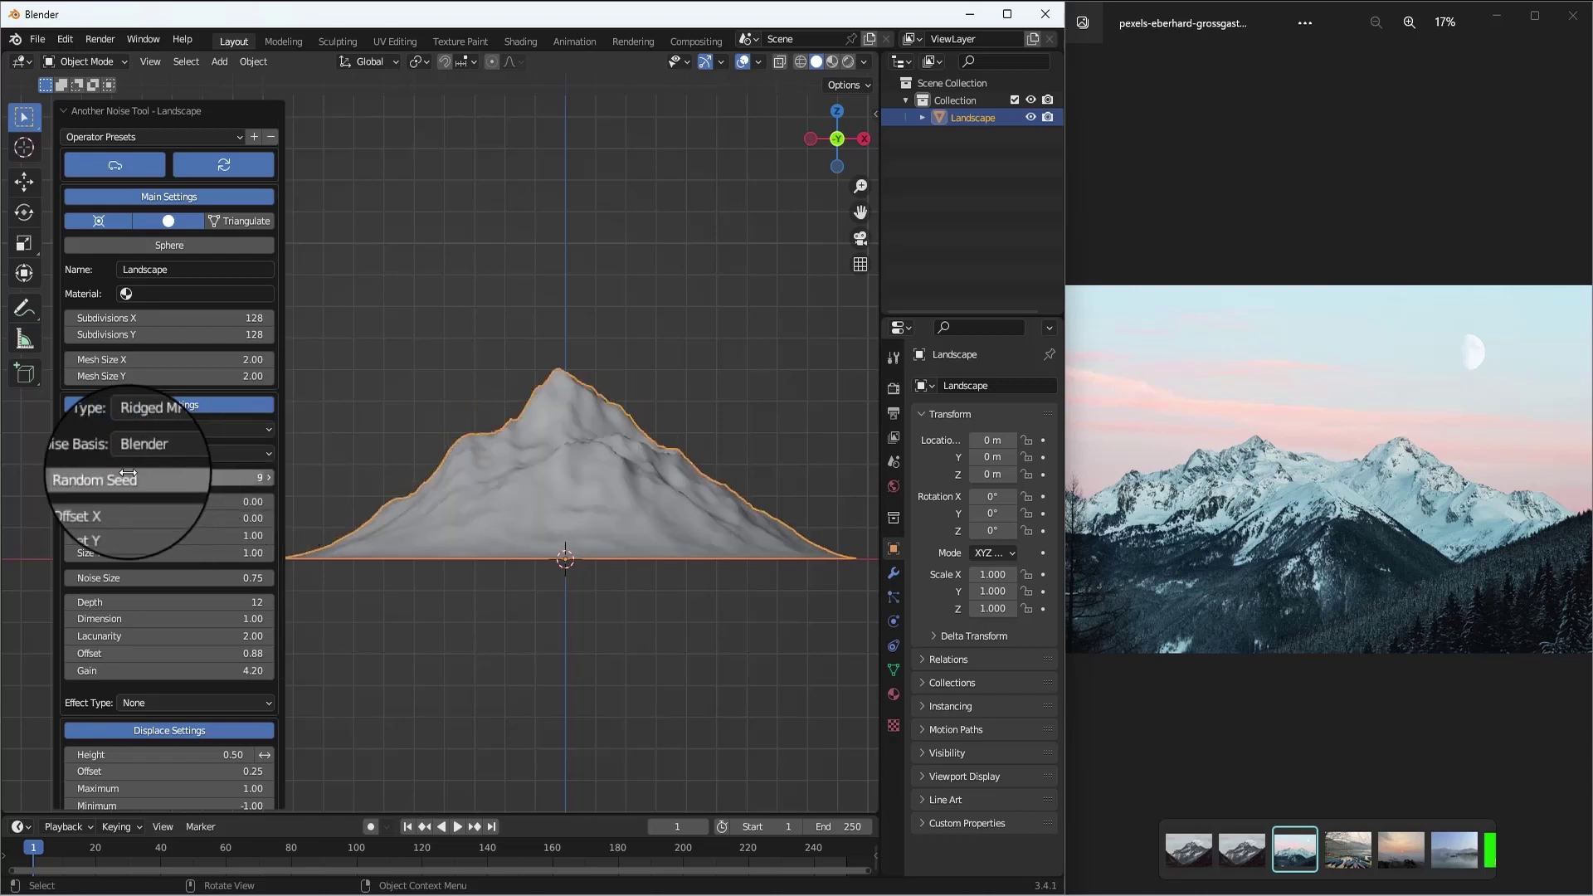
{"action": "left_click", "coordinate": [71, 478]}
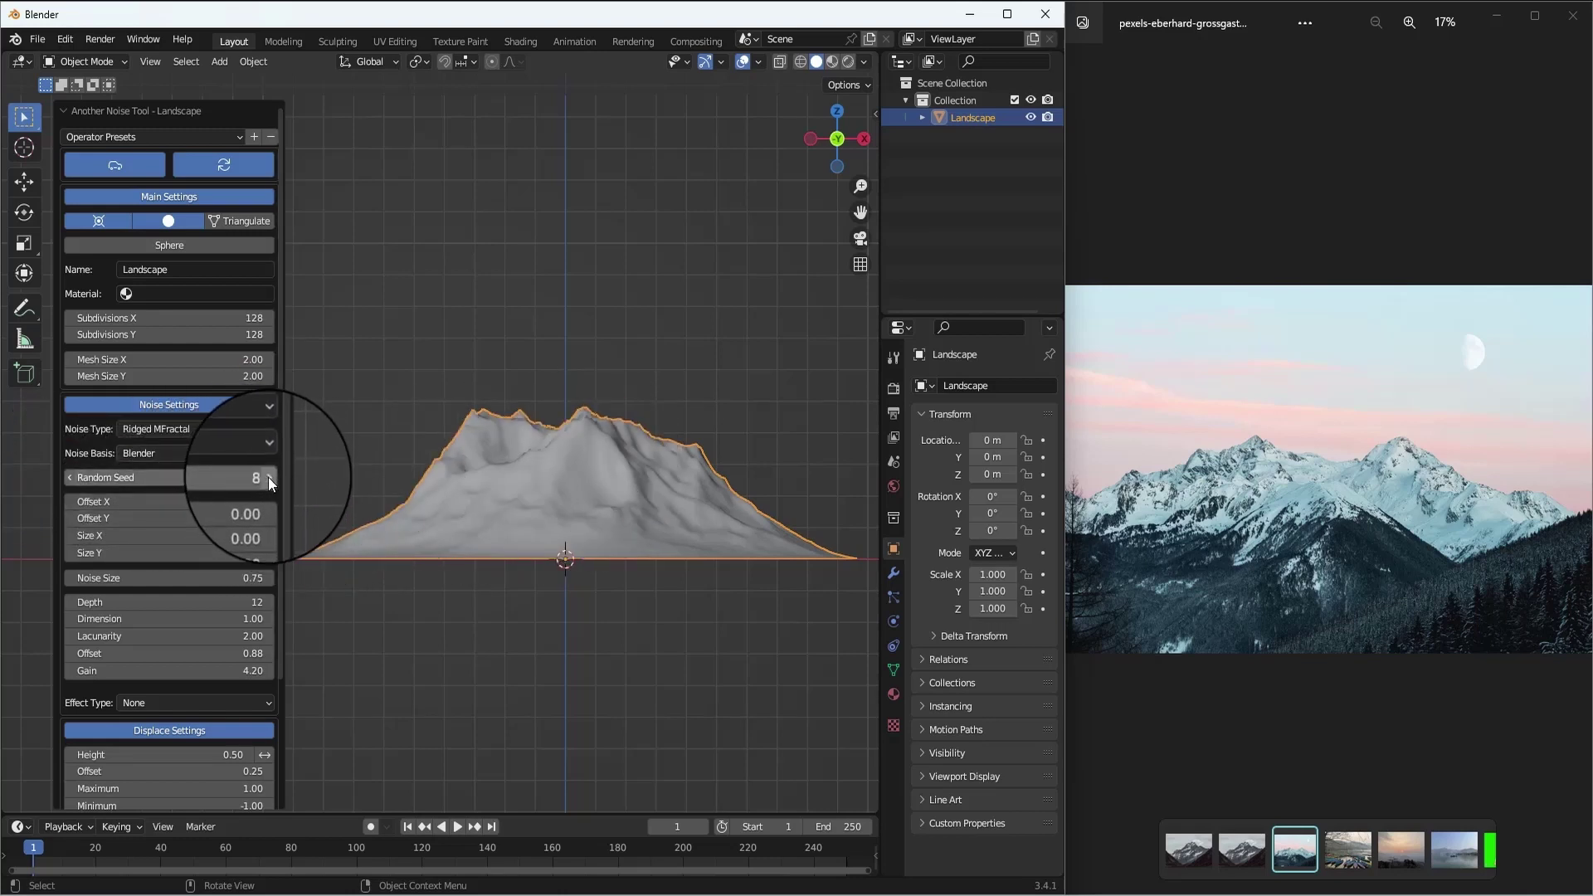
Try seeds 9 through 11, then return to seed 8's multi-peaked mountain
{"action": "left_click", "coordinate": [268, 478]}
{"action": "left_click", "coordinate": [267, 478]}
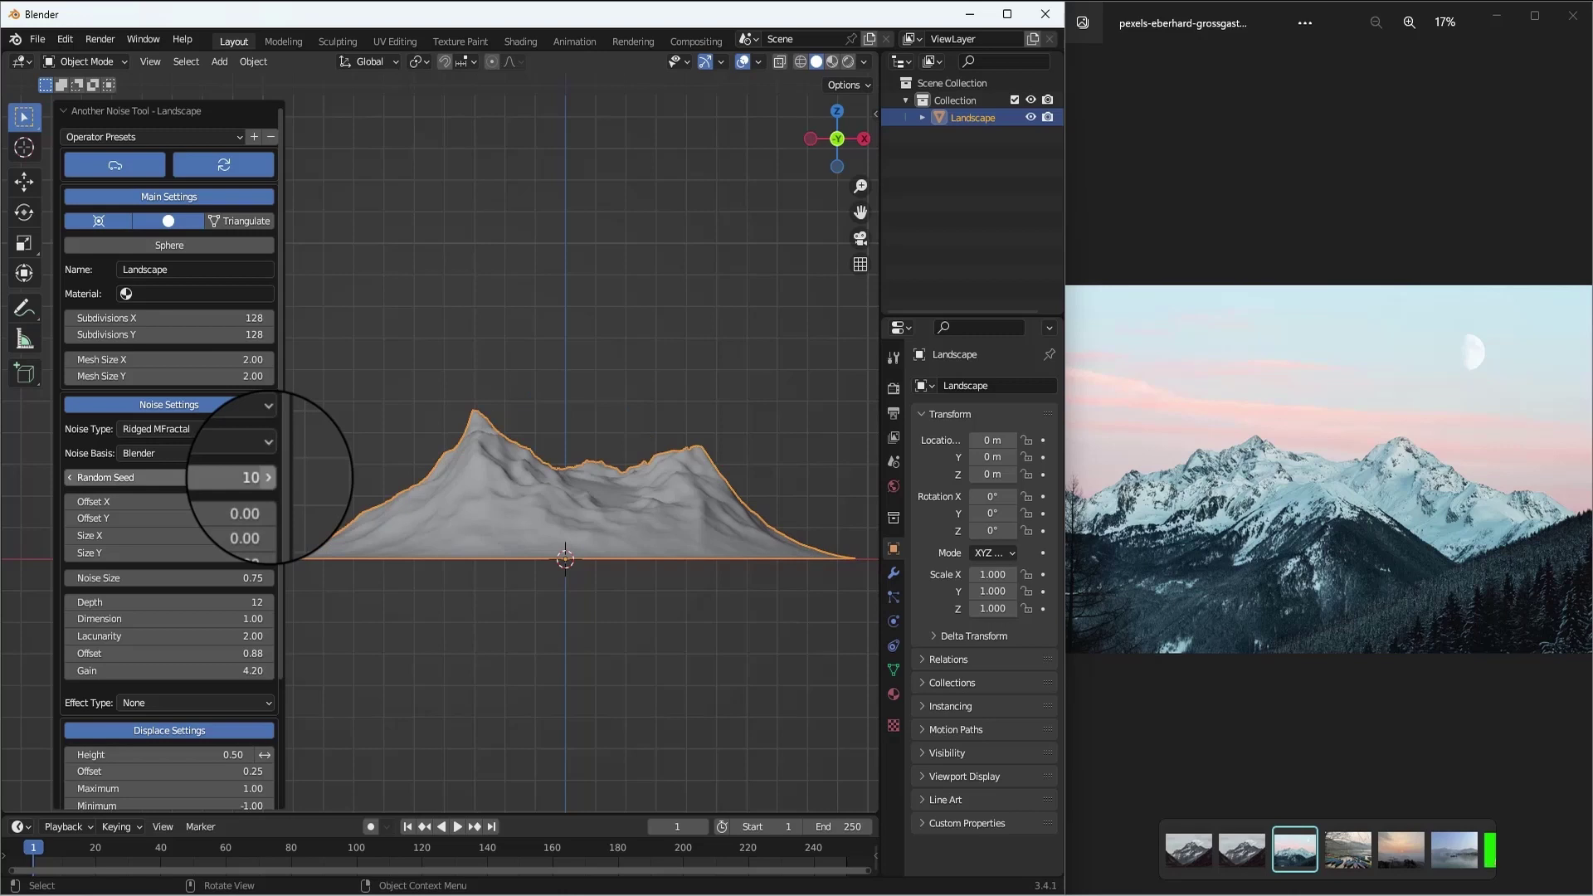
{"action": "left_click", "coordinate": [267, 478]}
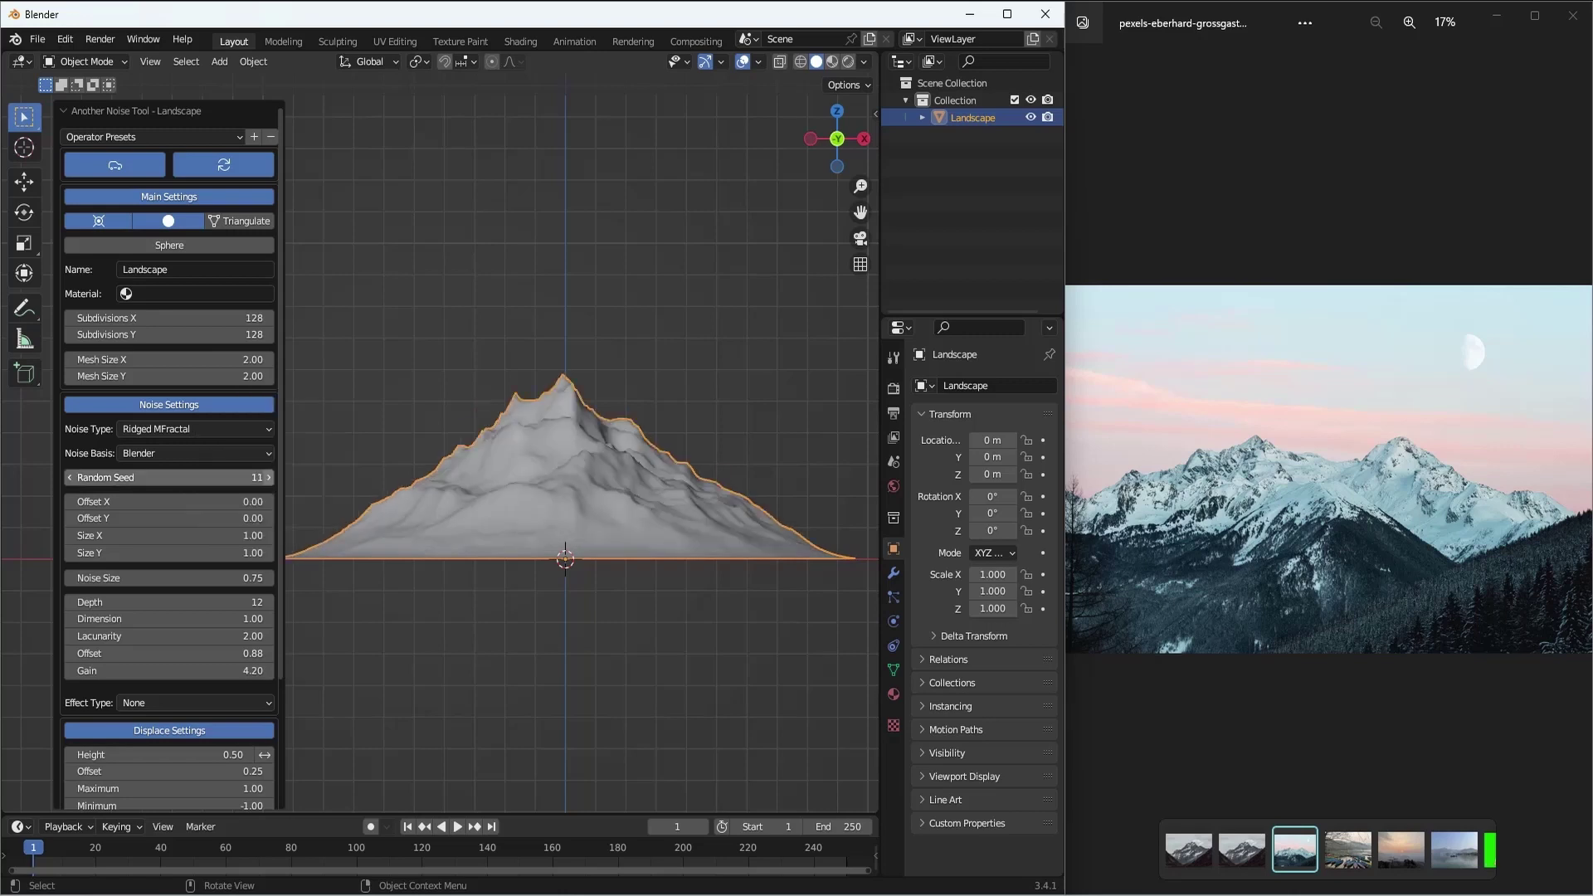
{"action": "left_click", "coordinate": [70, 478]}
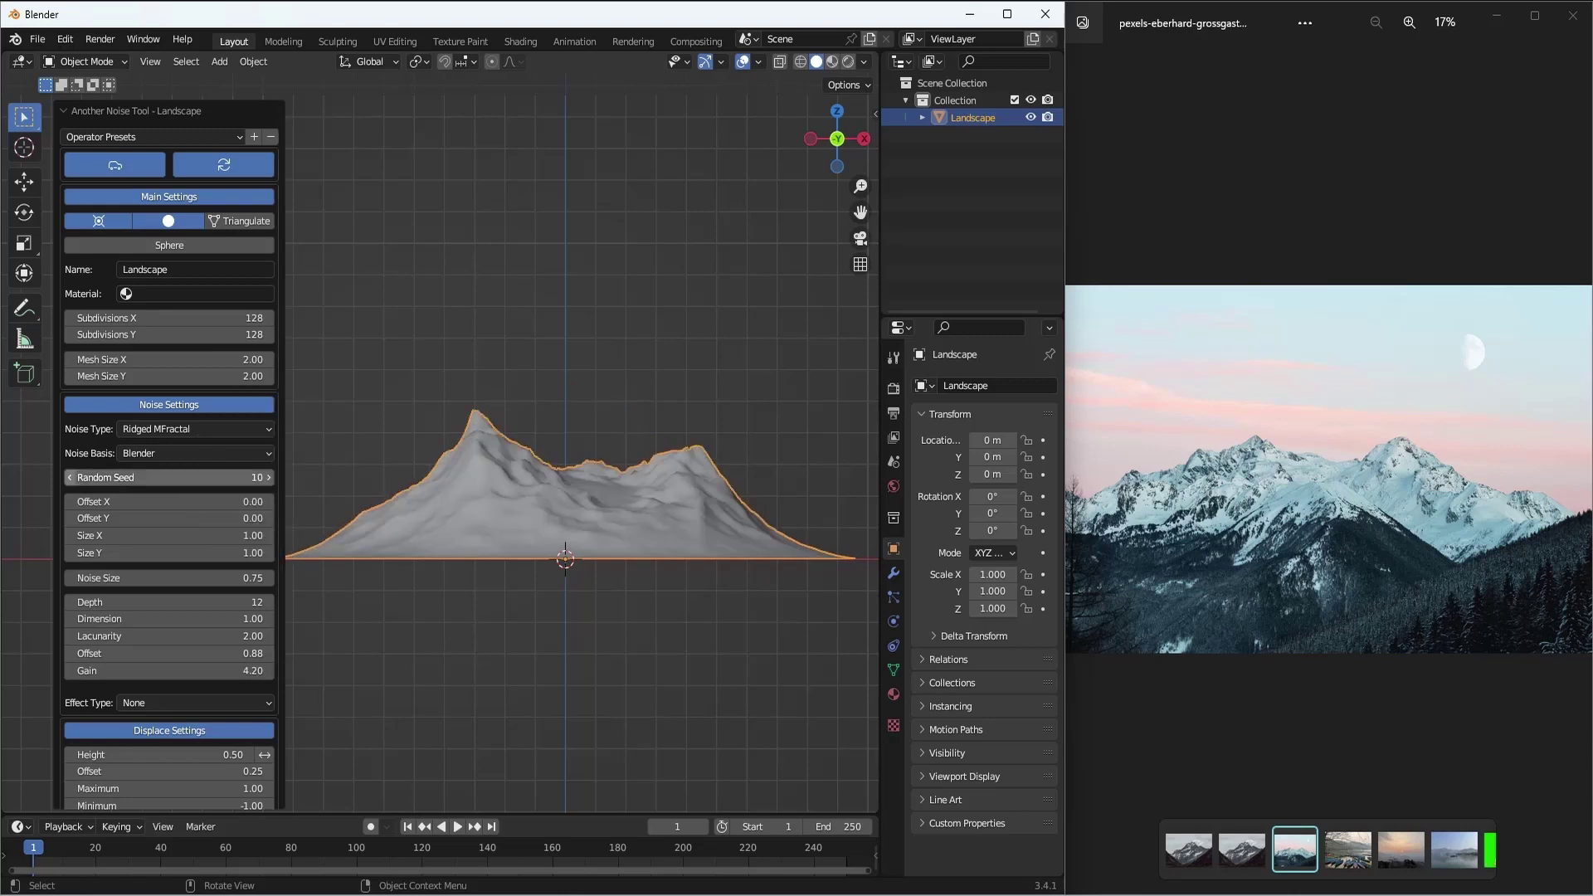
{"action": "left_click", "coordinate": [70, 478]}
{"action": "left_click", "coordinate": [70, 477]}
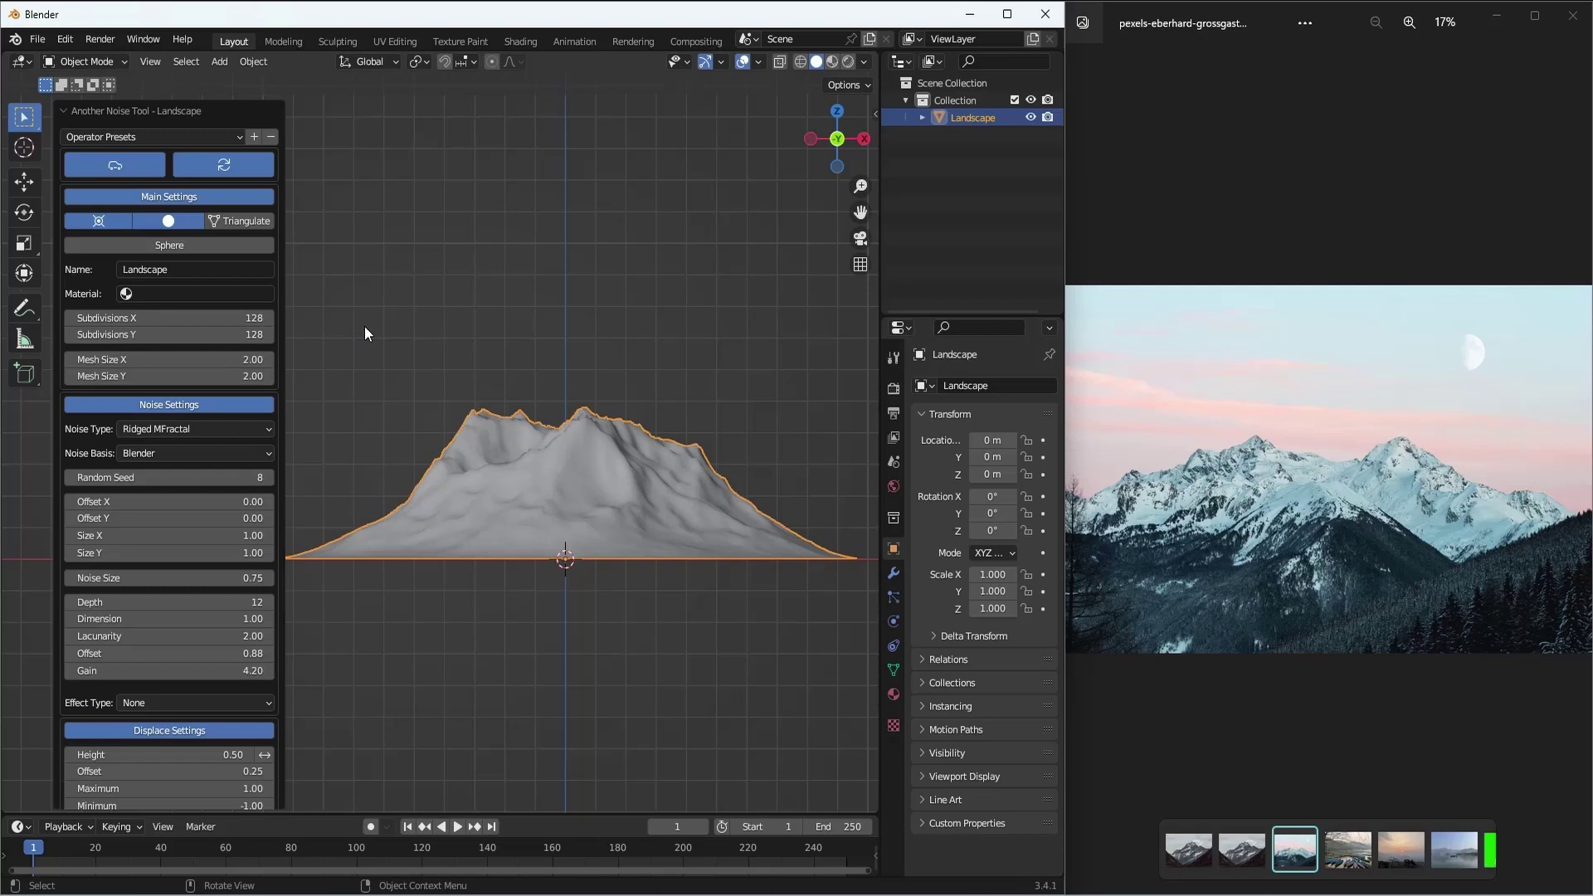
Set the landscape's Subdivisions X and Y both to 500
{"action": "left_click", "coordinate": [254, 318]}
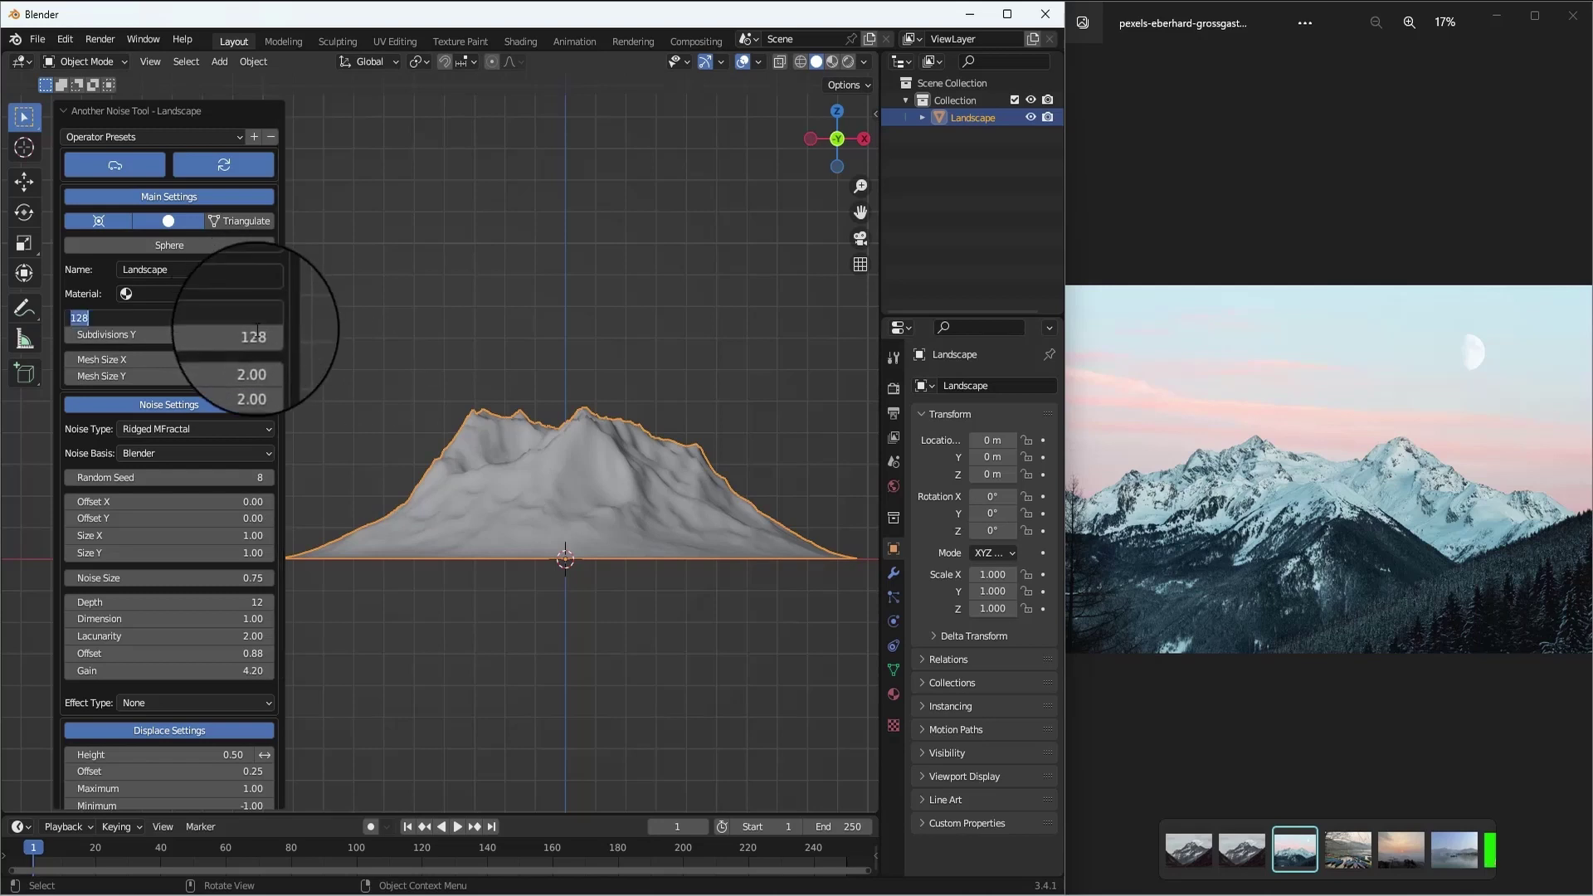
{"action": "type", "text": "500"}
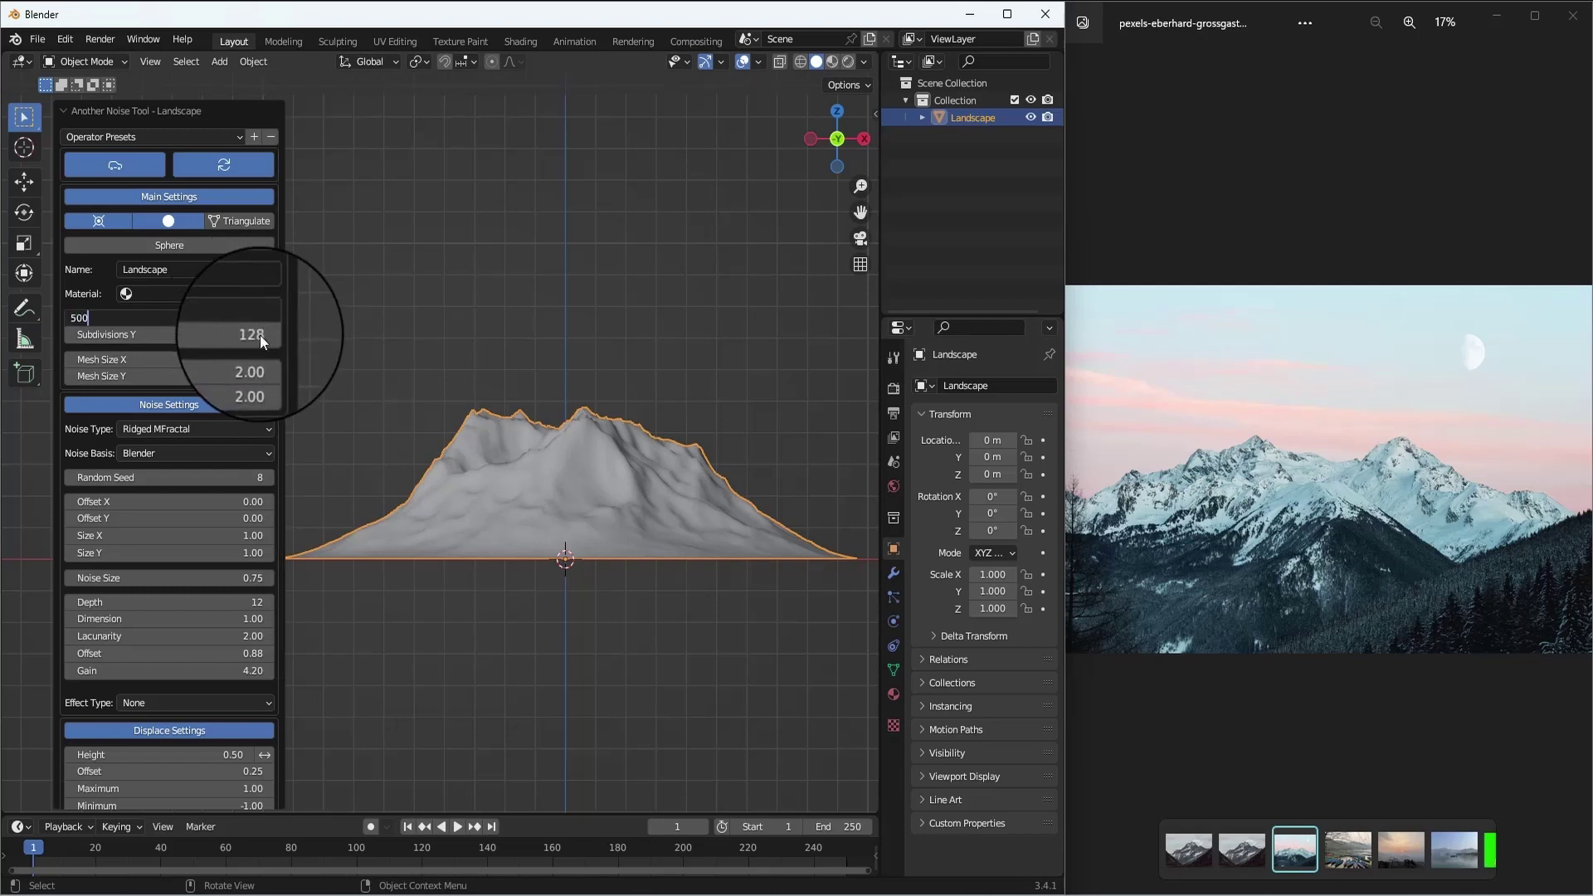
{"action": "left_click", "coordinate": [252, 336]}
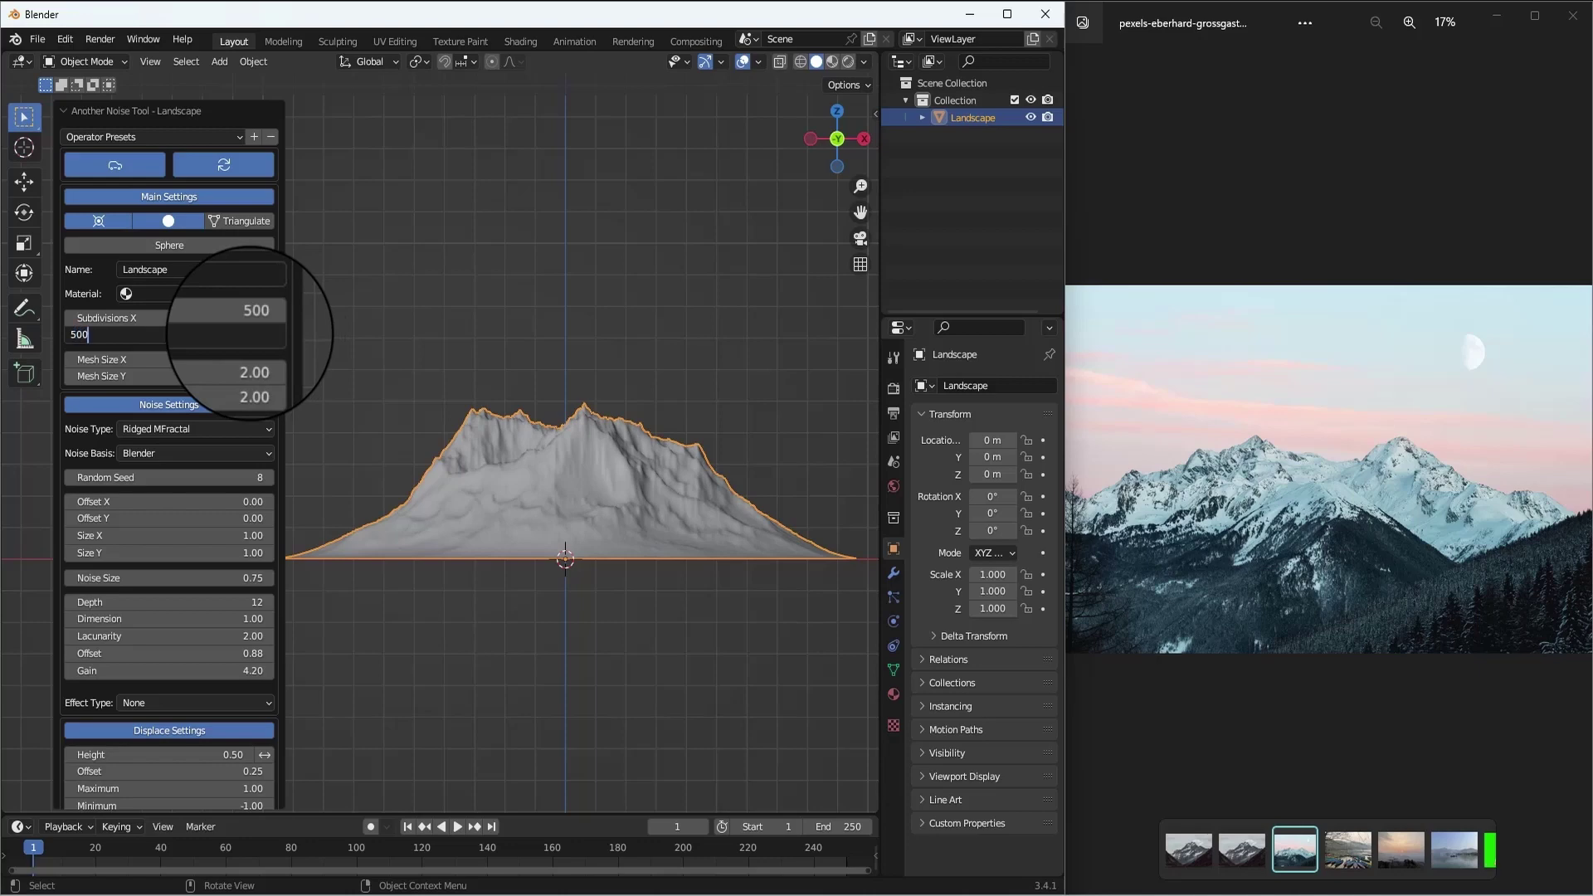
{"action": "type", "text": "500"}
{"action": "key", "text": "Return"}
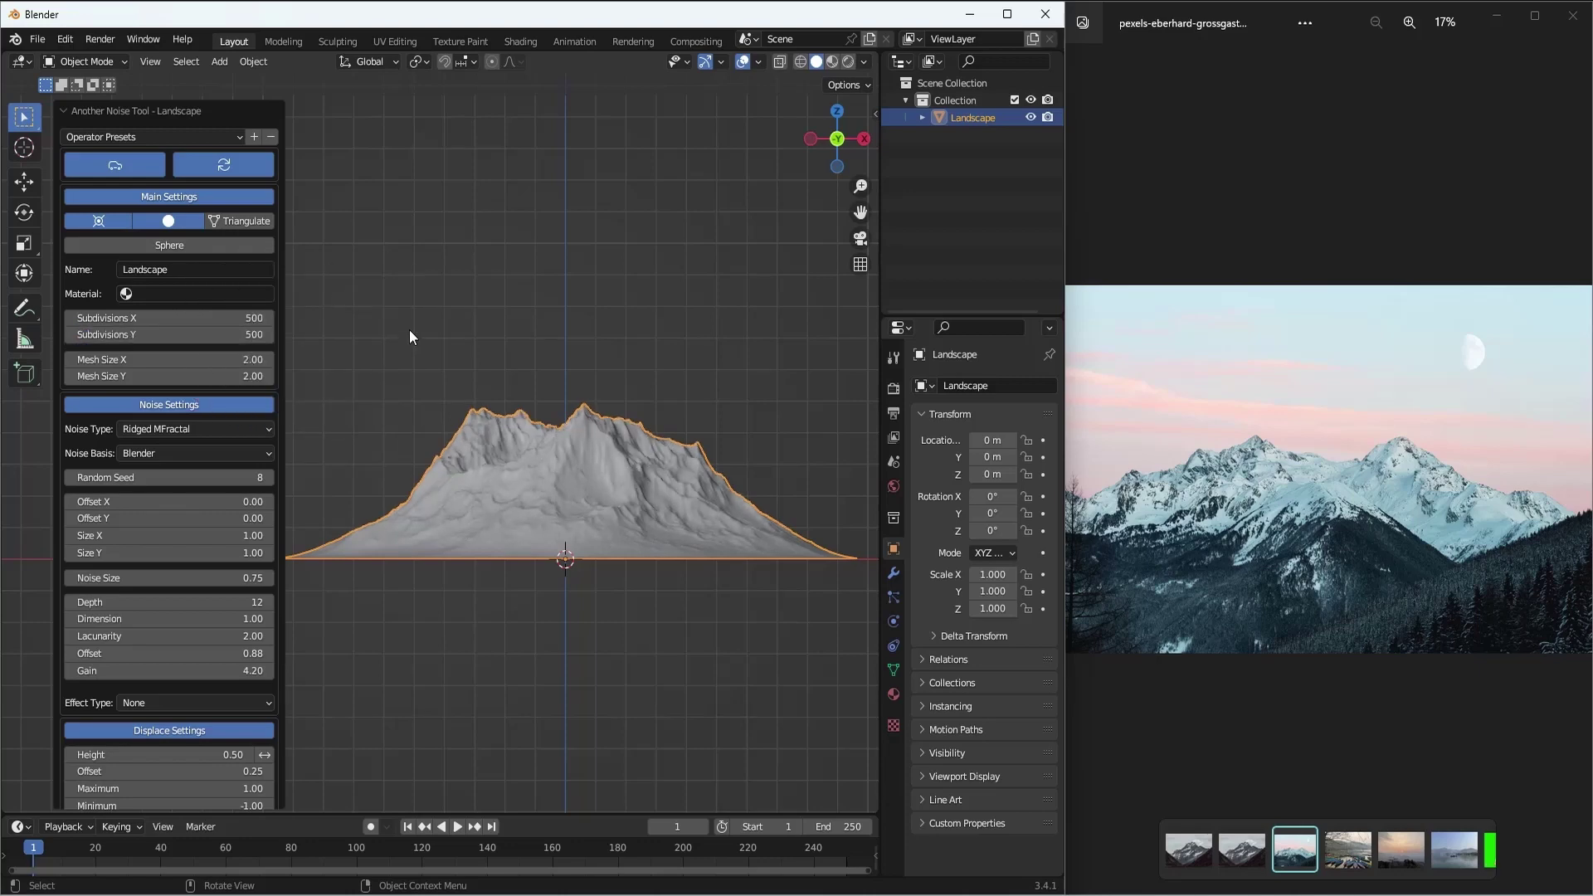
Inspect the denser mountain from the right side view and maximize the Blender window
{"action": "middle_click_drag", "start_coordinate": [553, 405], "coordinate": [653, 342]}
{"action": "key", "text": "KP_3"}
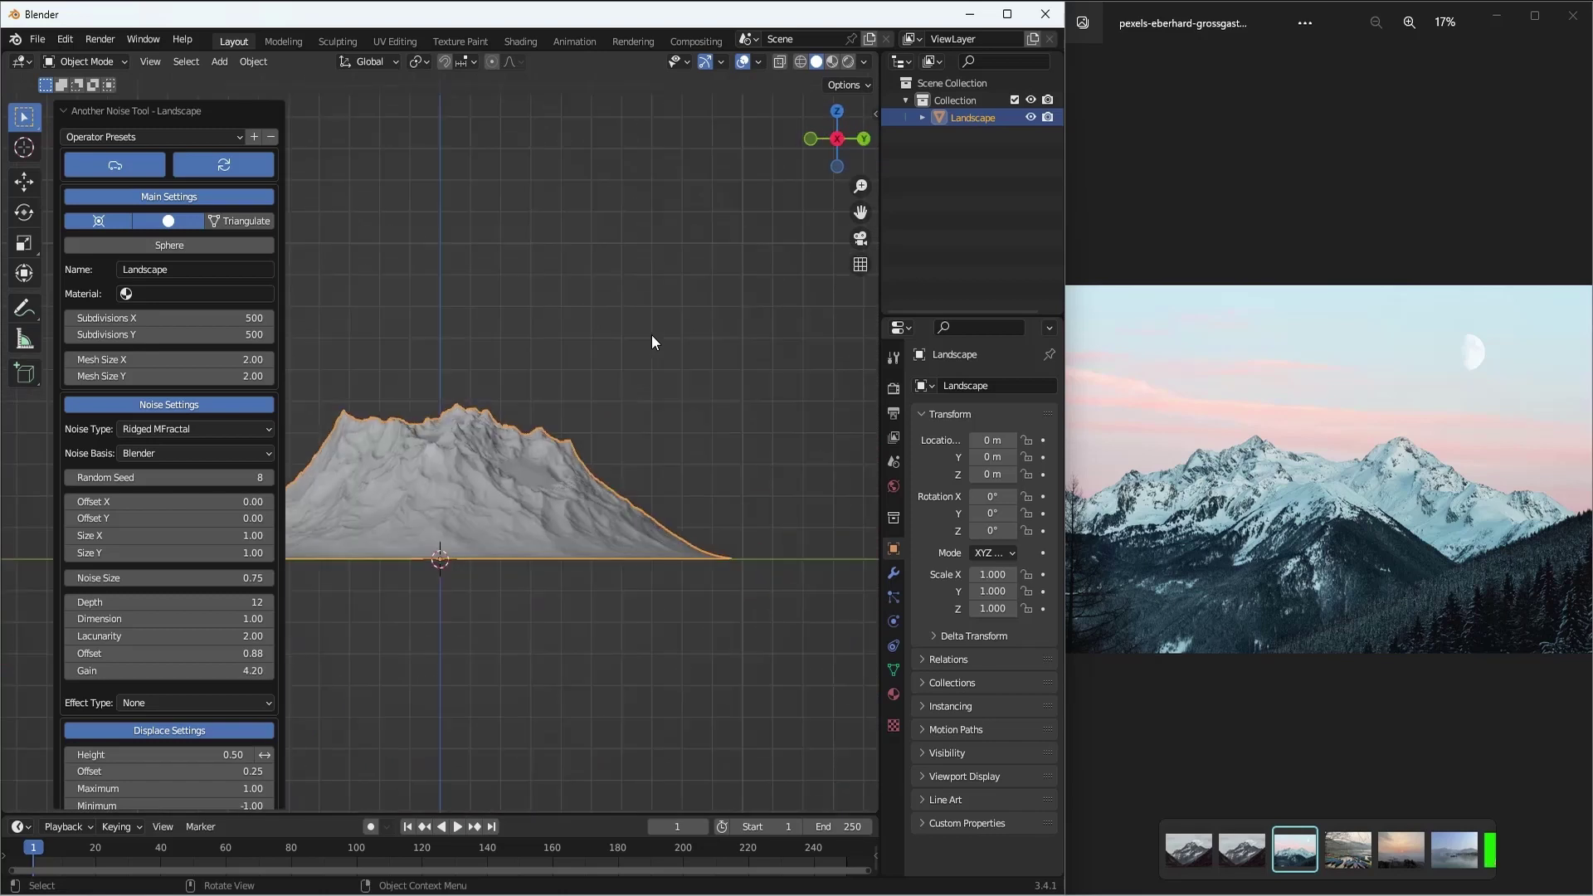
{"action": "middle_click_drag", "start_coordinate": [460, 360], "coordinate": [626, 363], "text": "shift"}
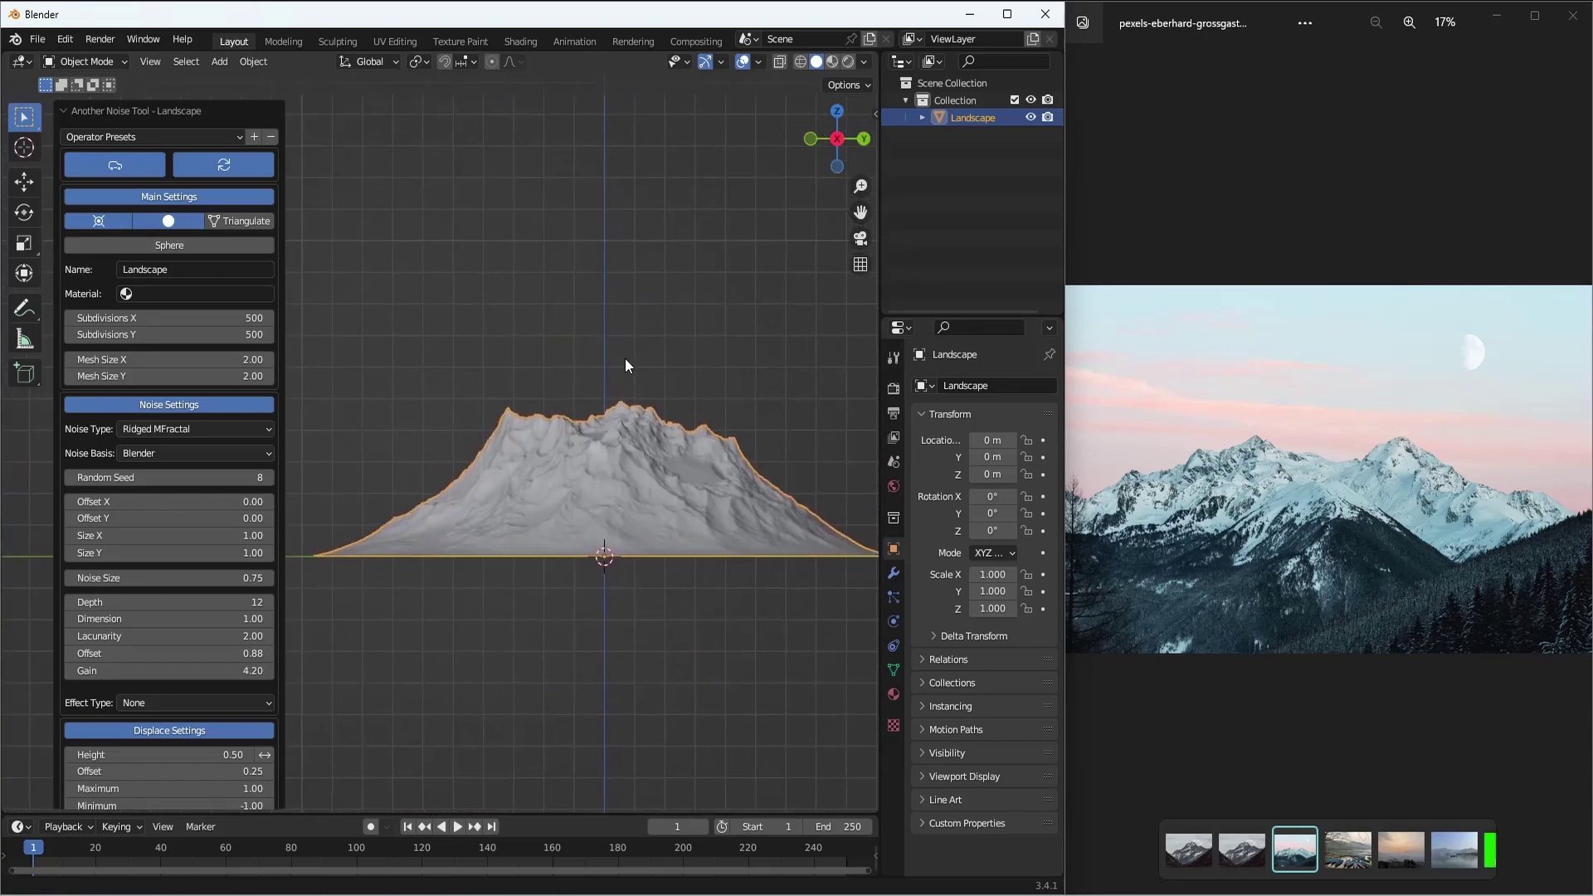
{"action": "left_click", "coordinate": [1005, 14]}
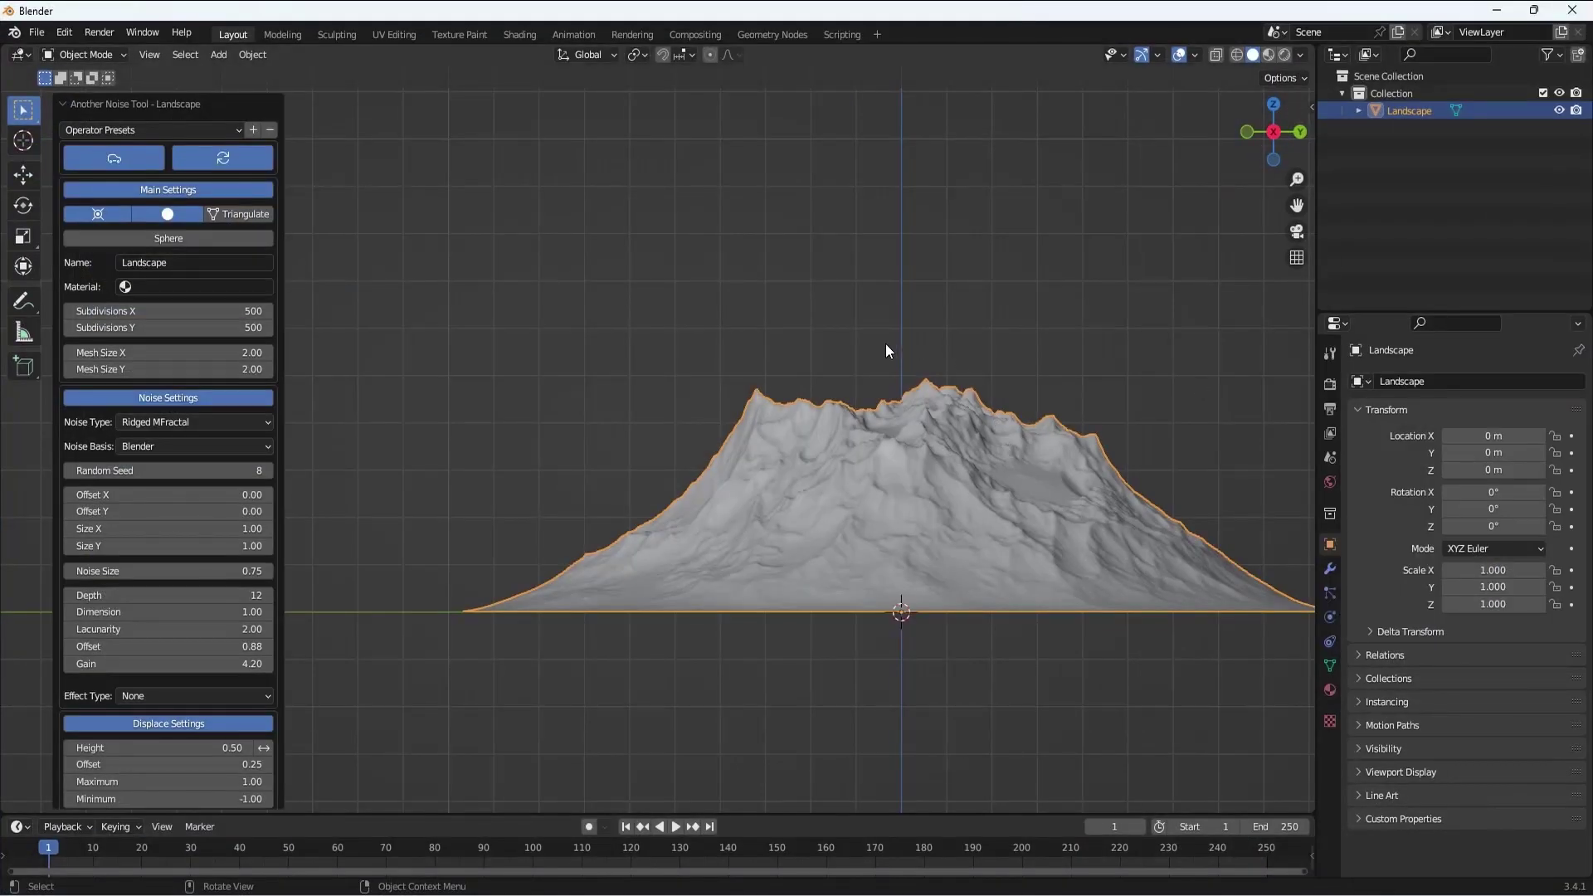
{"action": "middle_click_drag", "start_coordinate": [869, 347], "coordinate": [942, 366]}
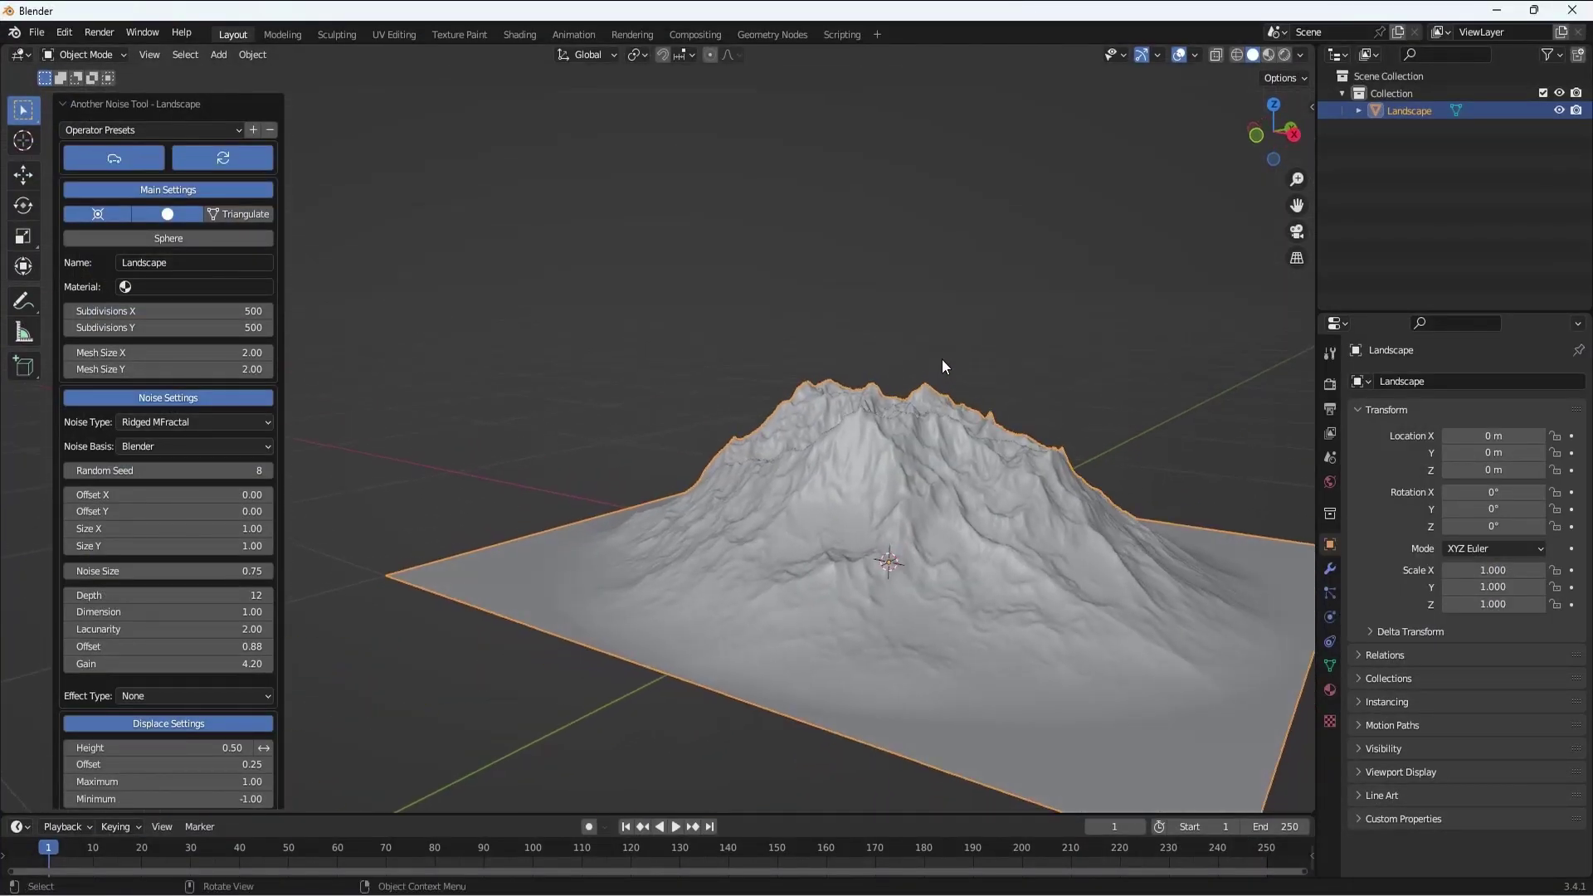
{"action": "key", "text": "KP_3"}
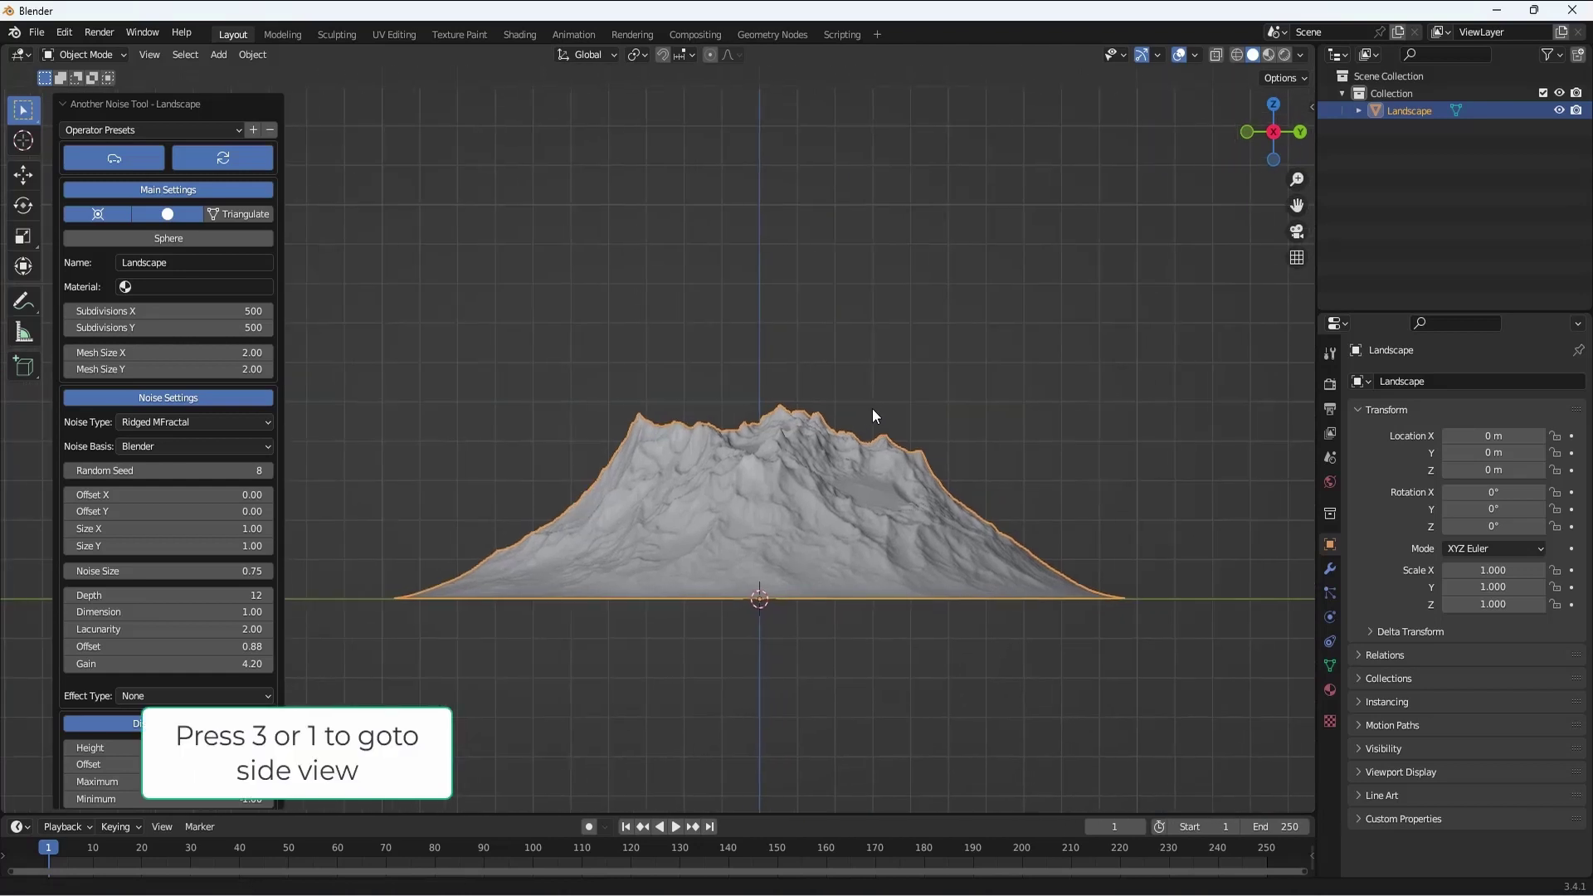
{"action": "middle_click_drag", "start_coordinate": [739, 380], "coordinate": [797, 323], "text": "shift"}
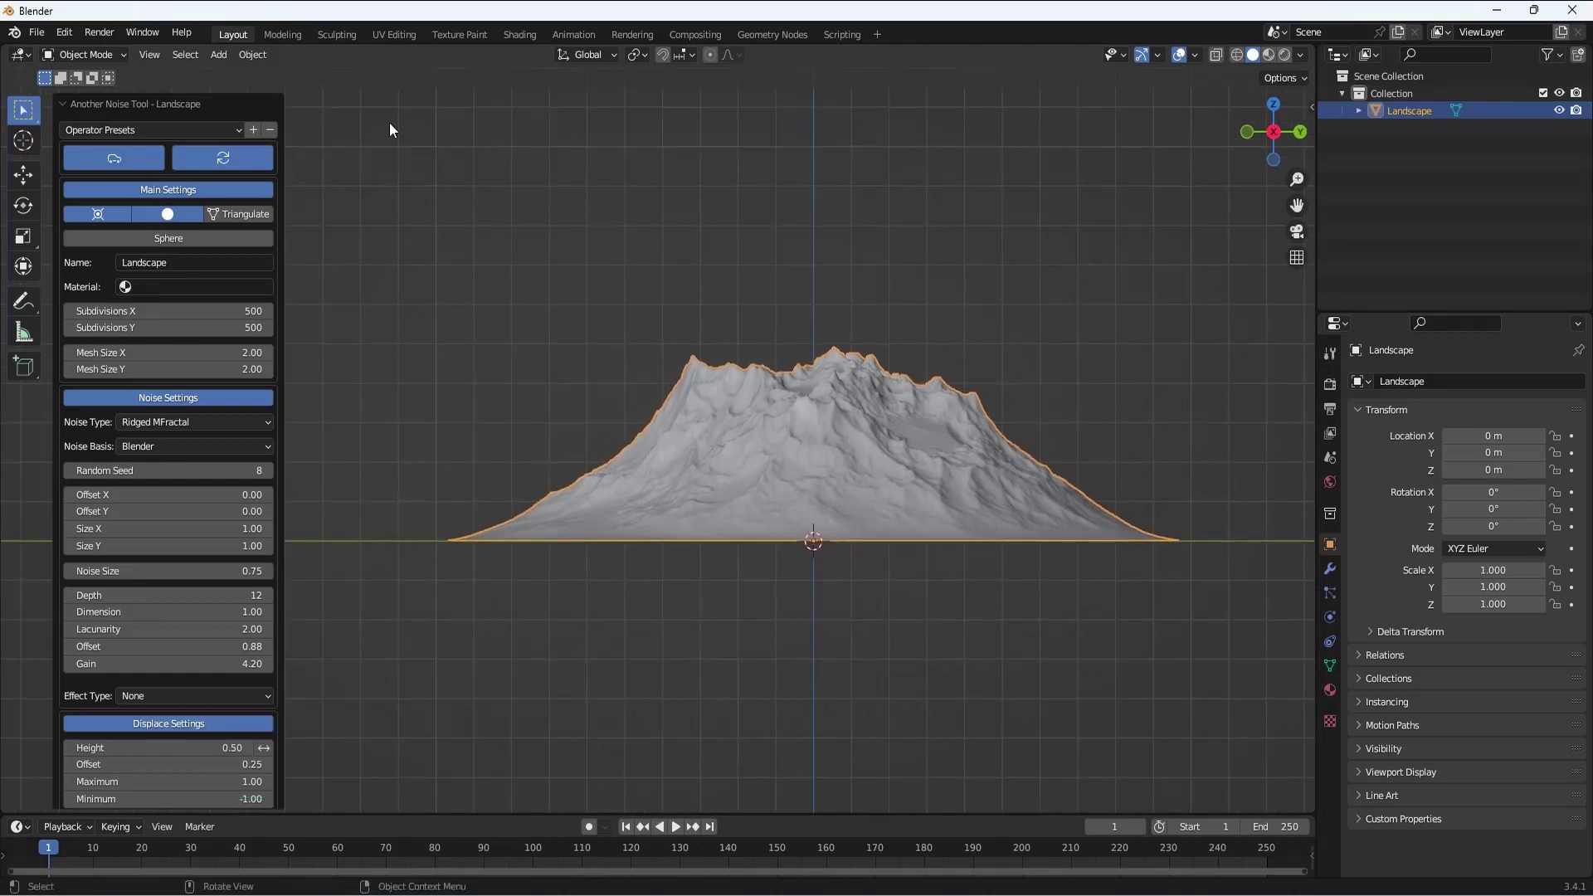
{"action": "left_click", "coordinate": [91, 55]}
In Edit Mode, box-select the flat base-edge vertices and delete them
{"action": "left_click", "coordinate": [86, 94]}
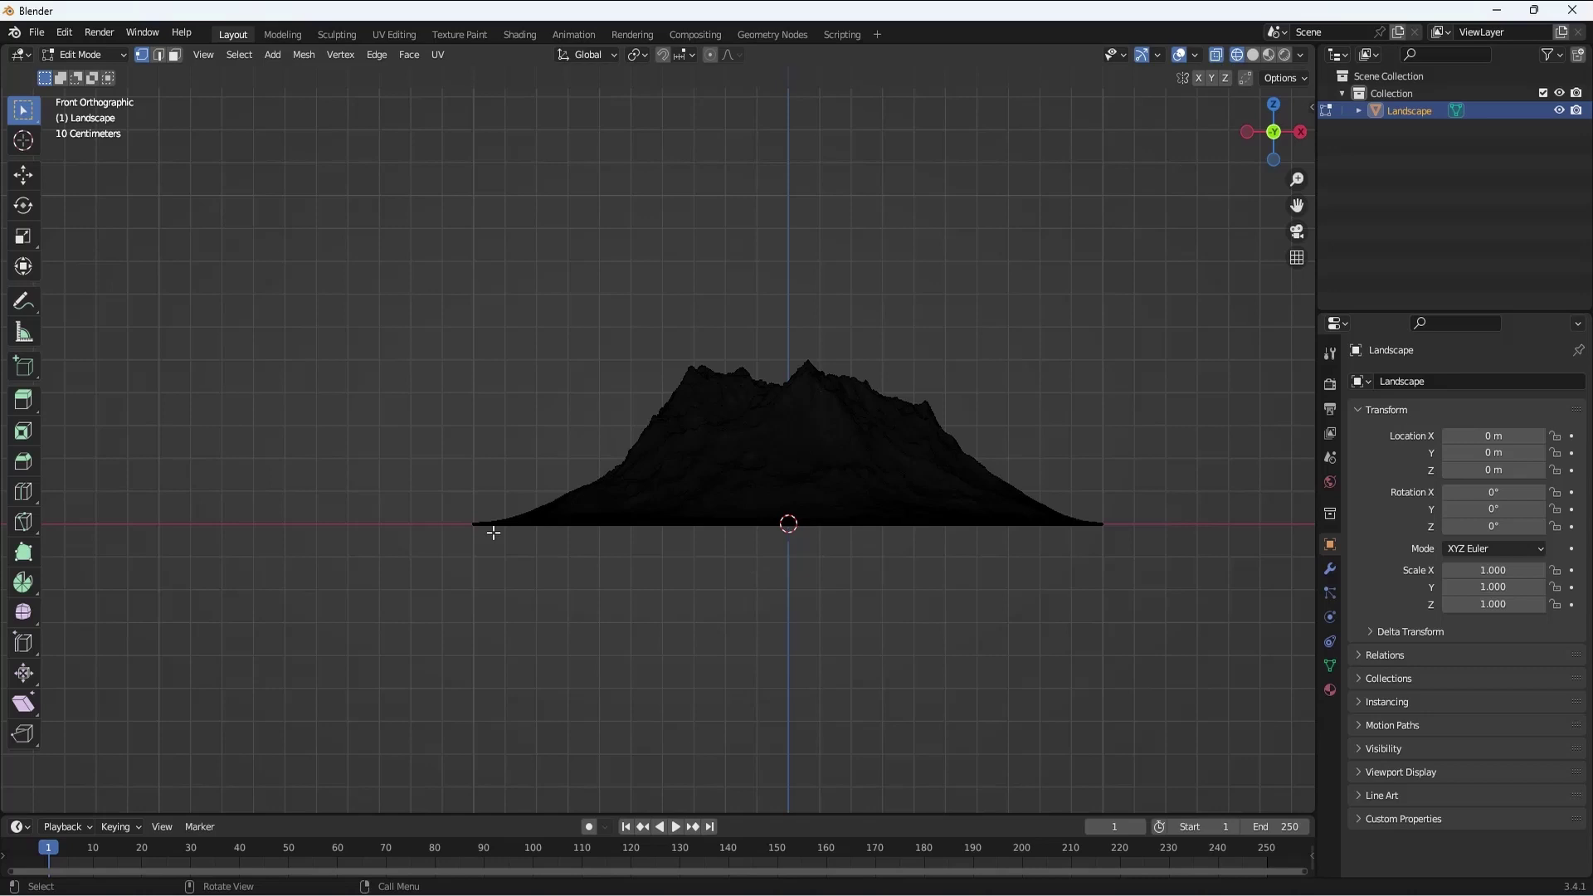
{"action": "left_click_drag", "start_coordinate": [467, 519], "coordinate": [1151, 553]}
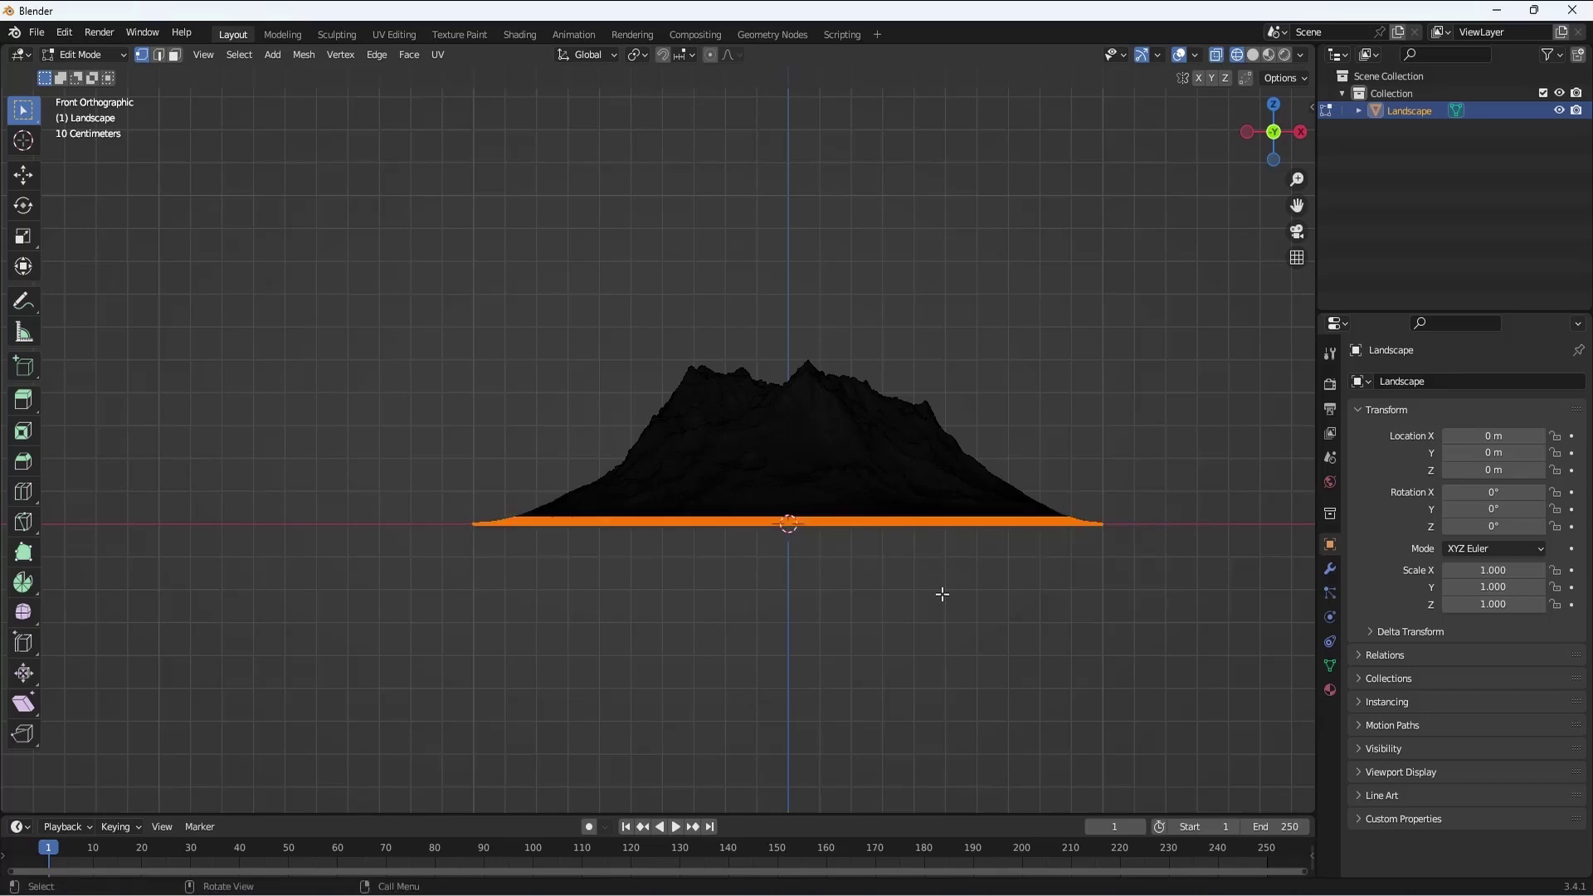
{"action": "key", "text": "ctrl+z"}
{"action": "left_click_drag", "start_coordinate": [464, 522], "coordinate": [1148, 566]}
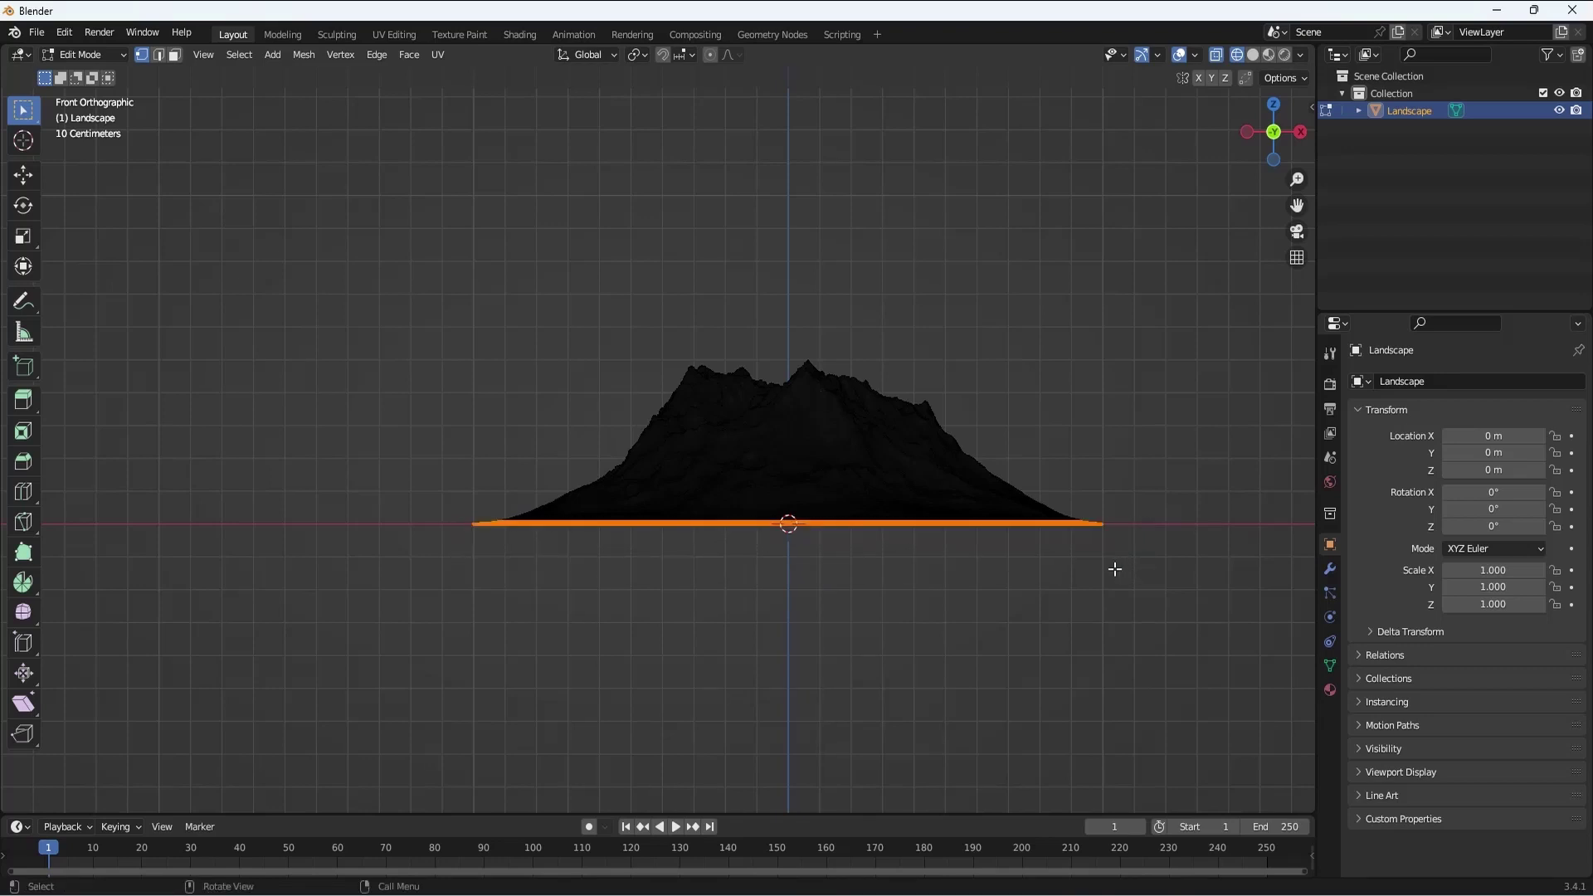
{"action": "key", "text": "x"}
{"action": "left_click", "coordinate": [1075, 569]}
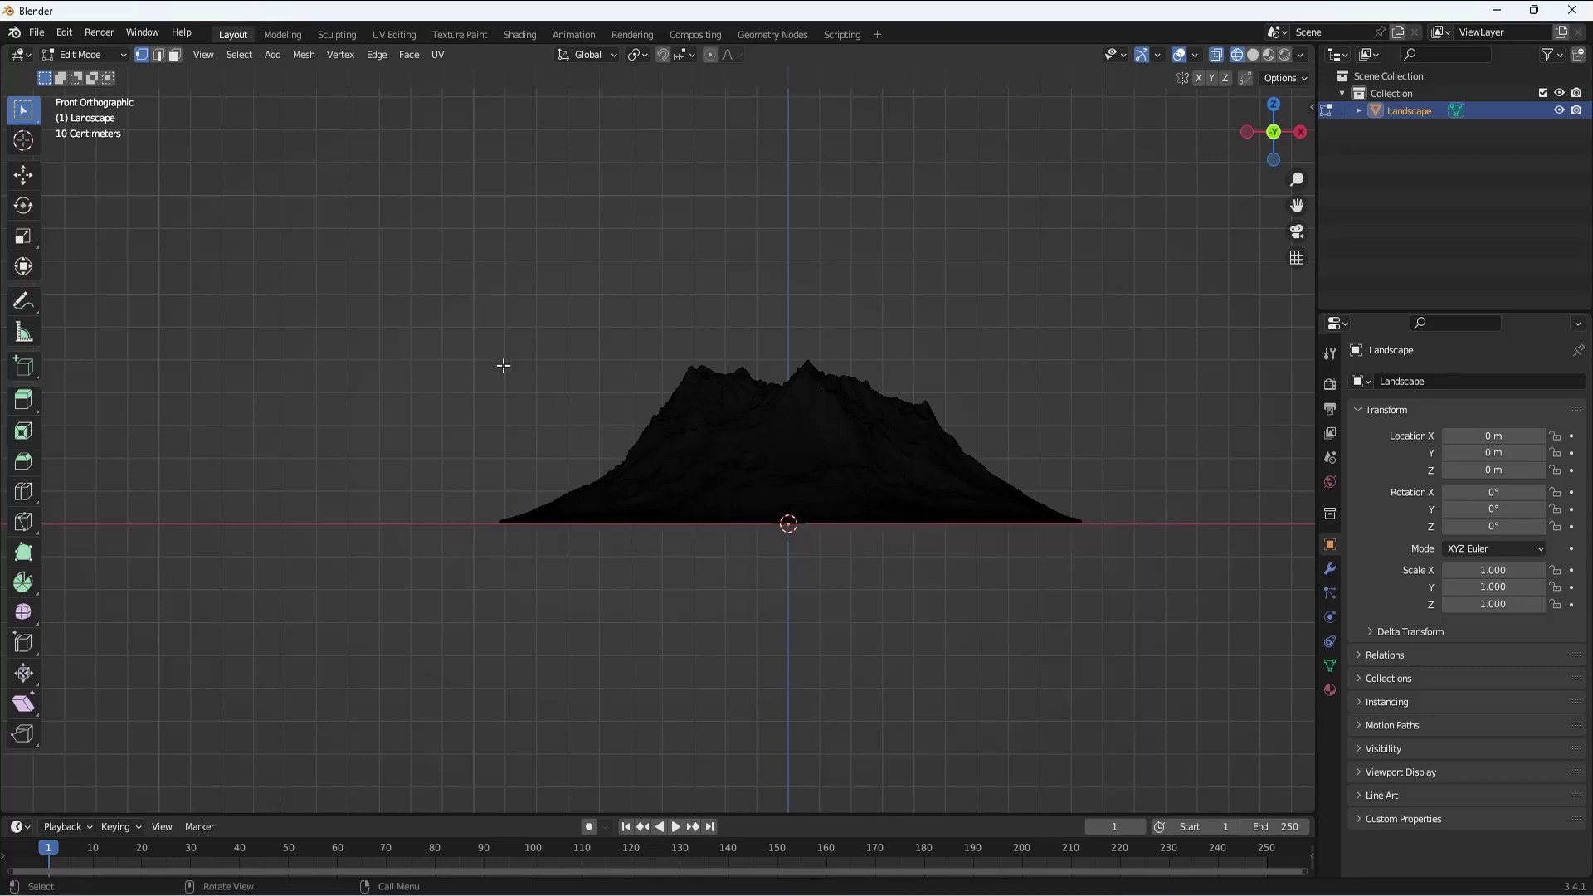
{"action": "left_click", "coordinate": [95, 55]}
Return to Object Mode and orbit around the trimmed terrain
{"action": "left_click", "coordinate": [91, 68]}
{"action": "middle_click_drag", "start_coordinate": [106, 112], "coordinate": [455, 366]}
{"action": "left_click", "coordinate": [930, 242]}
{"action": "middle_click_drag", "start_coordinate": [929, 242], "coordinate": [1101, 148]}
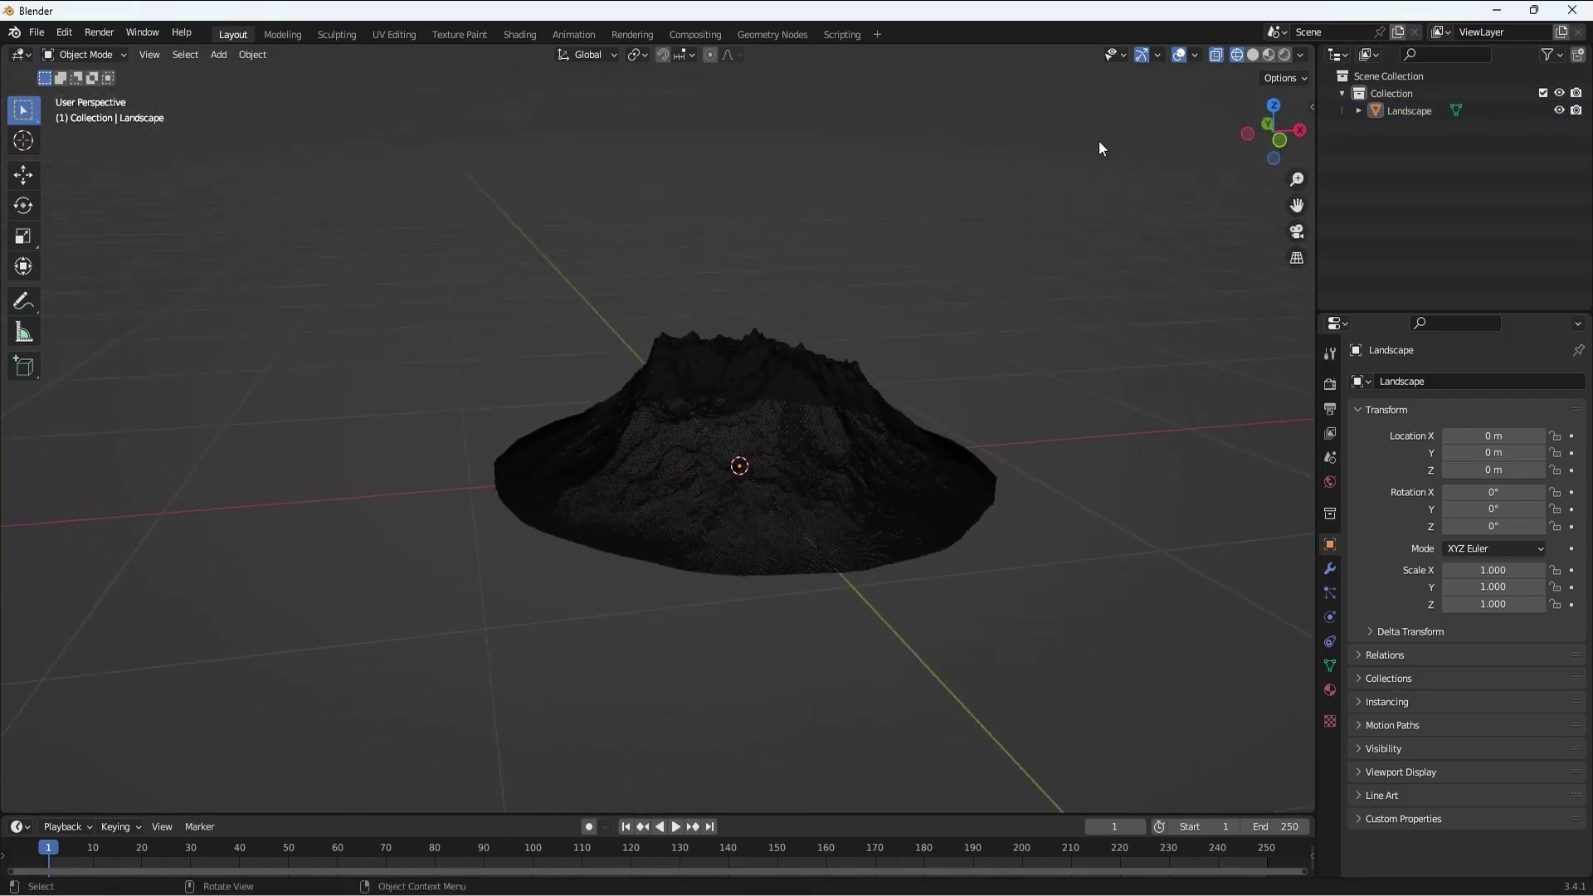
Switch to Solid shading with X-ray off and select the Landscape object
{"action": "left_click", "coordinate": [1253, 54]}
{"action": "middle_click_drag", "start_coordinate": [569, 334], "coordinate": [639, 362]}
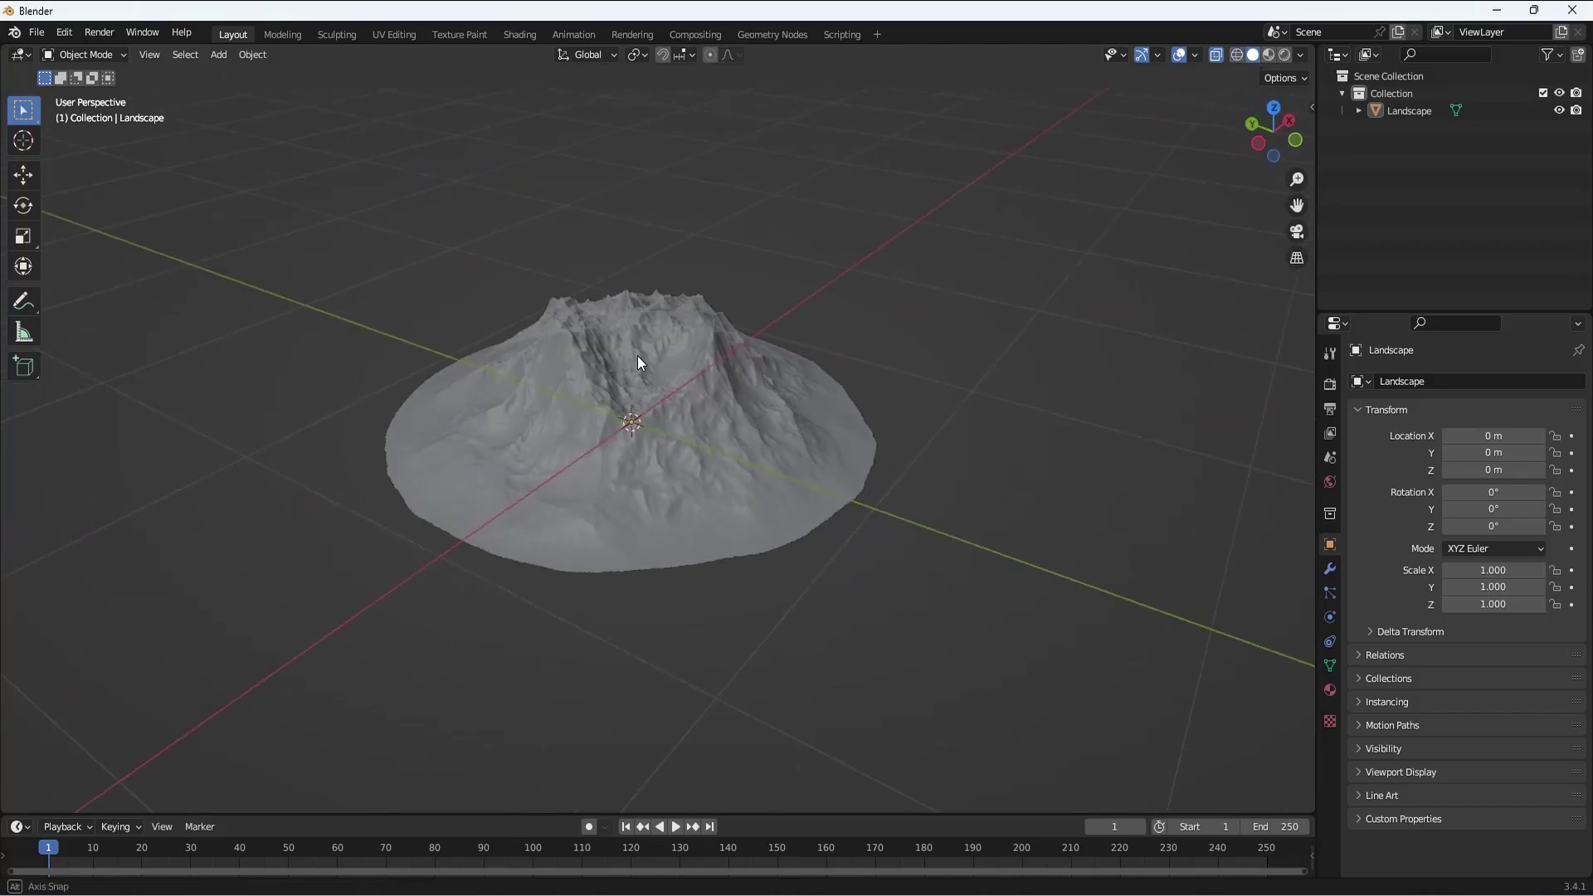
{"action": "left_click", "coordinate": [1216, 55]}
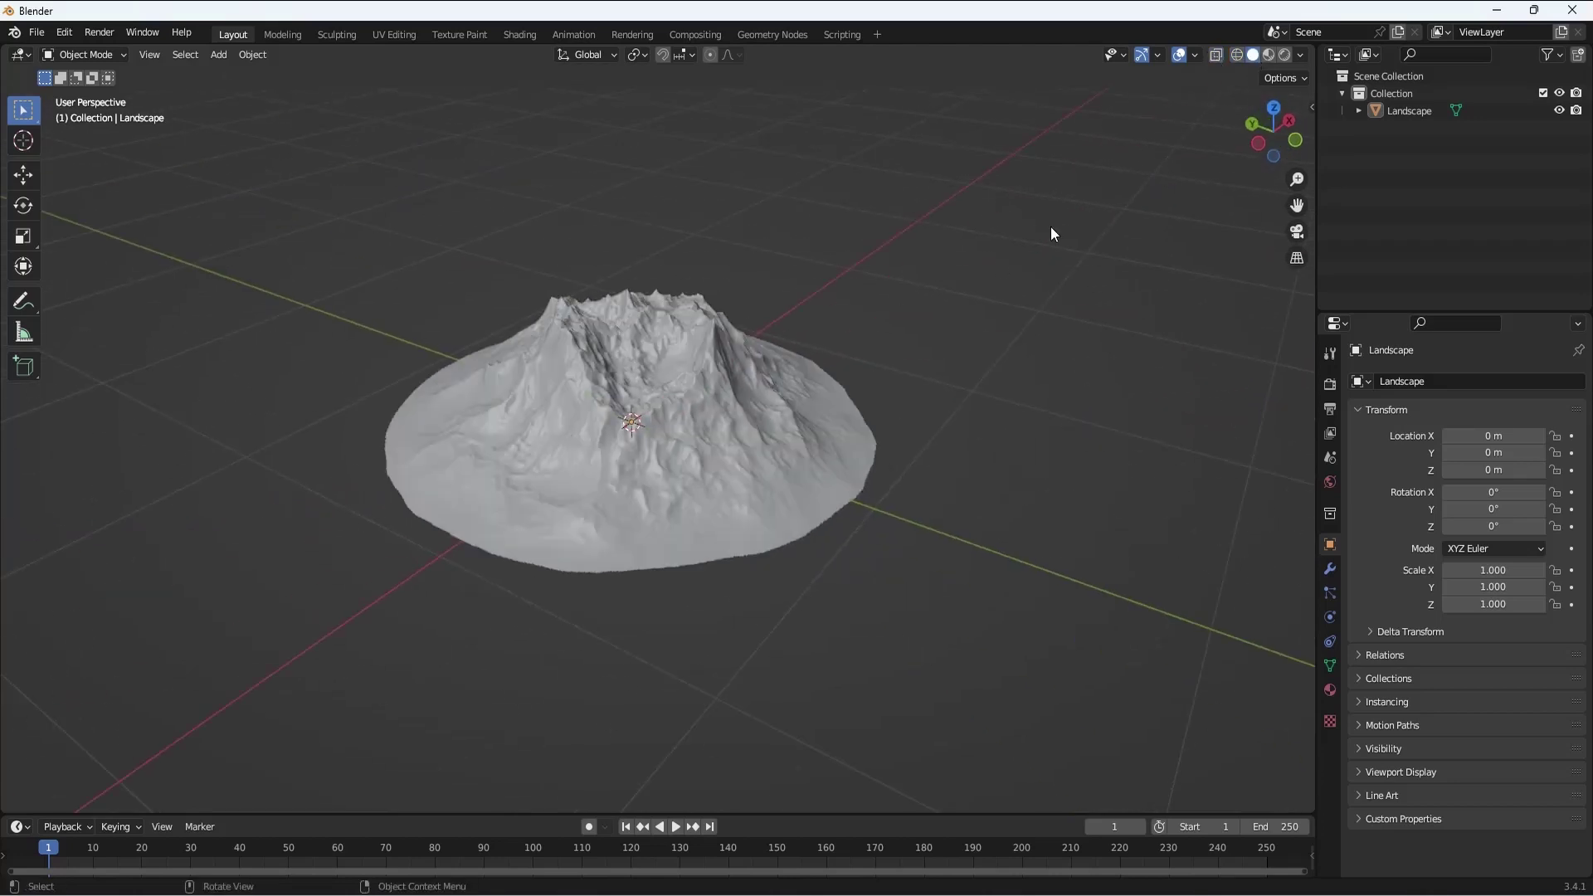
{"action": "middle_click_drag", "start_coordinate": [1050, 231], "coordinate": [569, 334]}
{"action": "scroll", "coordinate": [784, 332], "scroll_direction": "up", "scroll_amount": 5}
{"action": "scroll", "coordinate": [784, 332], "scroll_direction": "down", "scroll_amount": 4}
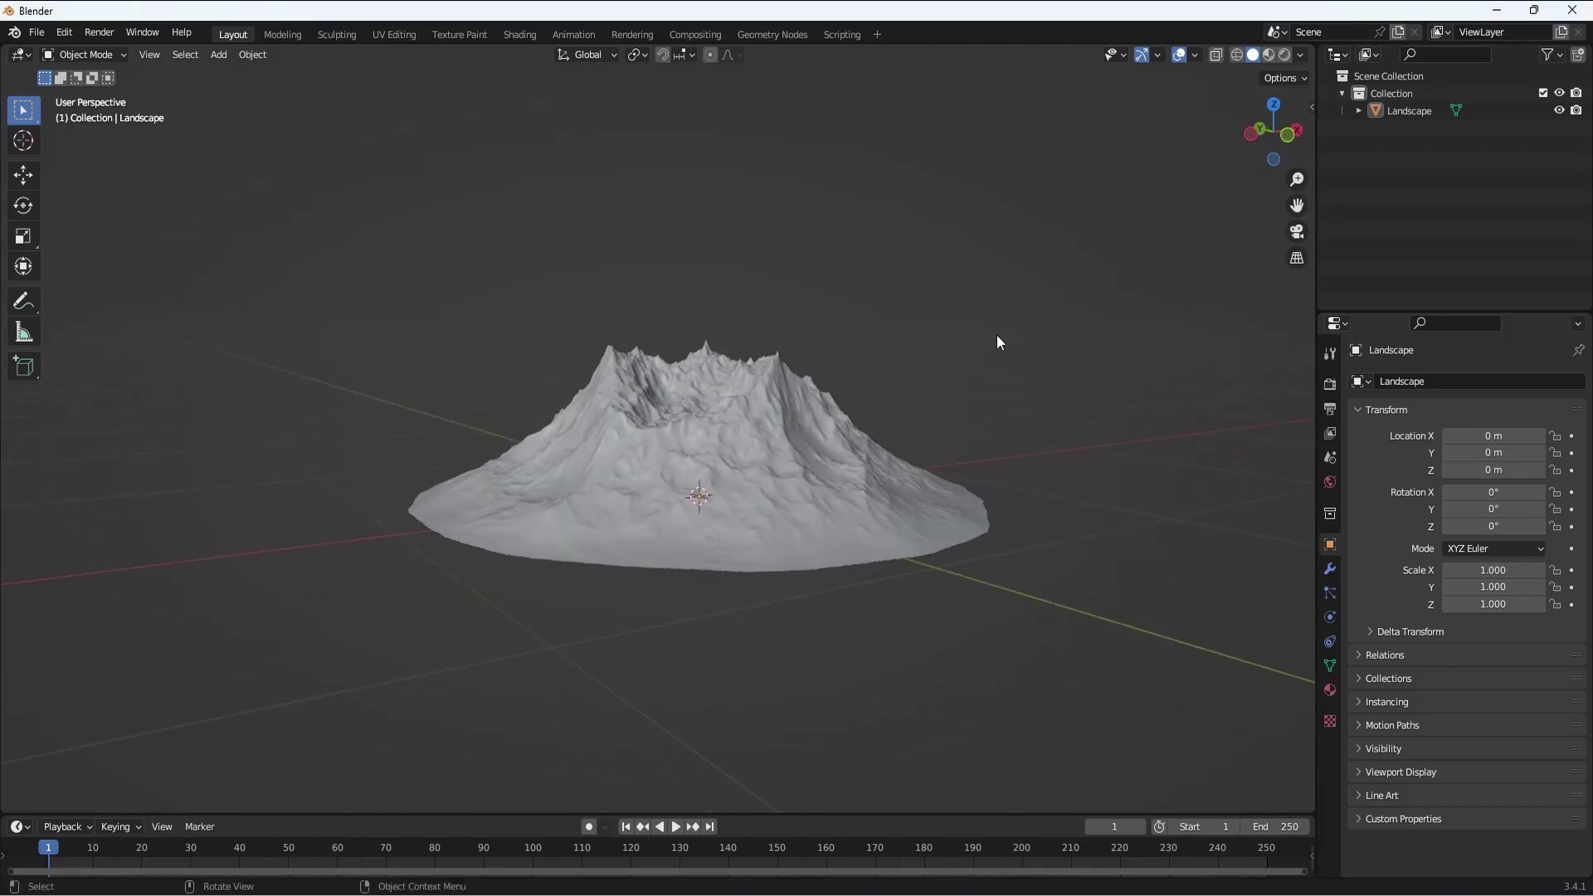
{"action": "left_click", "coordinate": [694, 504]}
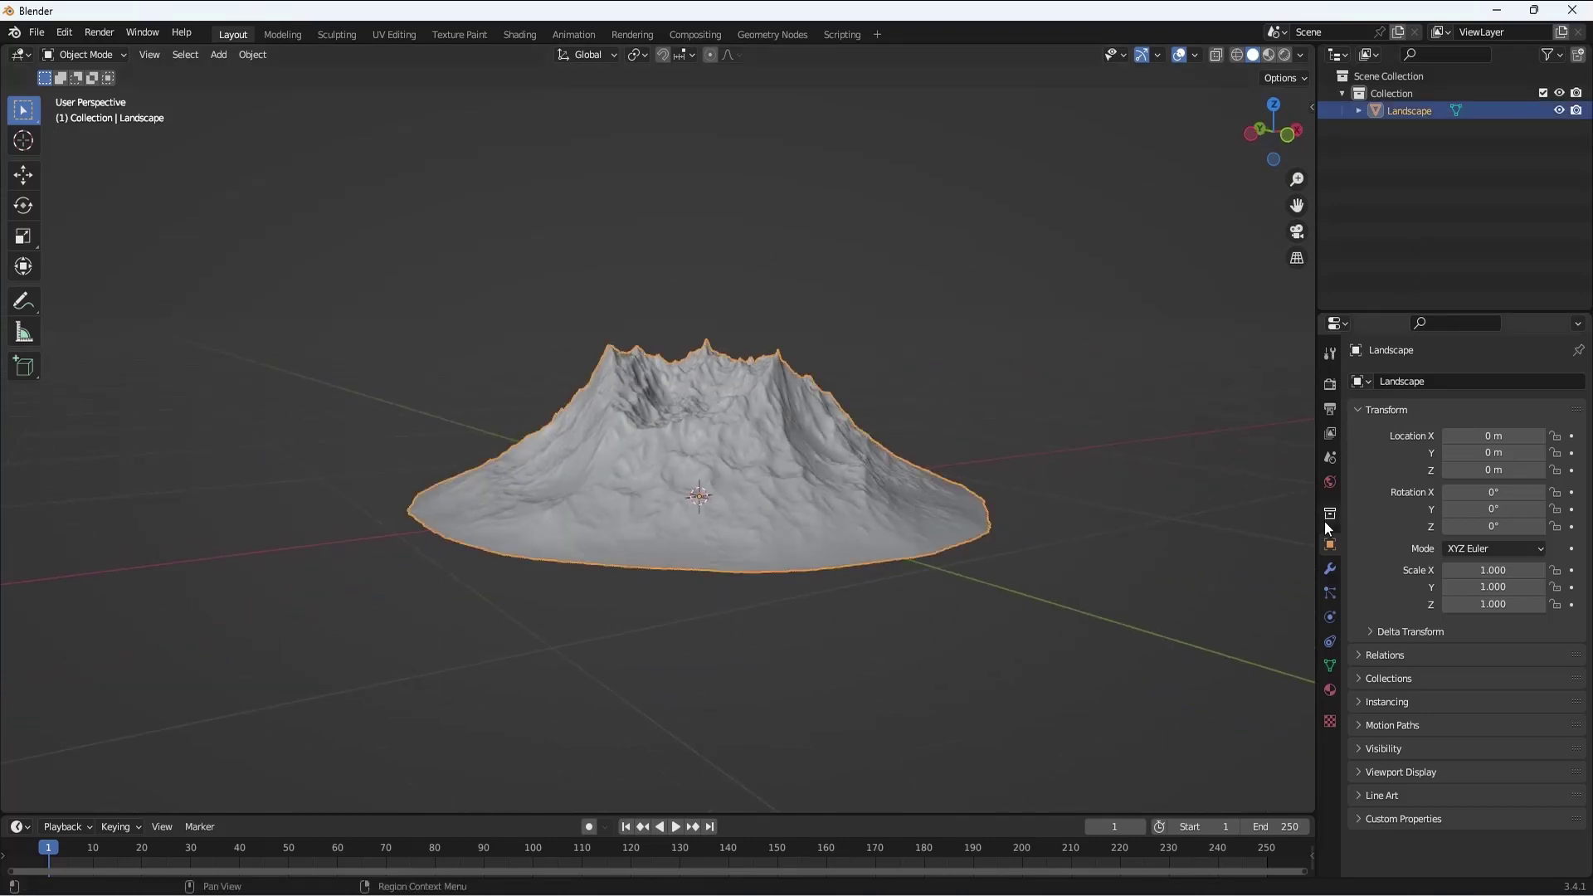
Create a new Principled BSDF material on the landscape and name it 'mountainsmat'
{"action": "left_click", "coordinate": [1330, 690]}
{"action": "left_click", "coordinate": [1457, 456]}
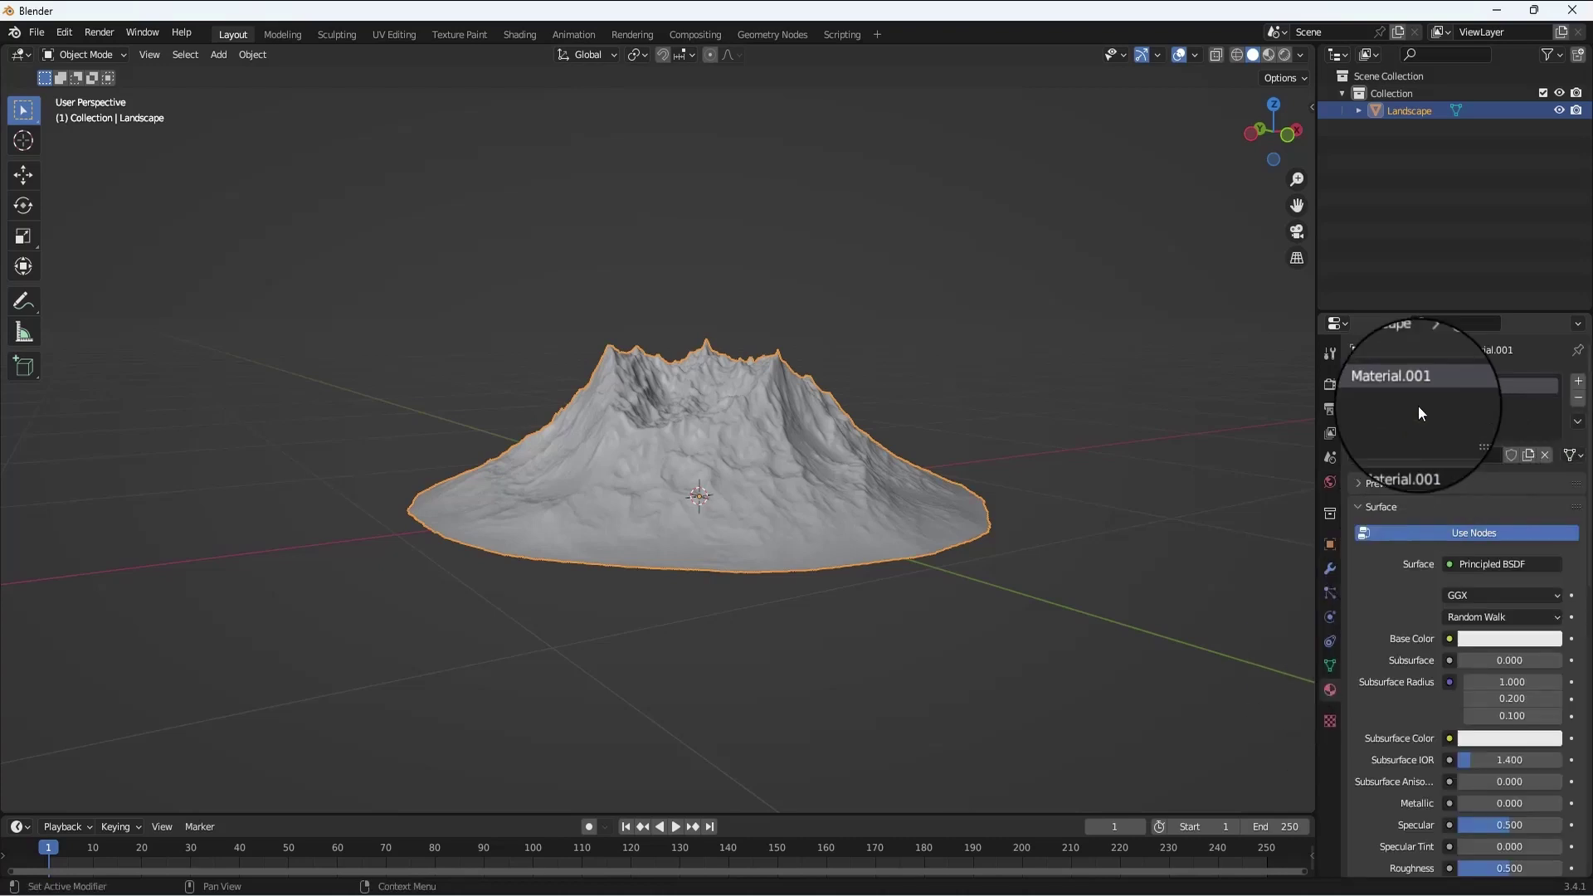
{"action": "double_click", "coordinate": [1430, 385]}
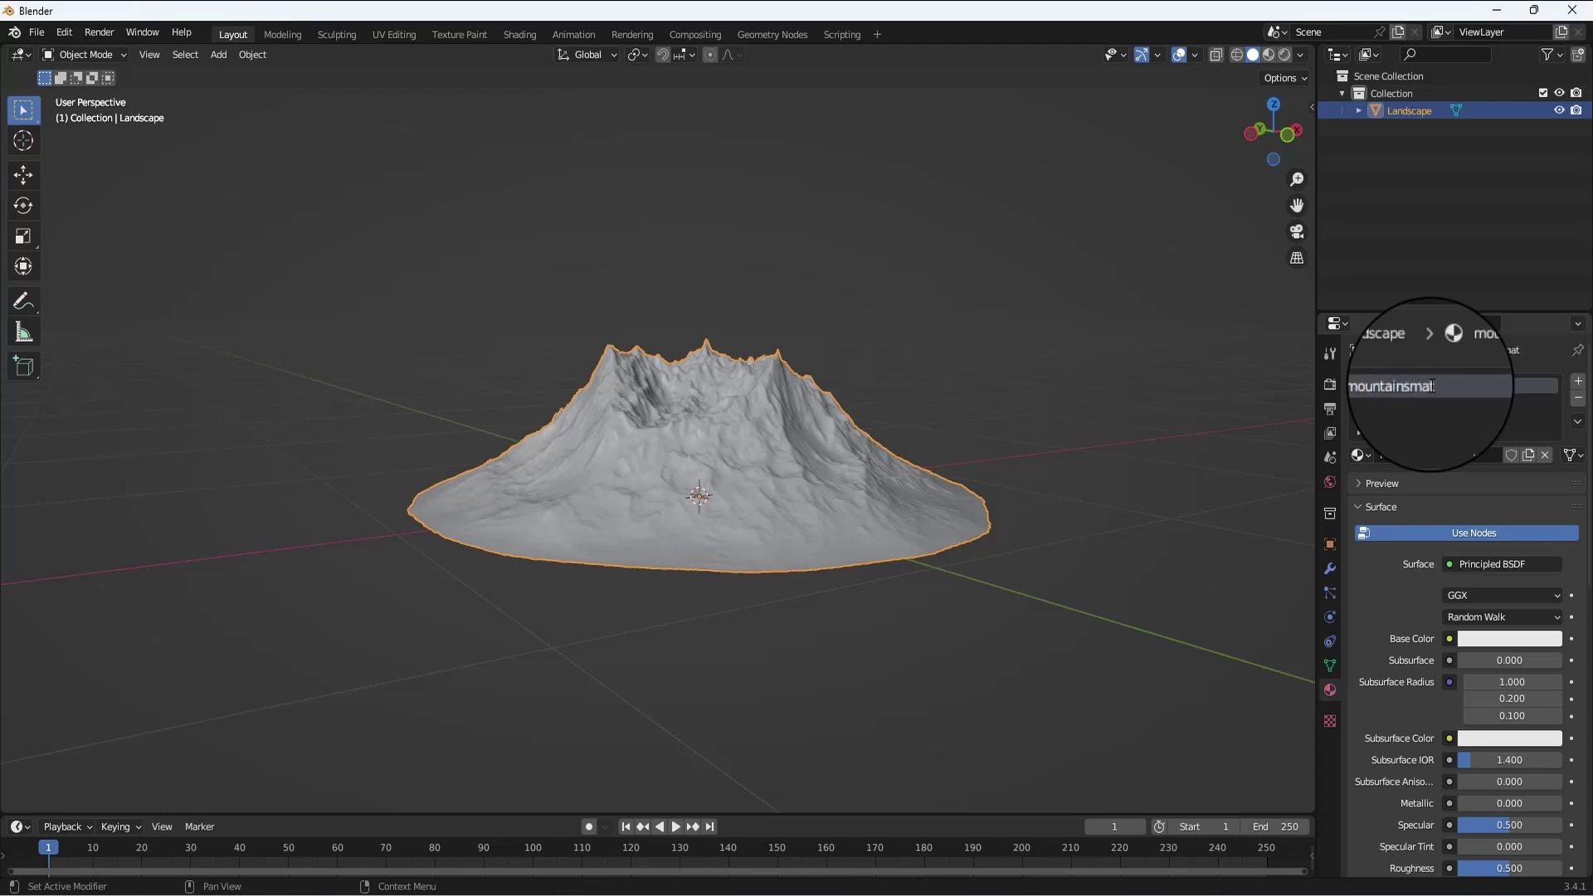
{"action": "type", "text": "mountainsmal"}
{"action": "scroll", "coordinate": [1507, 748], "scroll_direction": "down", "scroll_amount": 6}
{"action": "scroll", "coordinate": [1507, 749], "scroll_direction": "up", "scroll_amount": 2}
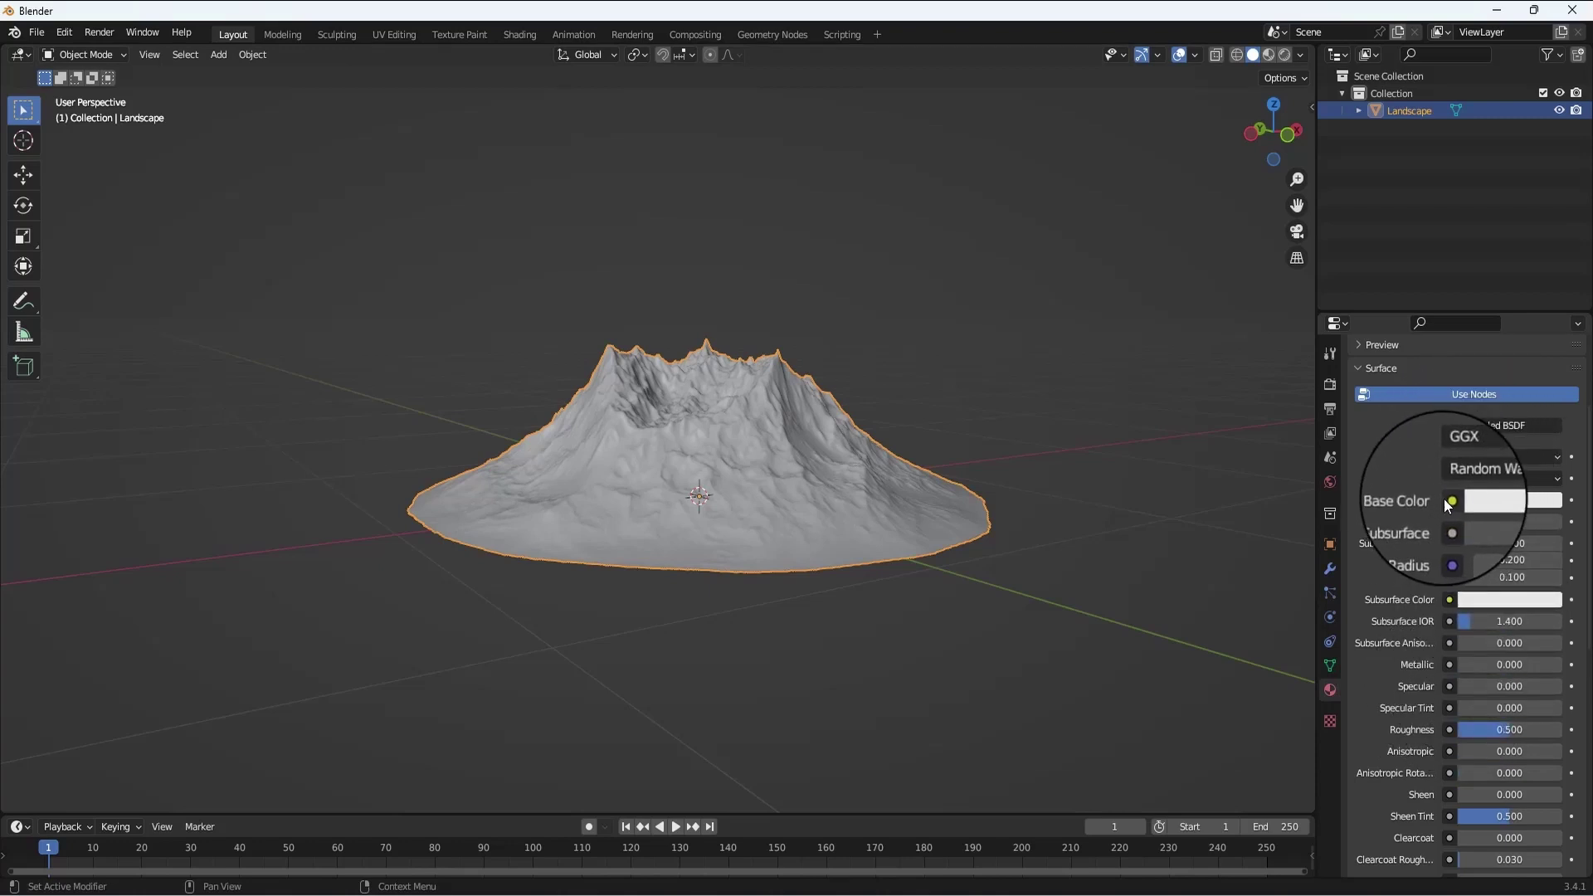
Plug an Image Texture into mountainsmat's Base Color and load the snowy mountain JPG from Downloads
{"action": "left_click", "coordinate": [1450, 501]}
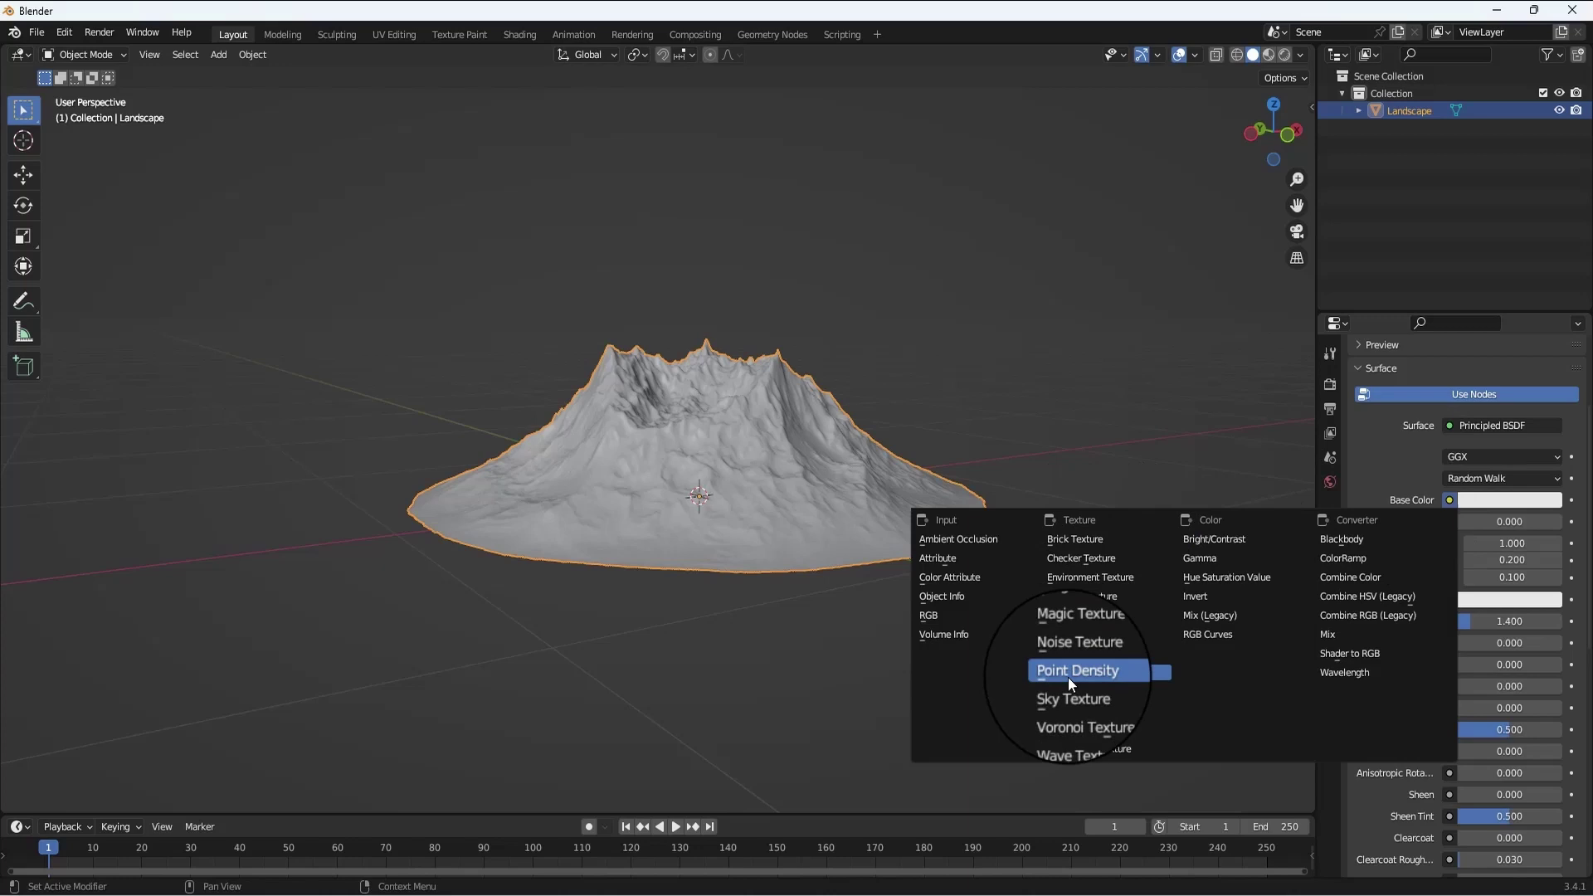
{"action": "left_click", "coordinate": [1089, 617]}
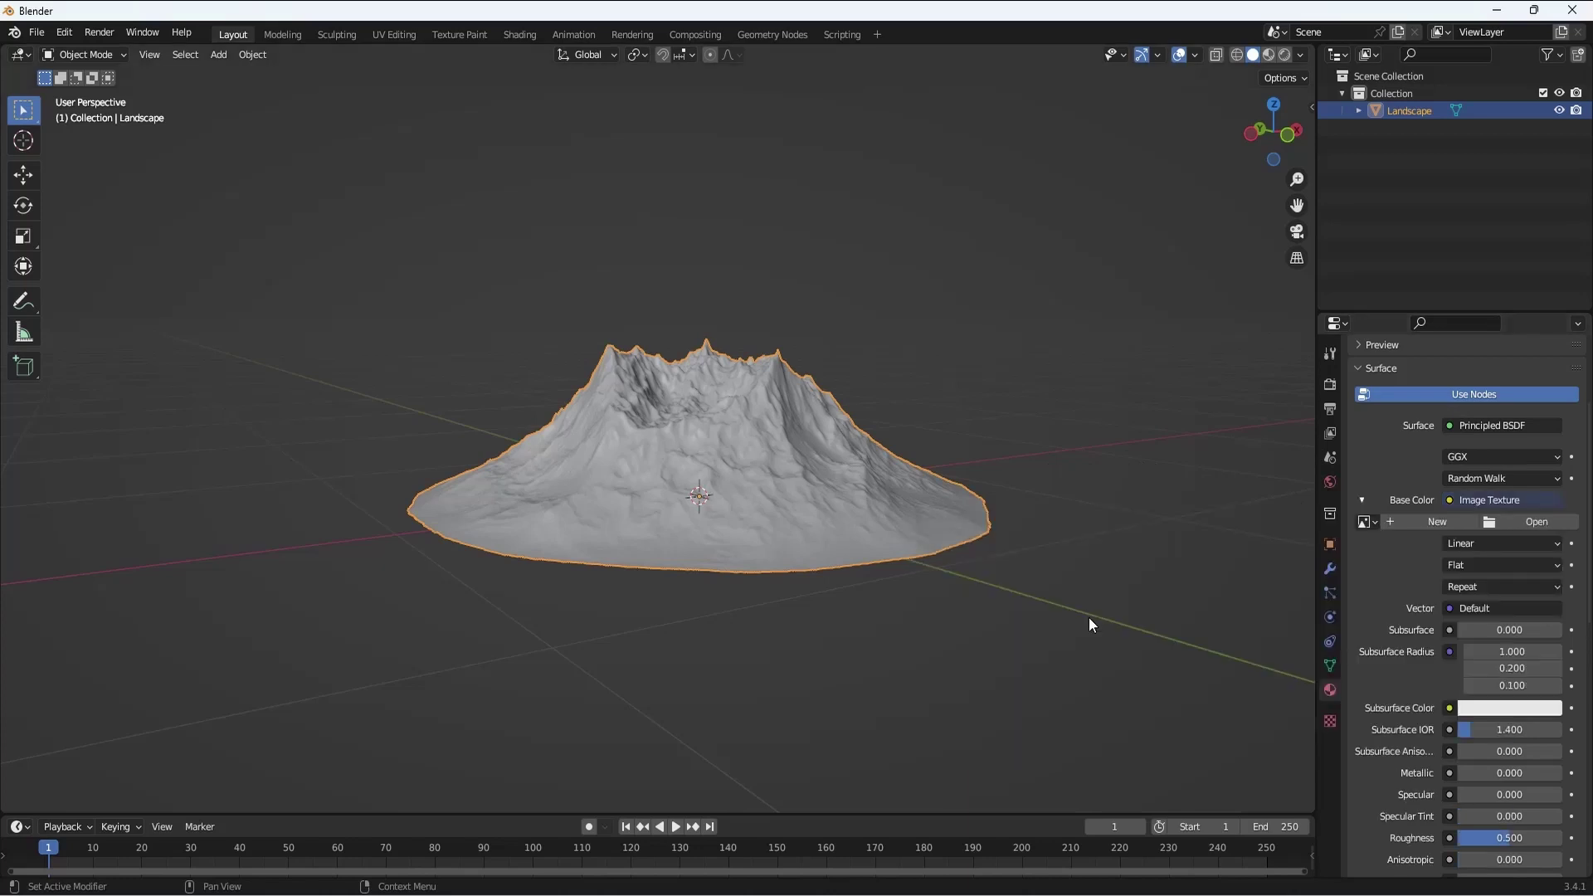
{"action": "left_click", "coordinate": [1525, 520]}
{"action": "left_click", "coordinate": [418, 389]}
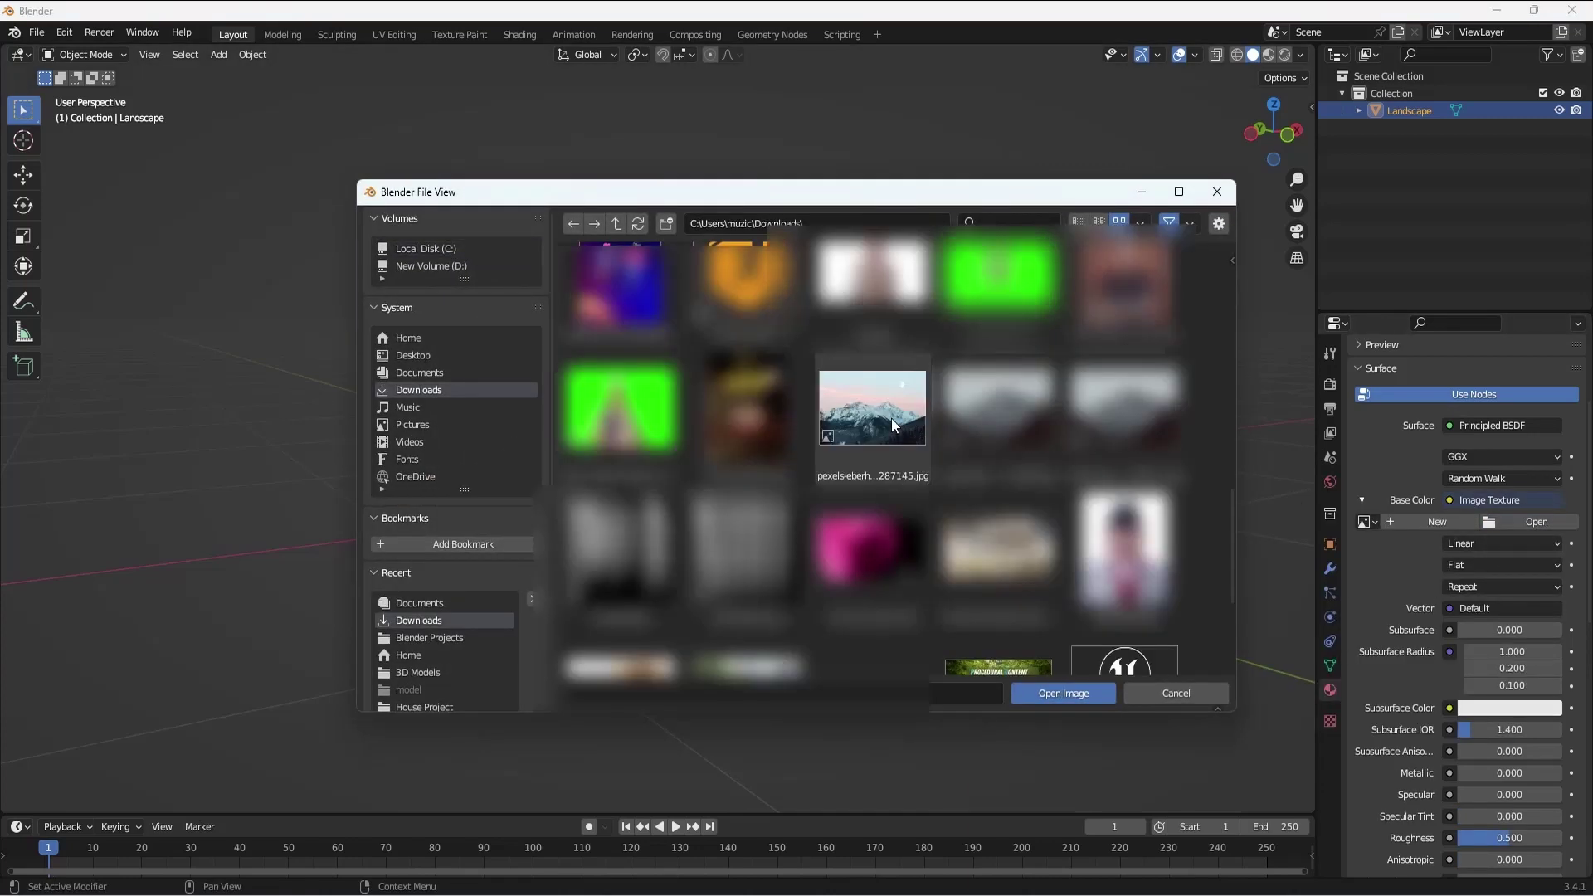
{"action": "left_click", "coordinate": [895, 425]}
{"action": "left_click", "coordinate": [1053, 690]}
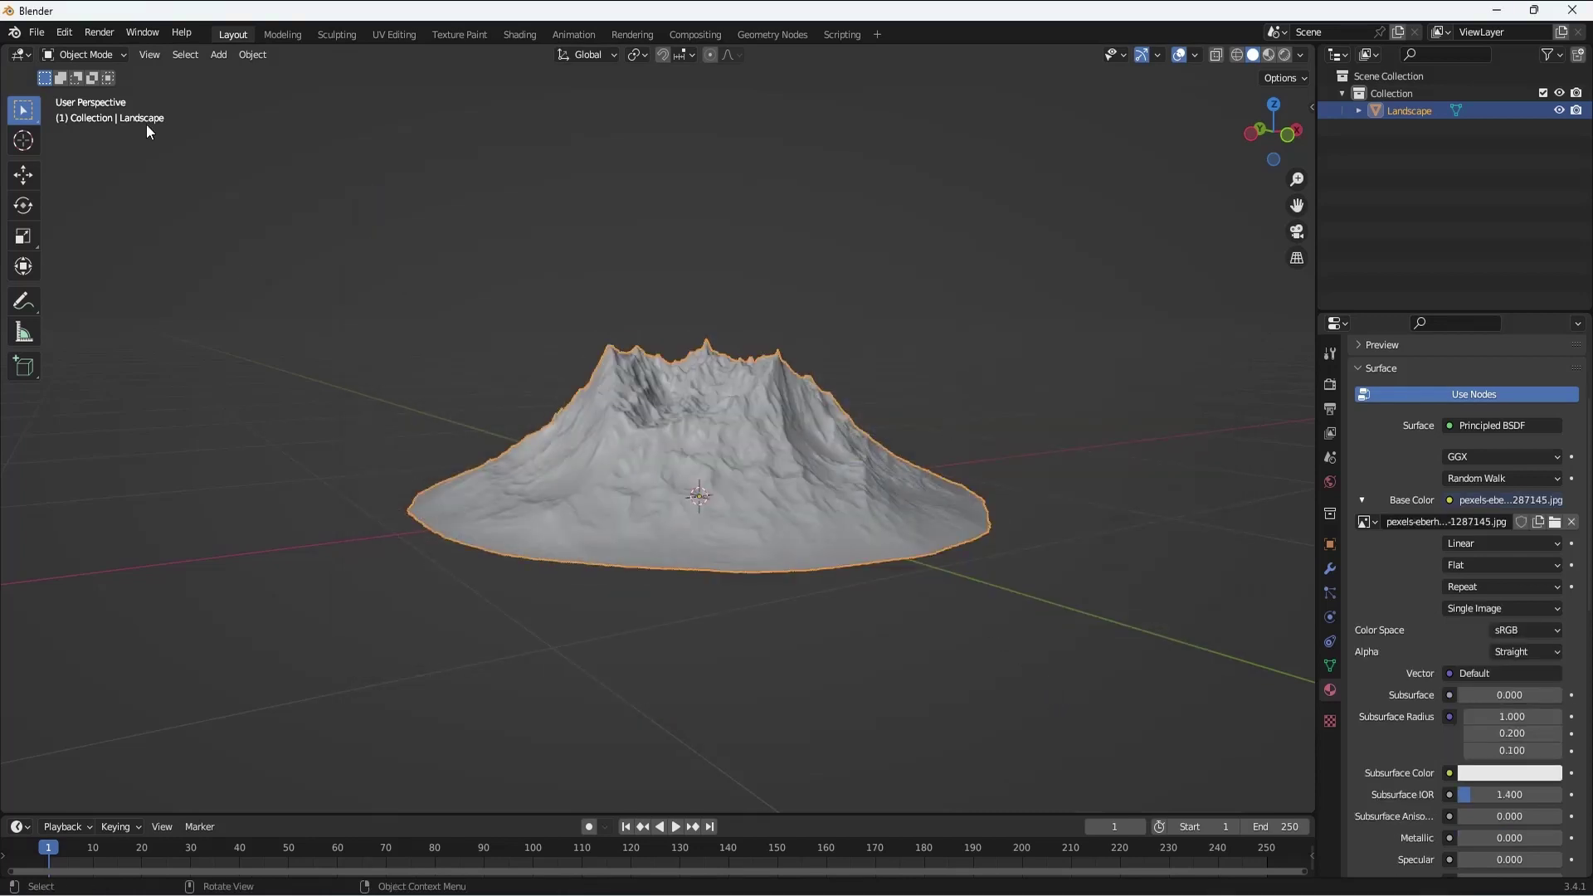
Switch to the UV Editing workspace with the mountain back in Object Mode
{"action": "left_click", "coordinate": [393, 35]}
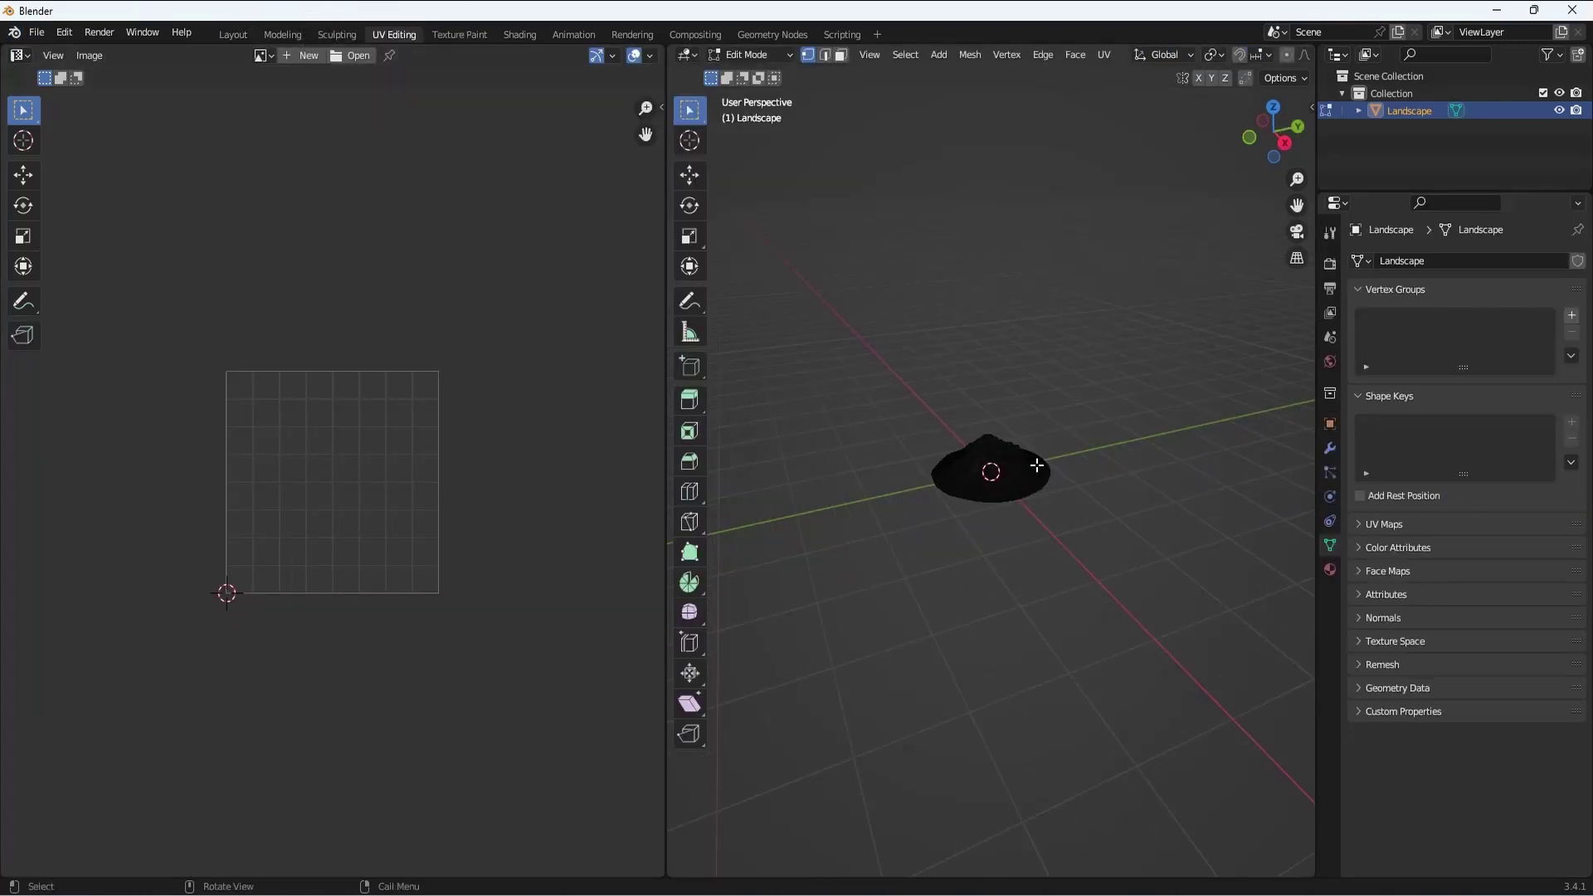
{"action": "scroll", "coordinate": [1037, 465], "scroll_direction": "up", "scroll_amount": 5}
{"action": "left_click", "coordinate": [764, 56]}
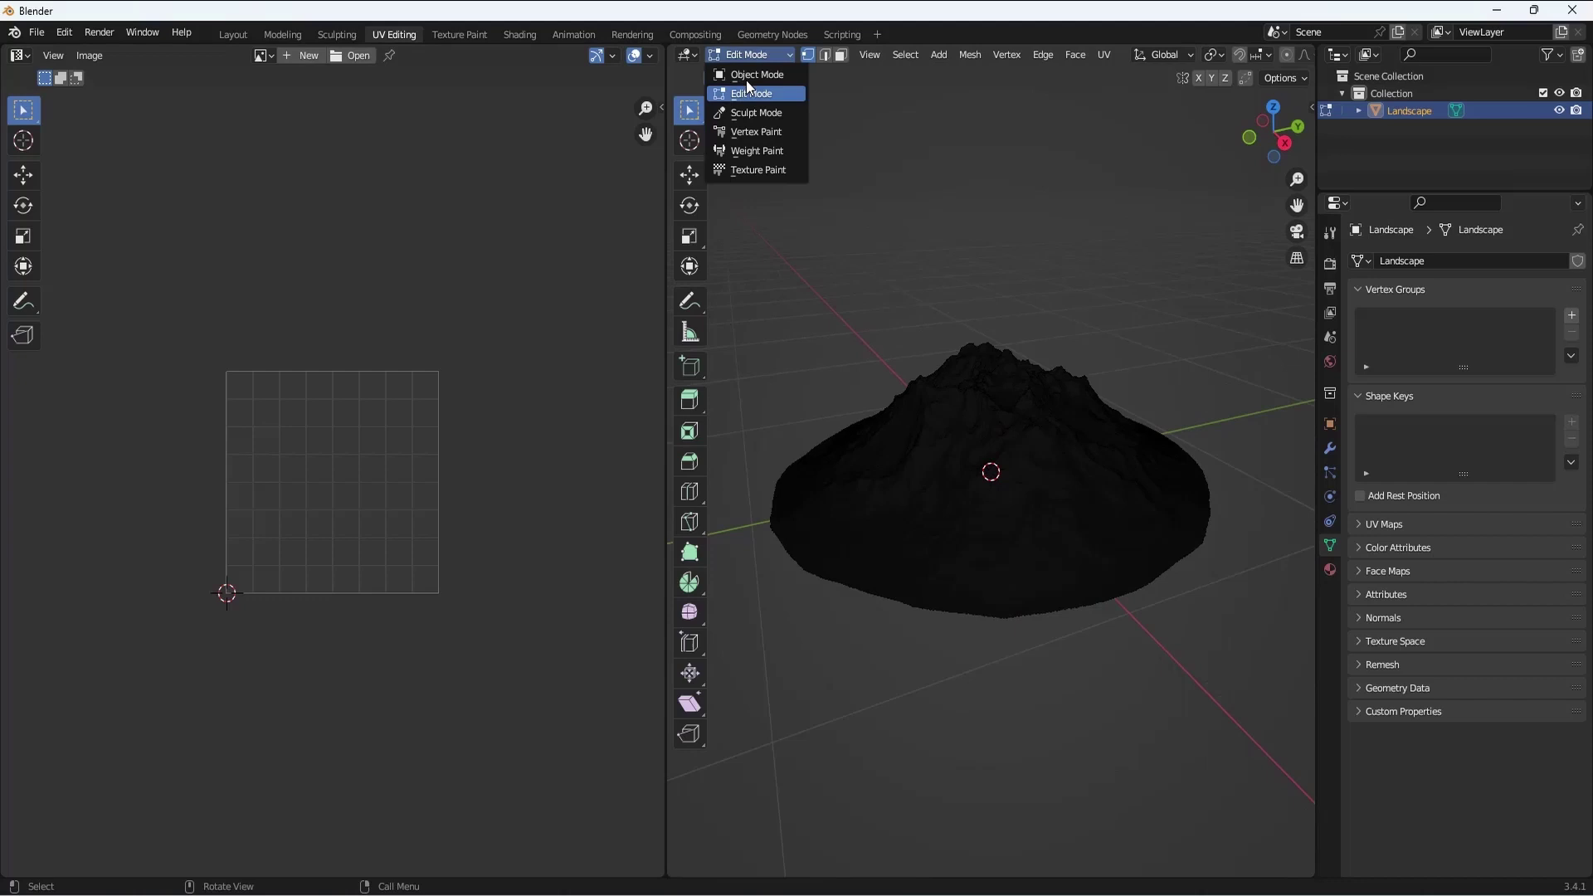
{"action": "left_click", "coordinate": [745, 80]}
{"action": "middle_click_drag", "start_coordinate": [914, 461], "coordinate": [988, 452]}
Load pexels-eberhard-grossgasteiger-1287145.jpg into the image editor beside the mountain
{"action": "left_click", "coordinate": [260, 53]}
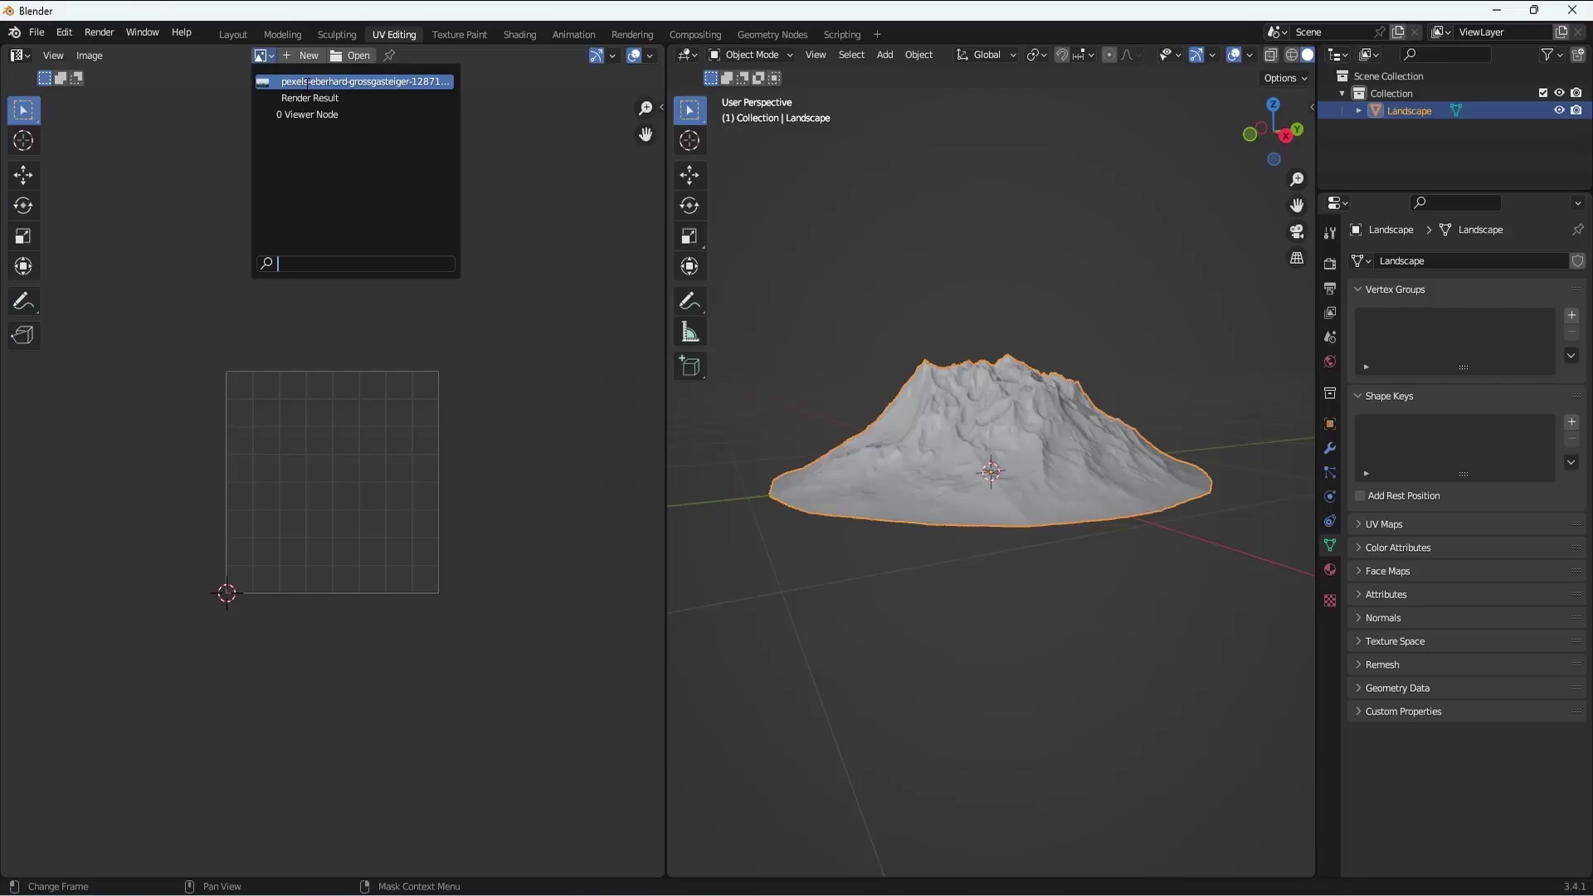
{"action": "left_click", "coordinate": [307, 80]}
{"action": "scroll", "coordinate": [326, 321], "scroll_direction": "down", "scroll_amount": 5}
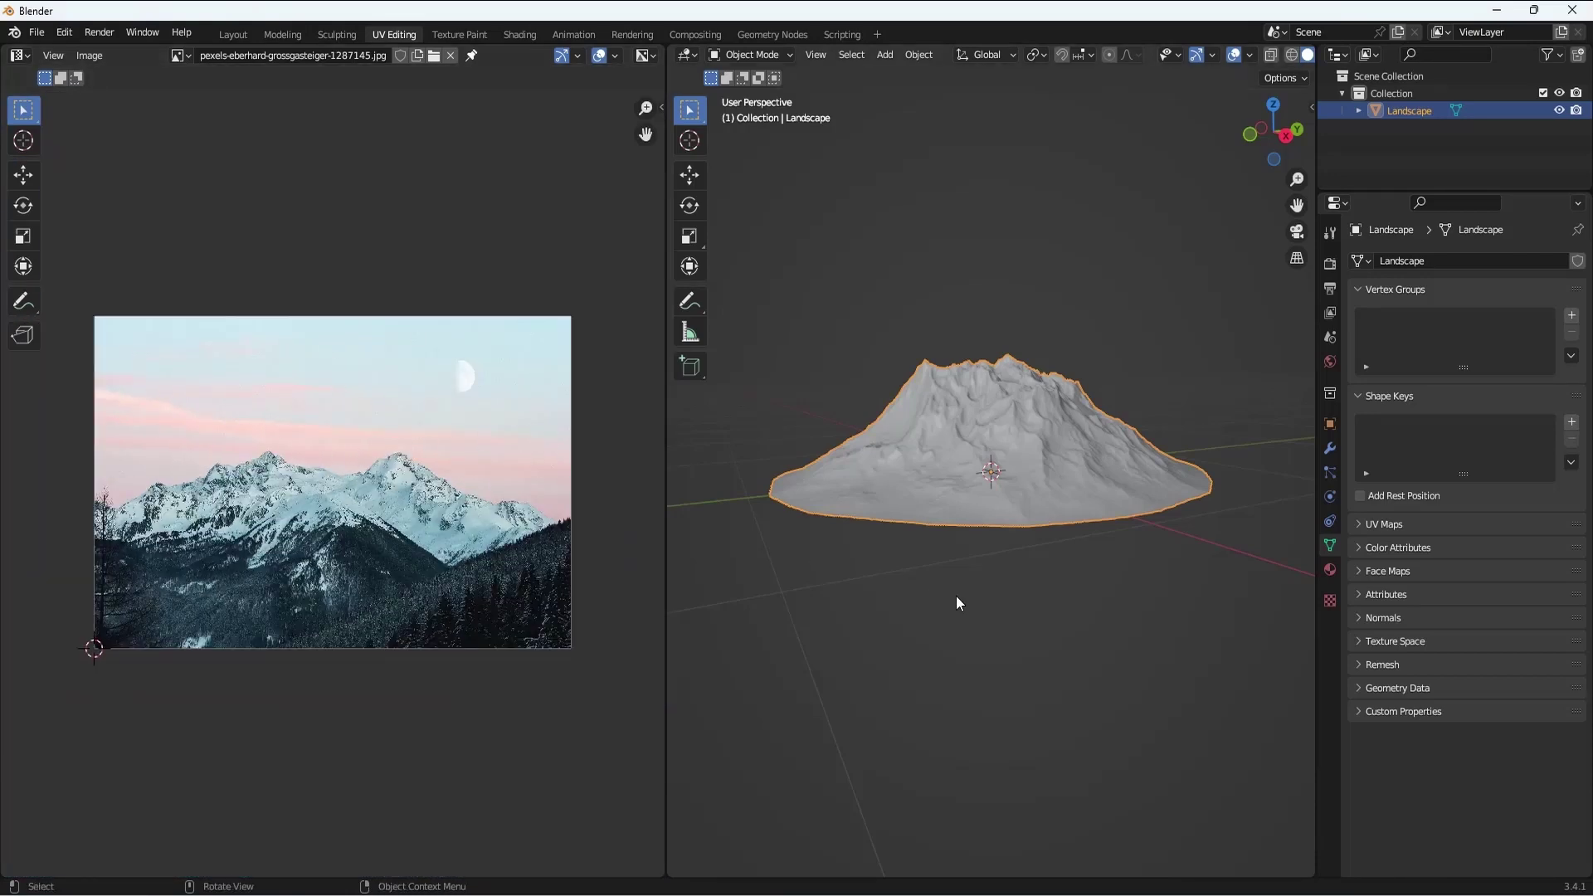
{"action": "middle_click_drag", "start_coordinate": [956, 596], "coordinate": [970, 628]}
{"action": "scroll", "coordinate": [1050, 514], "scroll_direction": "up", "scroll_amount": 4}
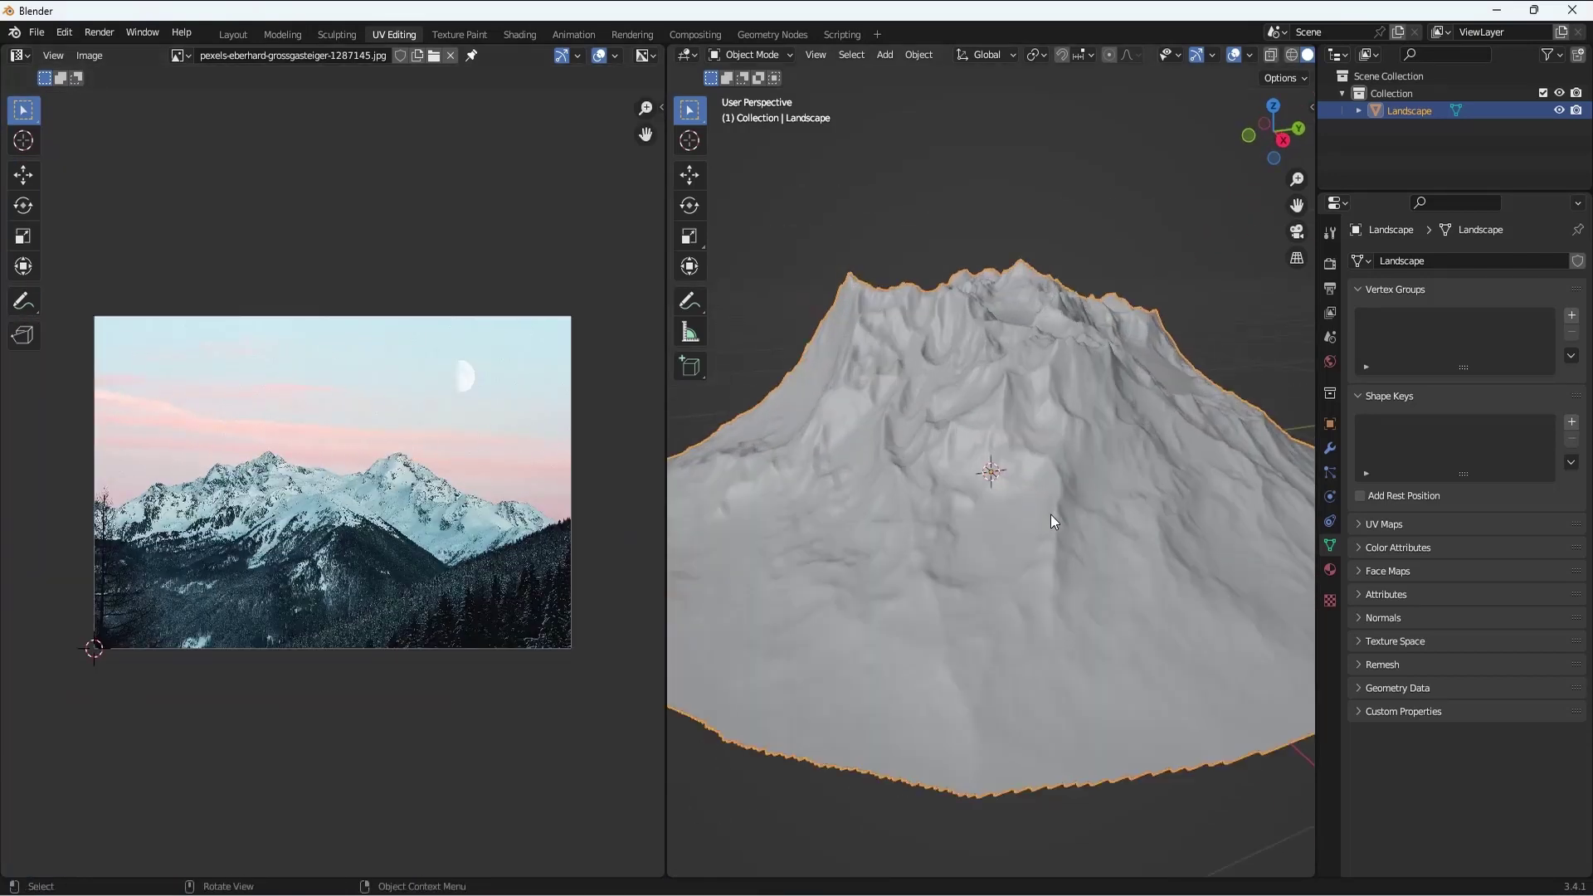
{"action": "scroll", "coordinate": [1050, 514], "scroll_direction": "down", "scroll_amount": 4}
{"action": "middle_click_drag", "start_coordinate": [1027, 514], "coordinate": [999, 491]}
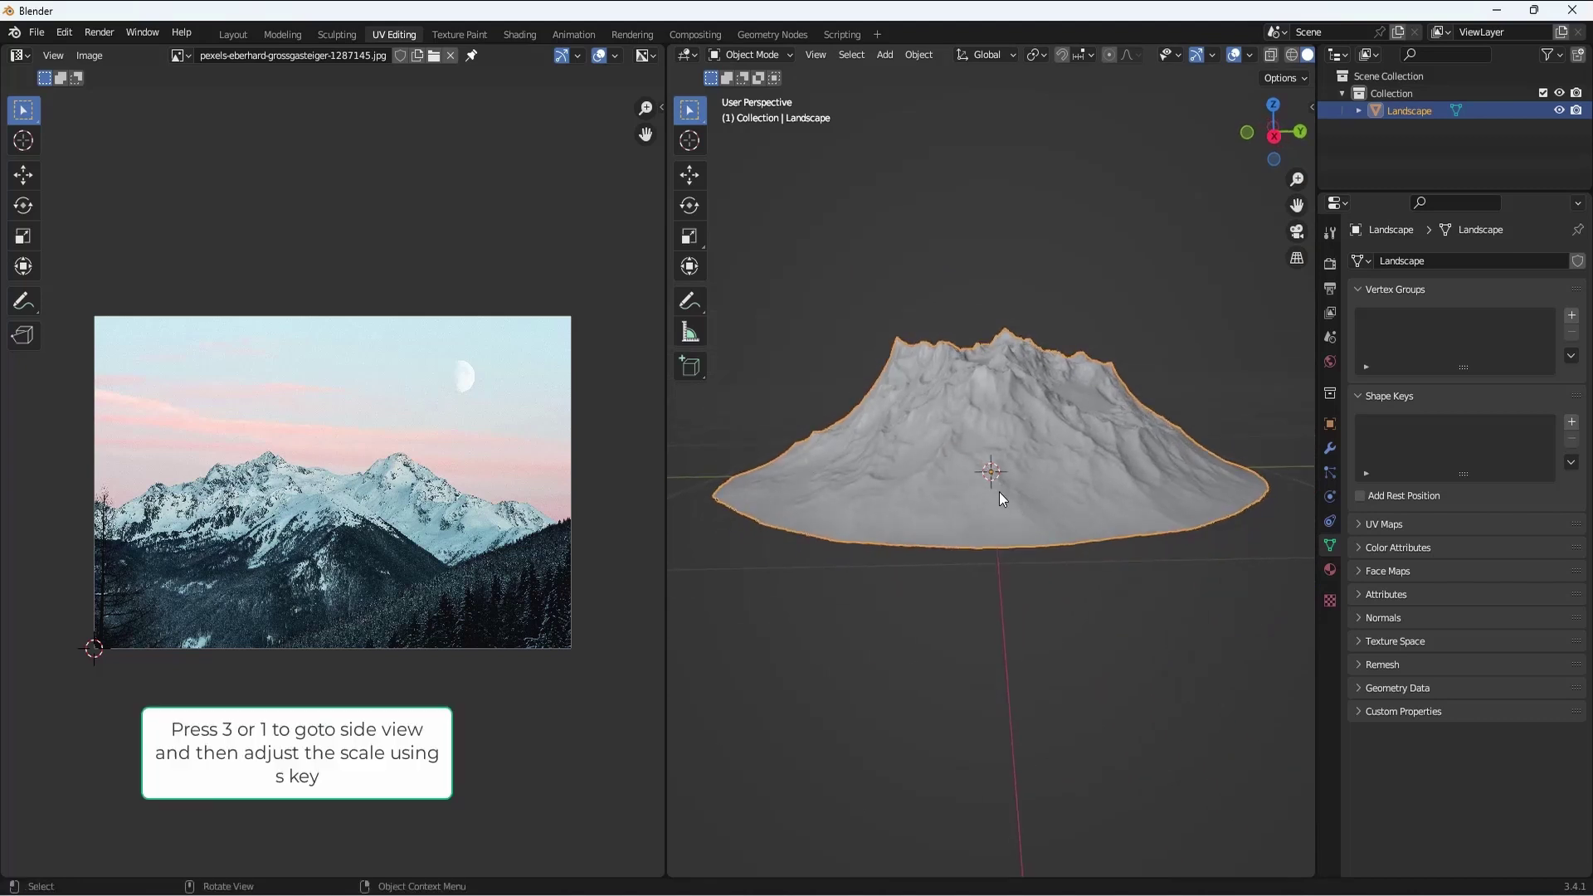
In Right Orthographic view, scale the Landscape mountain up twice with S, then reselect it
{"action": "key", "text": "KP_3"}
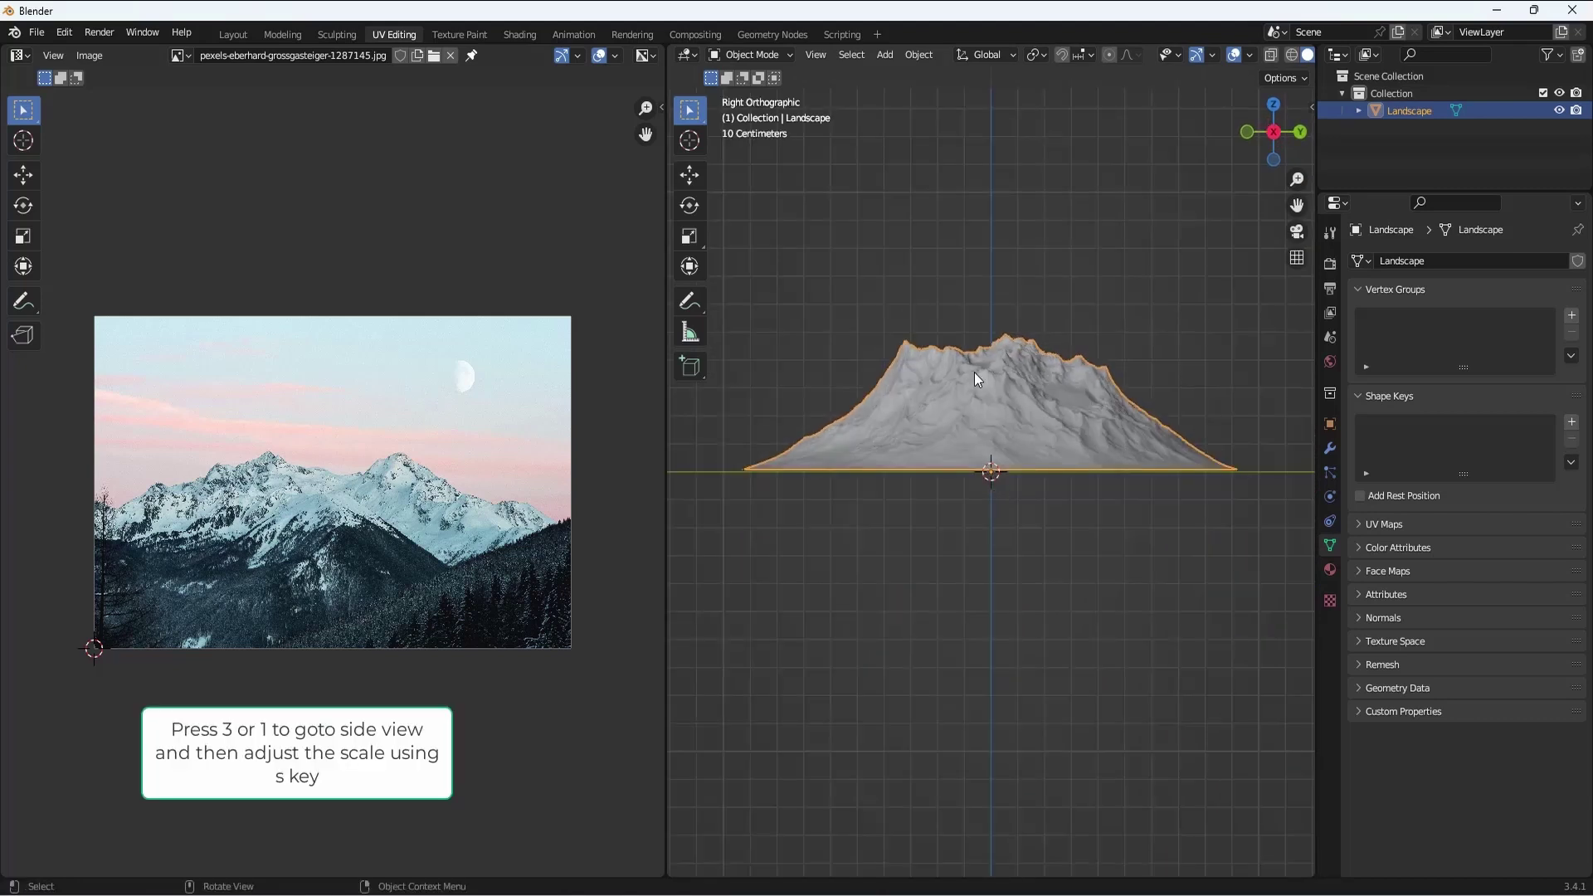
{"action": "middle_click_drag", "start_coordinate": [1013, 350], "coordinate": [1004, 455], "text": "shift"}
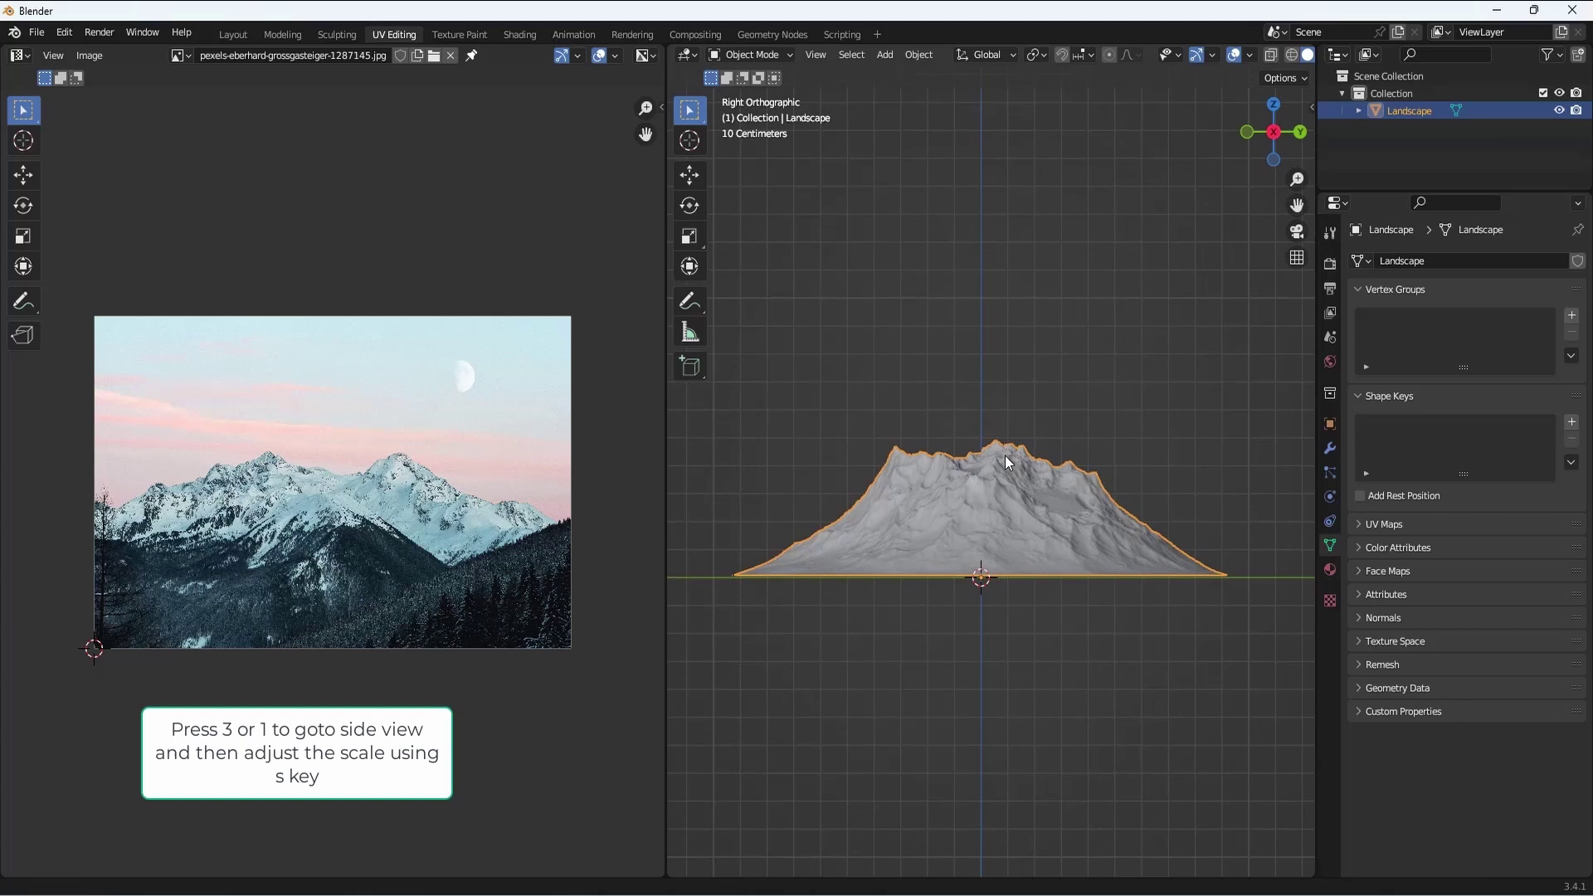
{"action": "key", "text": "s"}
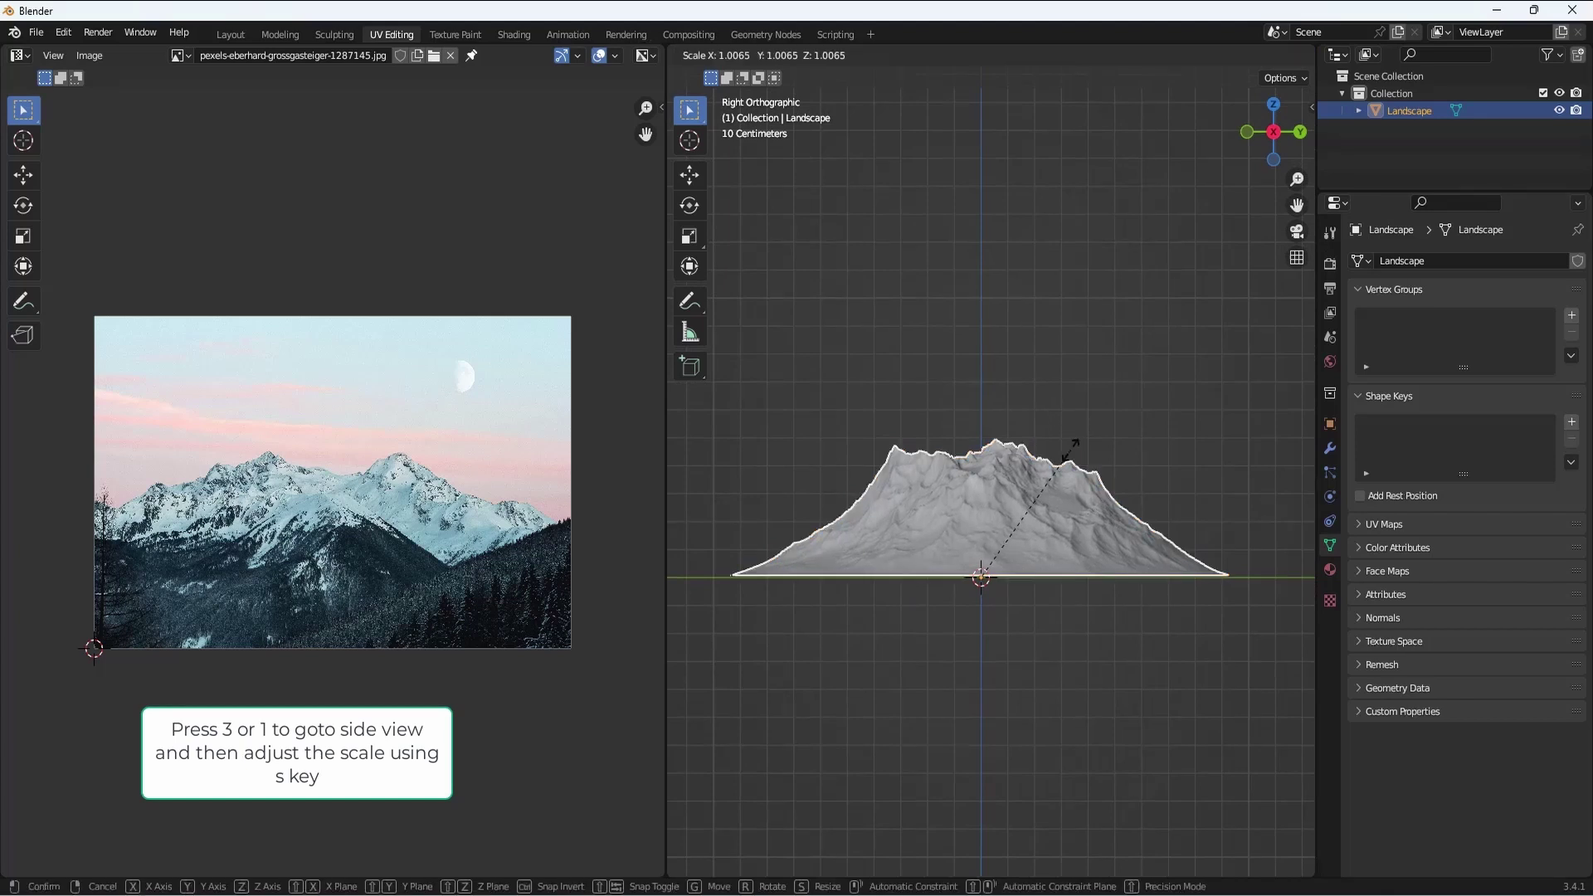
{"action": "left_click", "coordinate": [1100, 428]}
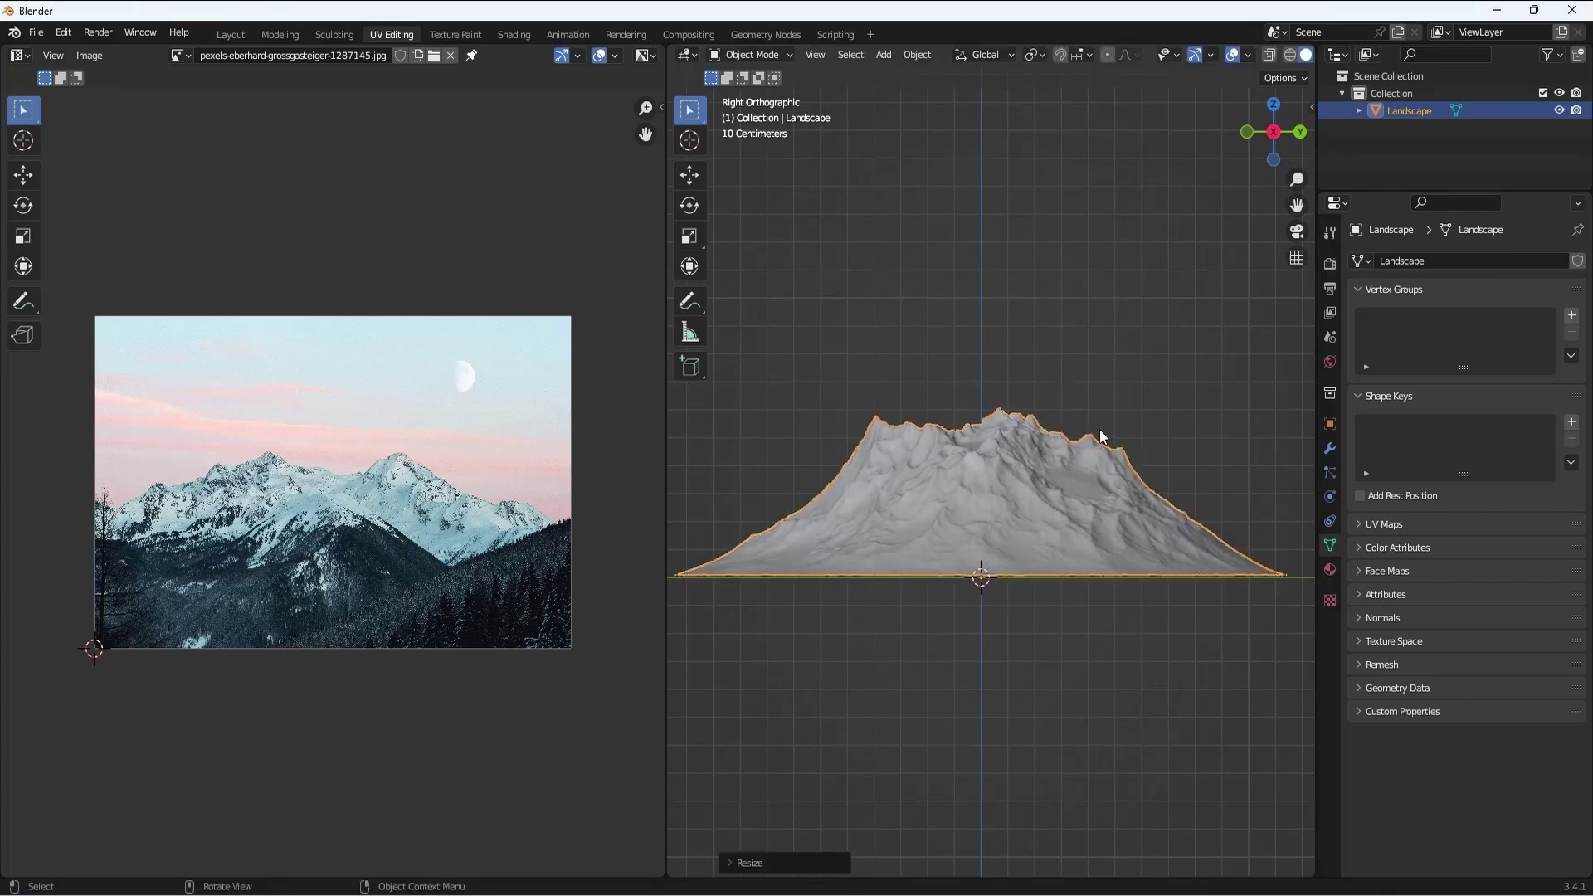
{"action": "scroll", "coordinate": [1028, 431], "scroll_direction": "down", "scroll_amount": 1}
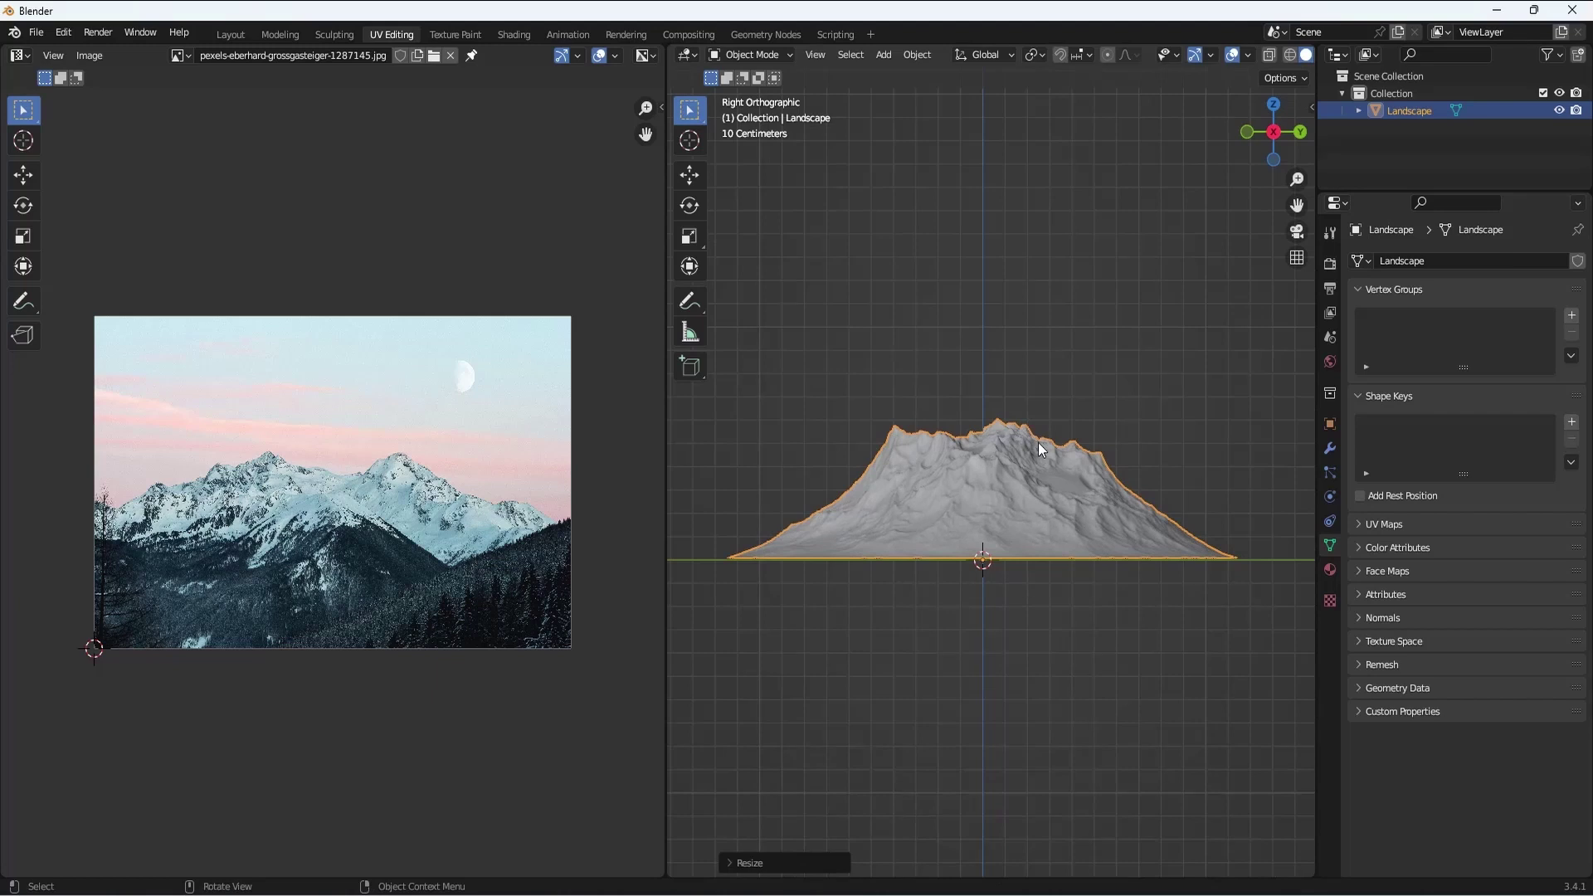
{"action": "key", "text": "s"}
{"action": "left_click", "coordinate": [1055, 418]}
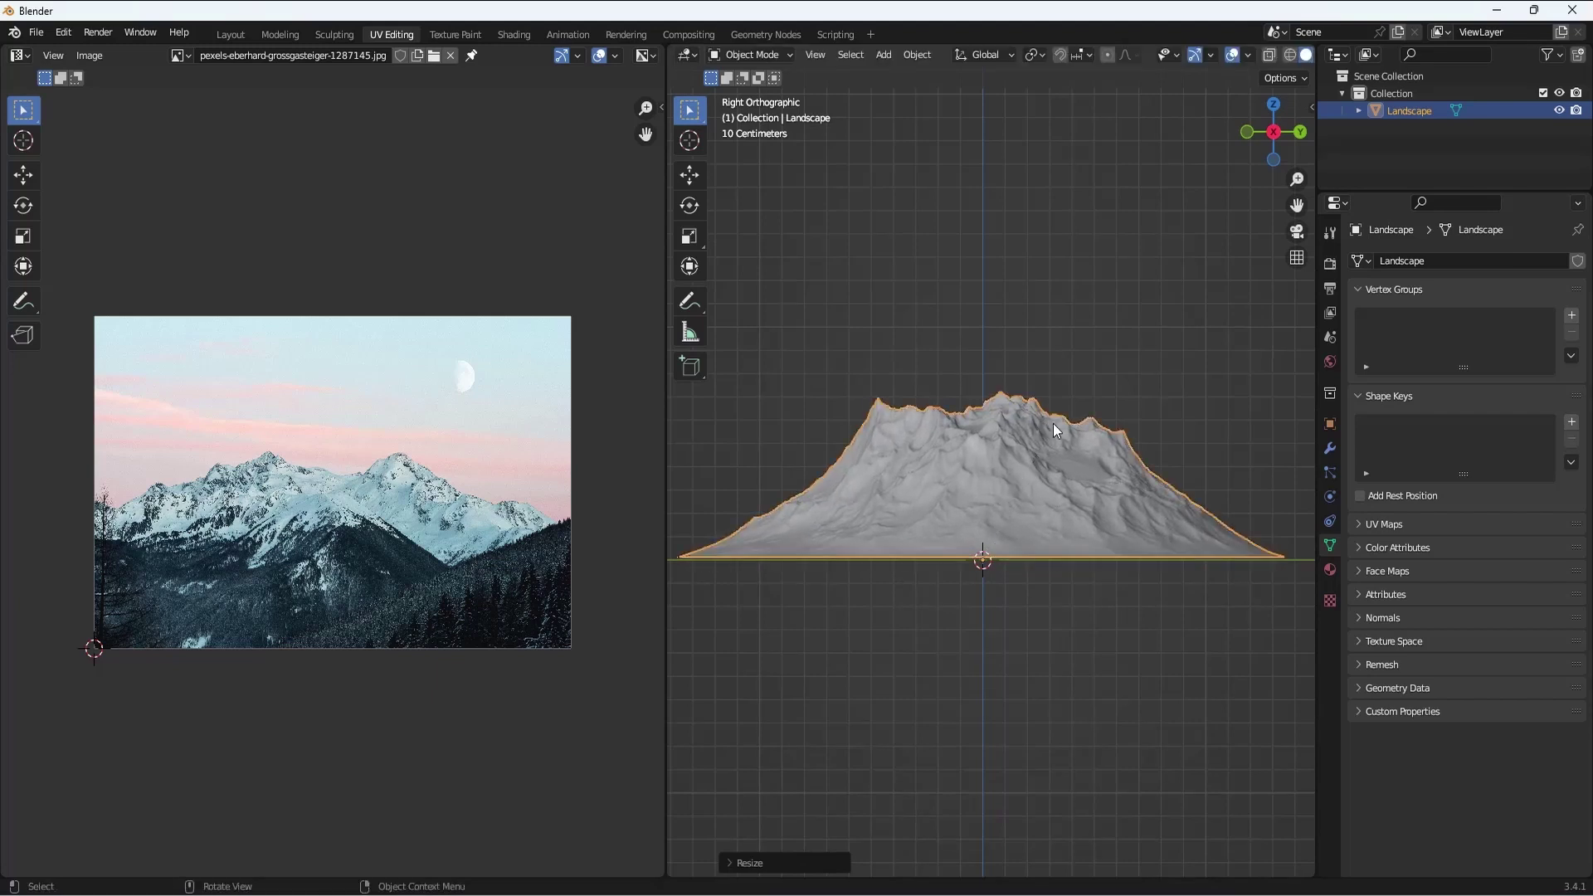
{"action": "scroll", "coordinate": [993, 394], "scroll_direction": "down", "scroll_amount": 1}
{"action": "left_click", "coordinate": [1006, 370]}
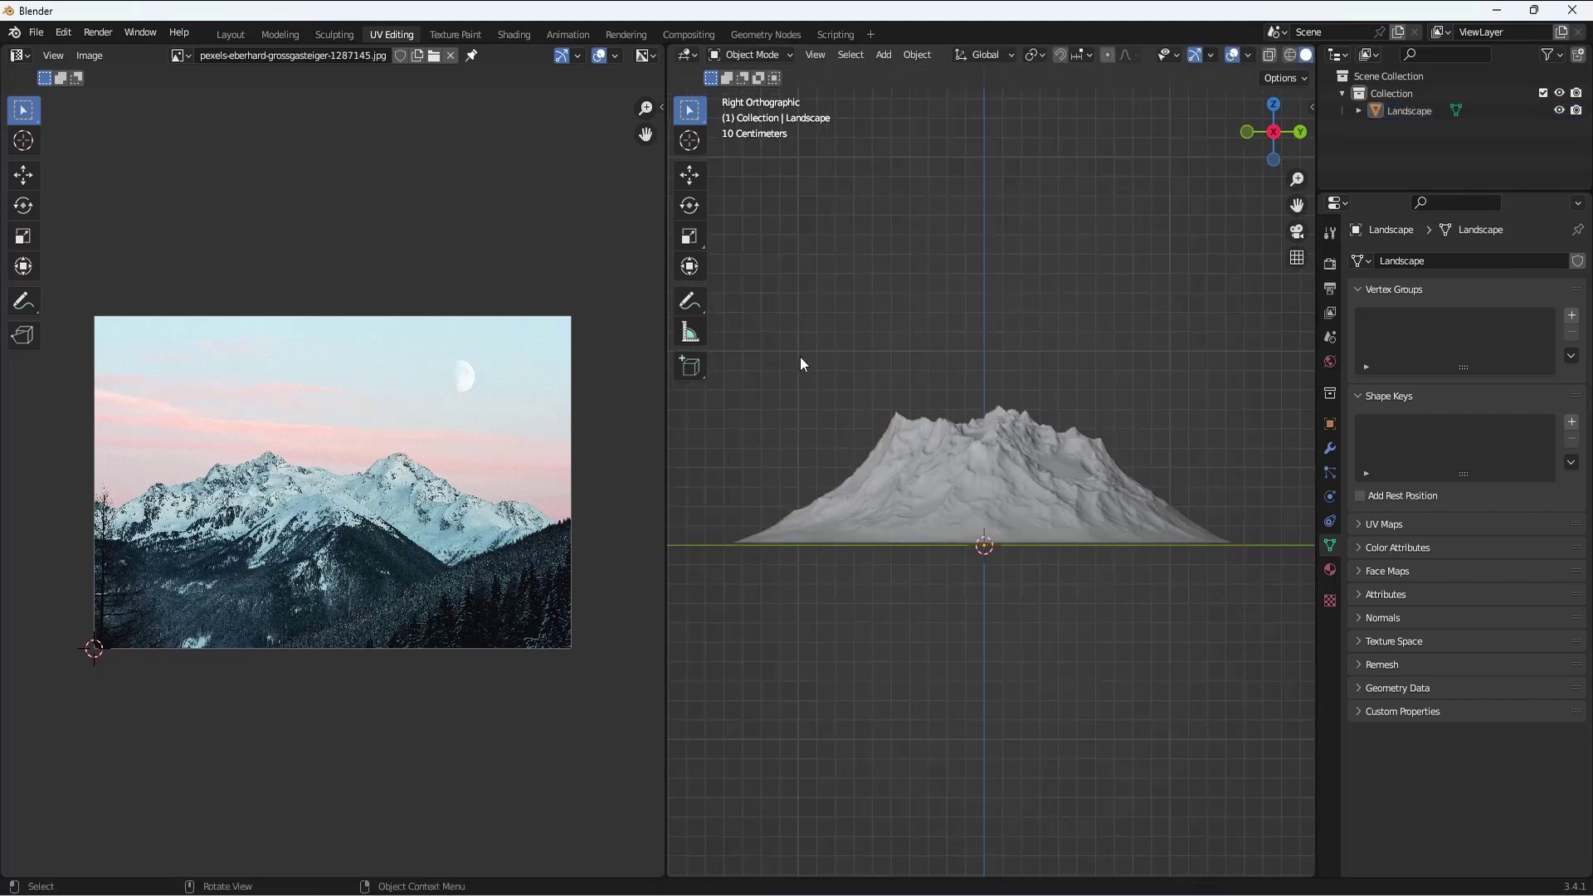
{"action": "left_click", "coordinate": [951, 453]}
Put the Landscape mesh in Edit Mode, select all vertices, and bring up the UV Mapping menu
{"action": "left_click", "coordinate": [749, 55]}
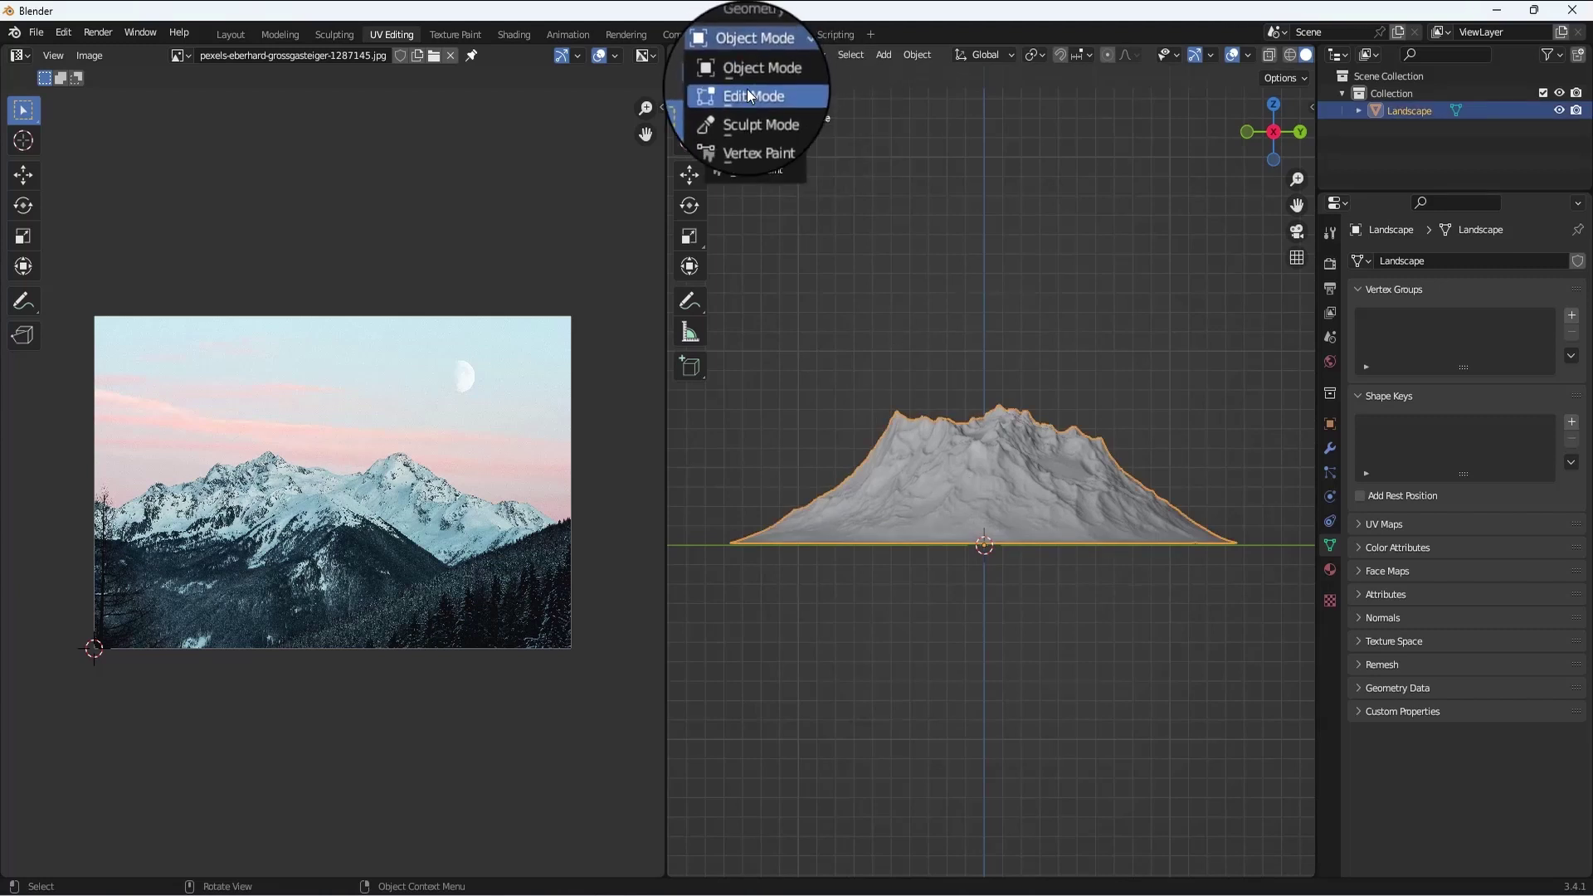
{"action": "left_click", "coordinate": [751, 90]}
{"action": "key", "text": "a"}
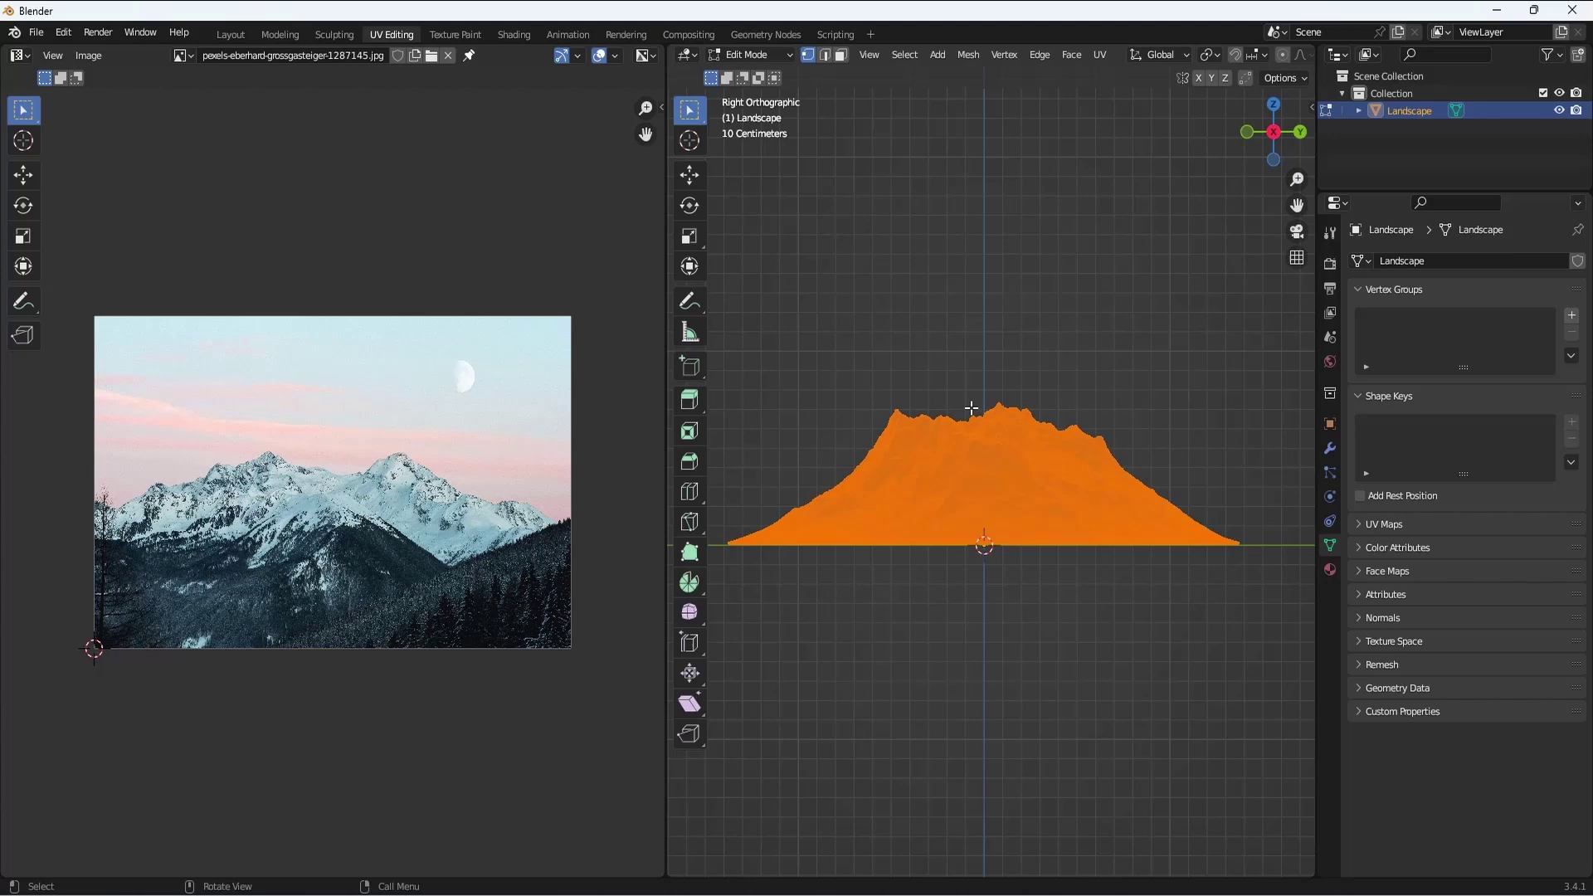
{"action": "key", "text": "u"}
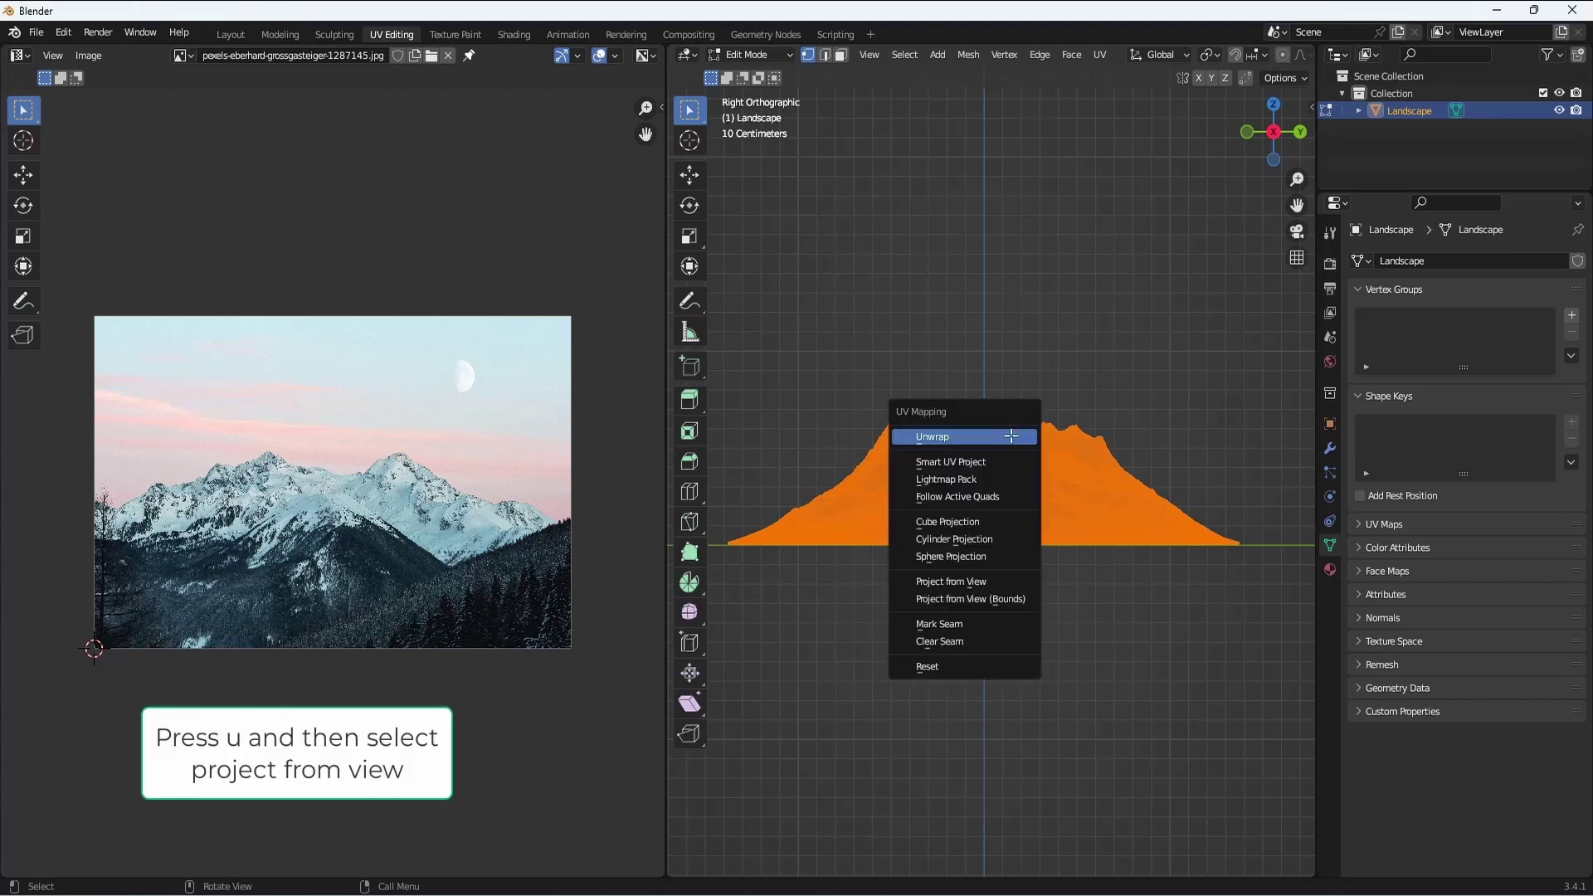
Project the UVs from the side view, then roughly move and enlarge the island over the photo
{"action": "left_click", "coordinate": [979, 584]}
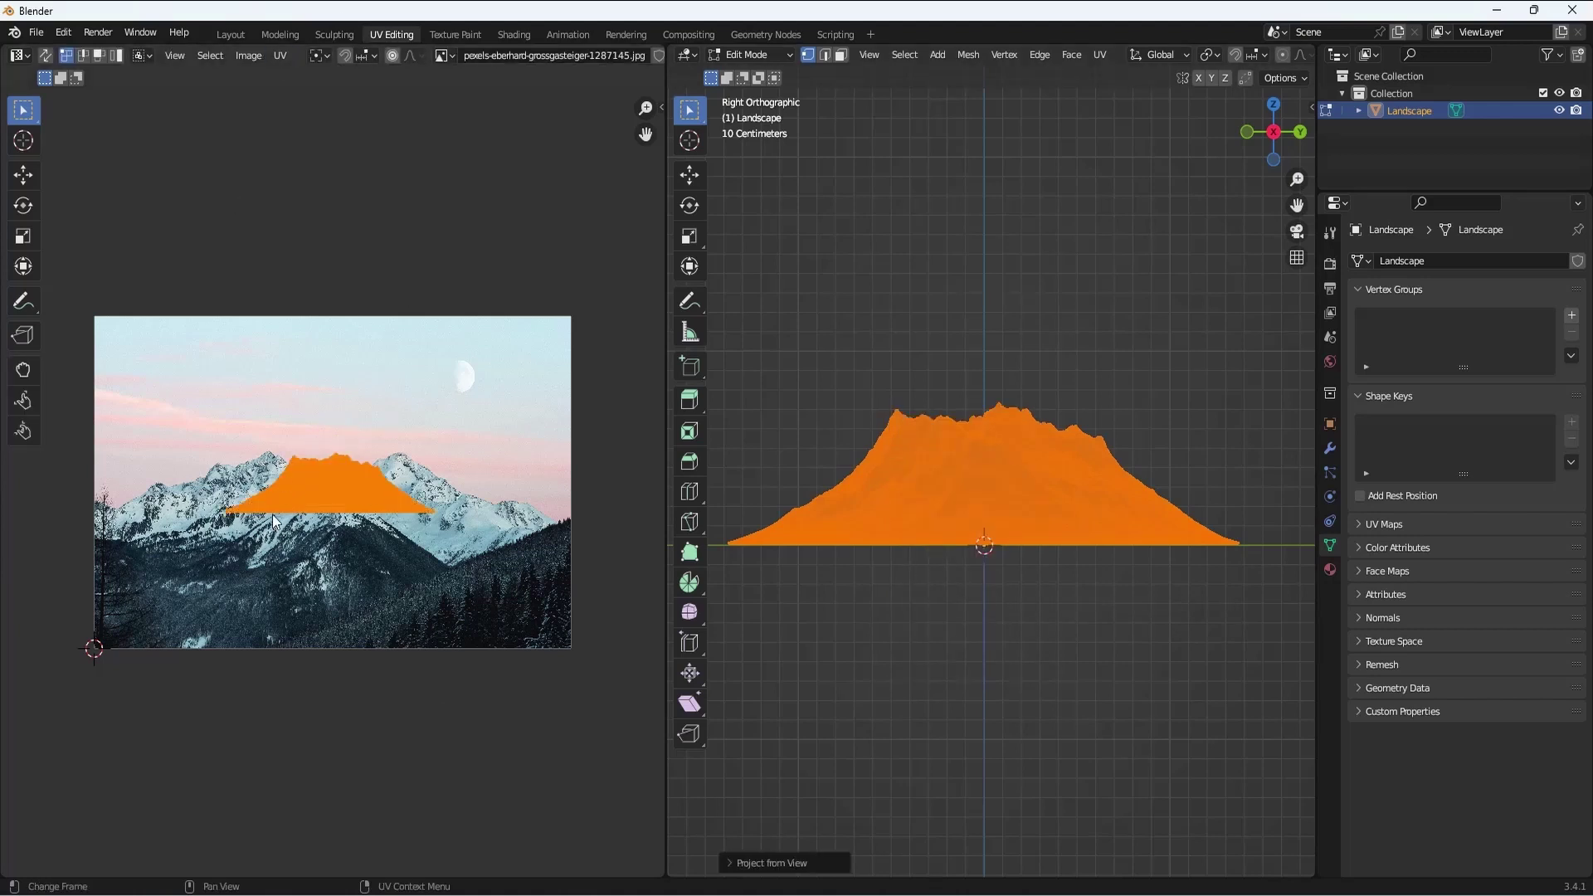
{"action": "left_click_drag", "start_coordinate": [220, 406], "coordinate": [408, 518]}
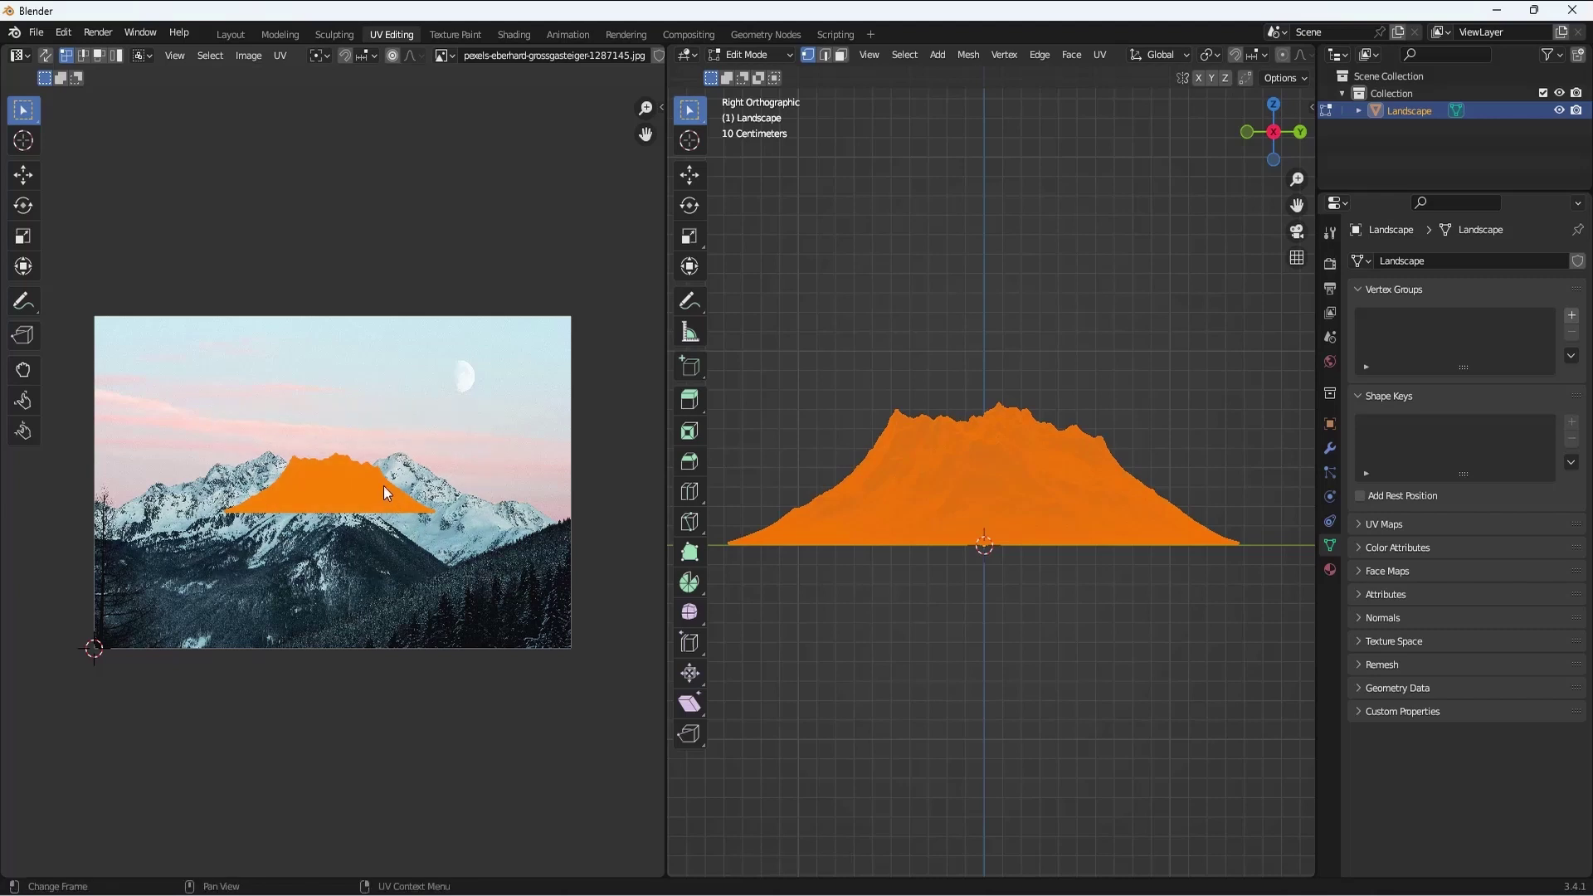
{"action": "key", "text": "g"}
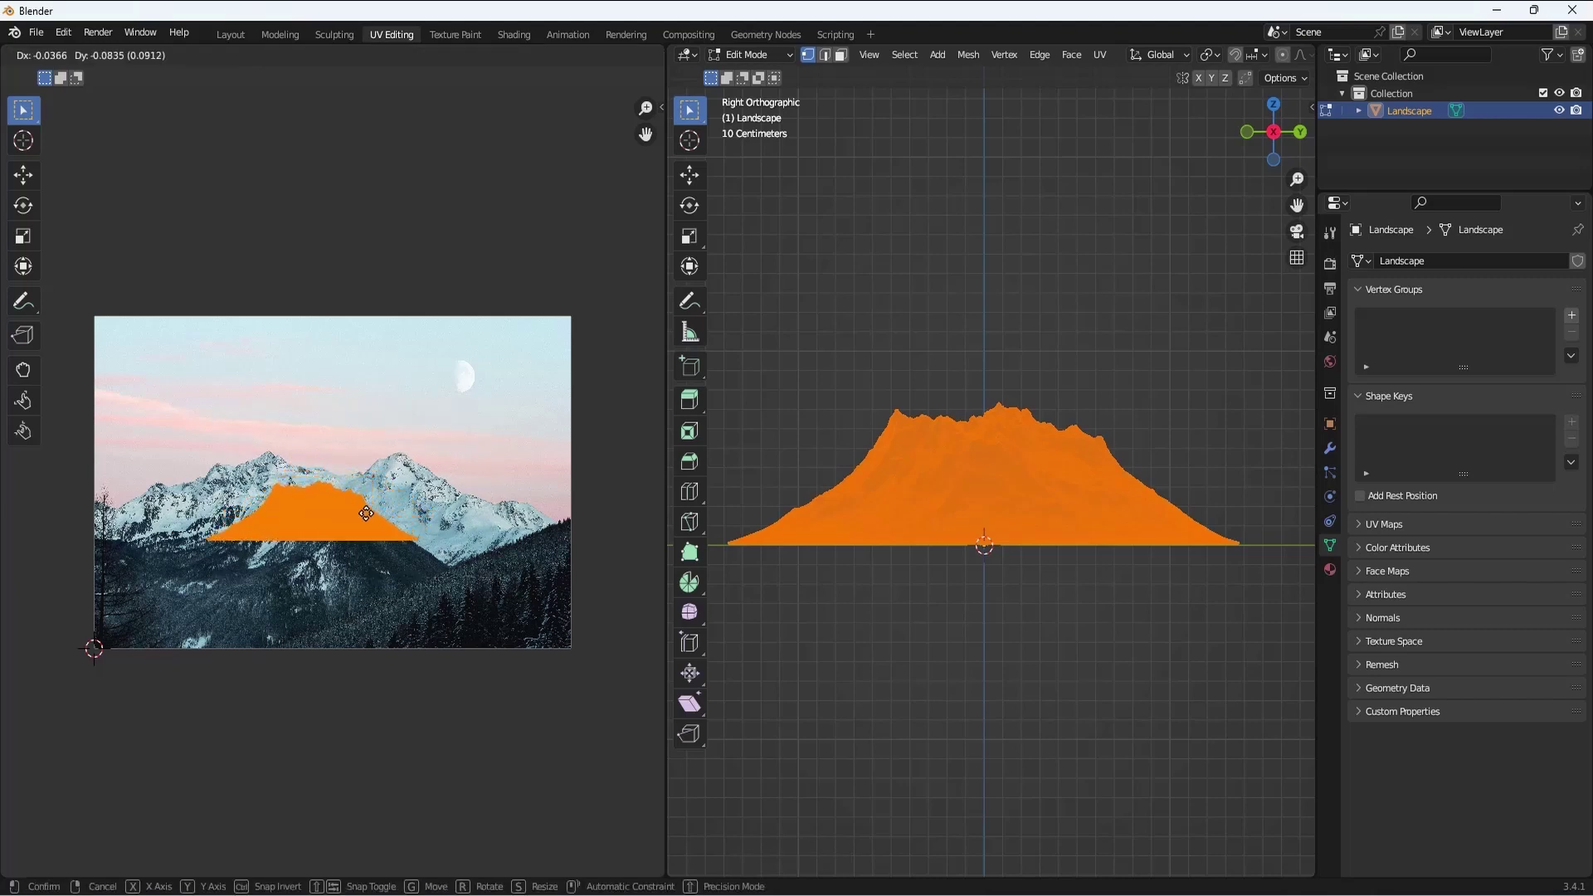
{"action": "left_click", "coordinate": [366, 515]}
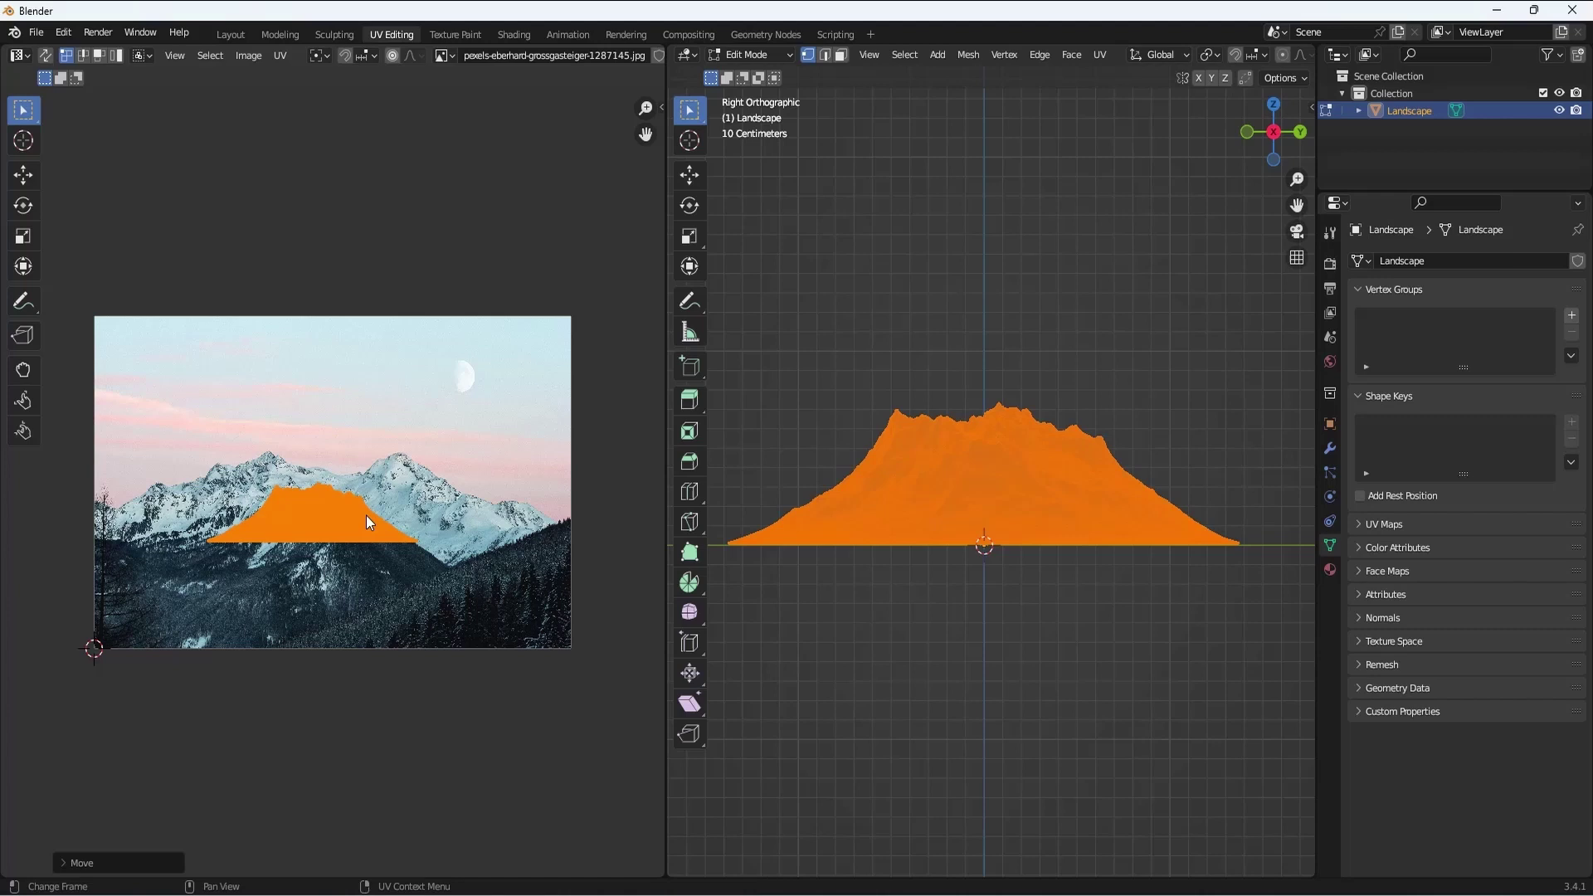
{"action": "key", "text": "s"}
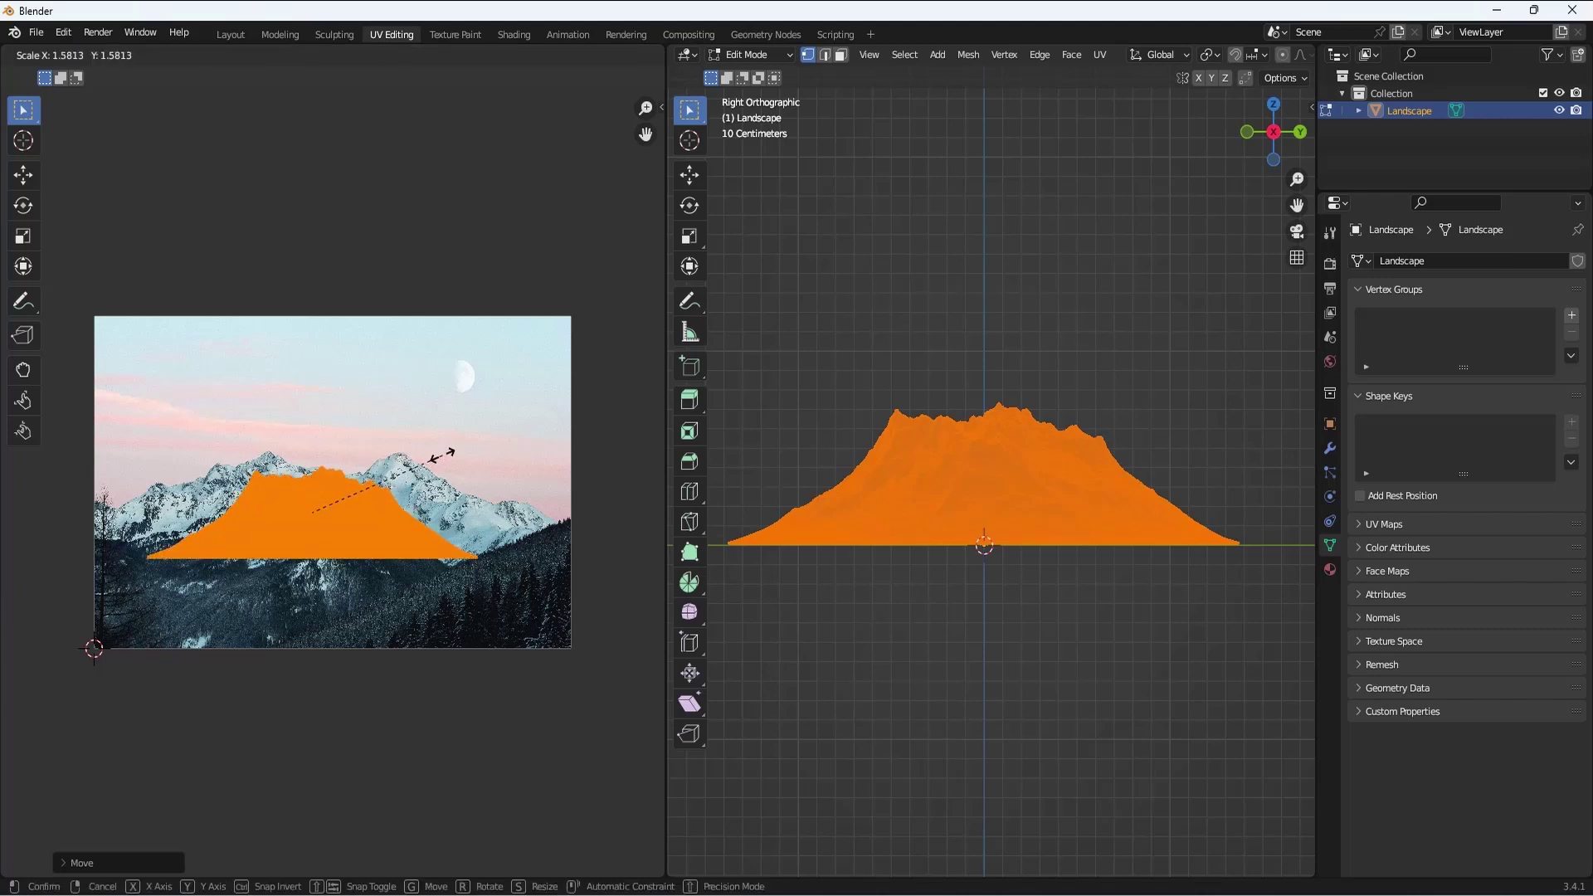
{"action": "left_click", "coordinate": [446, 462]}
Nudge and resize the UV island to line it up with the snowy peaks
{"action": "key", "text": "g"}
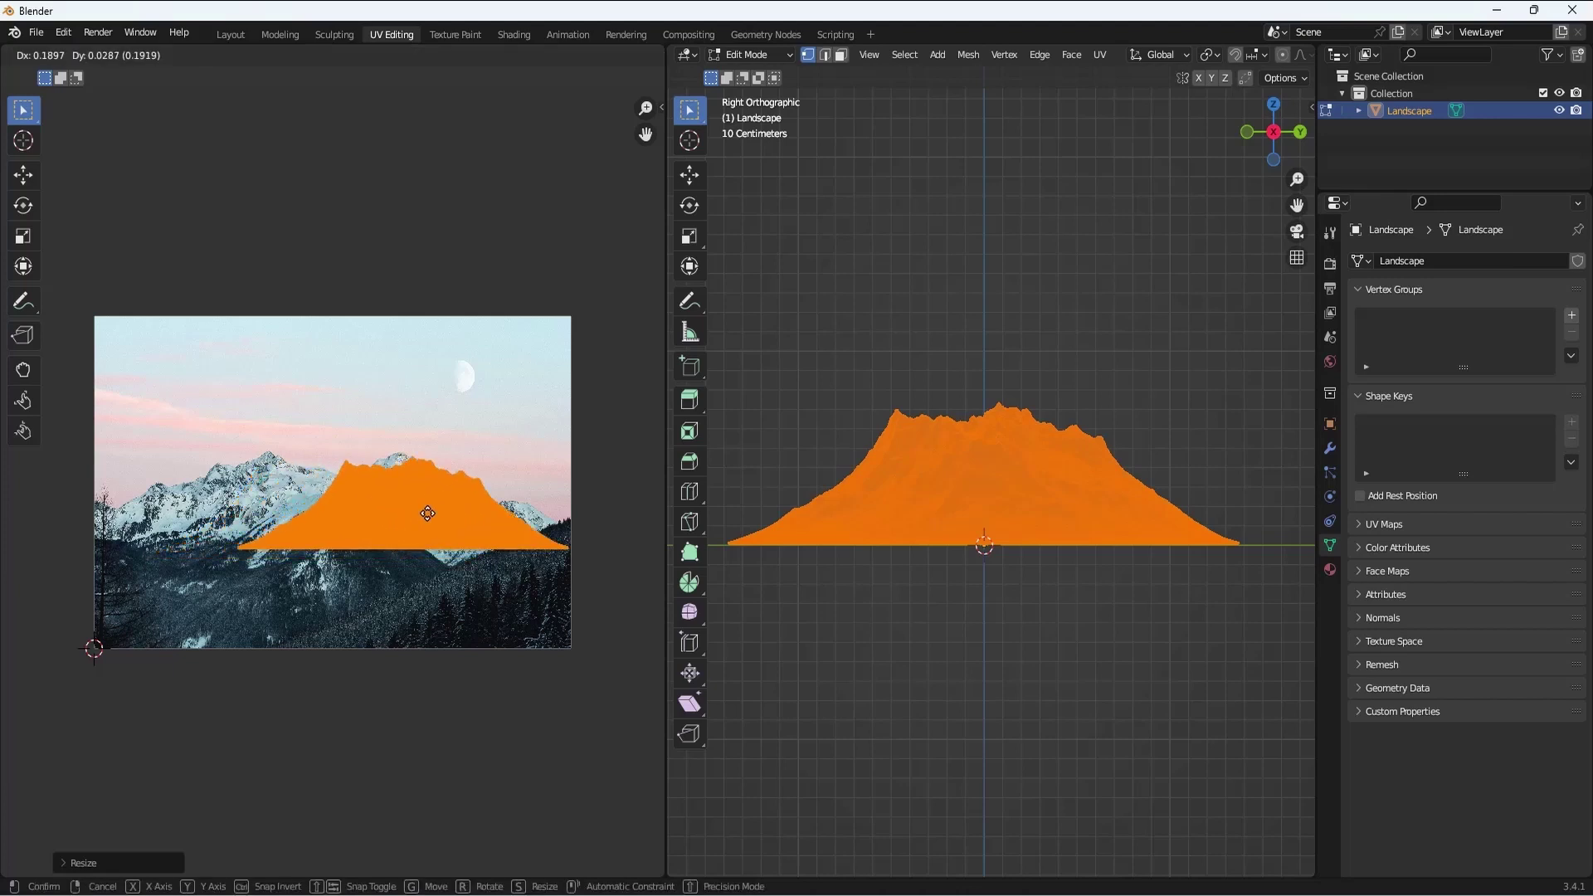
{"action": "left_click", "coordinate": [310, 514]}
{"action": "key", "text": "s"}
{"action": "left_click", "coordinate": [346, 512]}
{"action": "key", "text": "s"}
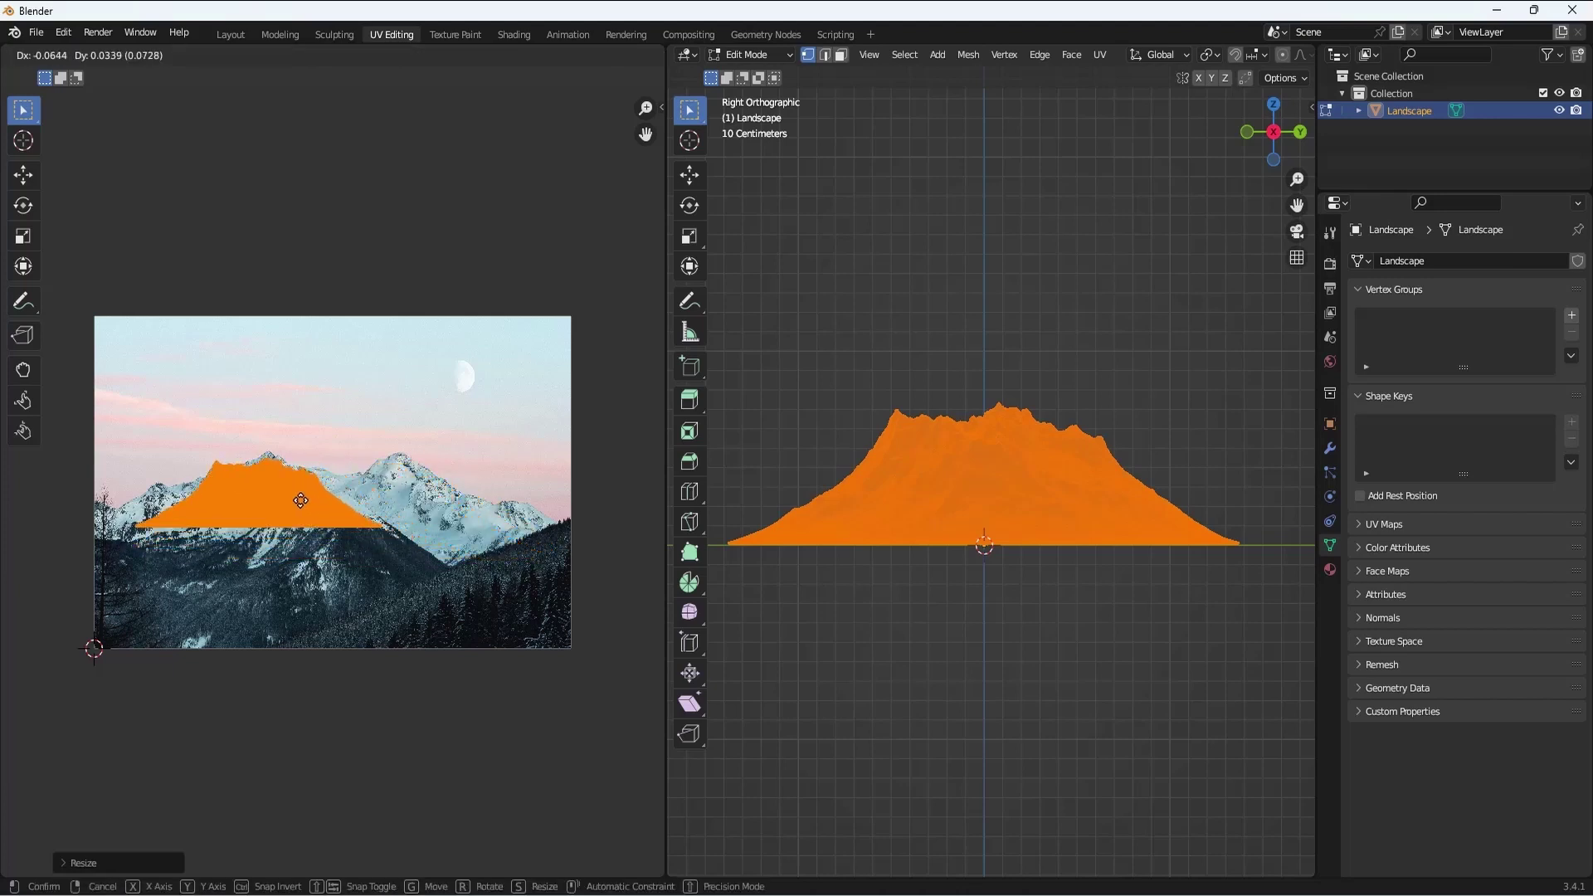
{"action": "left_click", "coordinate": [299, 496]}
{"action": "key", "text": "g"}
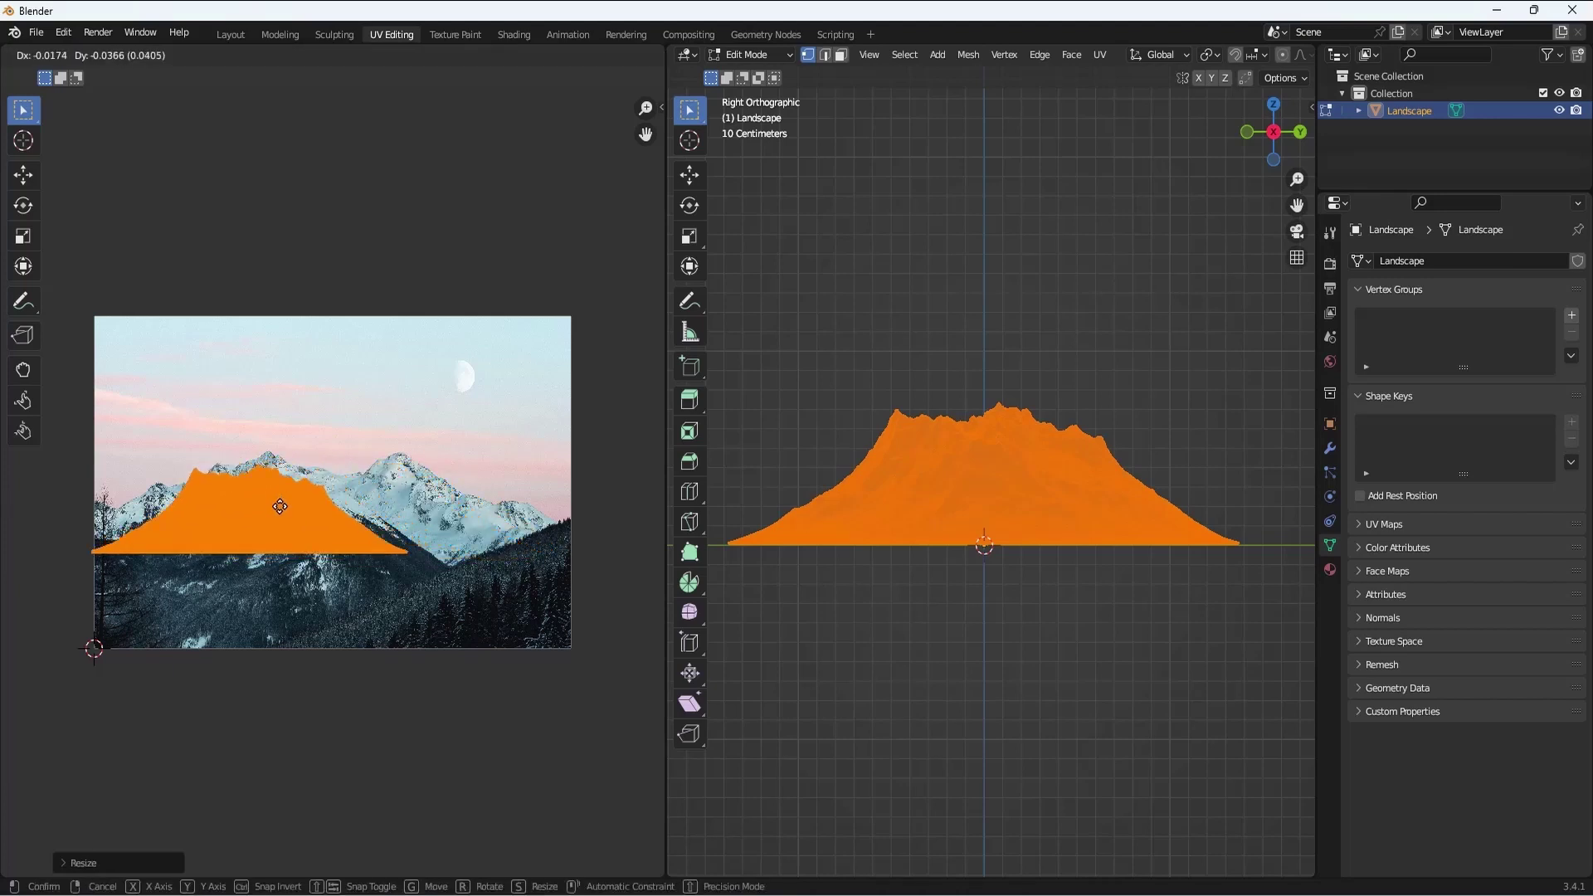
{"action": "left_click", "coordinate": [293, 491]}
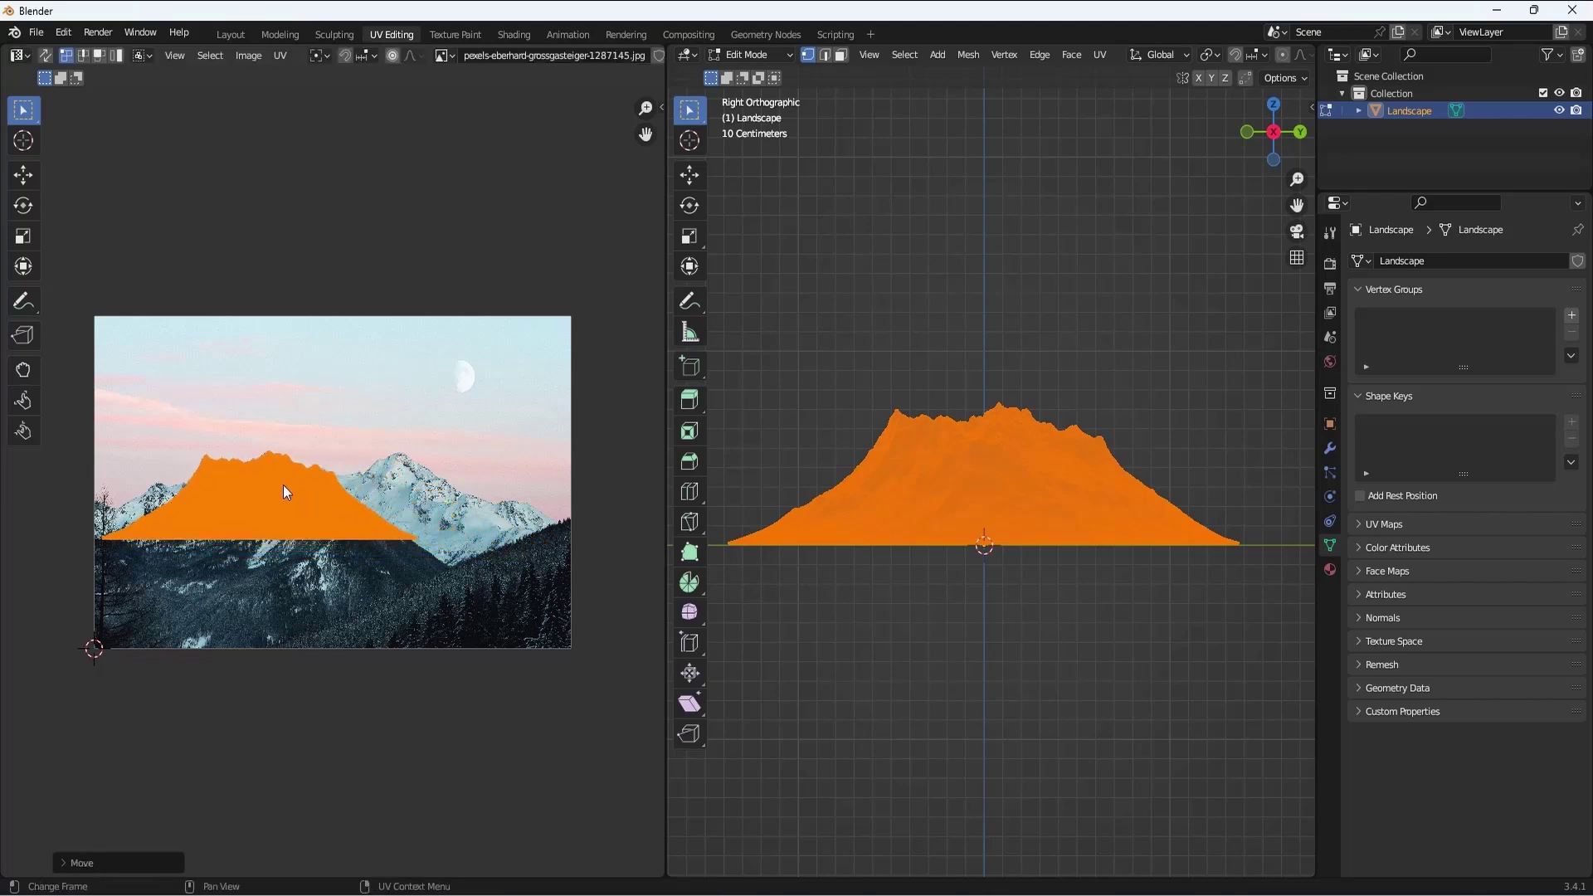
Fine-tune the island: move and flatten along Y, shift it, then narrow its width along X
{"action": "key", "text": "g"}
{"action": "key", "text": "y"}
{"action": "left_click", "coordinate": [296, 501]}
{"action": "key", "text": "s"}
{"action": "key", "text": "y"}
{"action": "left_click", "coordinate": [294, 478]}
{"action": "key", "text": "g"}
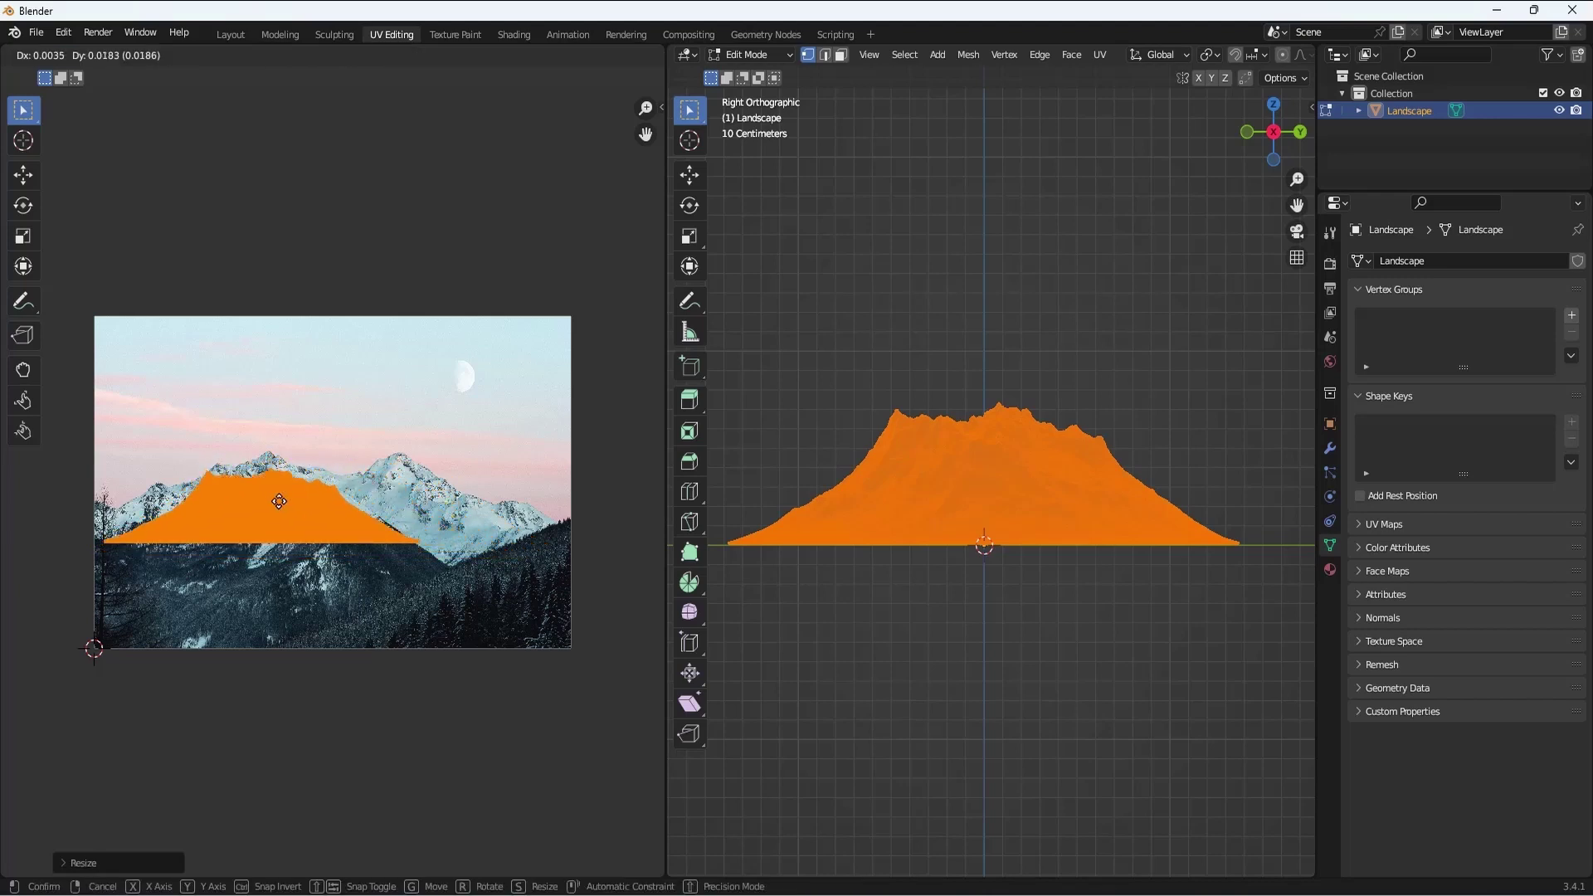
{"action": "left_click", "coordinate": [288, 498]}
{"action": "key", "text": "s"}
{"action": "key", "text": "x"}
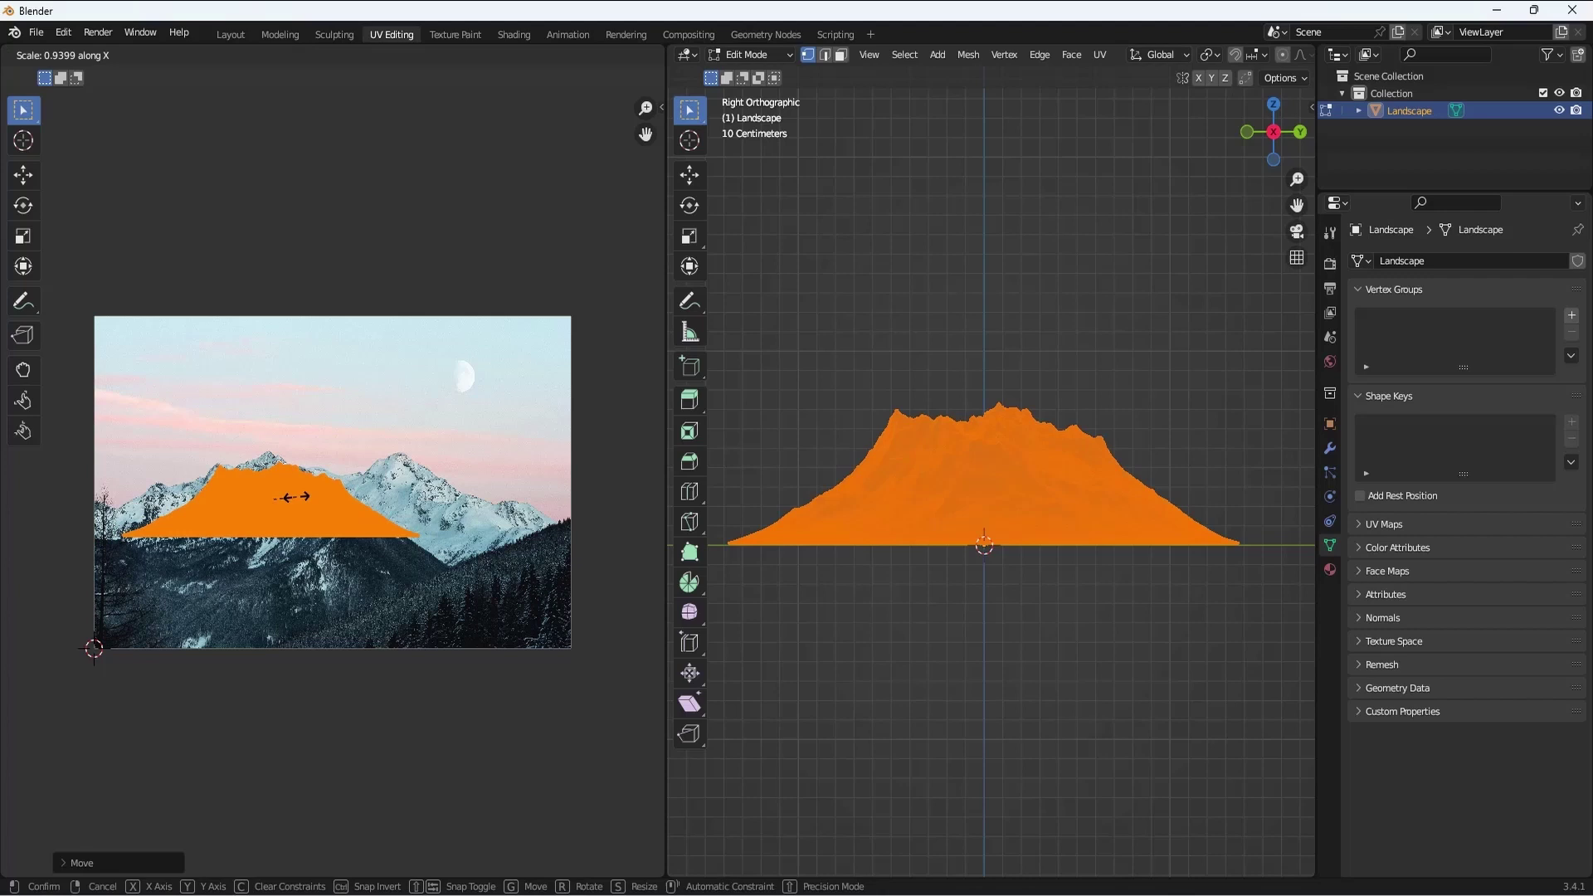
{"action": "left_click", "coordinate": [296, 500]}
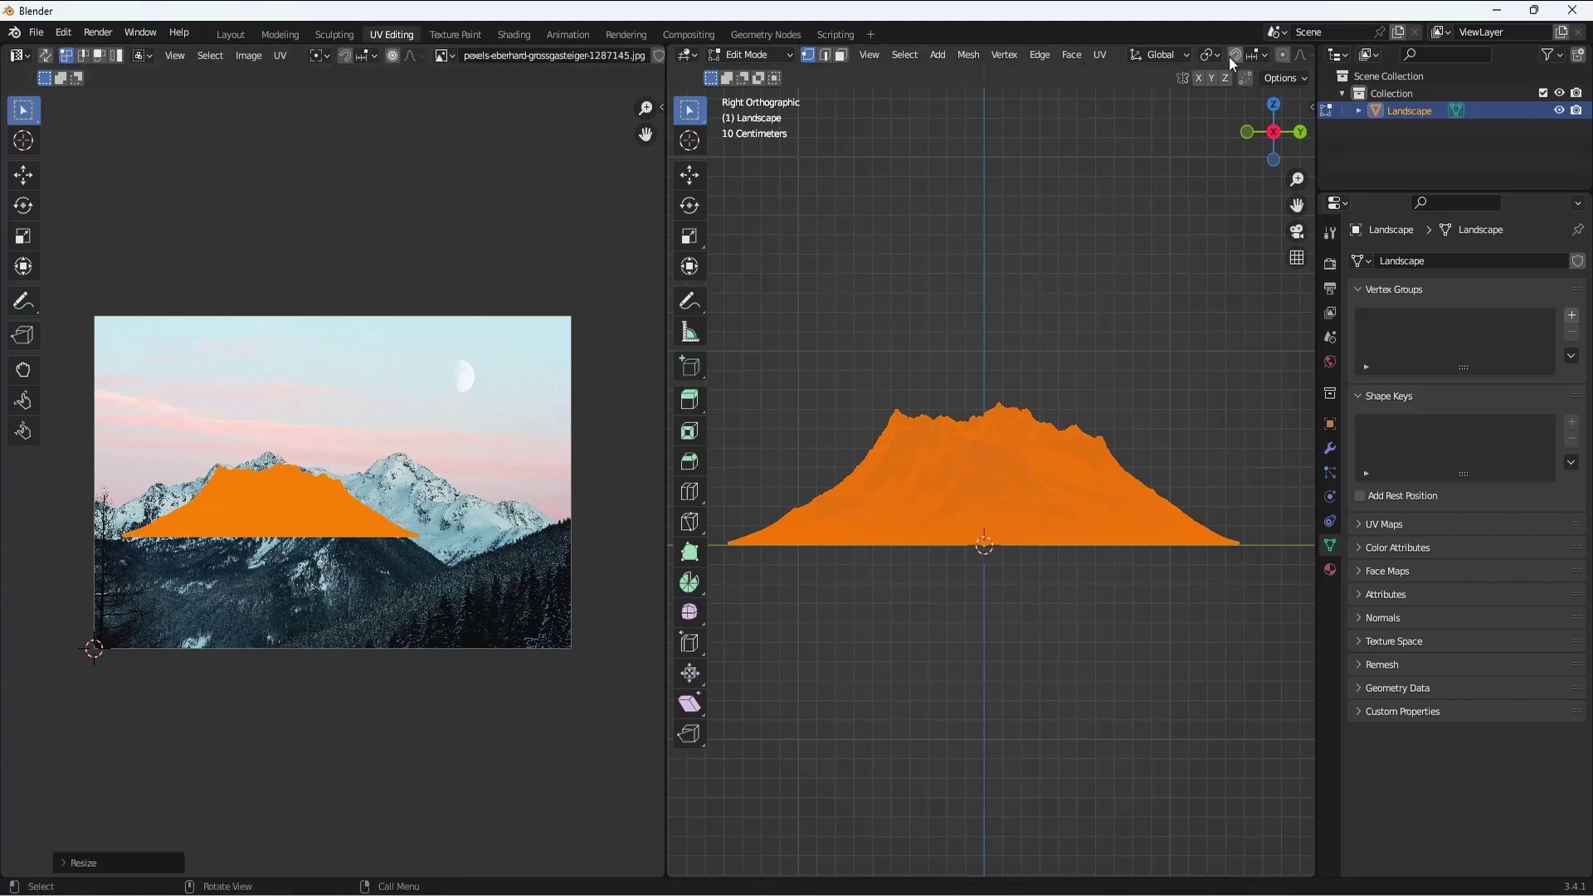
Return the mountain to Object Mode to view the photo texture on its slopes
{"action": "scroll", "coordinate": [1228, 57], "scroll_direction": "down", "scroll_amount": 5}
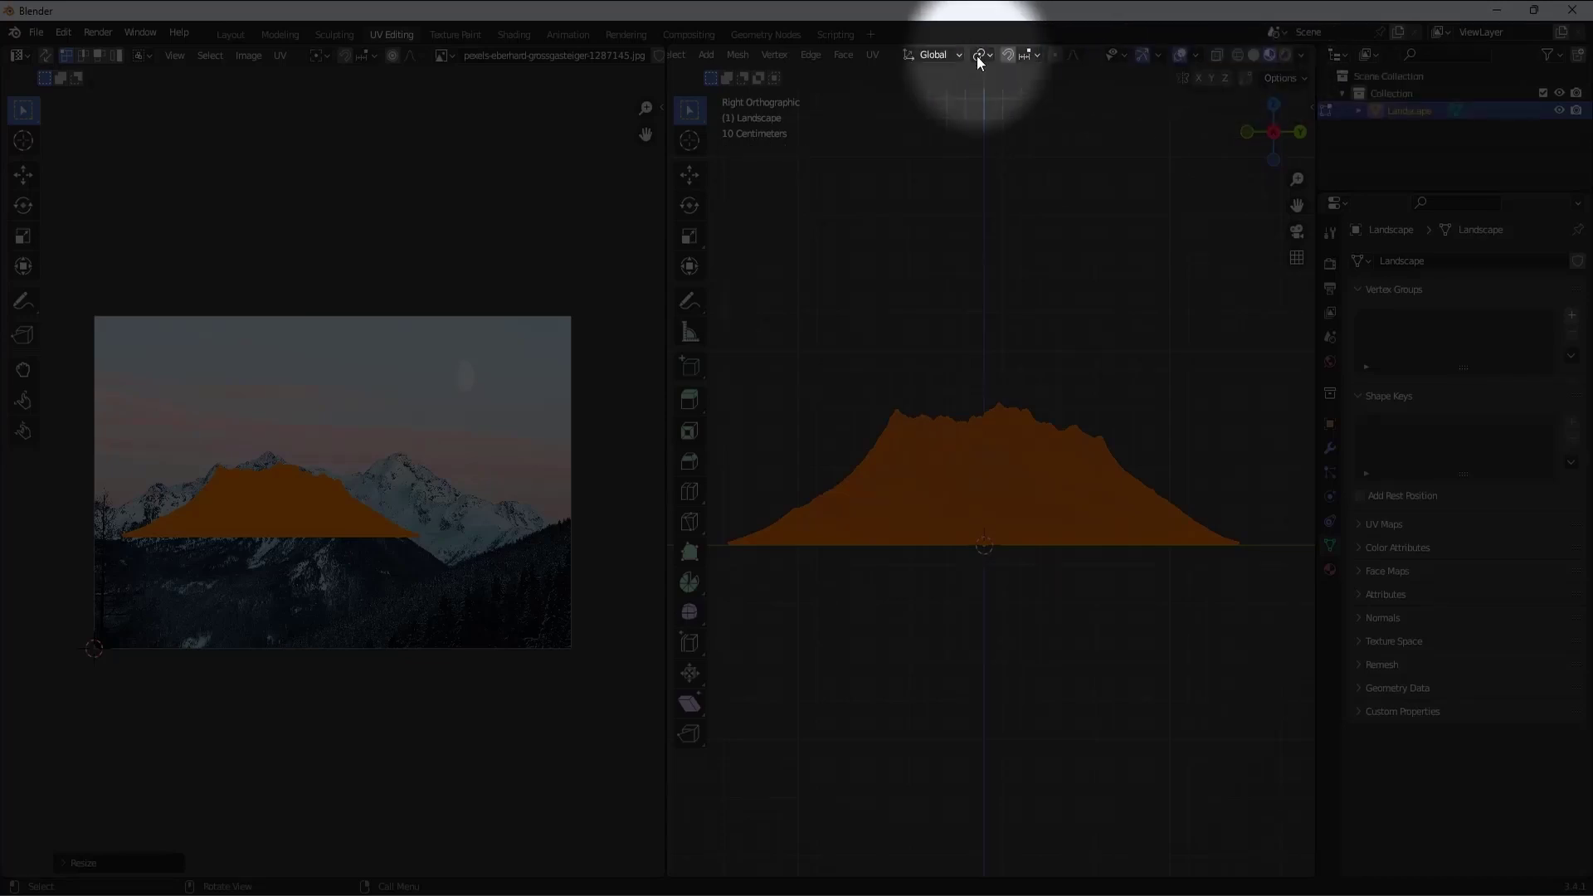
{"action": "scroll", "coordinate": [745, 62], "scroll_direction": "up", "scroll_amount": 3}
{"action": "scroll", "coordinate": [745, 61], "scroll_direction": "up", "scroll_amount": 2}
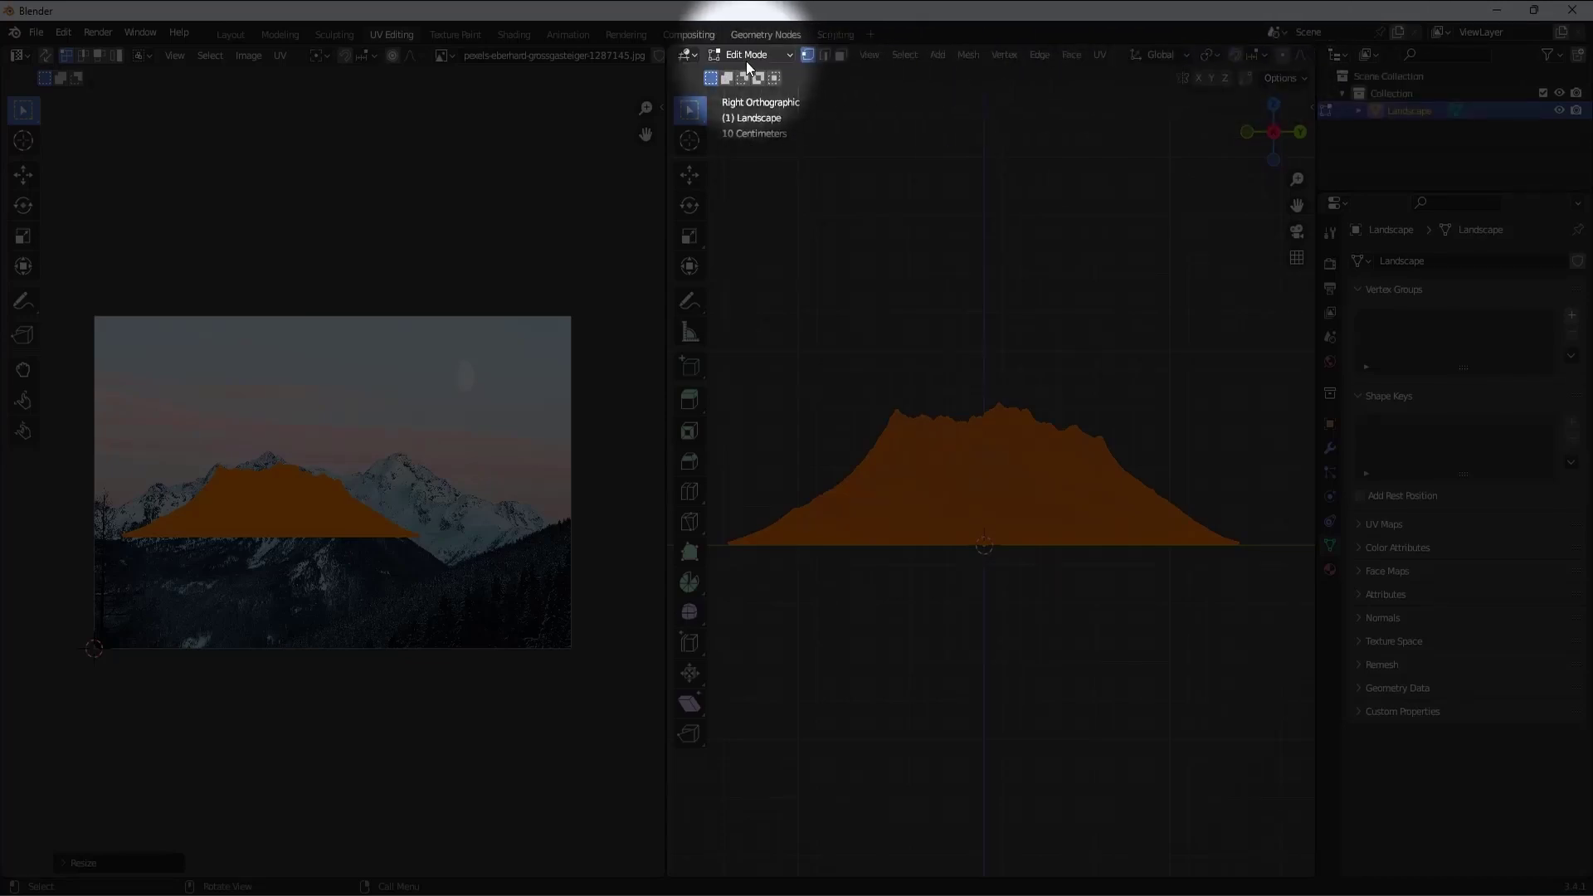
{"action": "left_click", "coordinate": [745, 61]}
{"action": "left_click", "coordinate": [745, 73]}
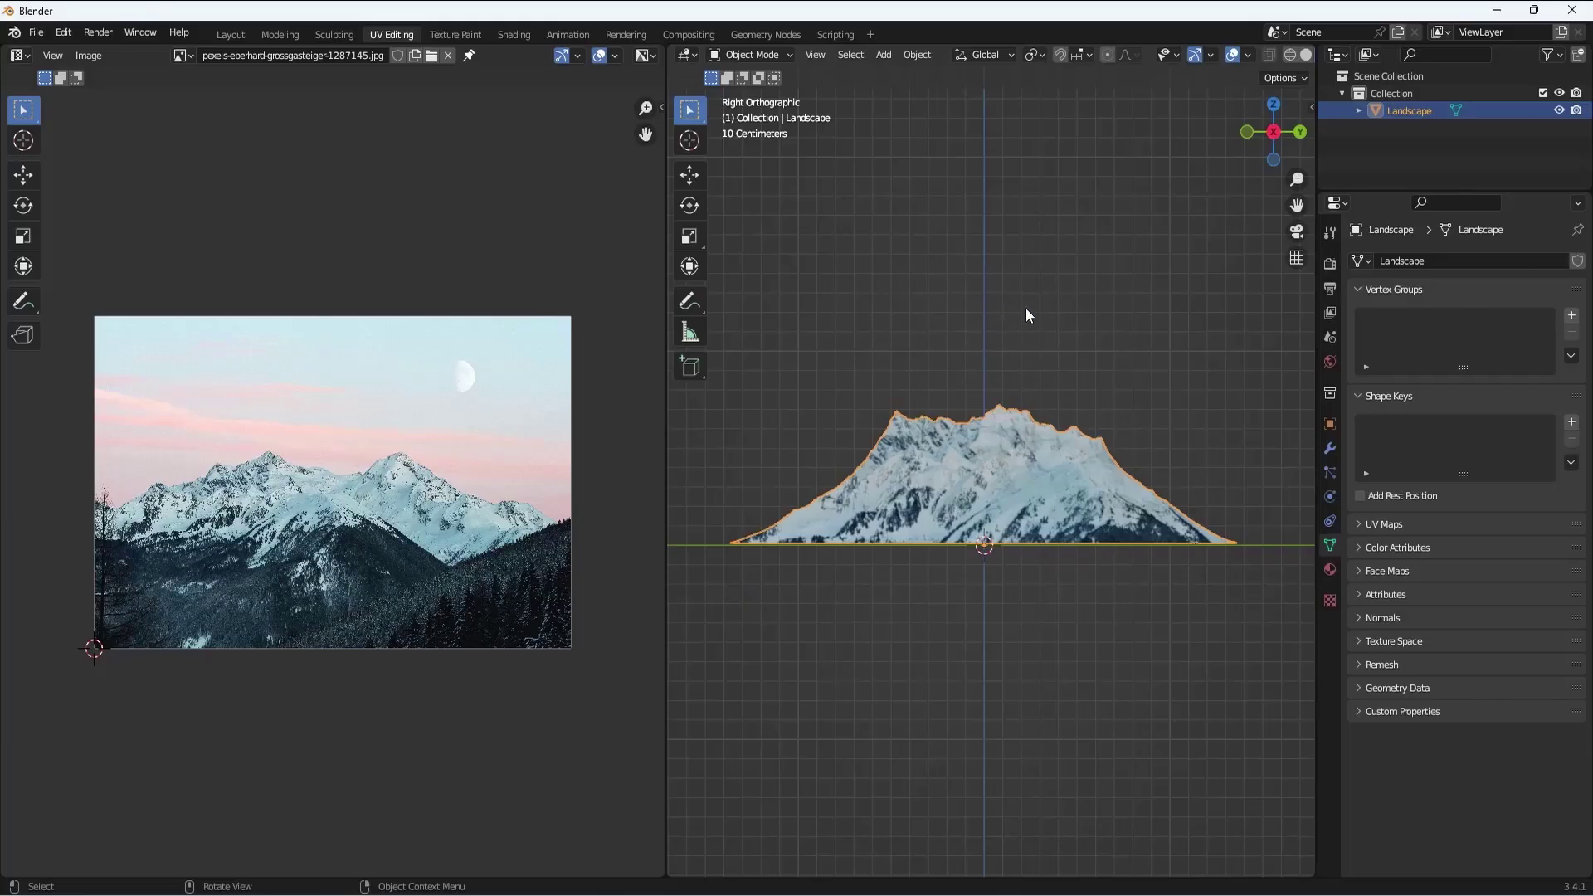
{"action": "left_click", "coordinate": [917, 331]}
{"action": "middle_click_drag", "start_coordinate": [993, 340], "coordinate": [1002, 386]}
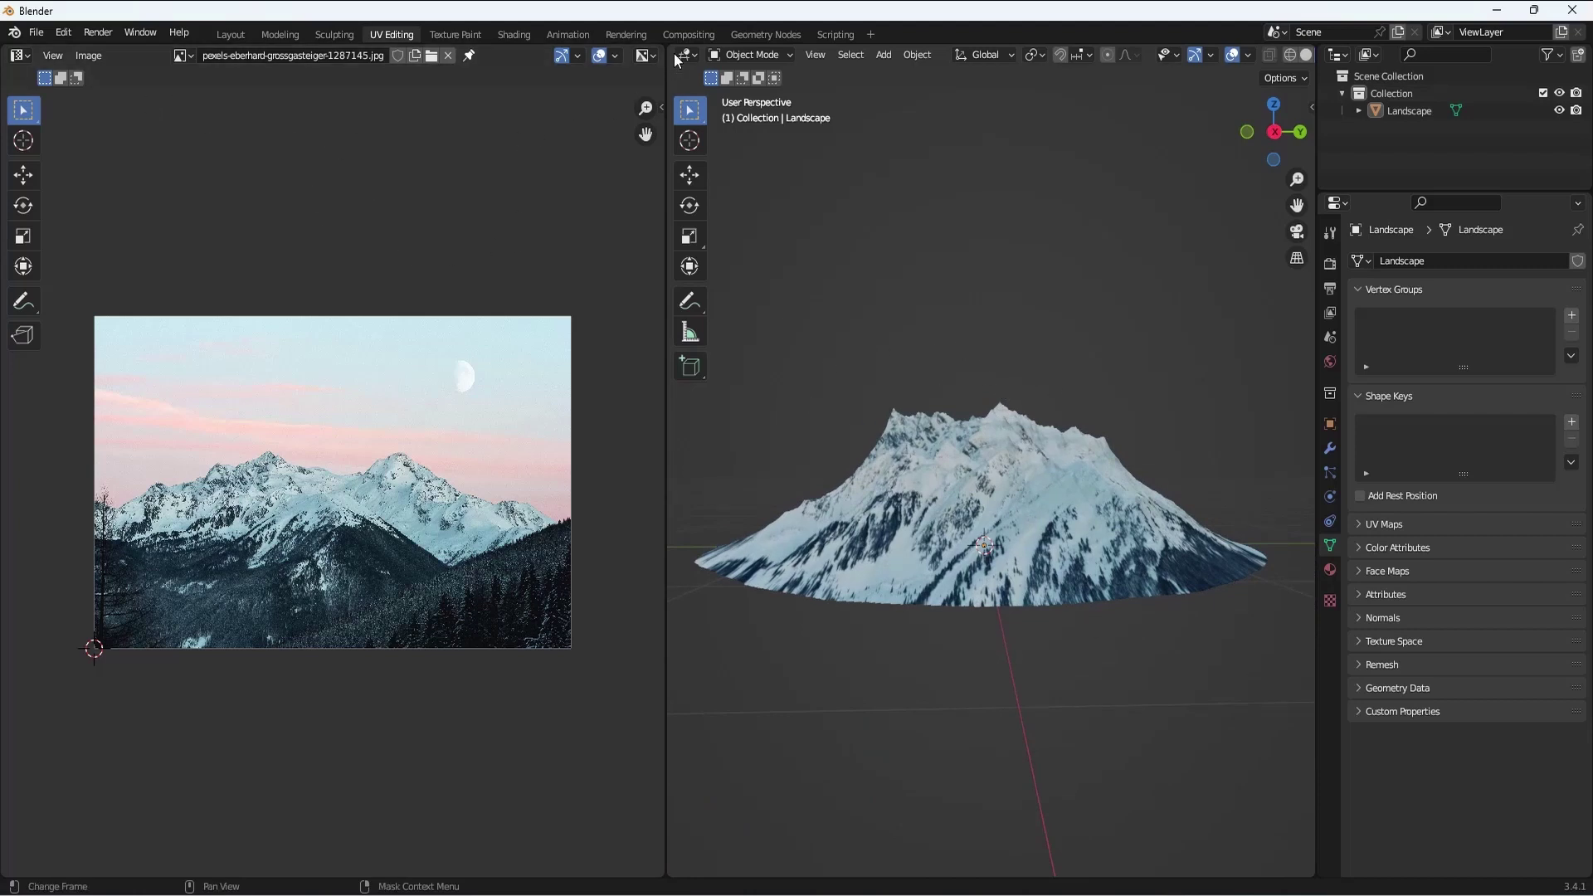
Join the UV Editor area into the 3D Viewport so the textured mountain fills the workspace
{"action": "left_click_drag", "start_coordinate": [671, 48], "coordinate": [435, 435]}
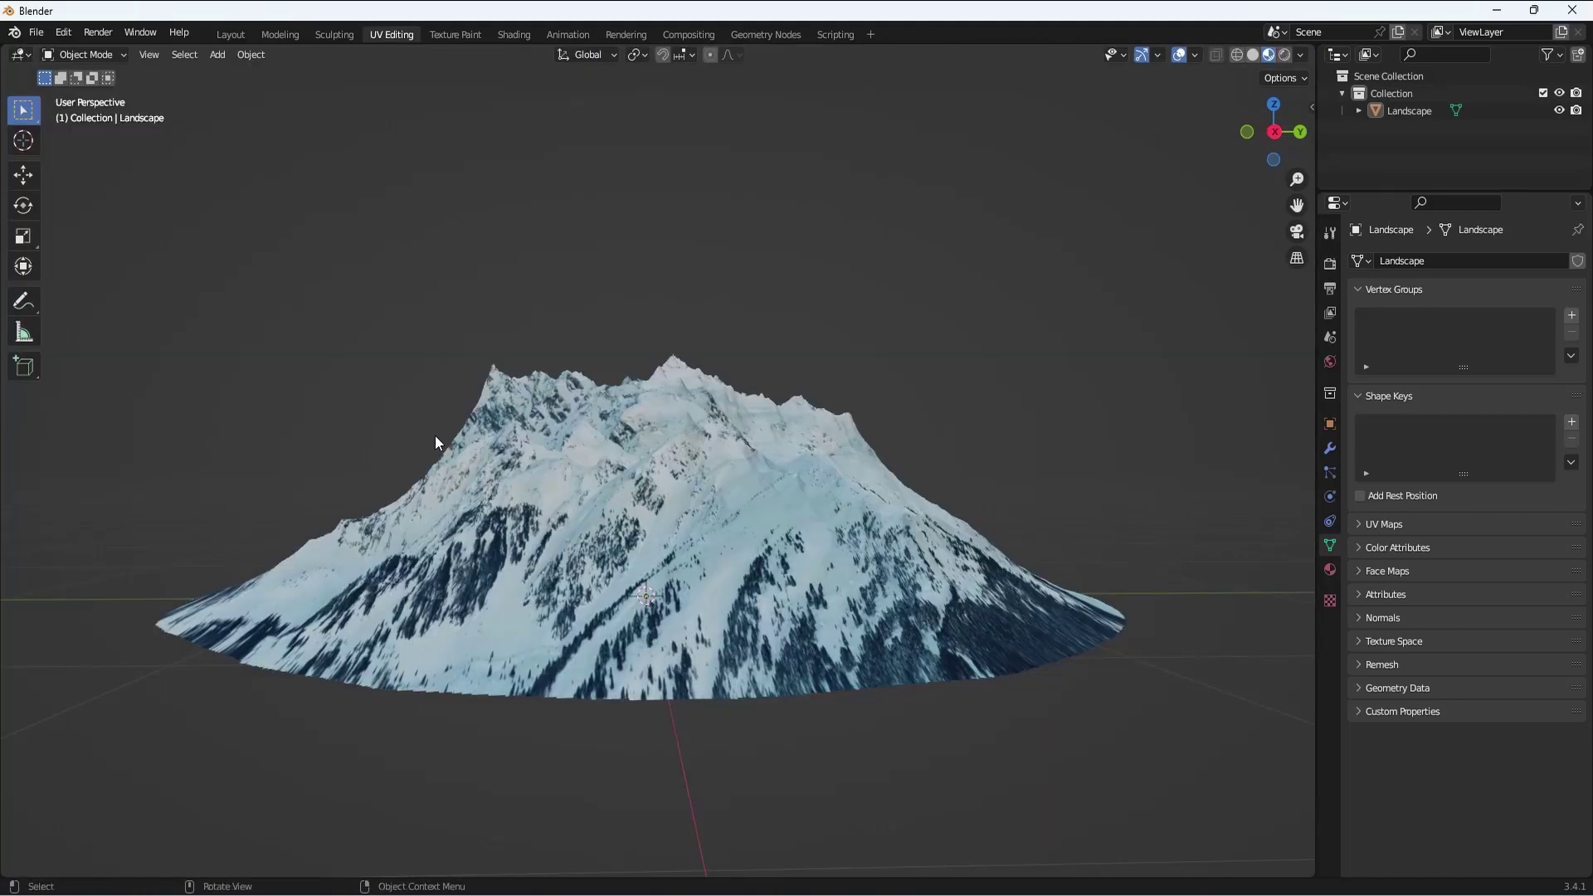
{"action": "scroll", "coordinate": [615, 450], "scroll_direction": "down", "scroll_amount": 5}
{"action": "middle_click_drag", "start_coordinate": [609, 471], "coordinate": [634, 448]}
{"action": "scroll", "coordinate": [644, 471], "scroll_direction": "up", "scroll_amount": 4}
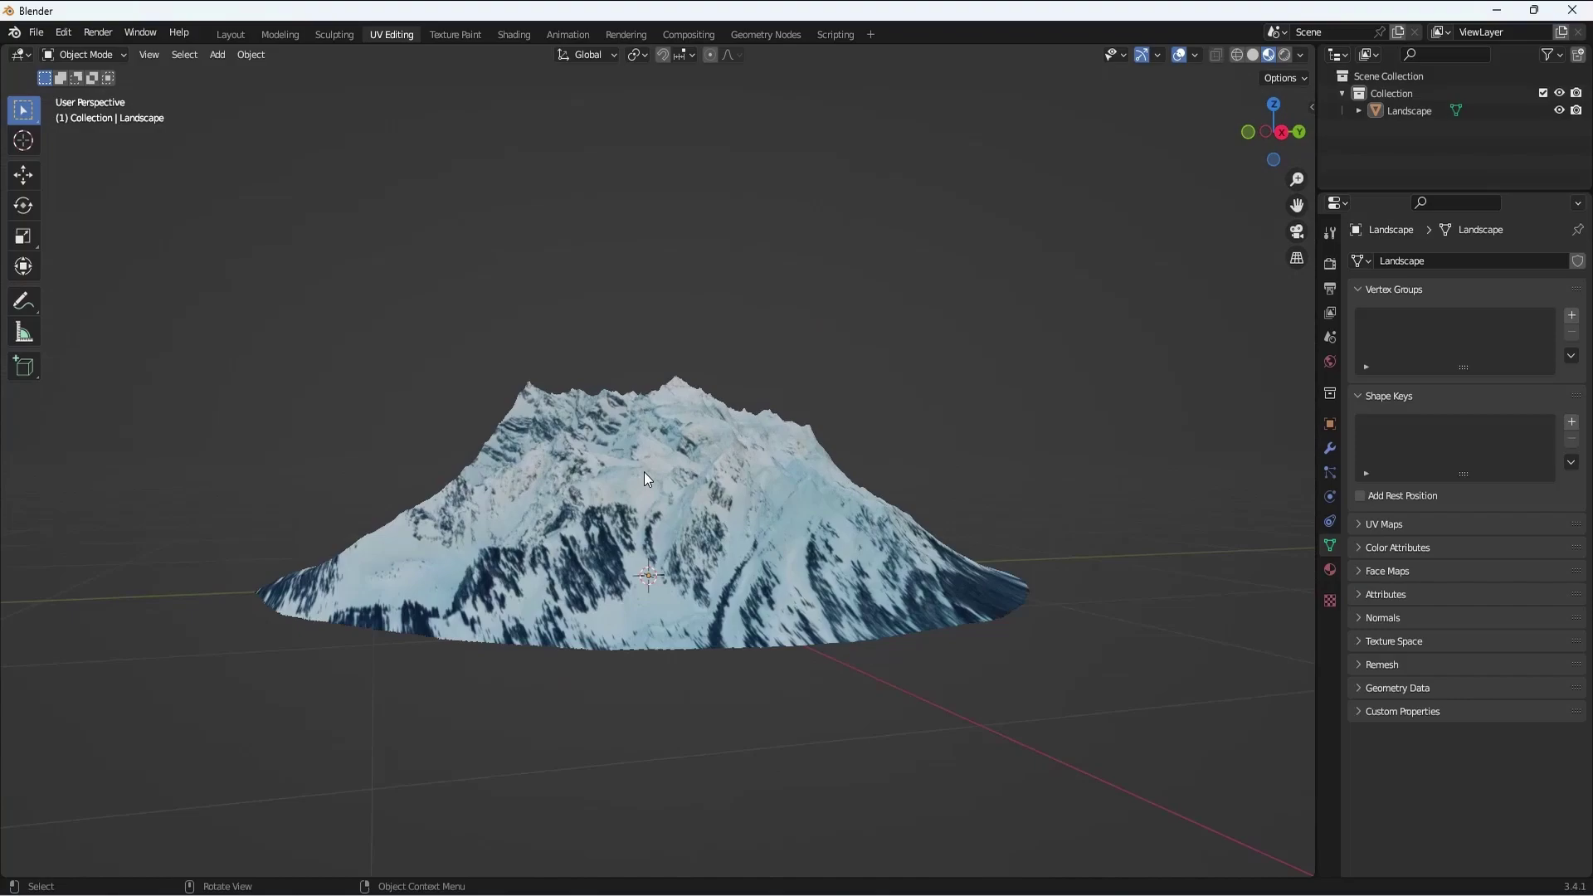
Set up an FBX export of the mountain named mountains2.fbx with Path Mode set to Copy
{"action": "left_click", "coordinate": [554, 420]}
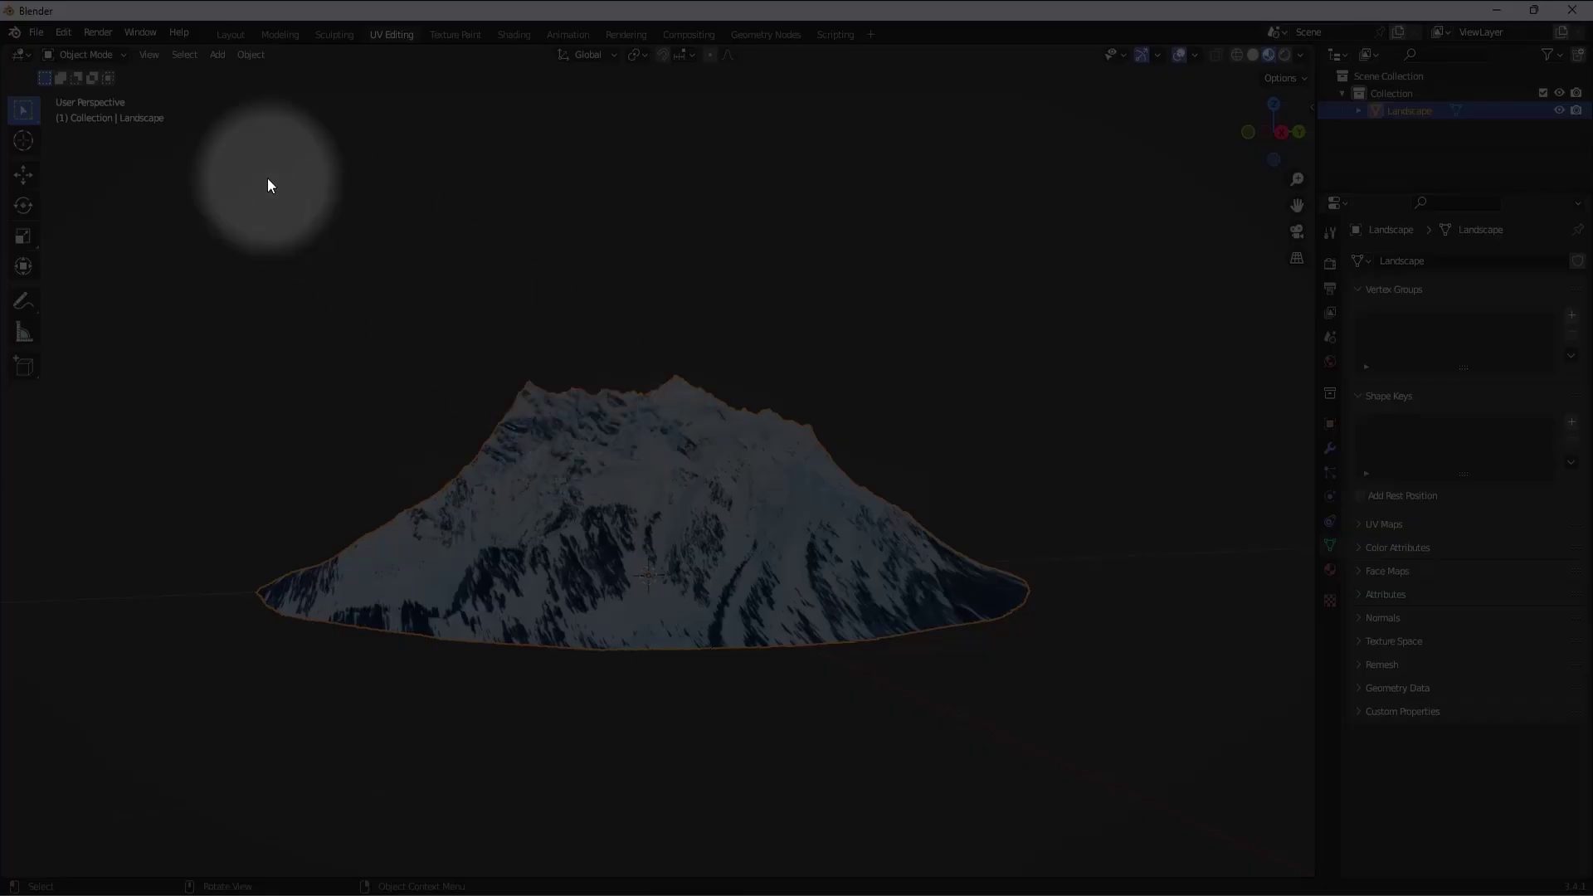
{"action": "left_click", "coordinate": [38, 32]}
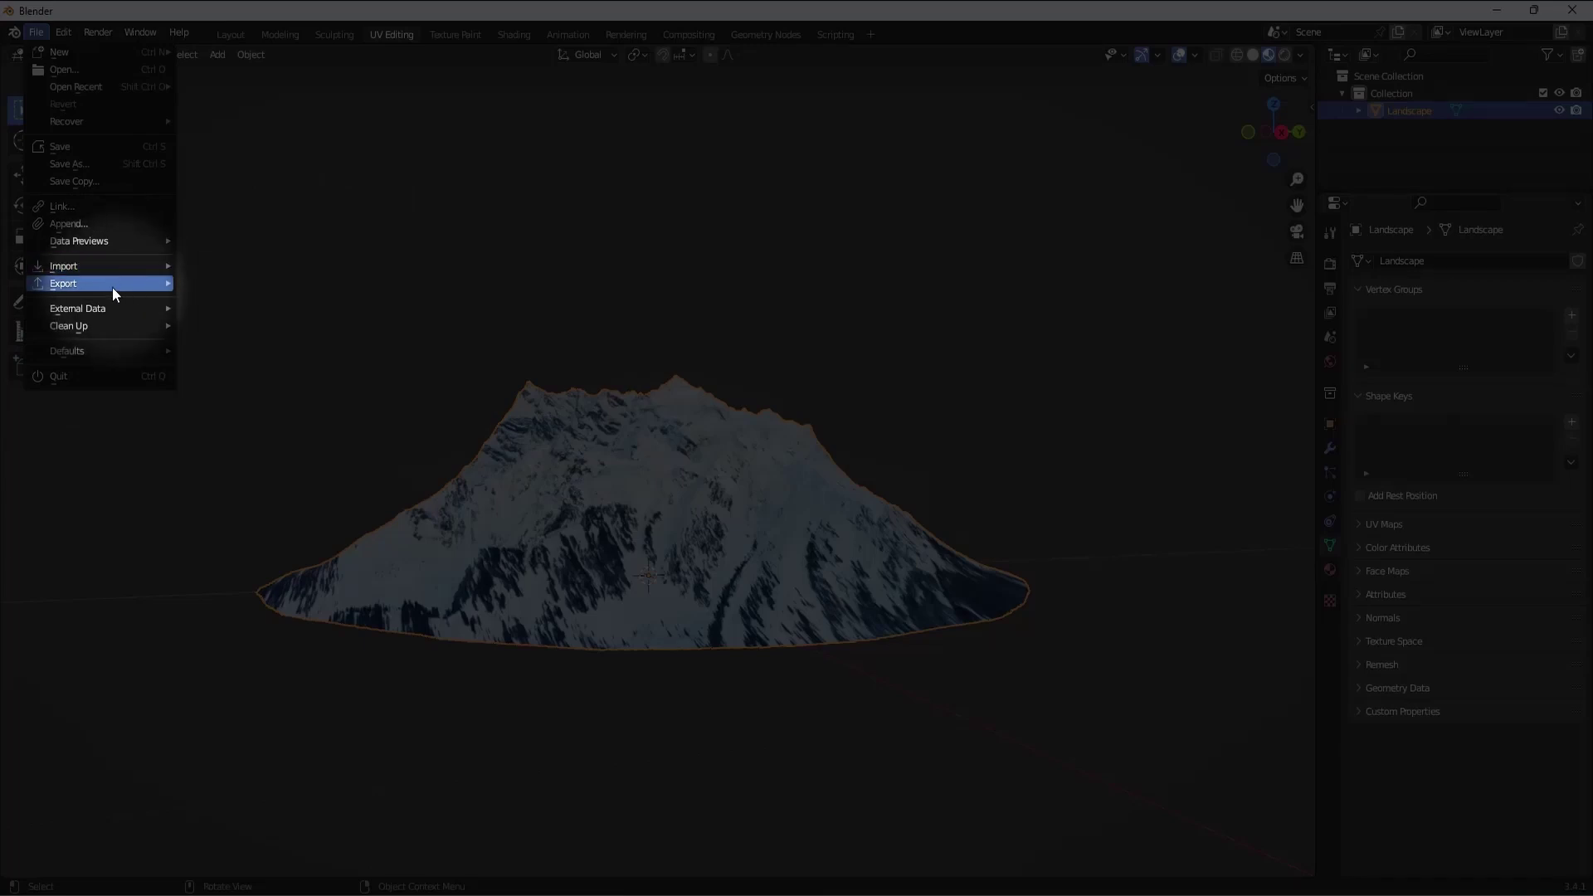
{"action": "mouse_move", "coordinate": [116, 287]}
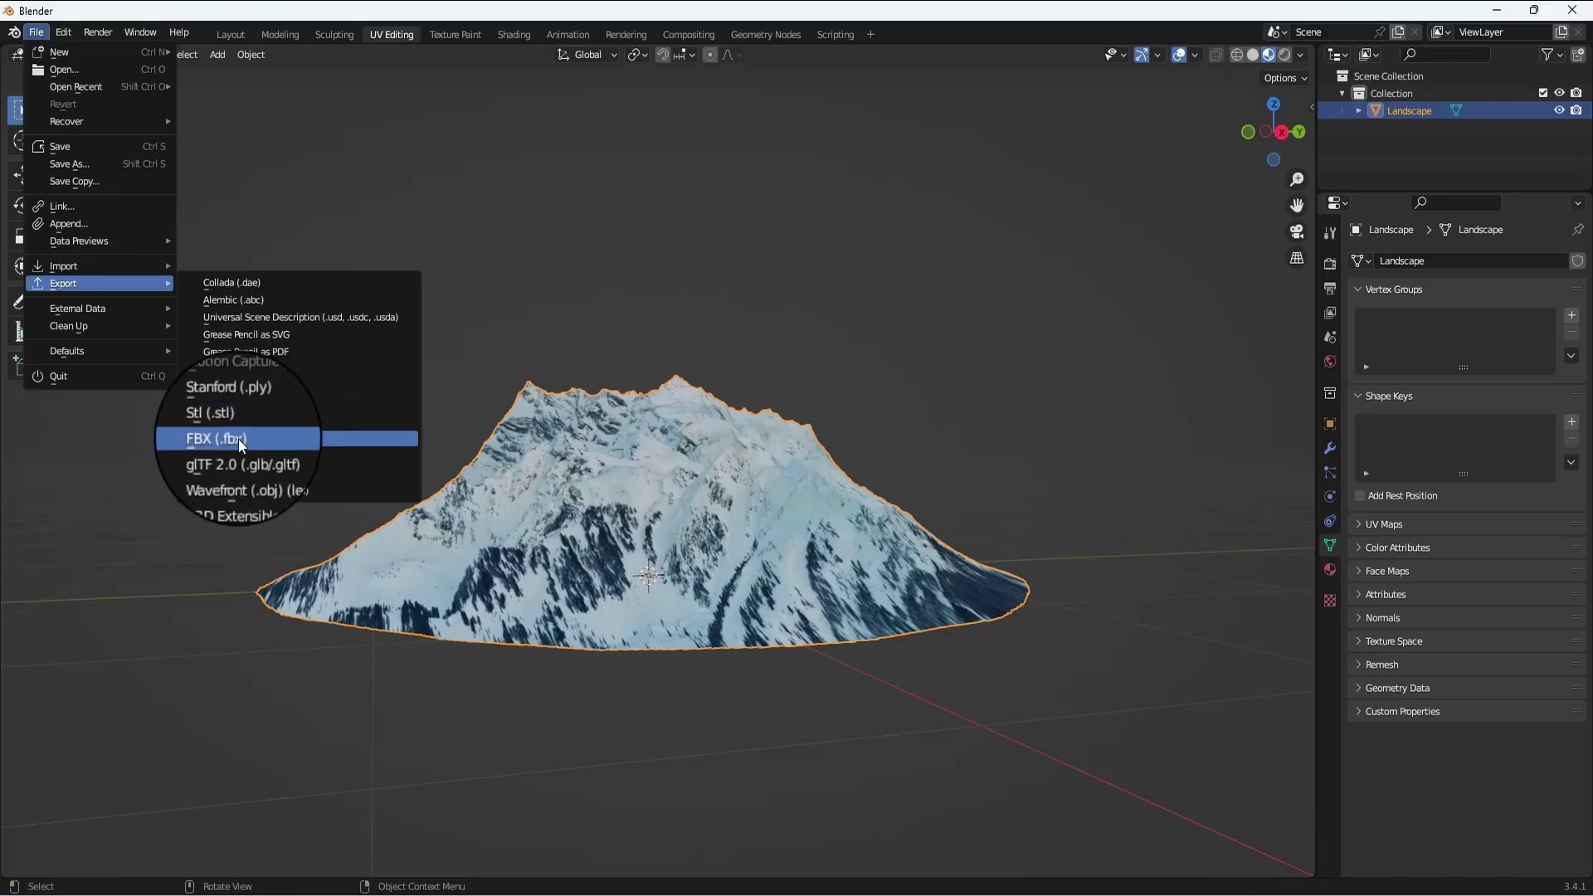
{"action": "left_click", "coordinate": [237, 439]}
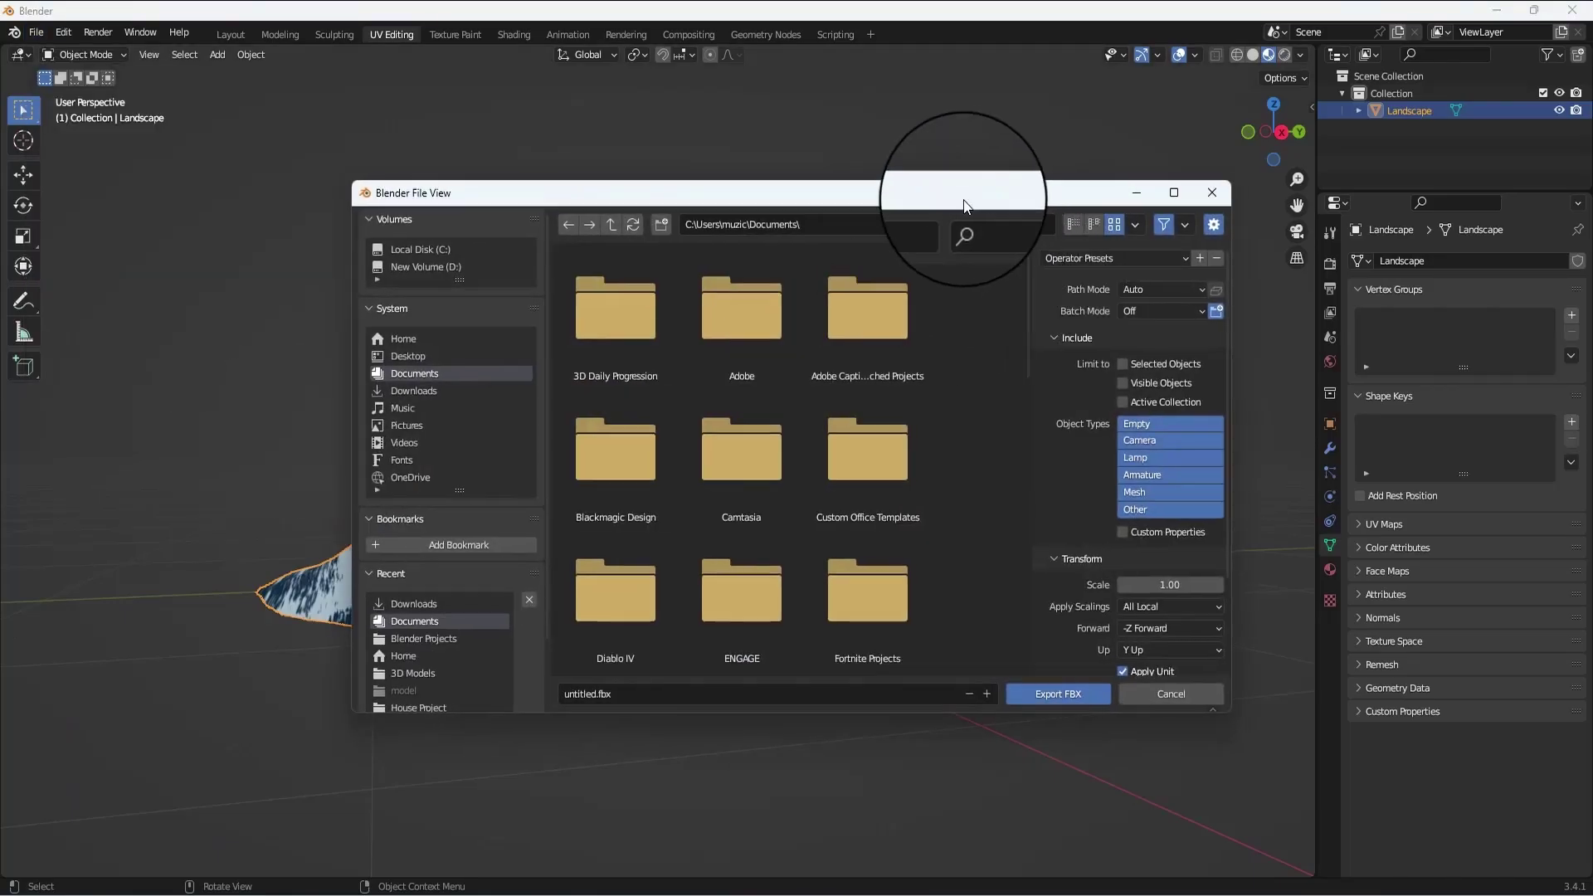
{"action": "left_click_drag", "start_coordinate": [962, 193], "coordinate": [836, 198]}
{"action": "left_click", "coordinate": [498, 700]}
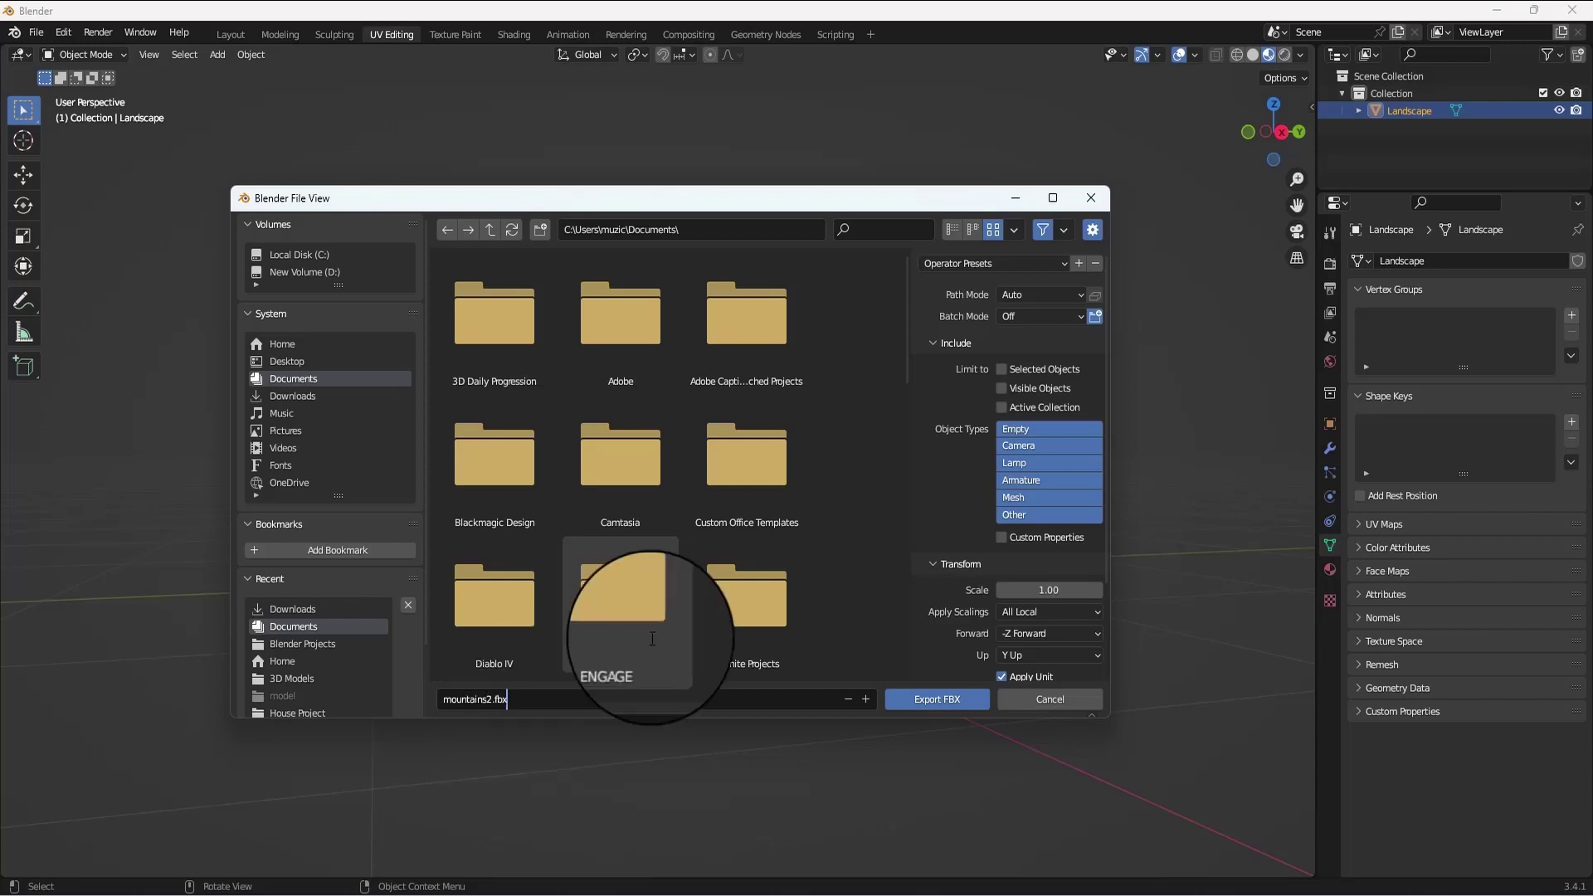
{"action": "left_click", "coordinate": [1045, 297]}
{"action": "left_click", "coordinate": [1046, 295]}
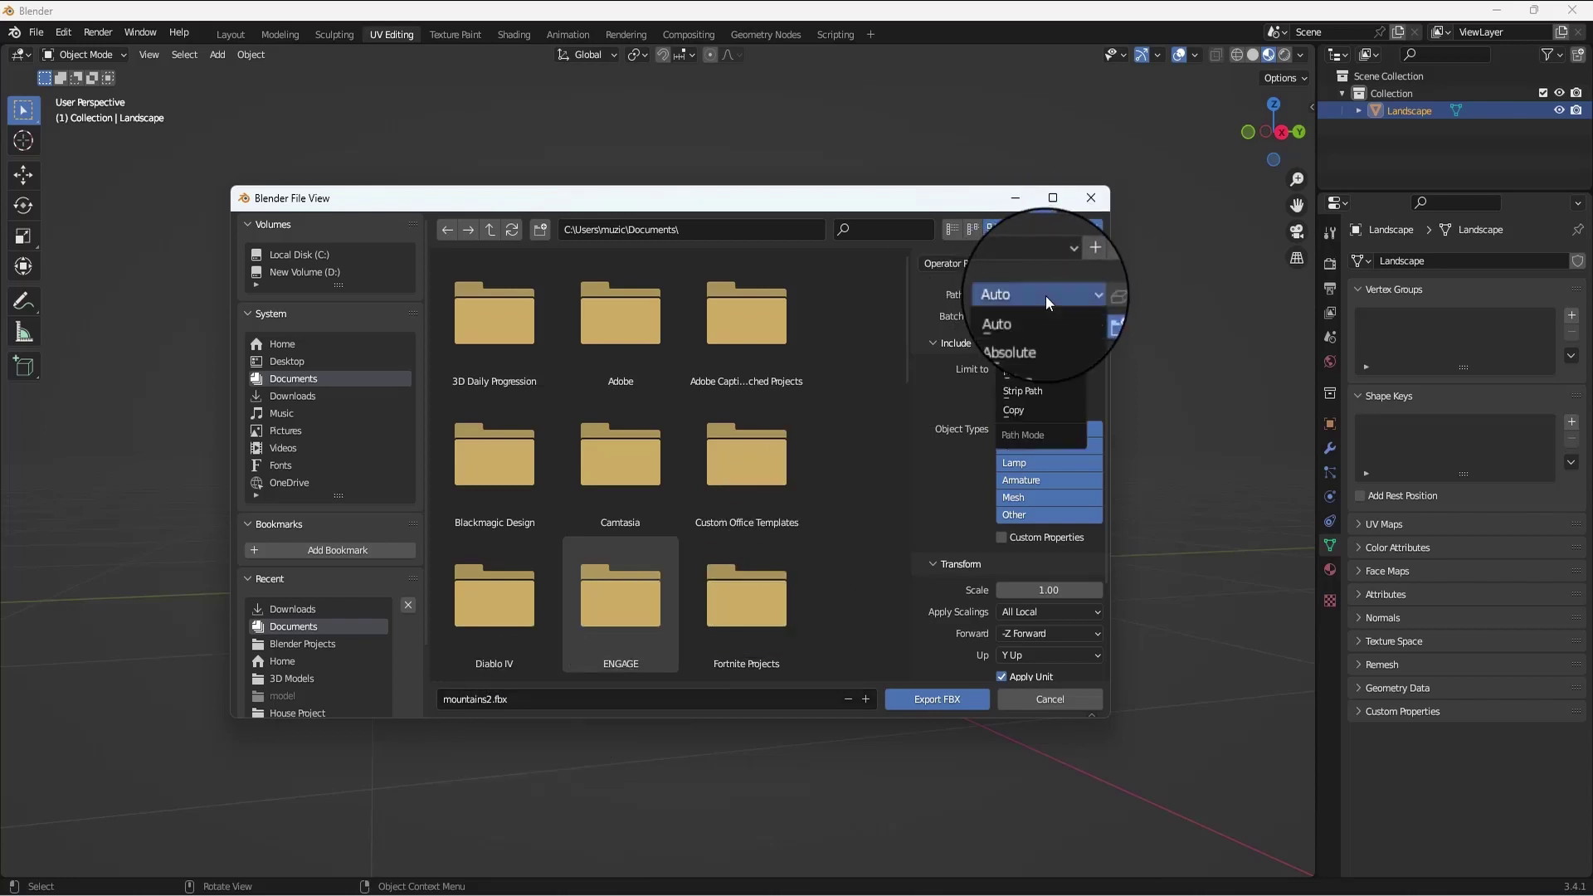
{"action": "left_click", "coordinate": [1029, 402]}
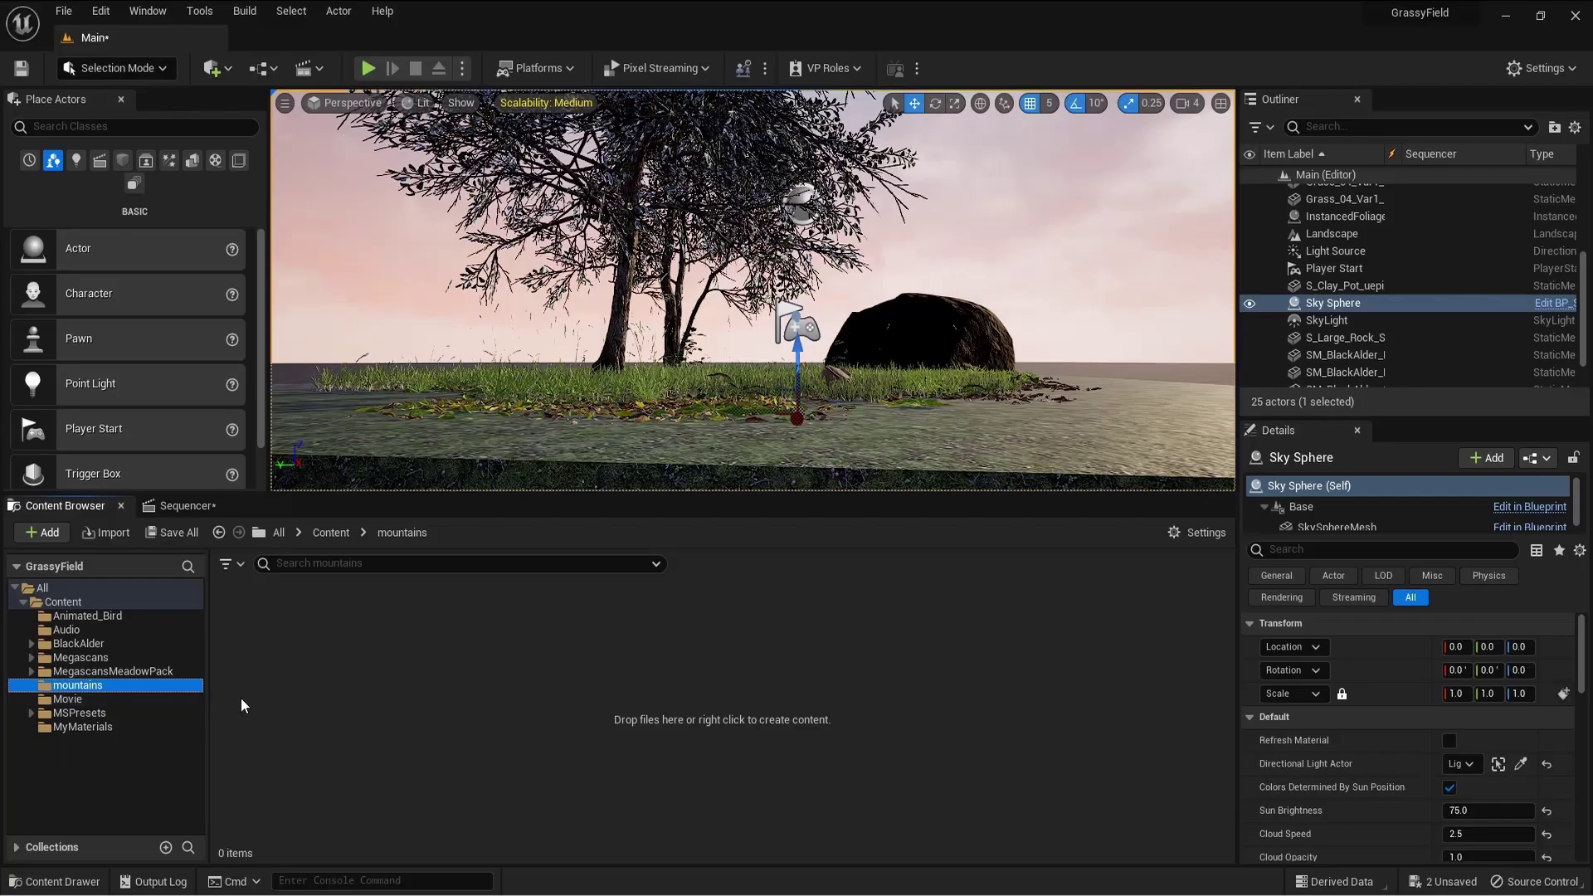
Import mountains2.fbx into /Game/mountains using the default FBX import options
{"action": "right_click", "coordinate": [373, 655]}
{"action": "mouse_move", "coordinate": [405, 665]}
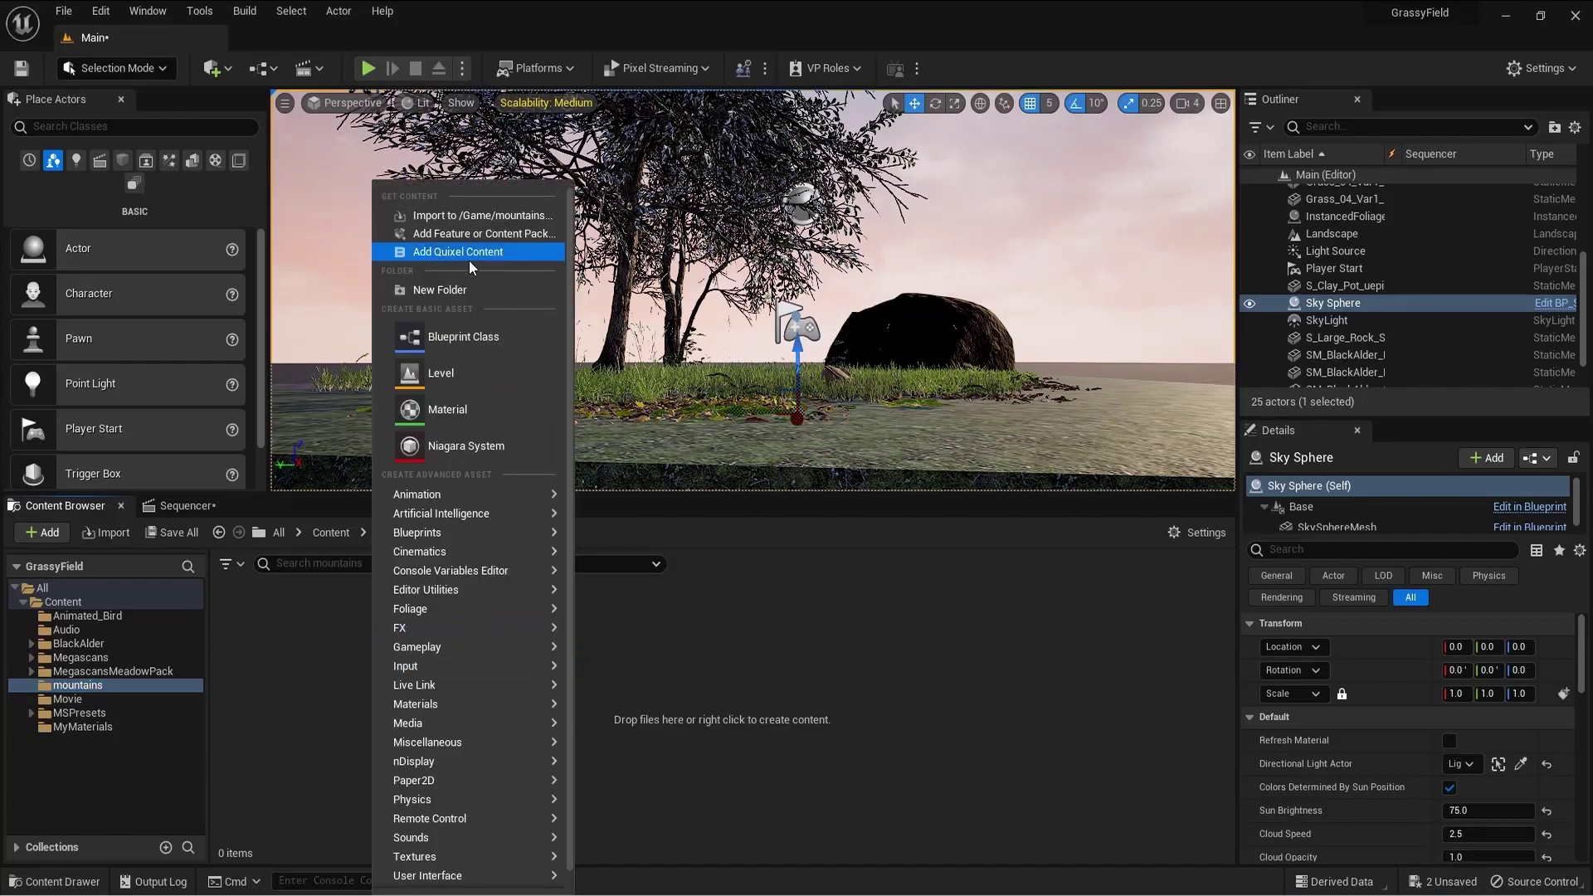
{"action": "left_click", "coordinate": [102, 535]}
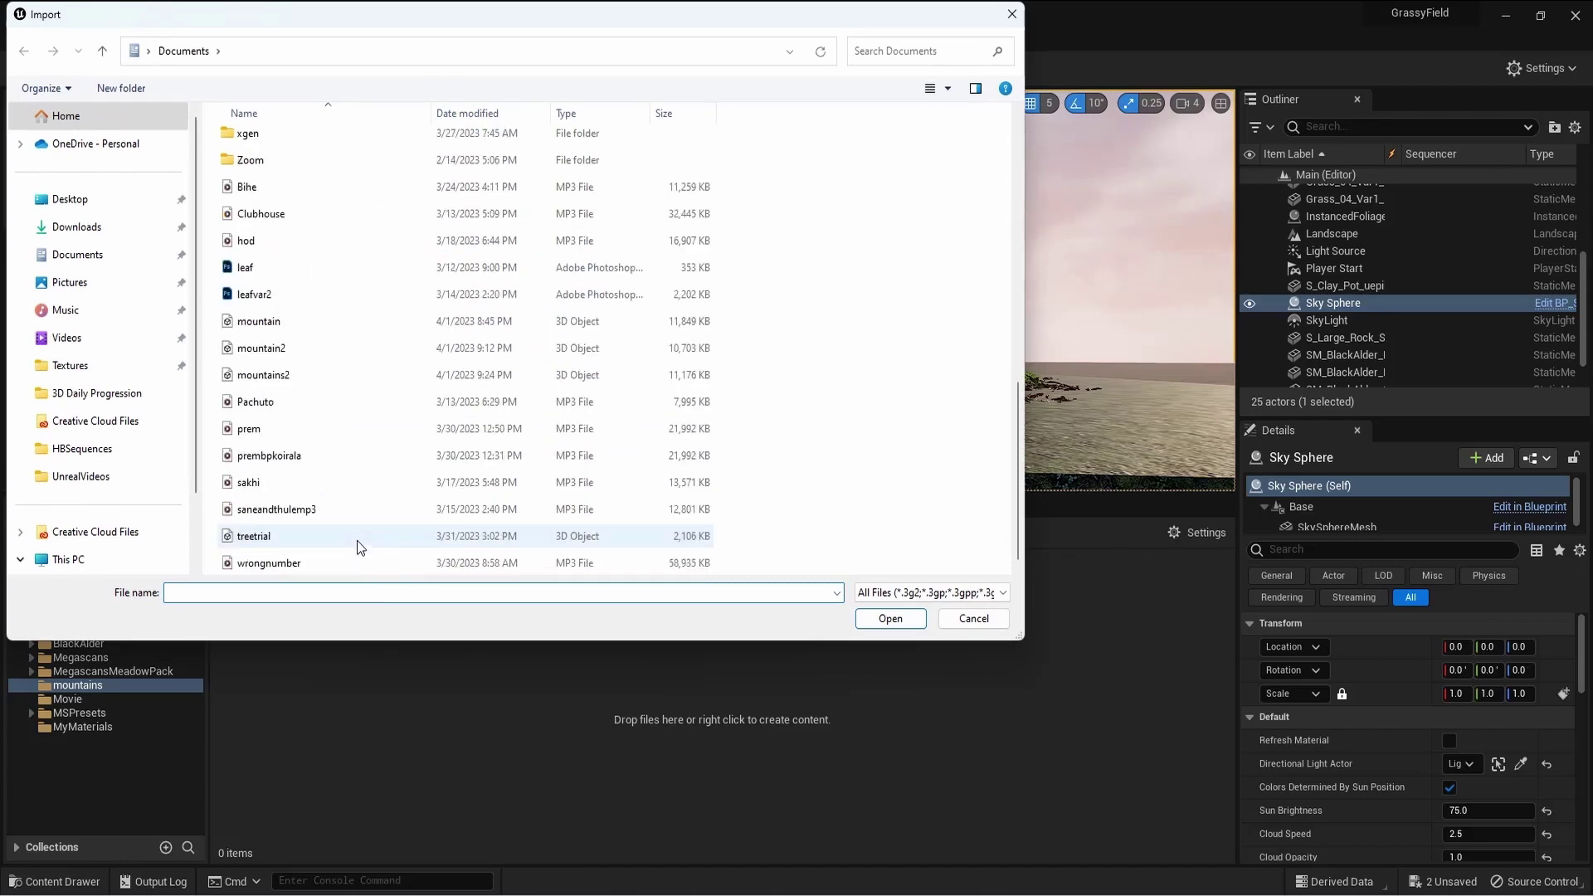
{"action": "left_click", "coordinate": [290, 375]}
{"action": "left_click", "coordinate": [886, 620]}
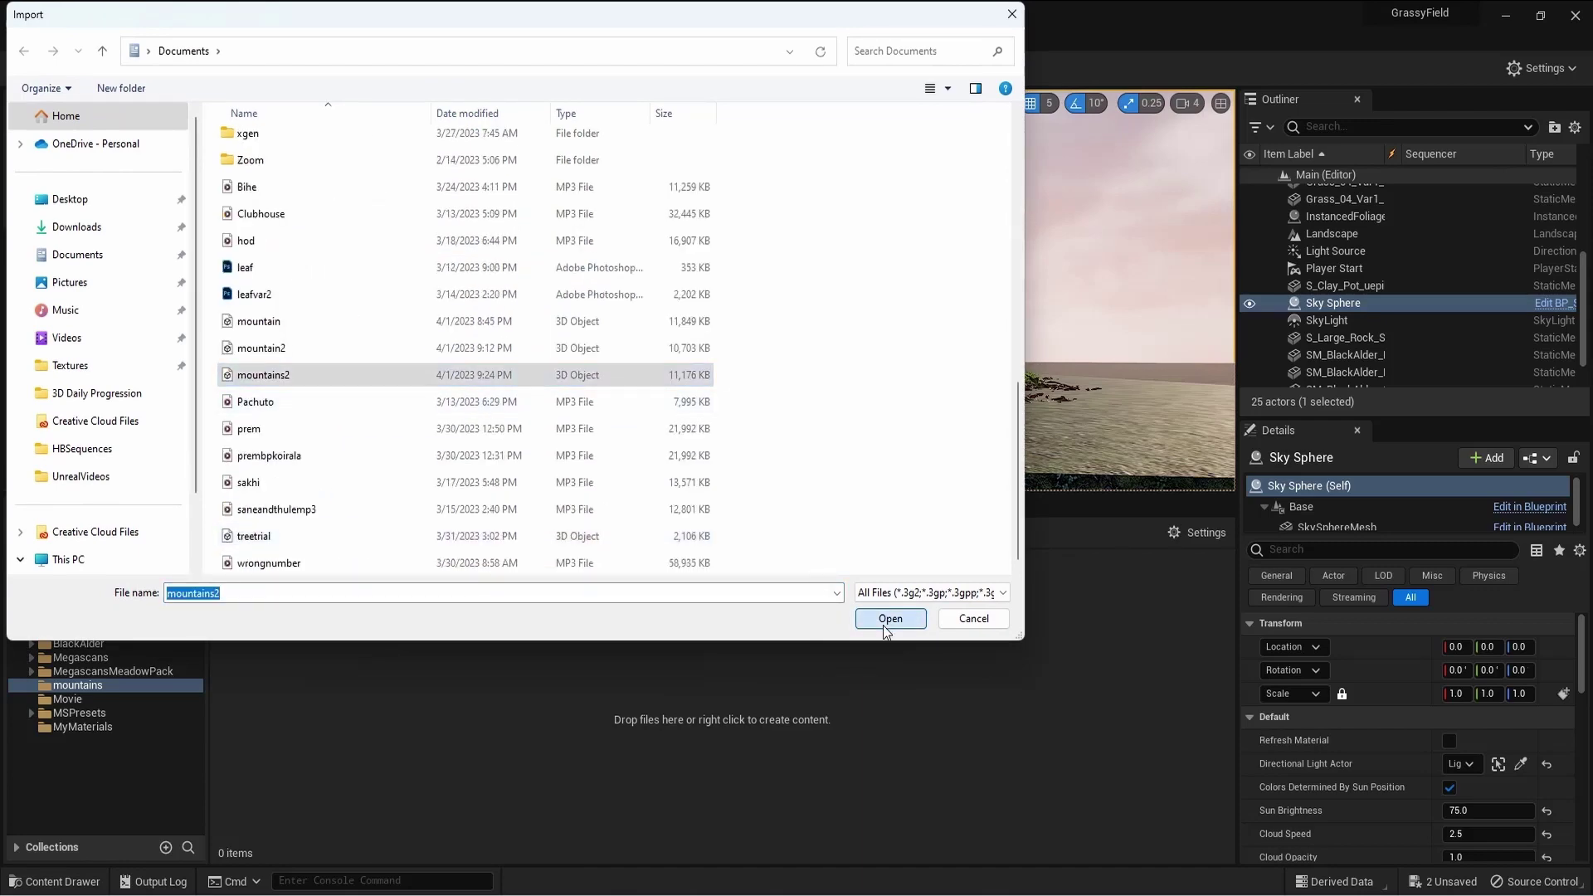
{"action": "left_click", "coordinate": [733, 780]}
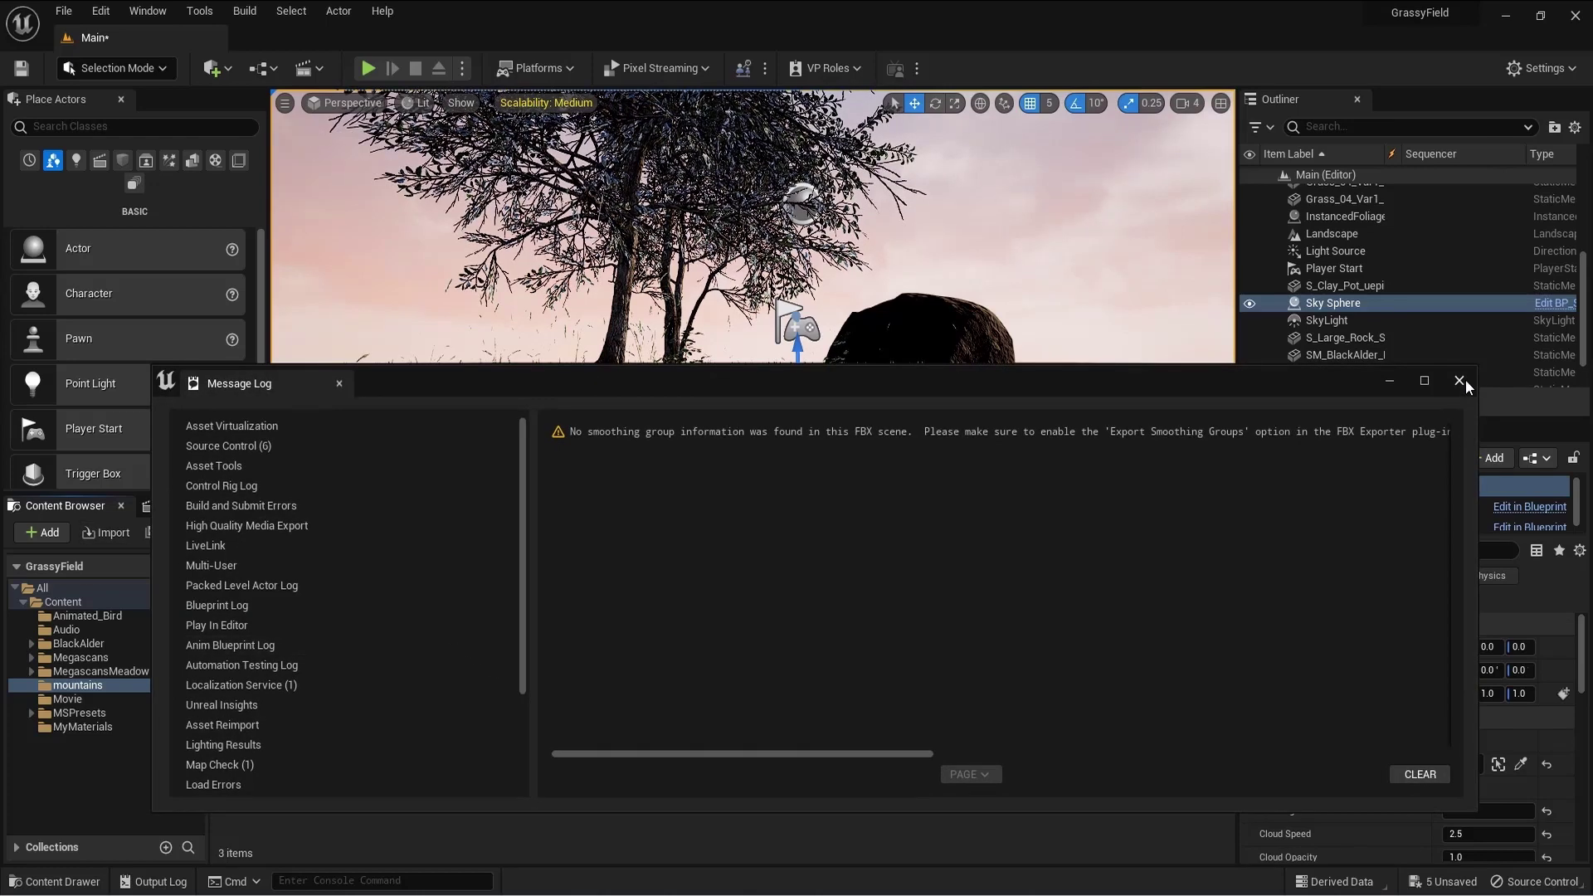
Dismiss the import log and open the mountainsmat material in the Material Editor
{"action": "left_click", "coordinate": [1459, 381]}
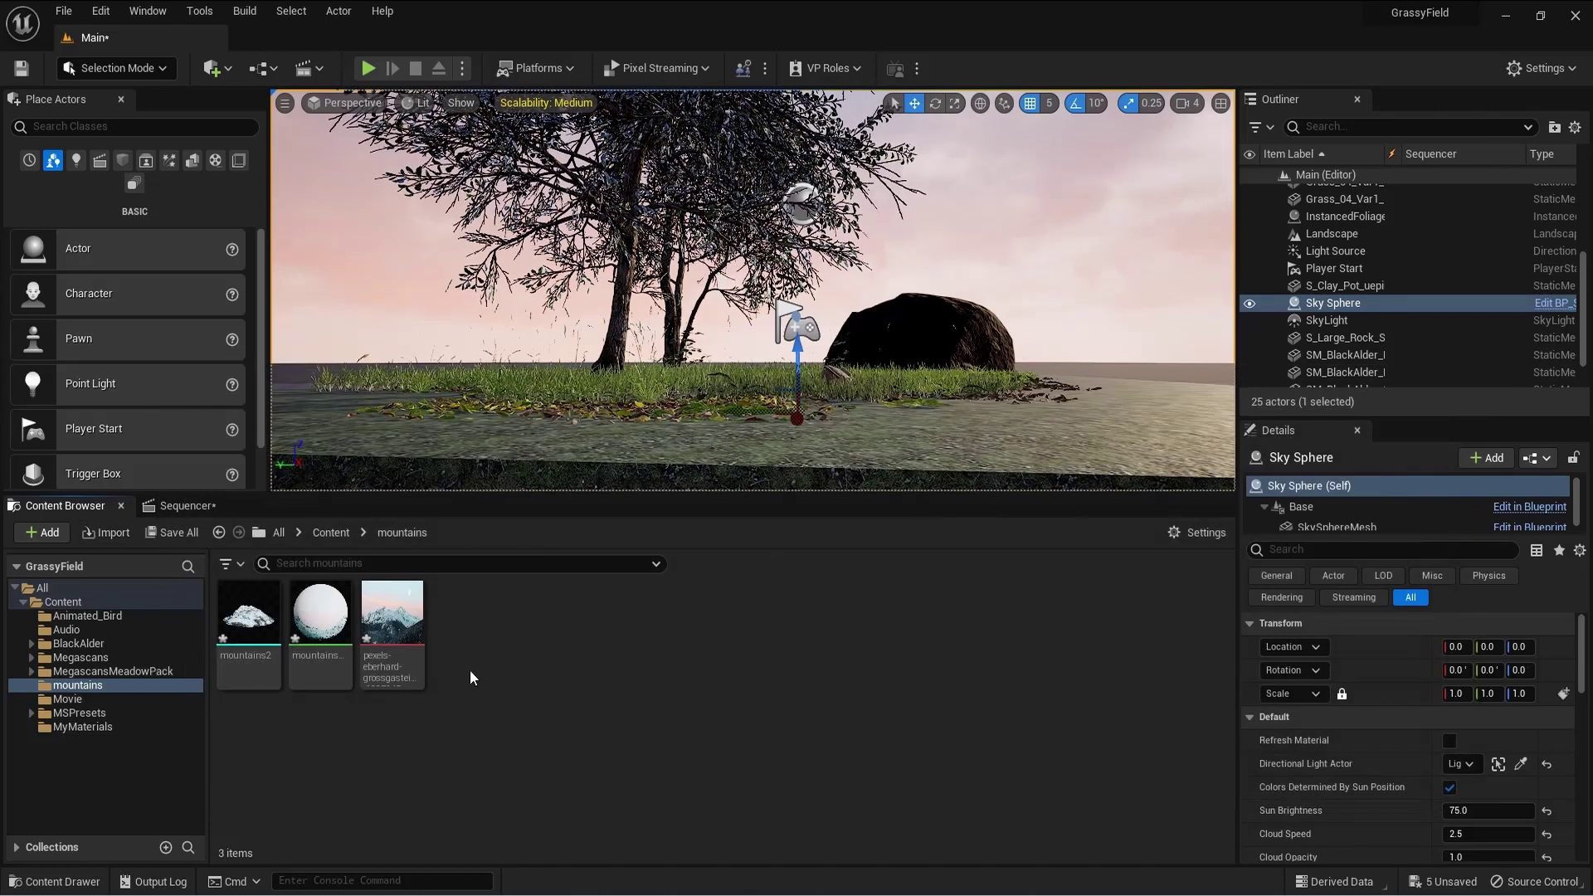
{"action": "left_click", "coordinate": [319, 644]}
{"action": "double_click", "coordinate": [319, 645]}
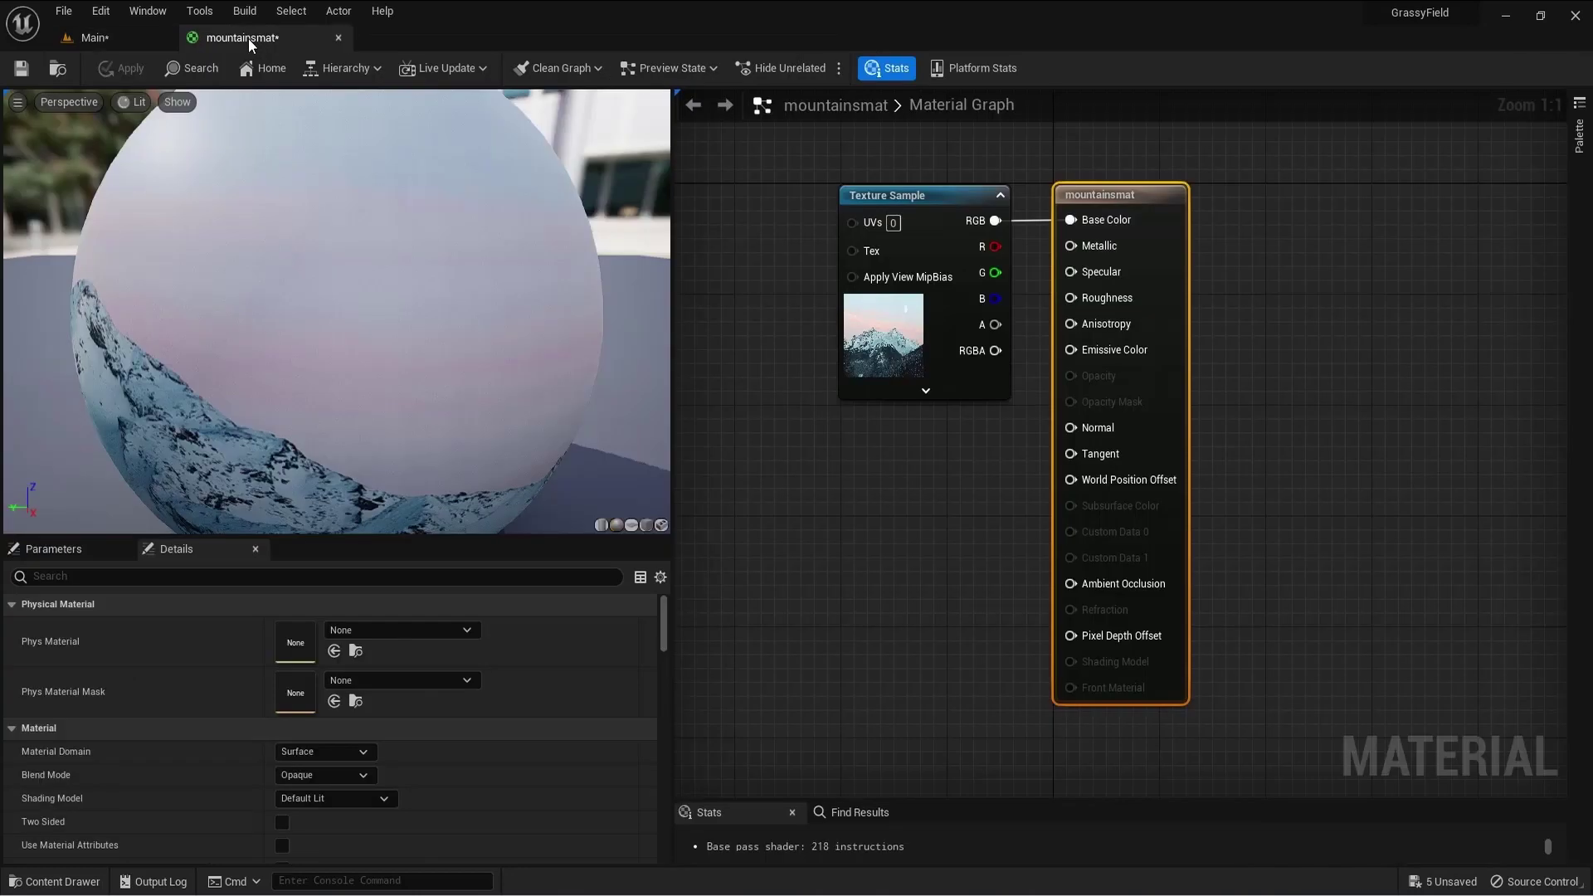
{"action": "left_click_drag", "start_coordinate": [249, 40], "coordinate": [250, 40]}
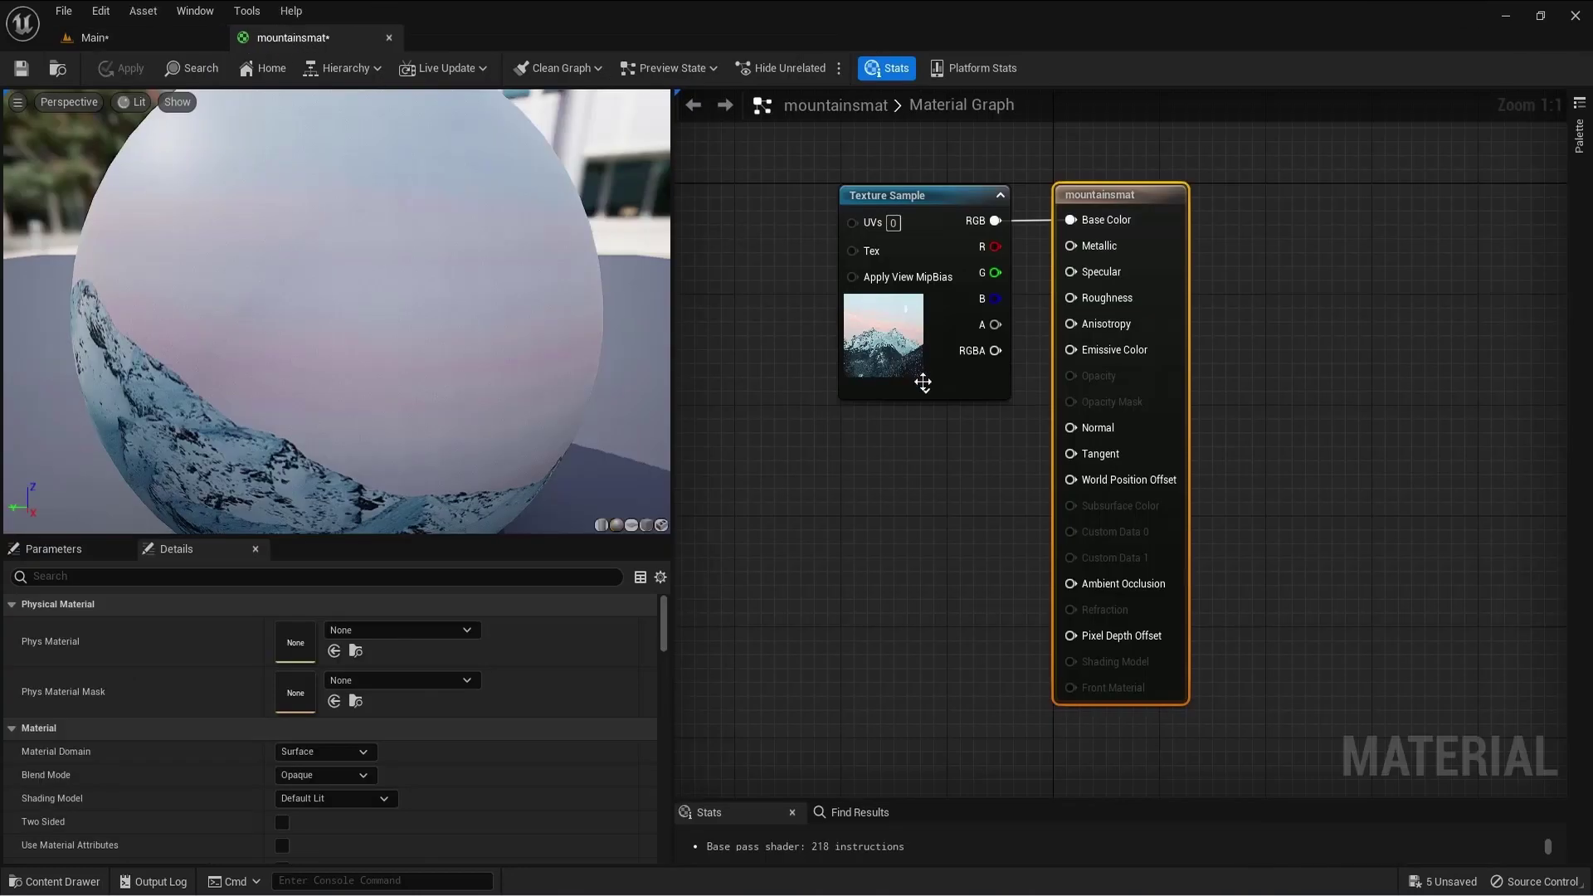
{"action": "left_click_drag", "start_coordinate": [275, 387], "coordinate": [381, 357]}
{"action": "scroll", "coordinate": [275, 387], "scroll_direction": "down", "scroll_amount": 5}
{"action": "scroll", "coordinate": [275, 388], "scroll_direction": "down", "scroll_amount": 3}
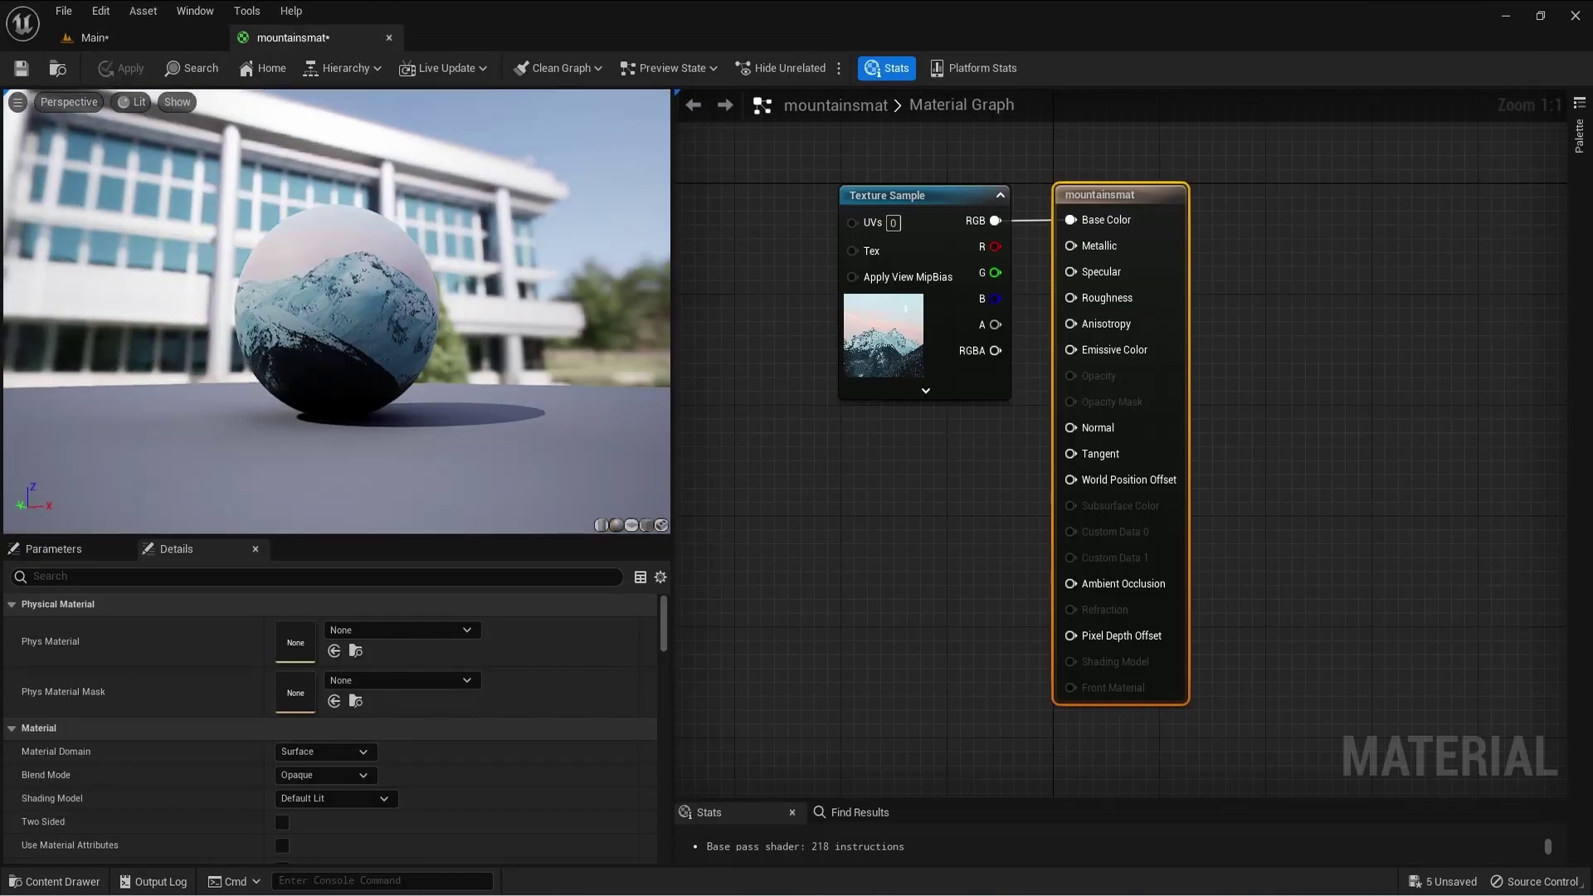
{"action": "mouse_move", "coordinate": [951, 190]}
{"action": "left_mouse_down"}
{"action": "mouse_move", "coordinate": [903, 192]}
{"action": "mouse_move", "coordinate": [927, 193]}
{"action": "left_mouse_up"}
Wire a Constant 0 into Specular, save mountainsmat, and close the material editor
{"action": "left_click", "coordinate": [883, 607]}
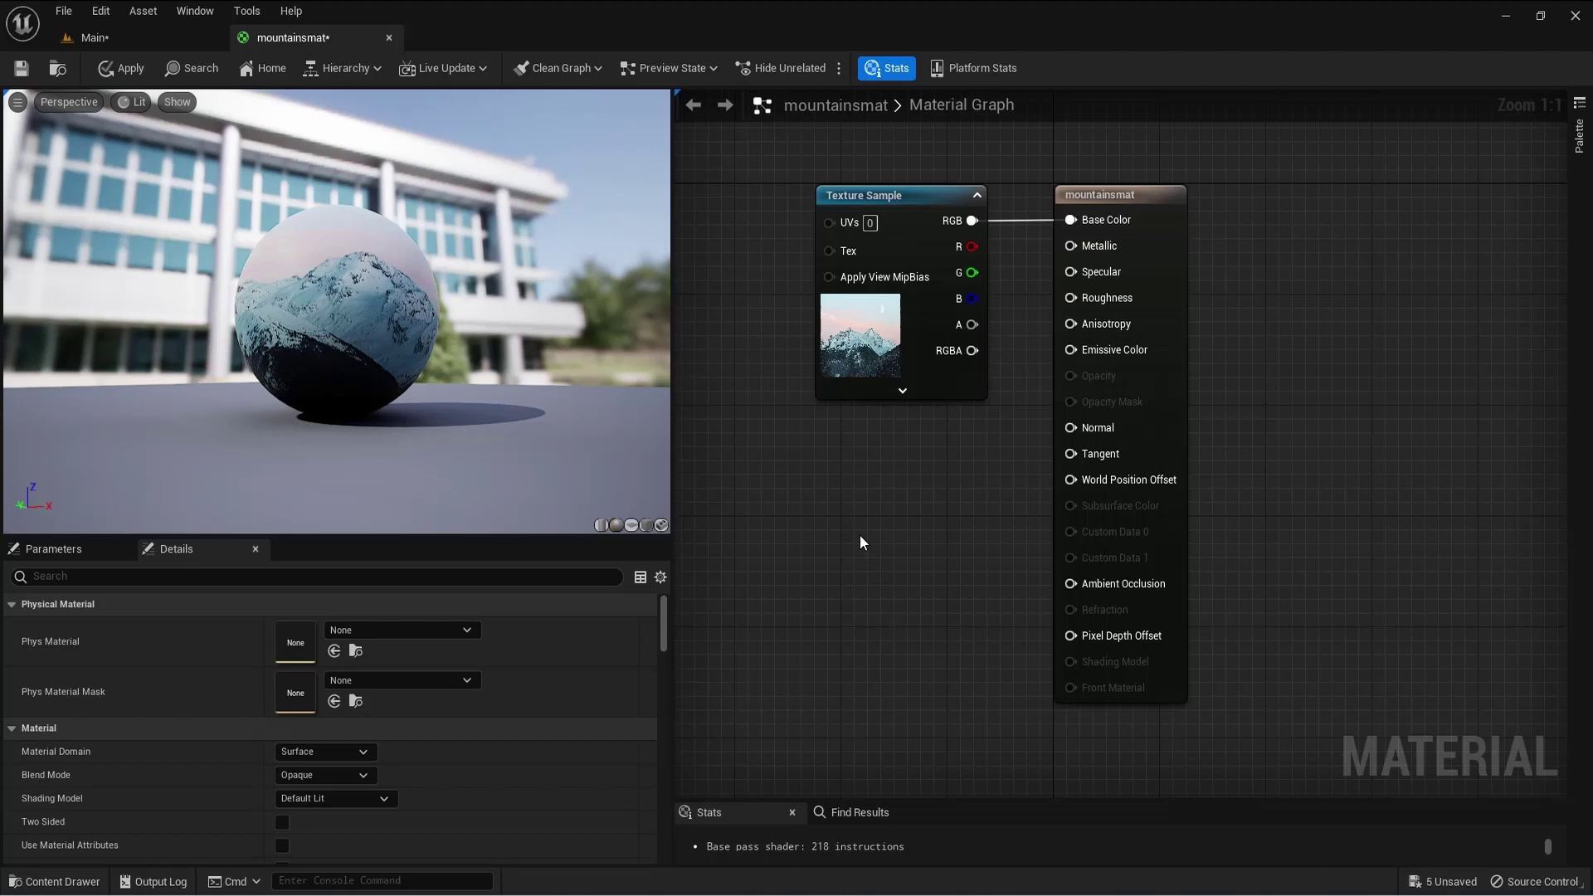
{"action": "left_click", "coordinate": [854, 536]}
{"action": "left_click_drag", "start_coordinate": [950, 568], "coordinate": [1076, 274]}
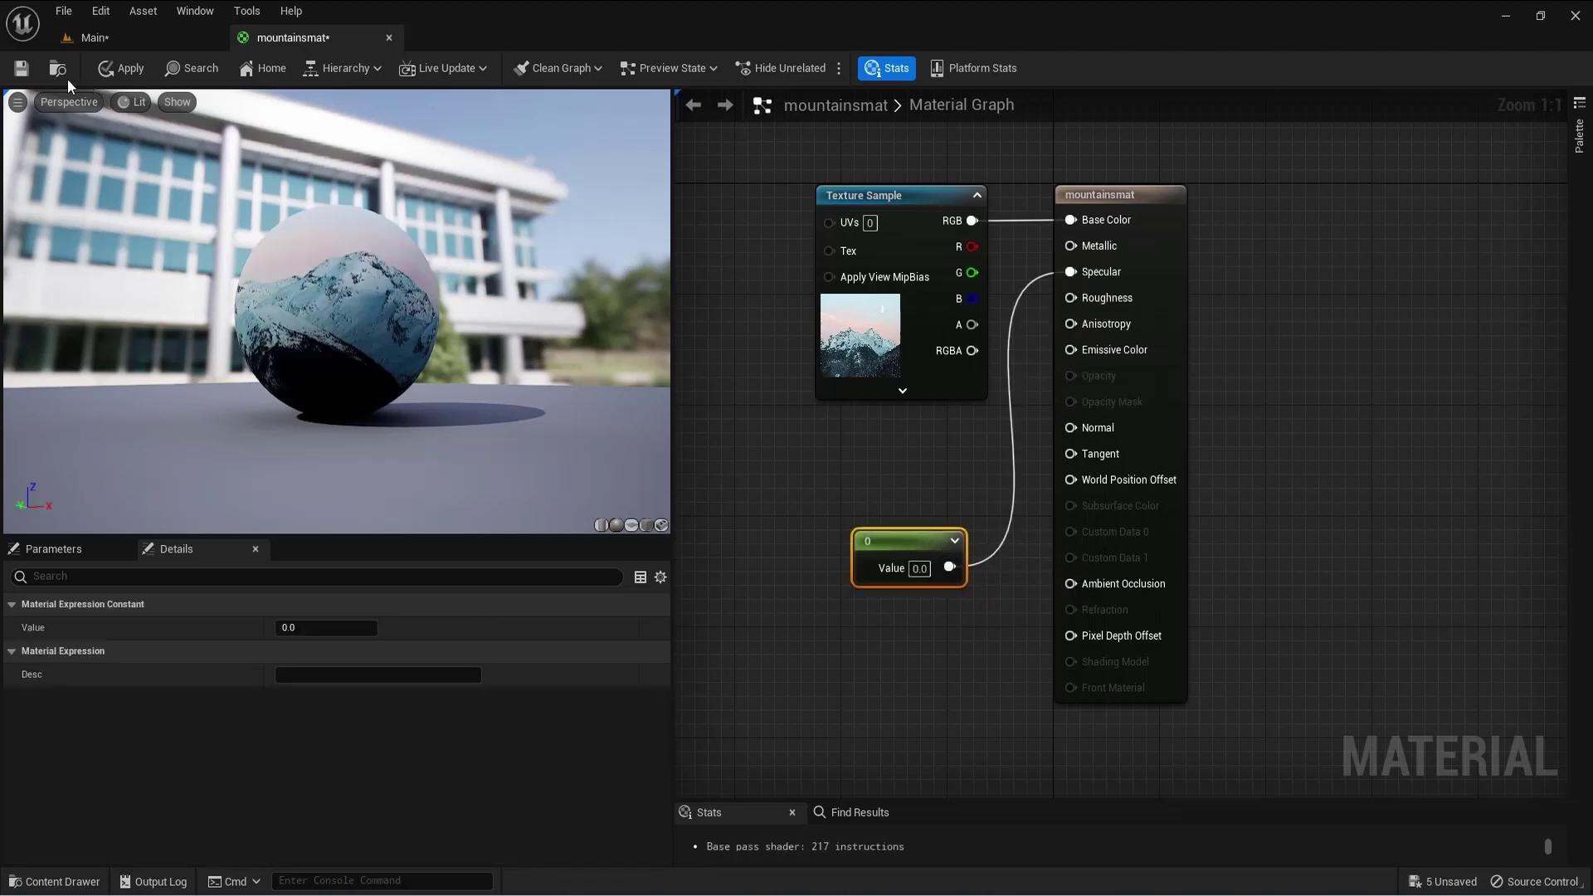
{"action": "left_click", "coordinate": [24, 70]}
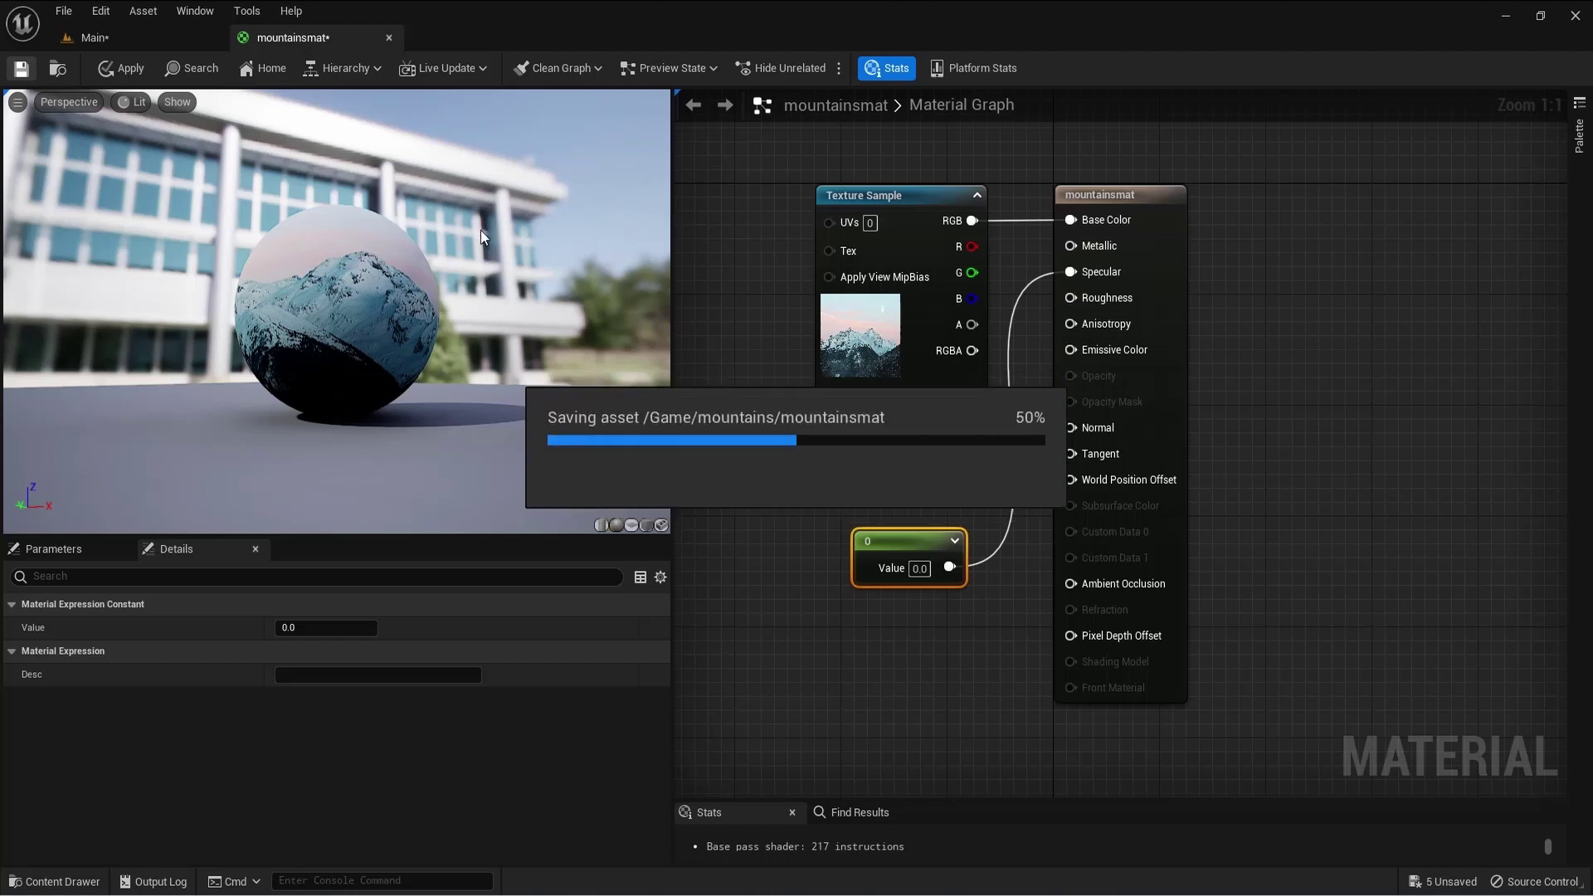
{"action": "left_click", "coordinate": [388, 38]}
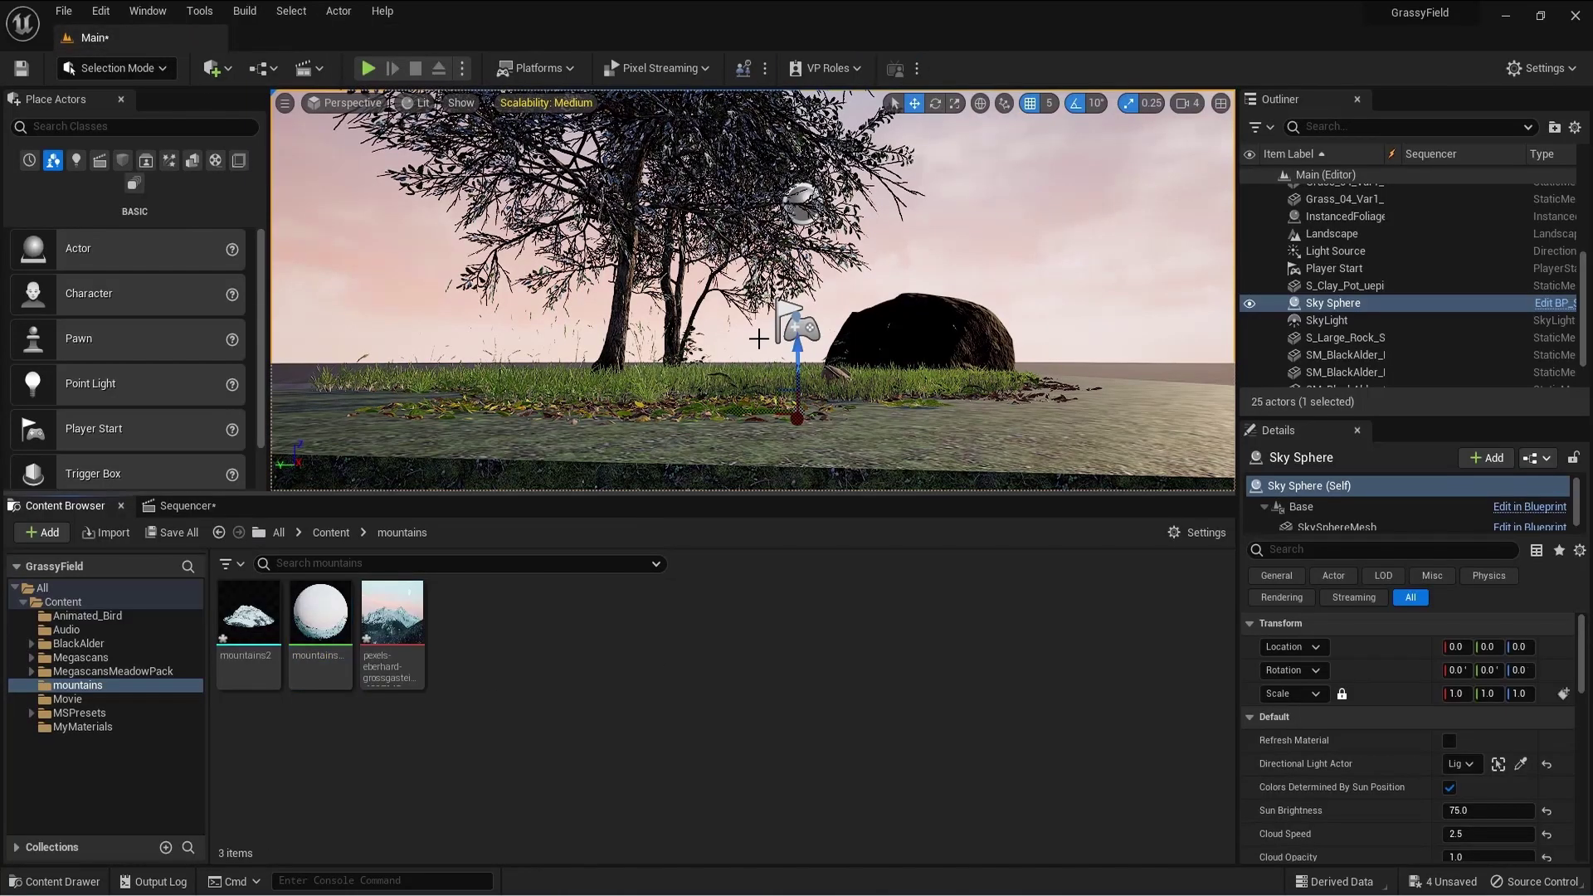
Drop the mountains2 mesh into the level near the tree and frame it in view
{"action": "left_click_drag", "start_coordinate": [249, 618], "coordinate": [734, 368]}
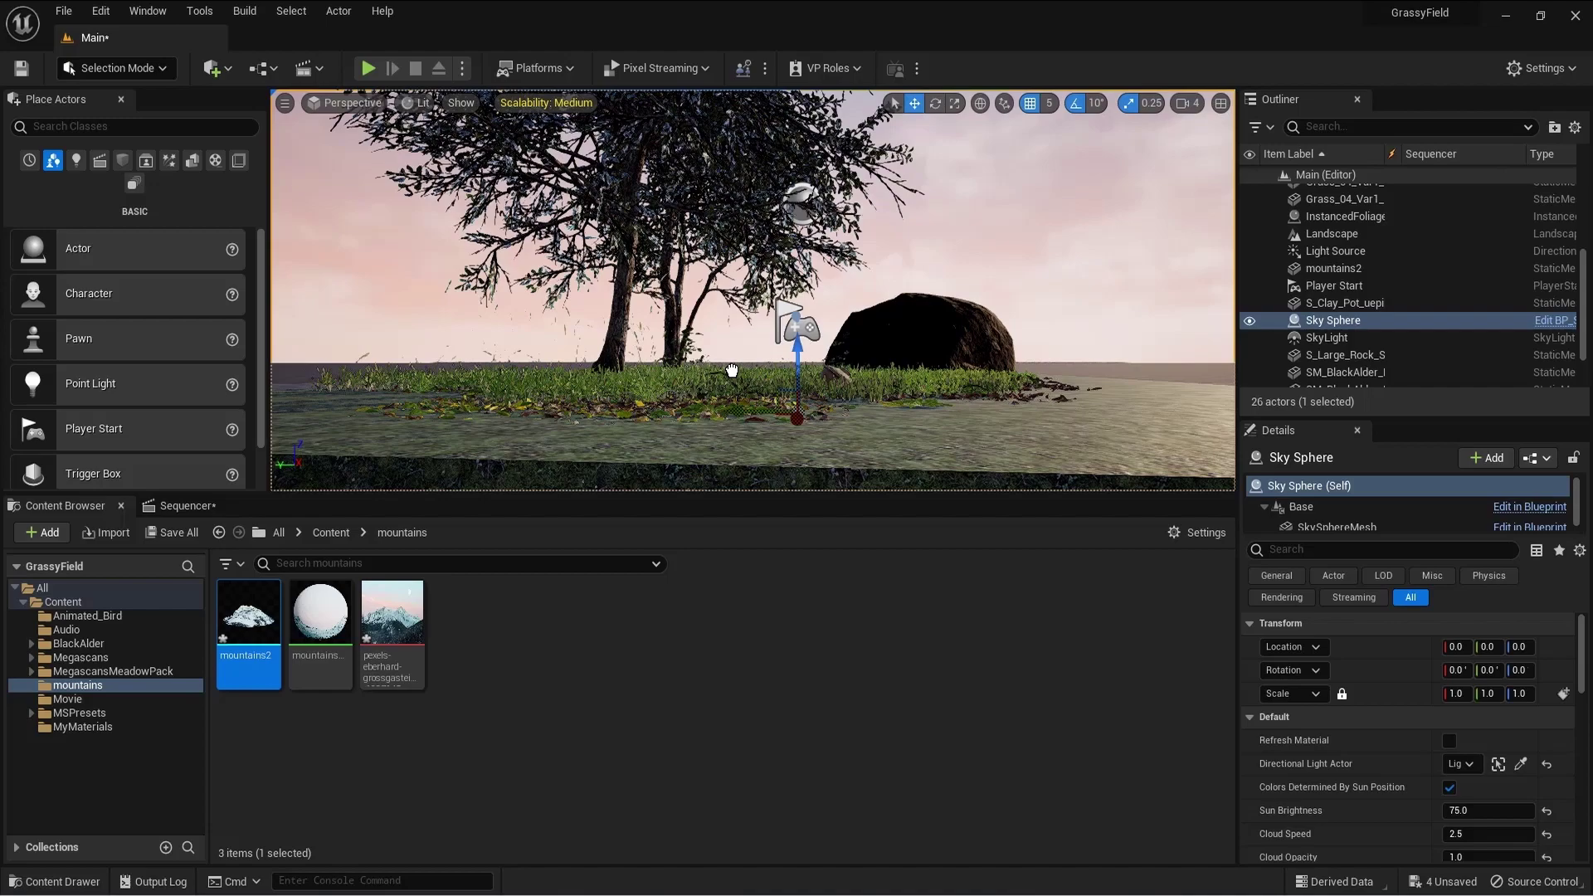
{"action": "left_click_drag", "start_coordinate": [731, 375], "coordinate": [730, 373]}
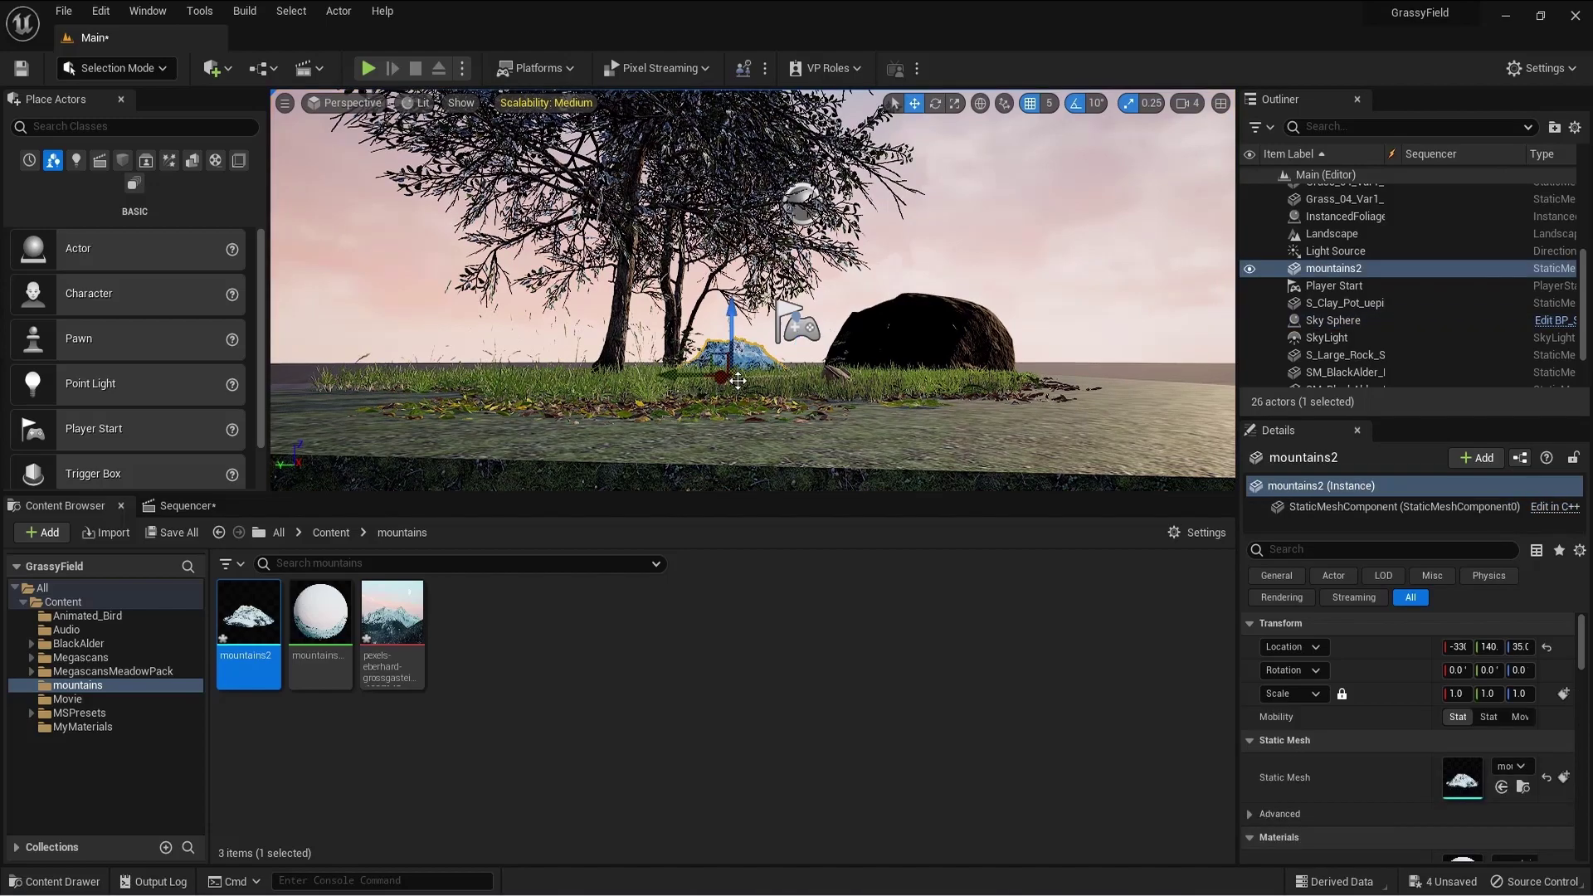
{"action": "right_click_drag", "start_coordinate": [731, 373], "coordinate": [731, 432]}
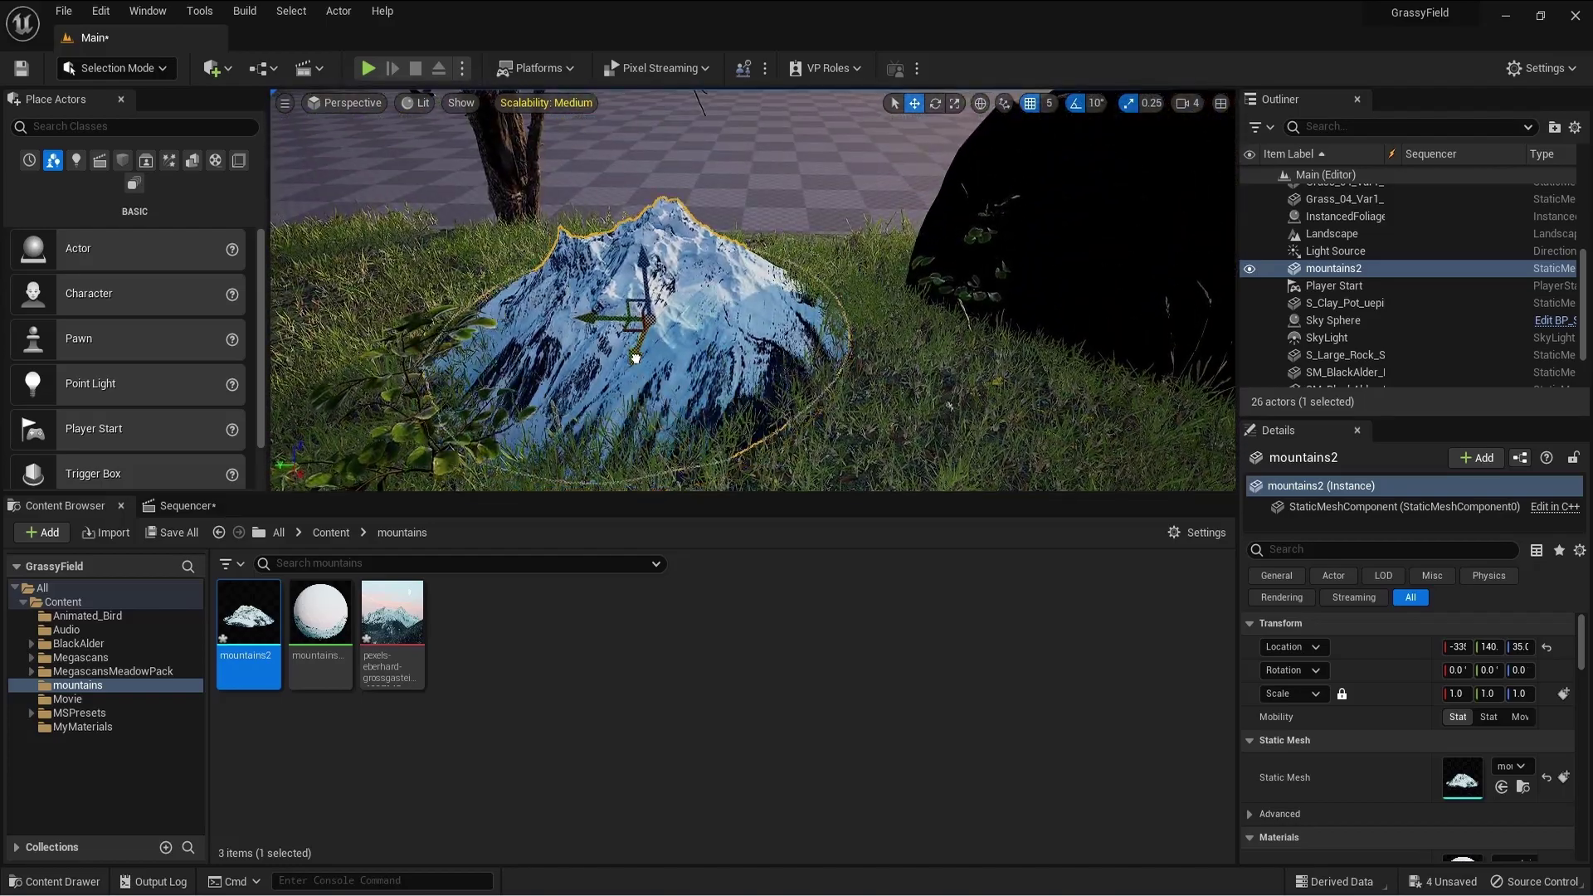
{"action": "key", "text": "f"}
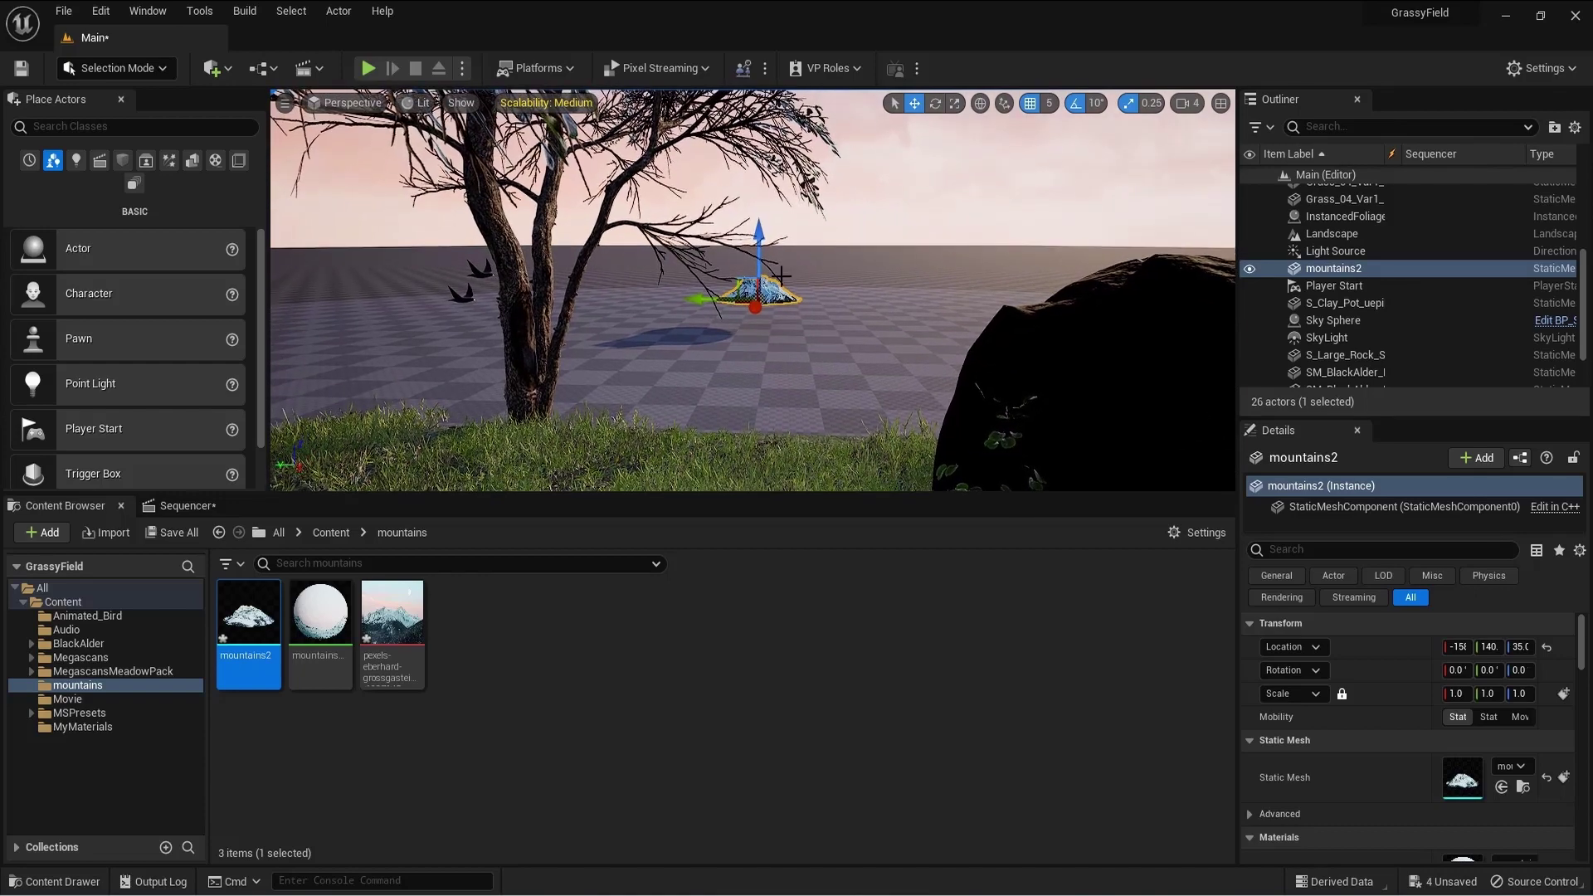
{"action": "right_click_drag", "start_coordinate": [770, 304], "coordinate": [722, 285]}
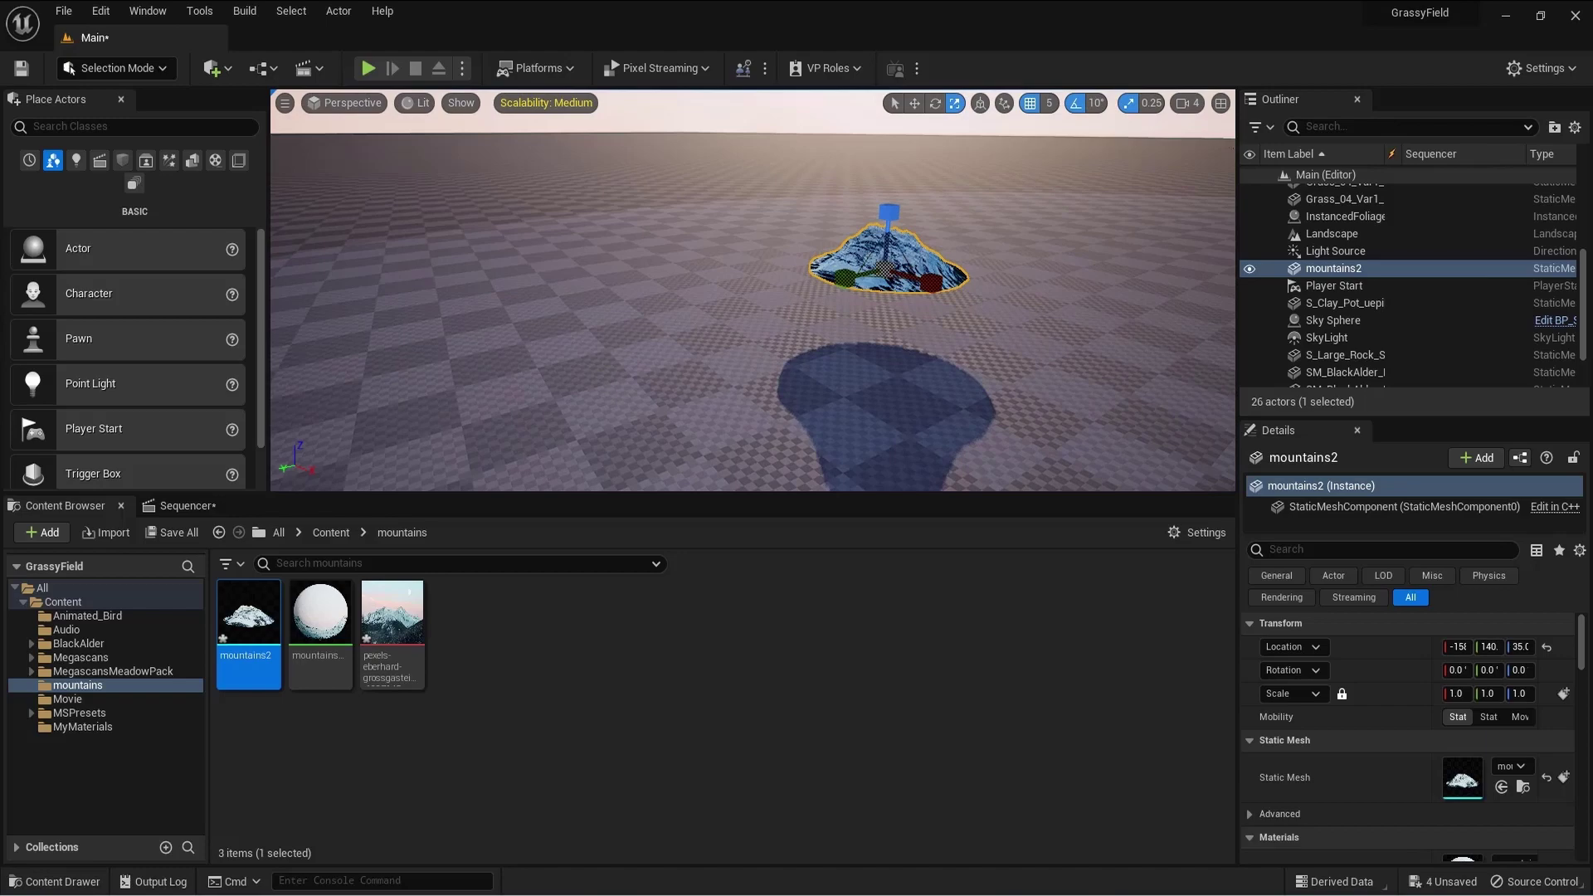
{"action": "right_click_drag", "start_coordinate": [801, 283], "coordinate": [831, 235]}
{"action": "key", "text": "w"}
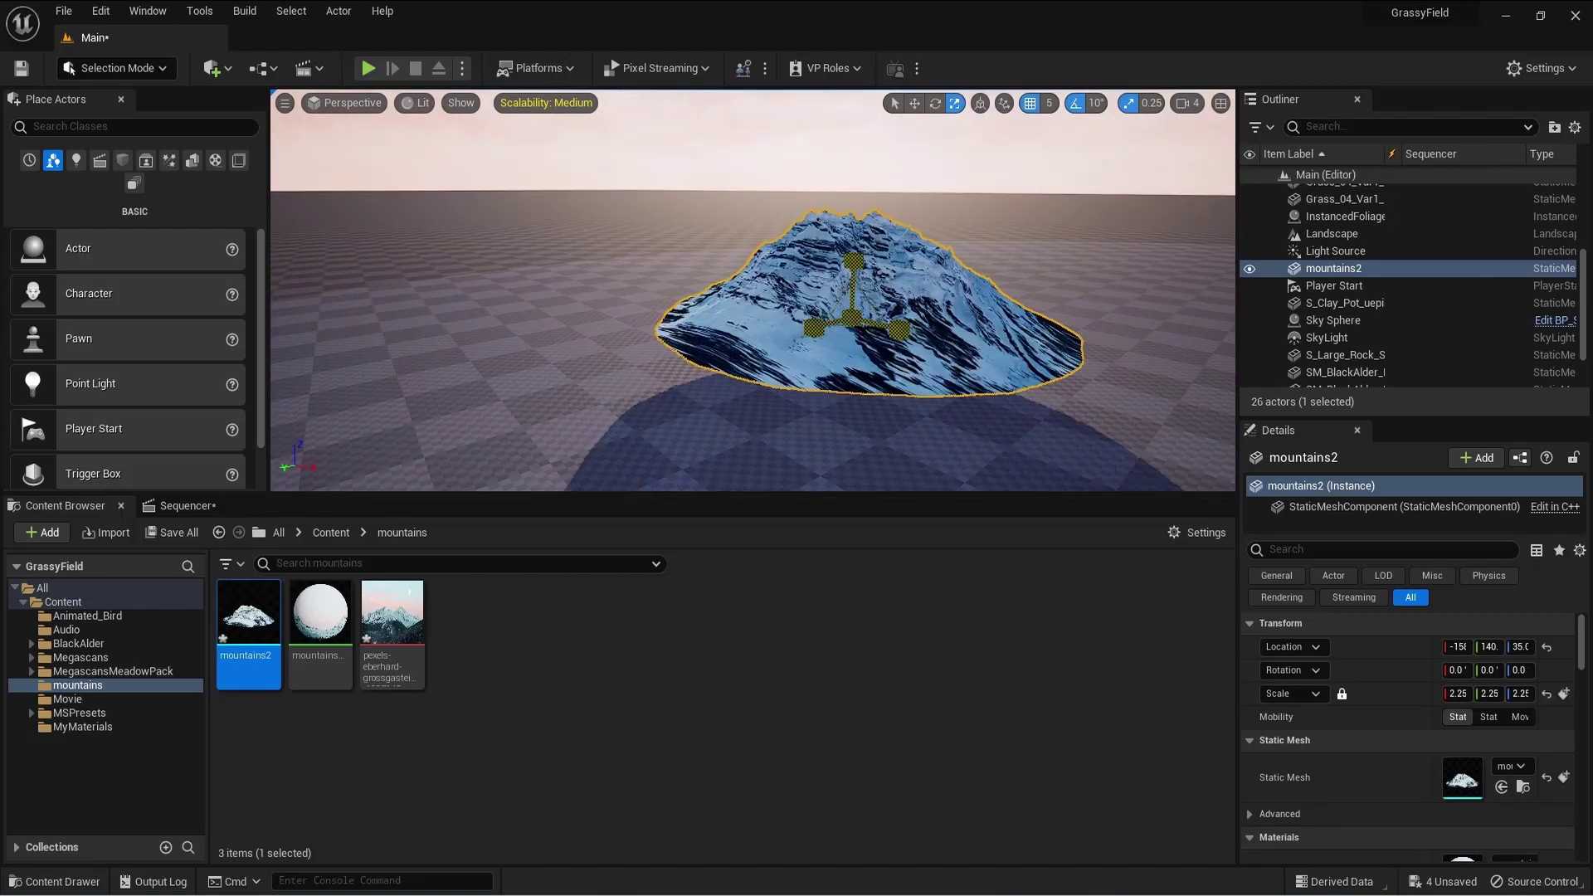
Scale the mountain up to 4.5 and look it over among the trees and grass
{"action": "left_click_drag", "start_coordinate": [852, 318], "coordinate": [917, 265]}
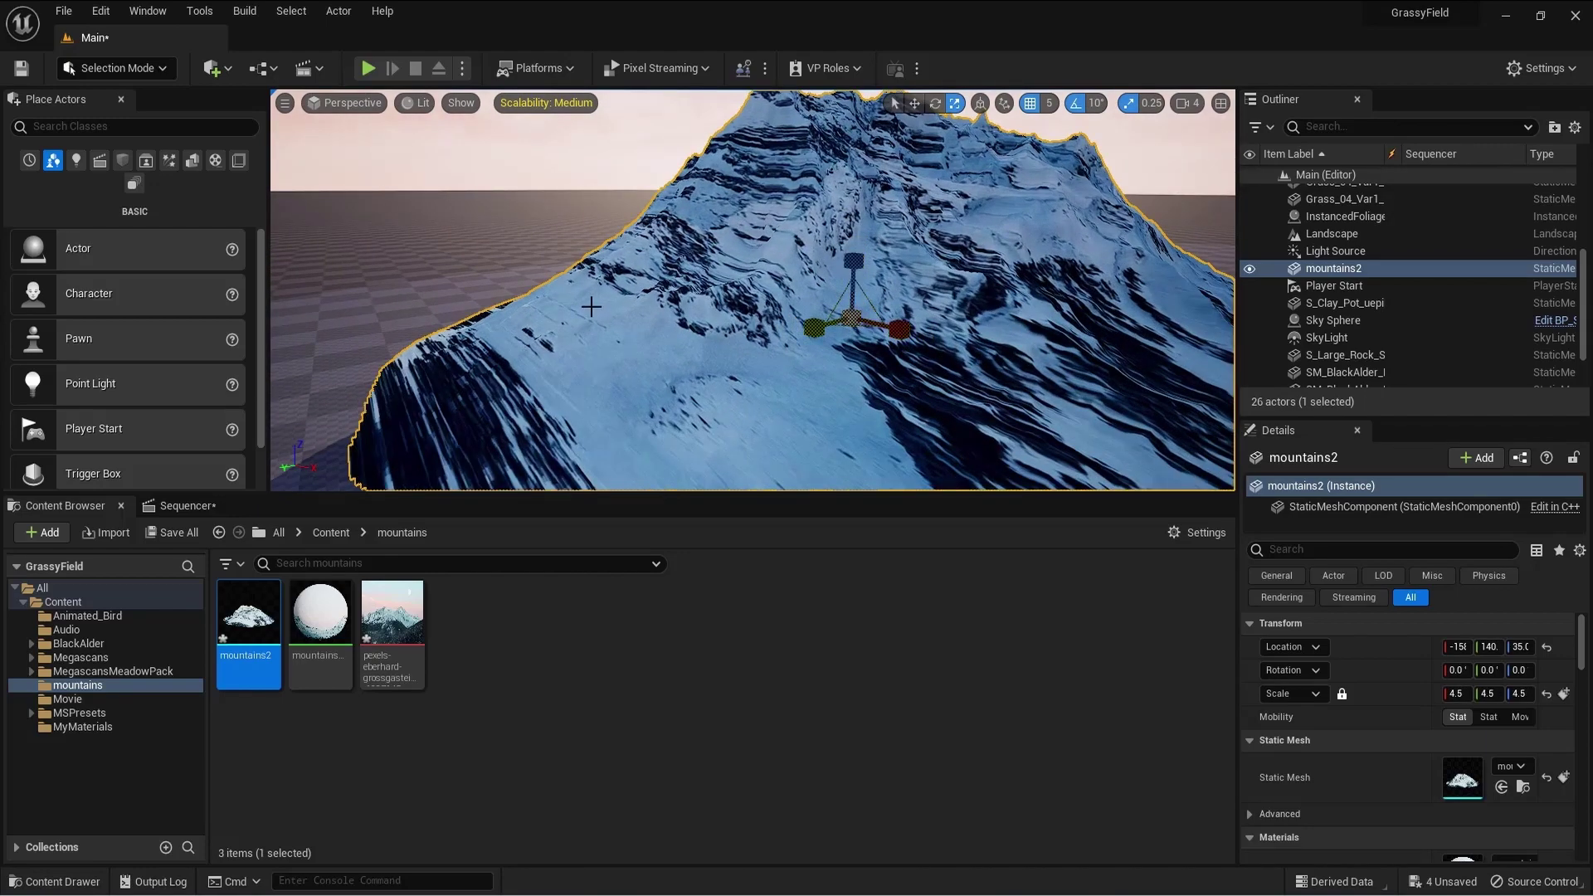
{"action": "key", "text": "s"}
{"action": "right_click_drag", "start_coordinate": [591, 307], "coordinate": [514, 356]}
{"action": "key", "text": "w"}
{"action": "key", "text": "s"}
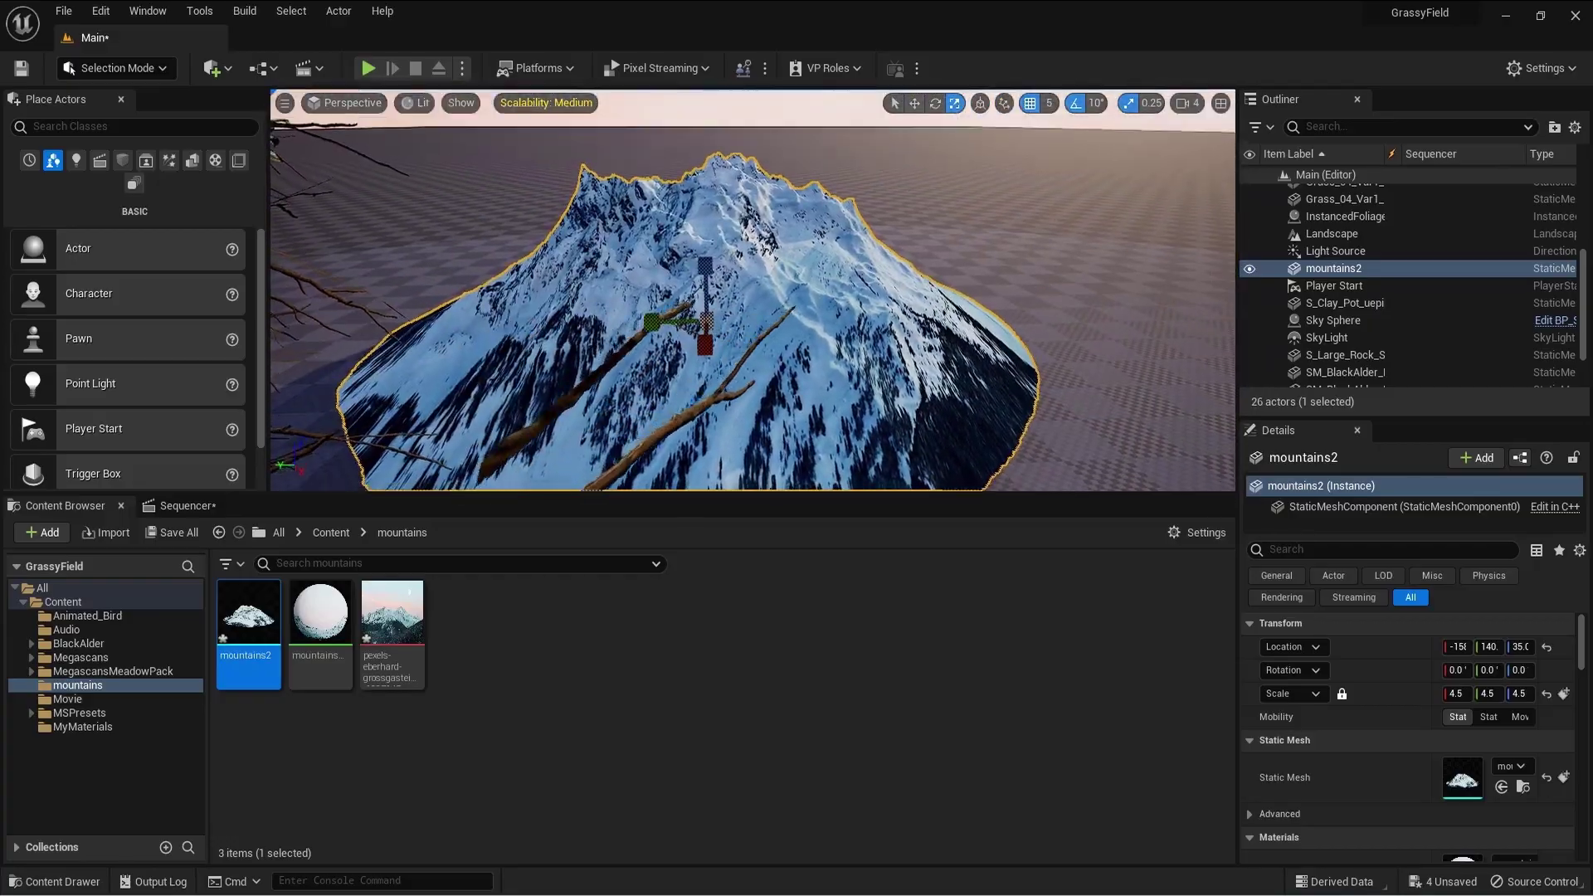
{"action": "right_click_drag", "start_coordinate": [676, 319], "coordinate": [675, 336]}
Push the mountain far away along X and rescale it uniformly, ending at 5.25
{"action": "key", "text": "w"}
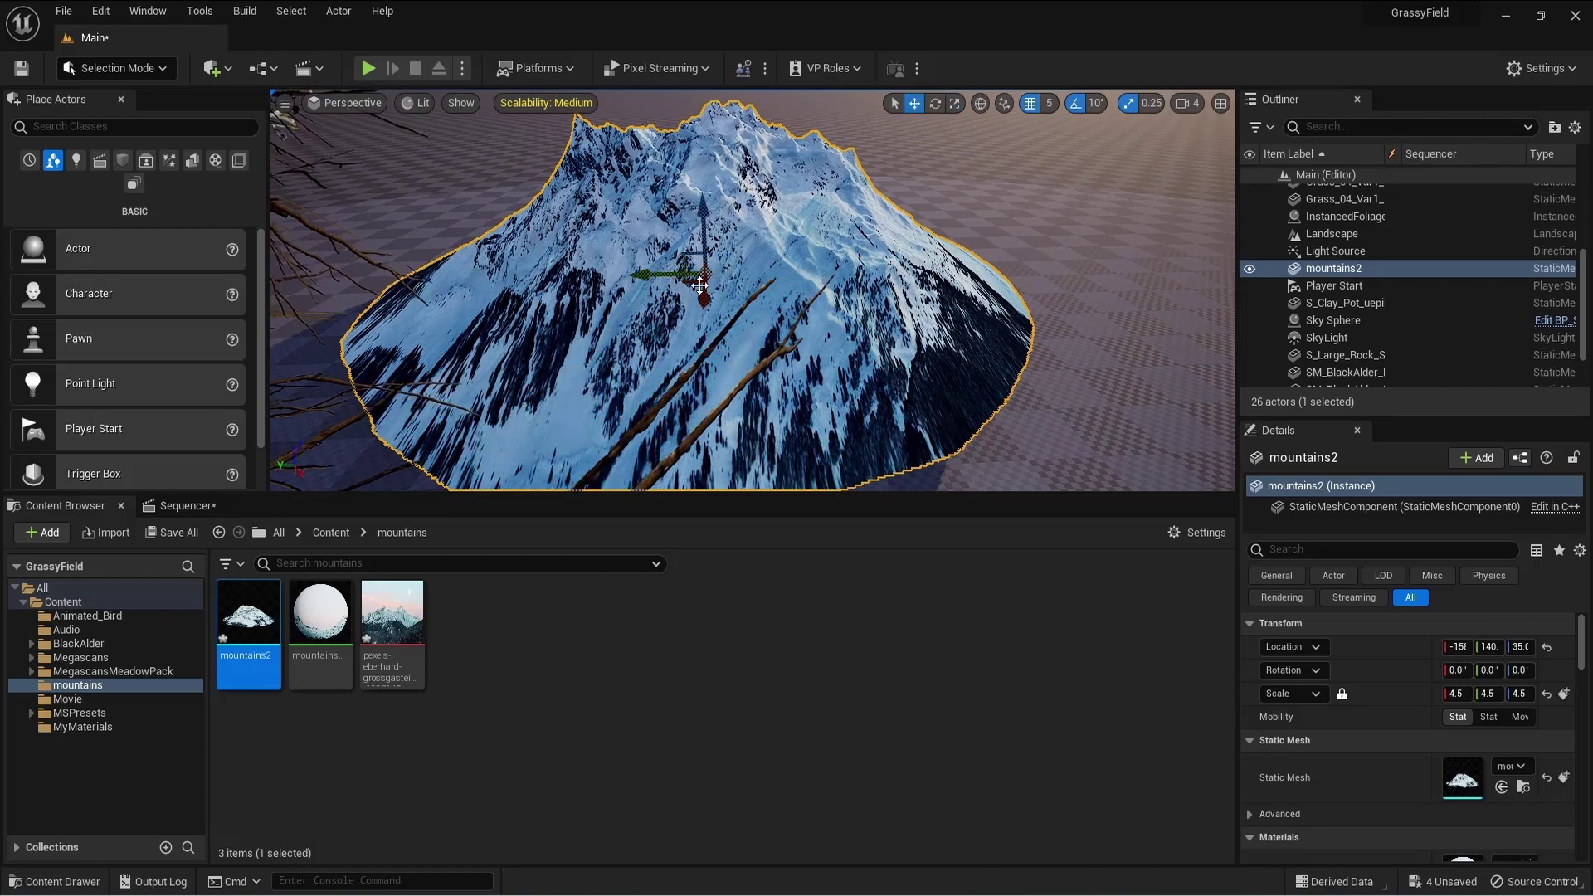
{"action": "left_click_drag", "start_coordinate": [699, 285], "coordinate": [749, 123]}
{"action": "key", "text": "f"}
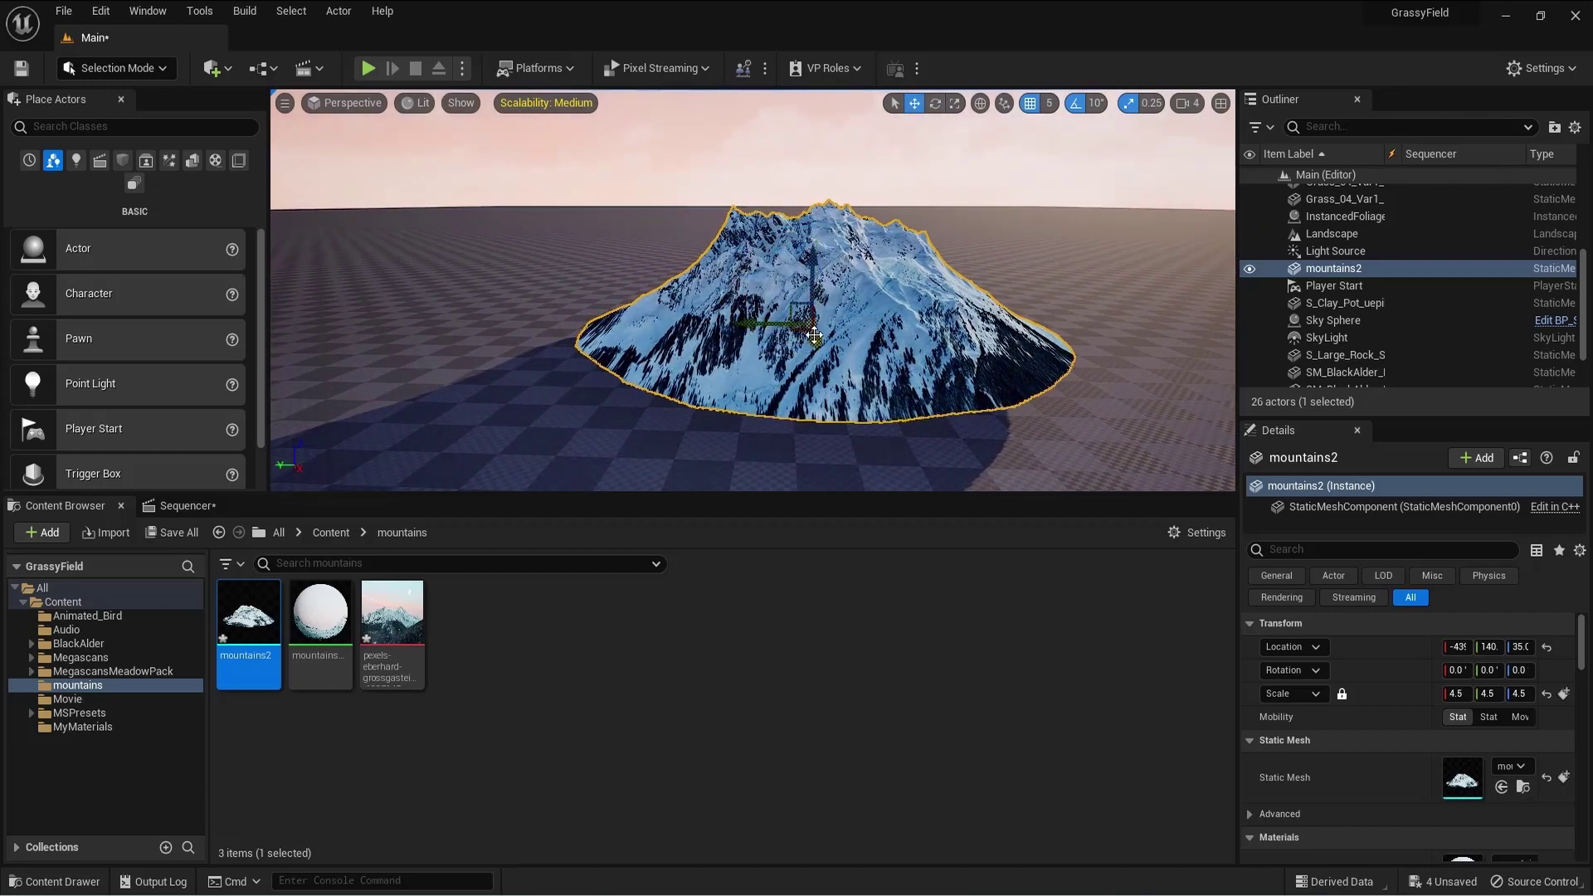
{"action": "key", "text": "r"}
{"action": "left_click_drag", "start_coordinate": [813, 322], "coordinate": [821, 316]}
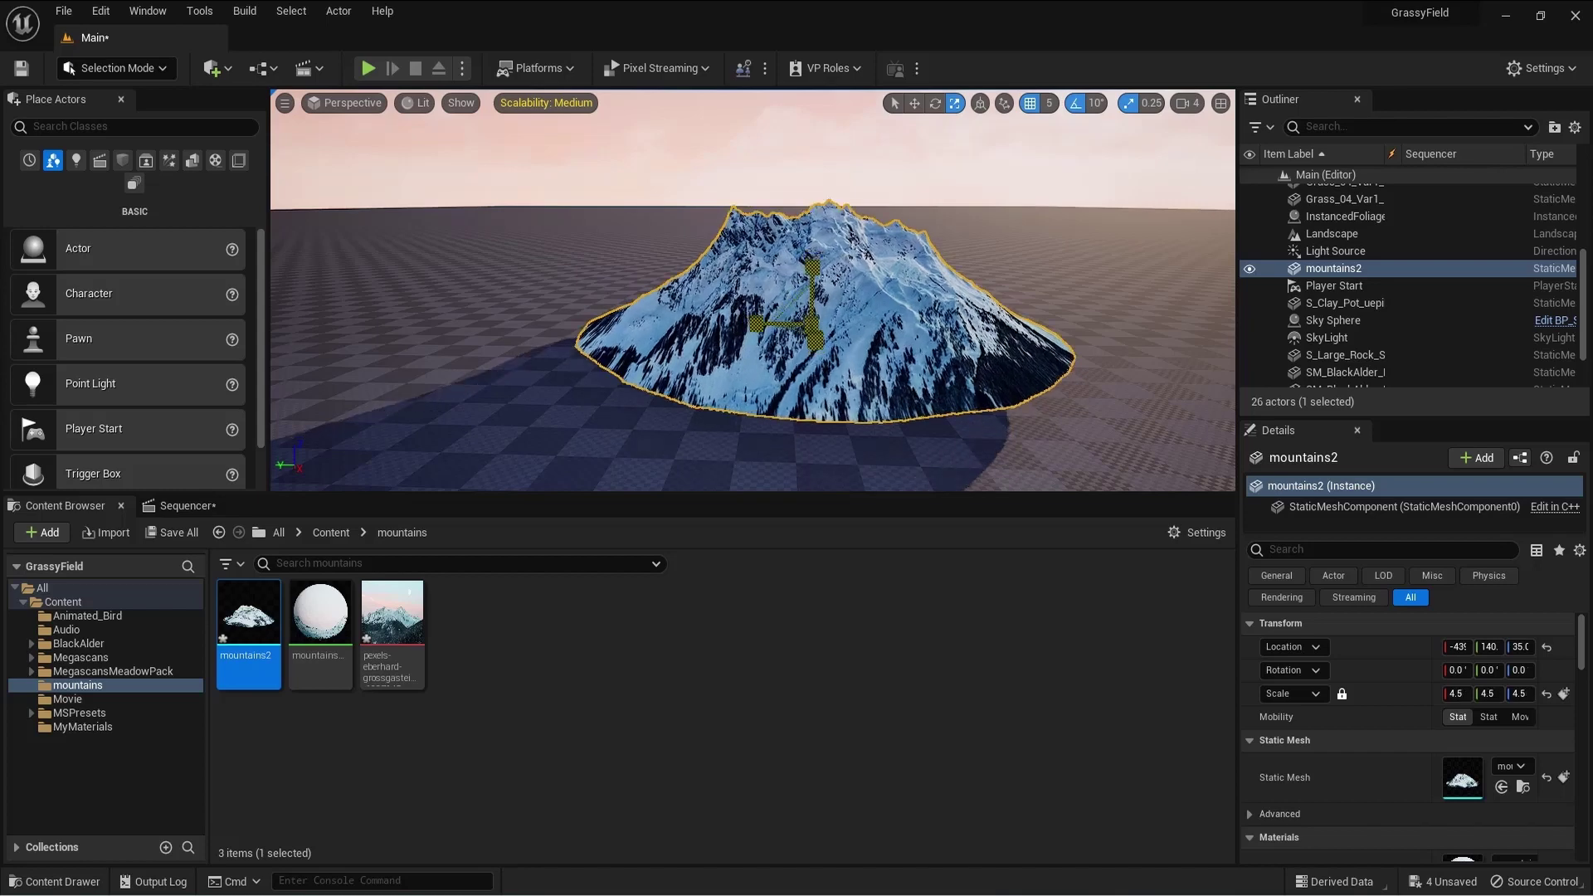
Look through the Sequencer cinematic camera and scale mountains2 to 4.5 in X and Z
{"action": "left_click", "coordinate": [1012, 214]}
{"action": "right_click", "coordinate": [923, 239]}
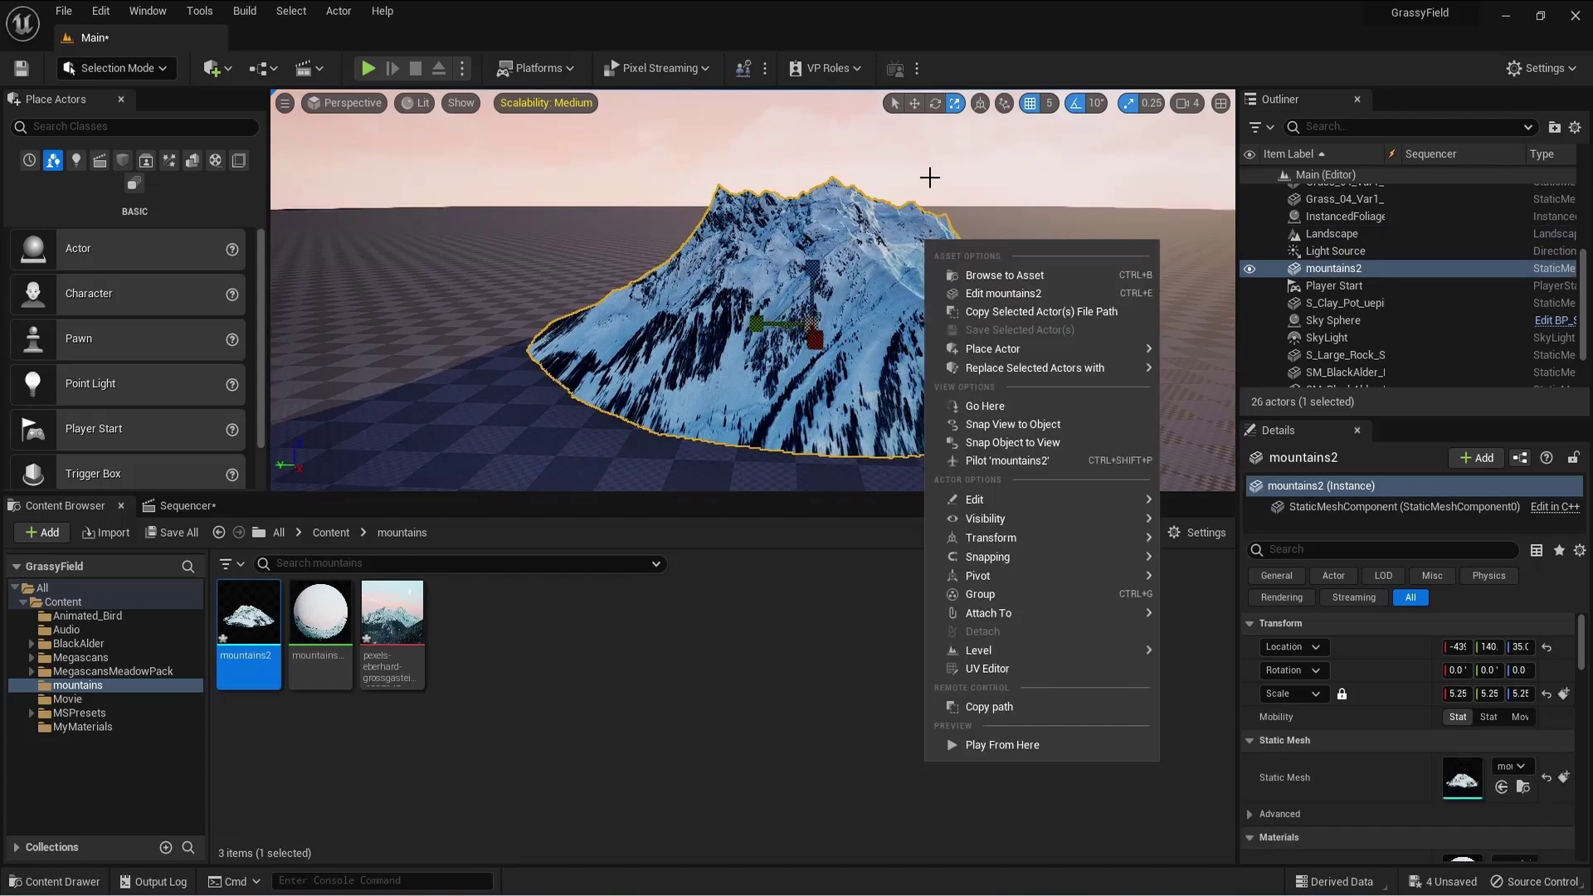
{"action": "left_click", "coordinate": [916, 163]}
{"action": "right_click_drag", "start_coordinate": [916, 162], "coordinate": [664, 189]}
{"action": "key", "text": "w"}
{"action": "left_click", "coordinate": [187, 505]}
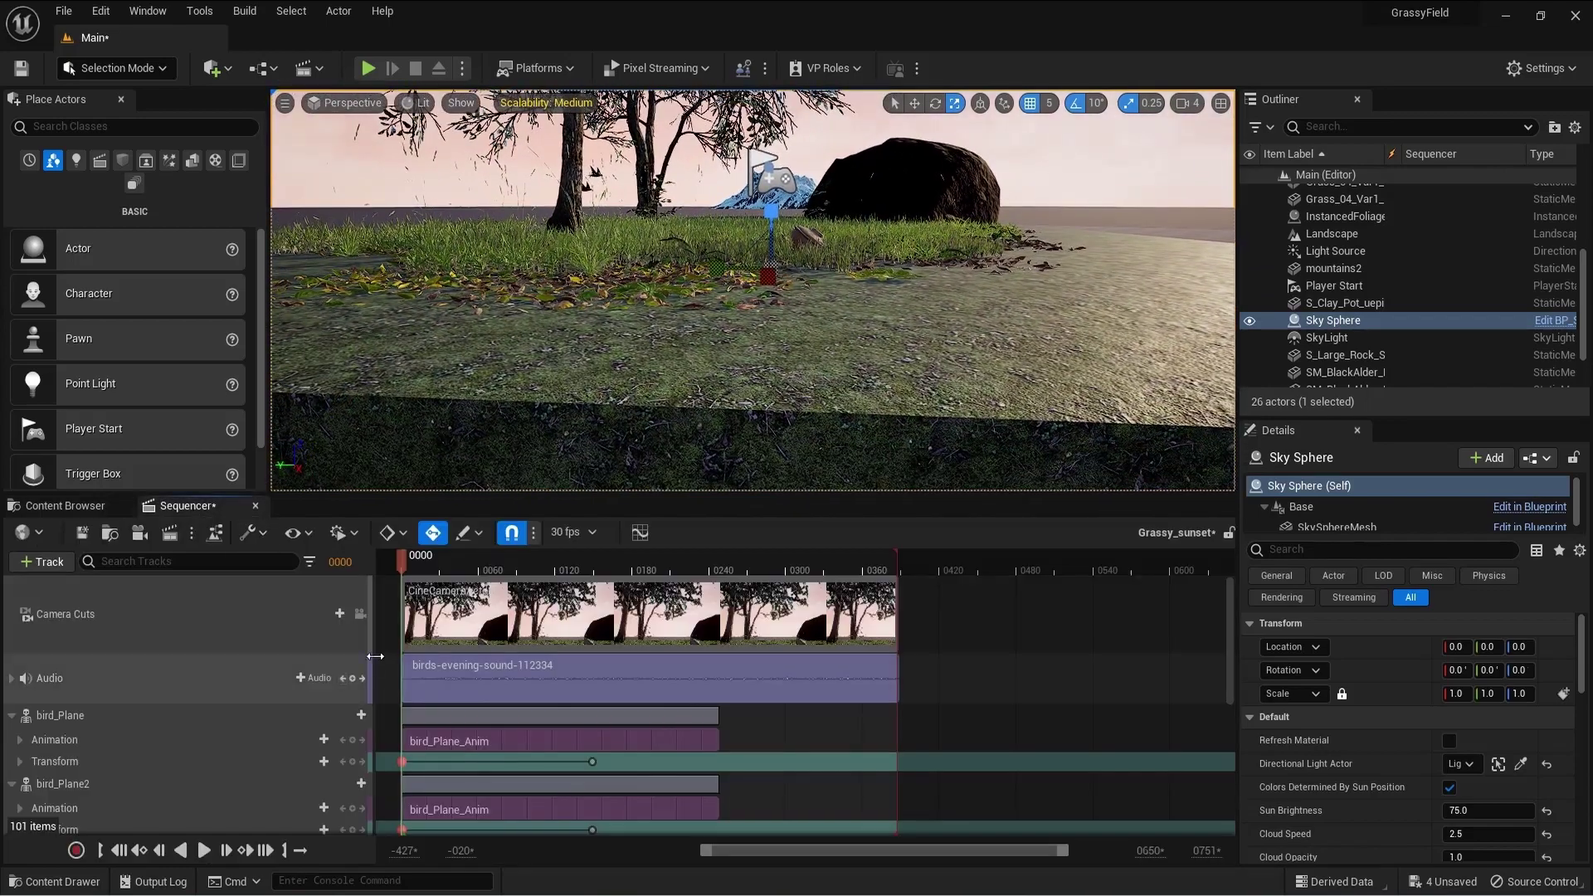
{"action": "left_click", "coordinate": [362, 614]}
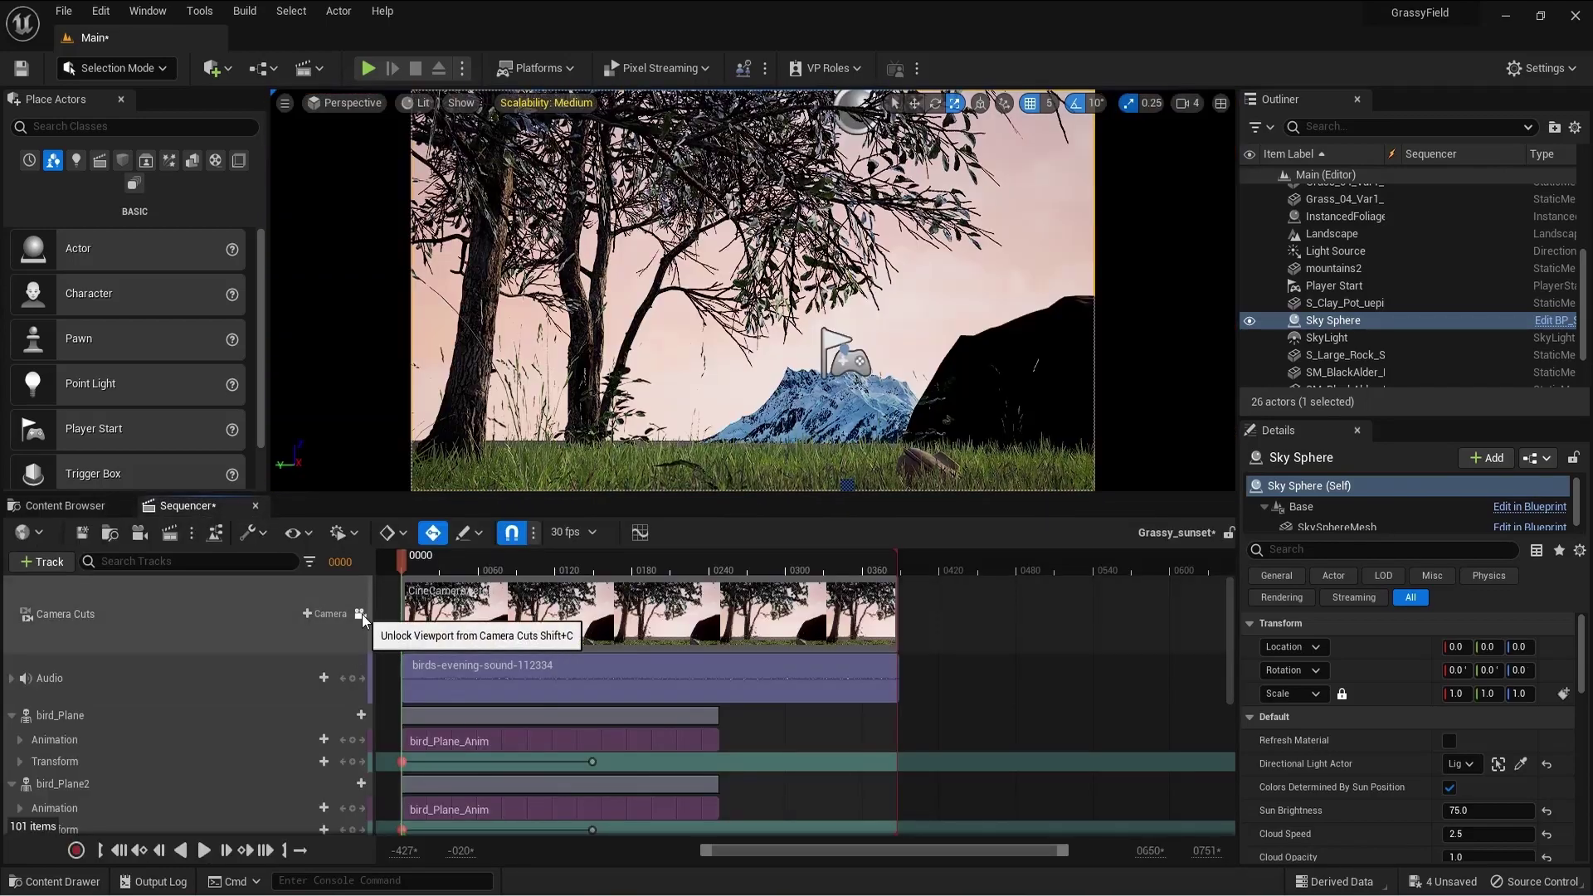
{"action": "left_click", "coordinate": [822, 331]}
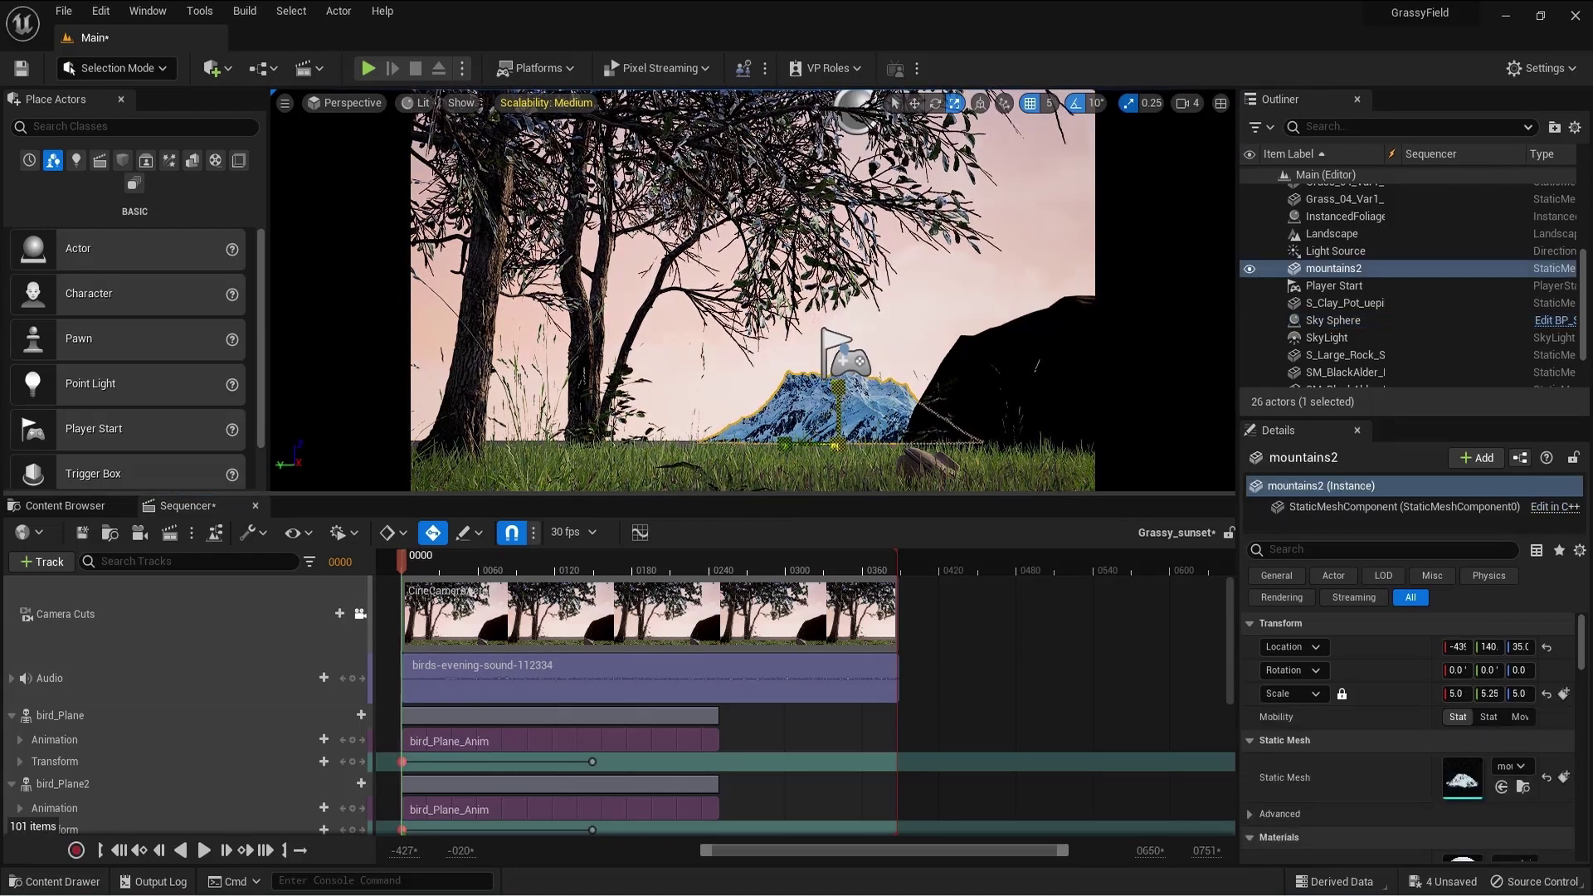
{"action": "left_click_drag", "start_coordinate": [838, 399], "coordinate": [838, 416]}
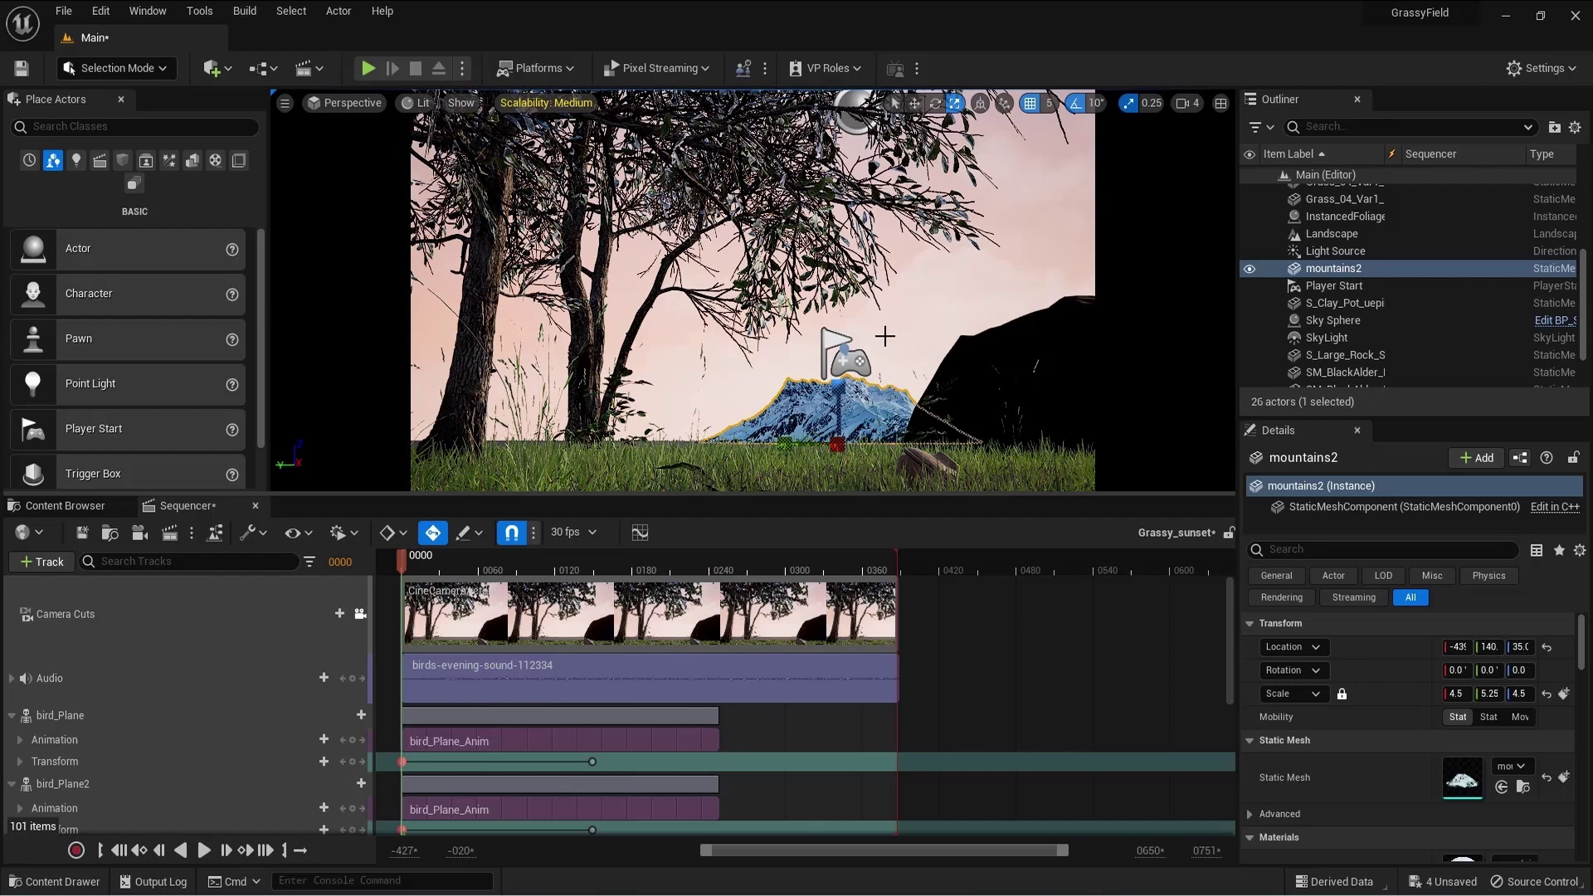
Alt-drag a duplicate of mountains2, mountains3, to sit beside it on the left
{"action": "left_click", "coordinate": [896, 311]}
{"action": "left_click", "coordinate": [853, 410]}
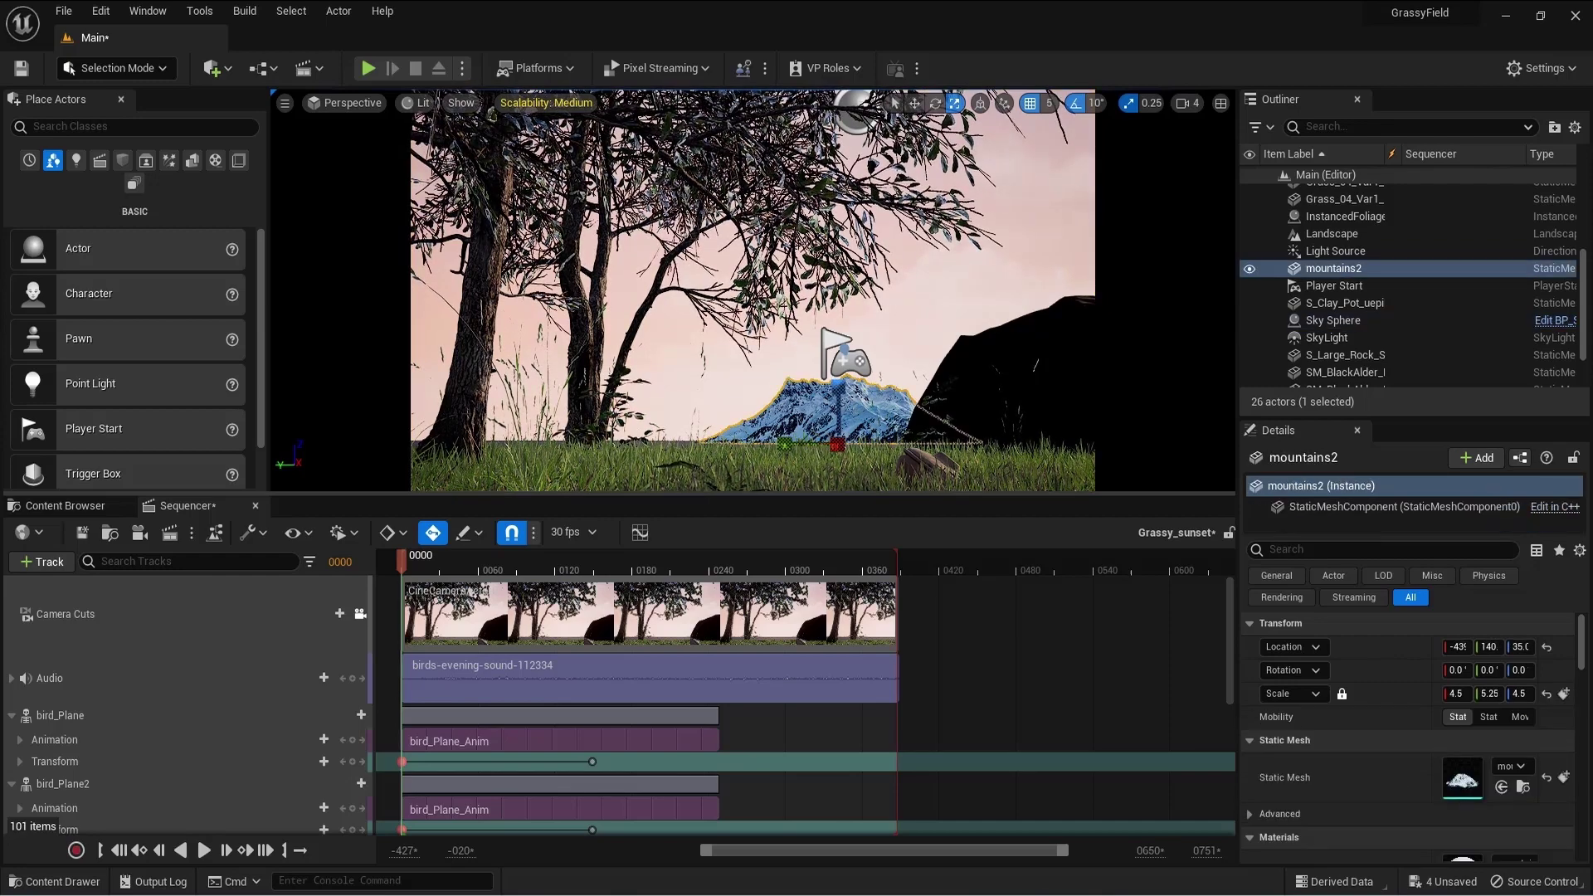
{"action": "left_click", "coordinate": [900, 343]}
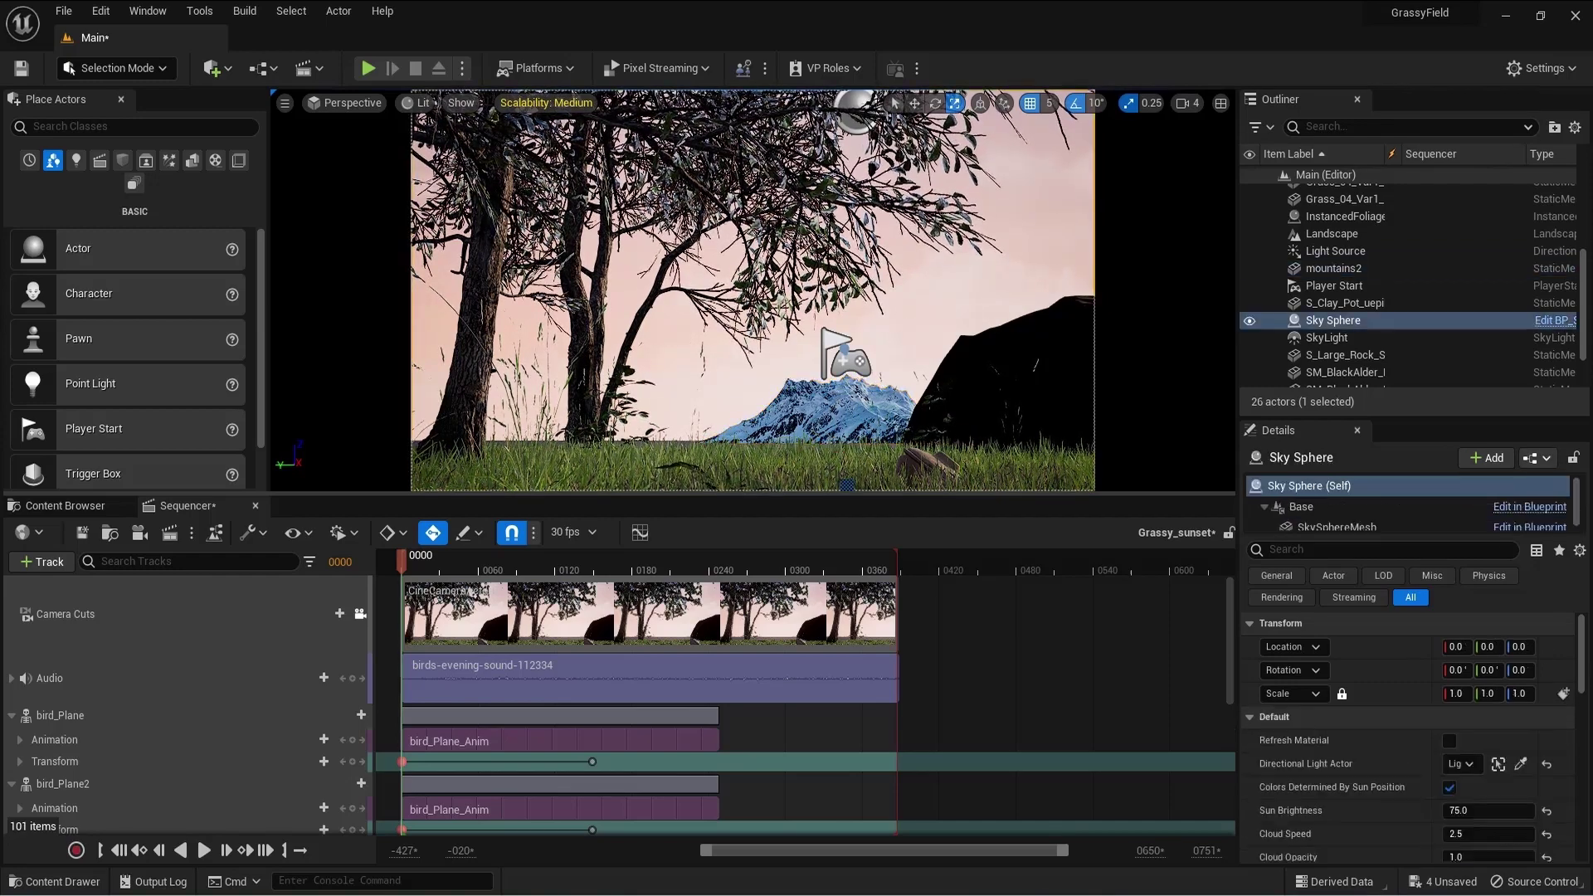
{"action": "left_click", "coordinate": [861, 409]}
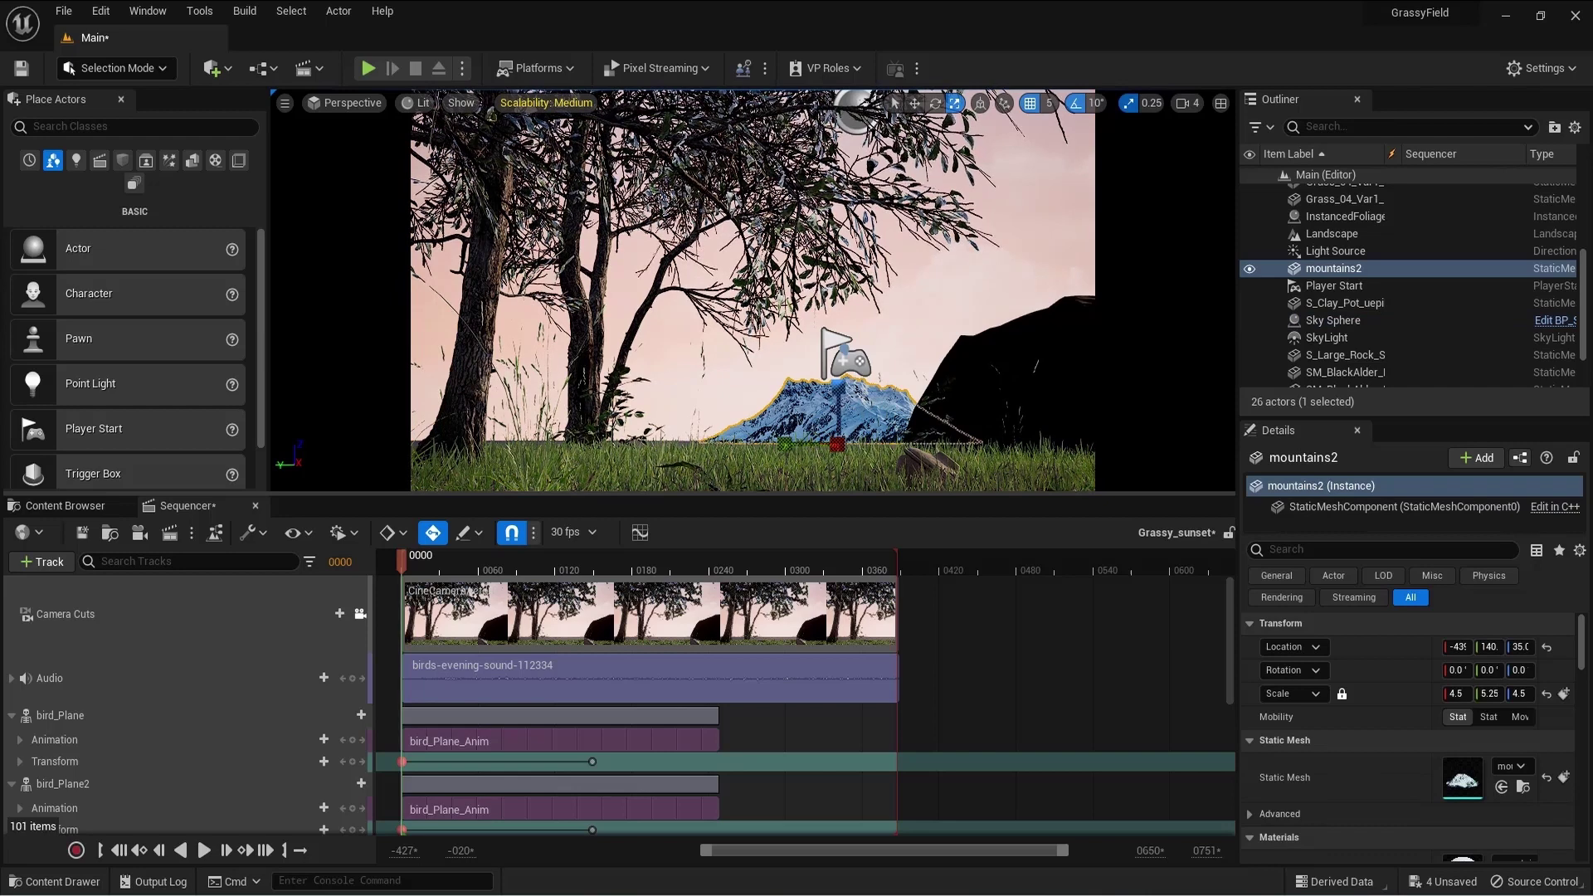
{"action": "key", "text": "w"}
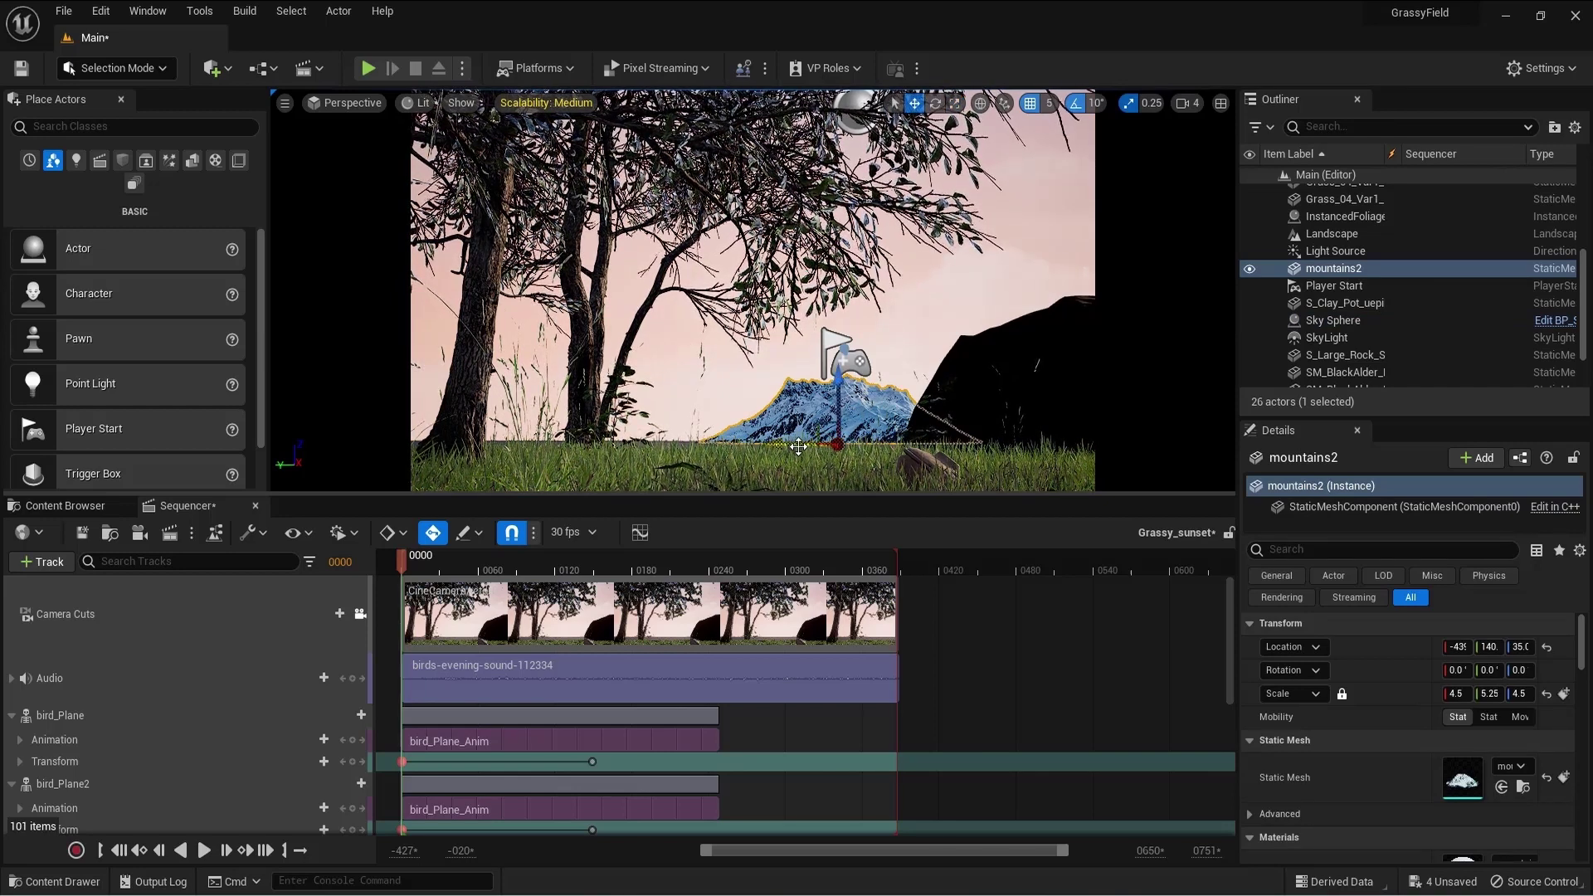
{"action": "left_click_drag", "start_coordinate": [801, 444], "coordinate": [607, 418], "text": "alt"}
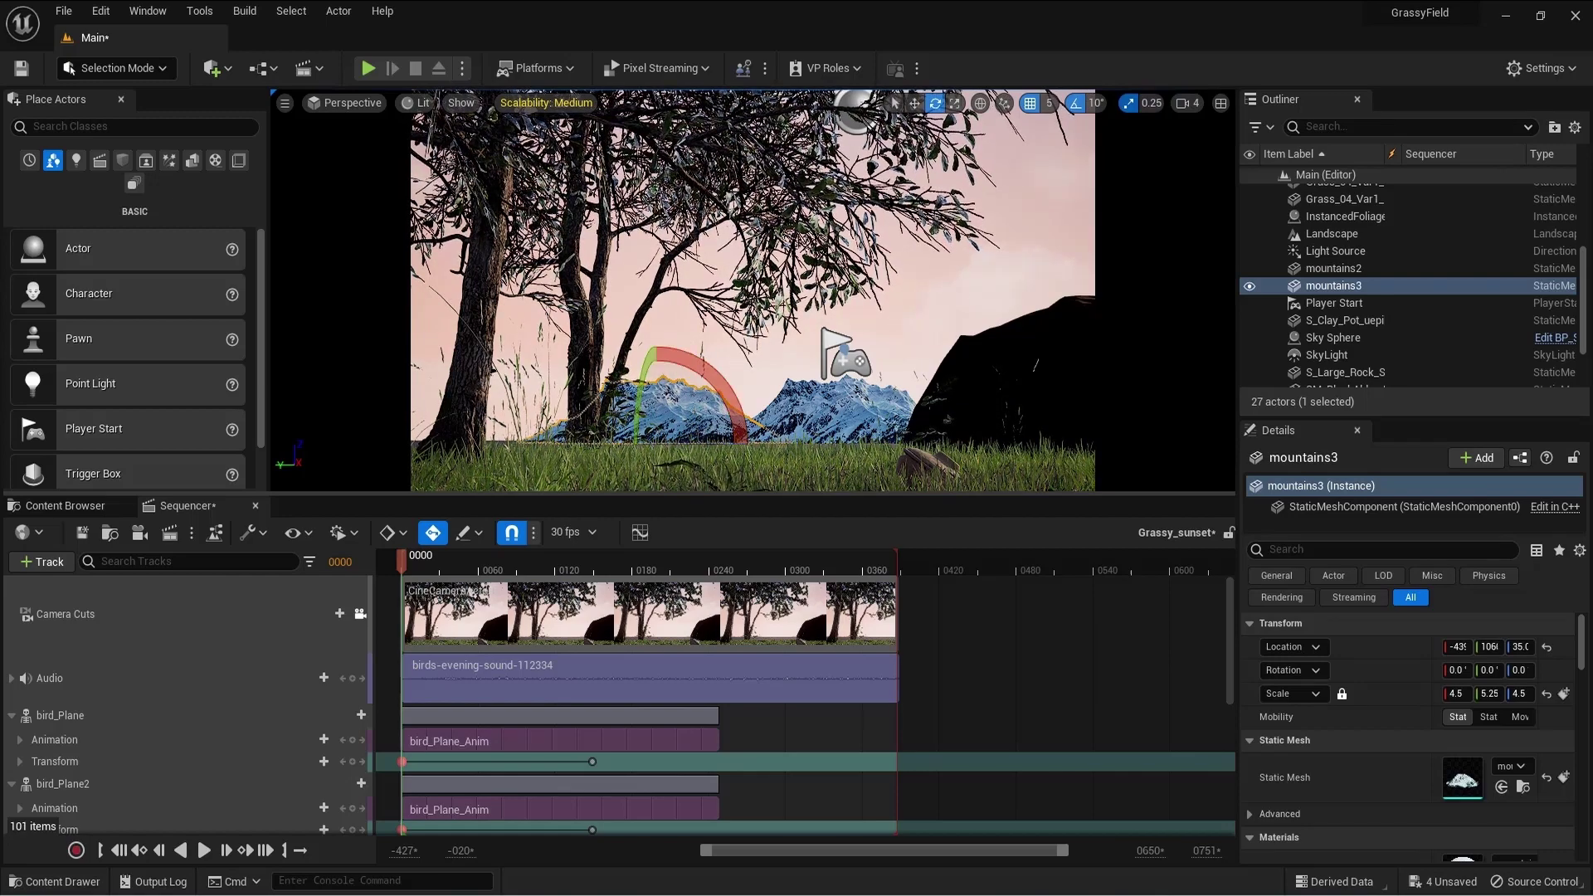
Unlock the cinematic camera, focus on mountains3 and rotate it about 90 degrees on Z
{"action": "left_click", "coordinate": [116, 506]}
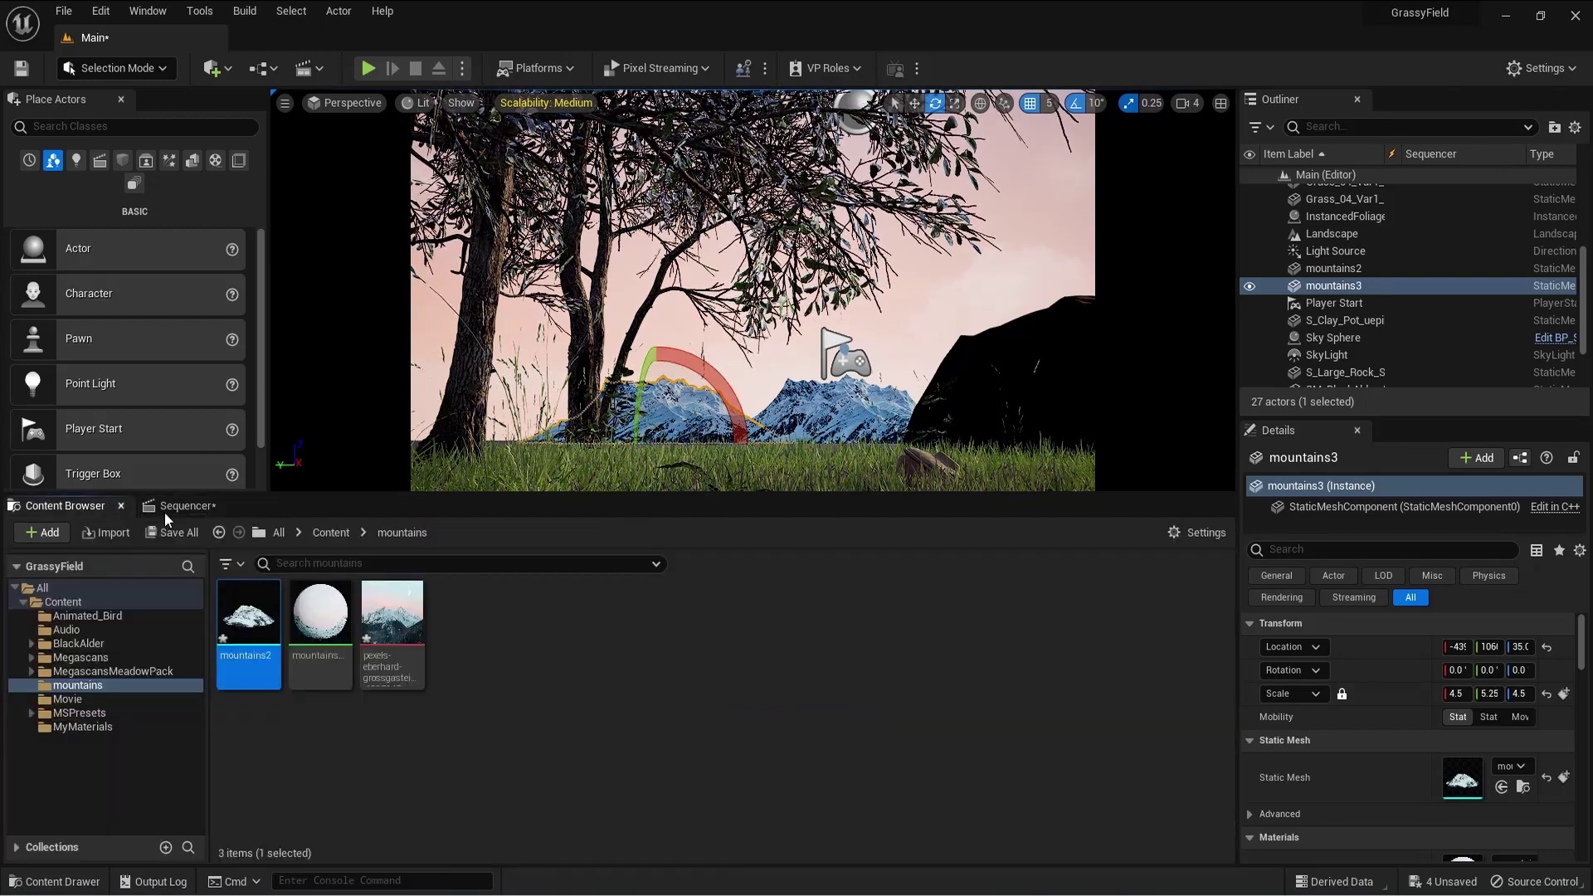
{"action": "left_click", "coordinate": [192, 505]}
{"action": "left_click", "coordinate": [360, 614]}
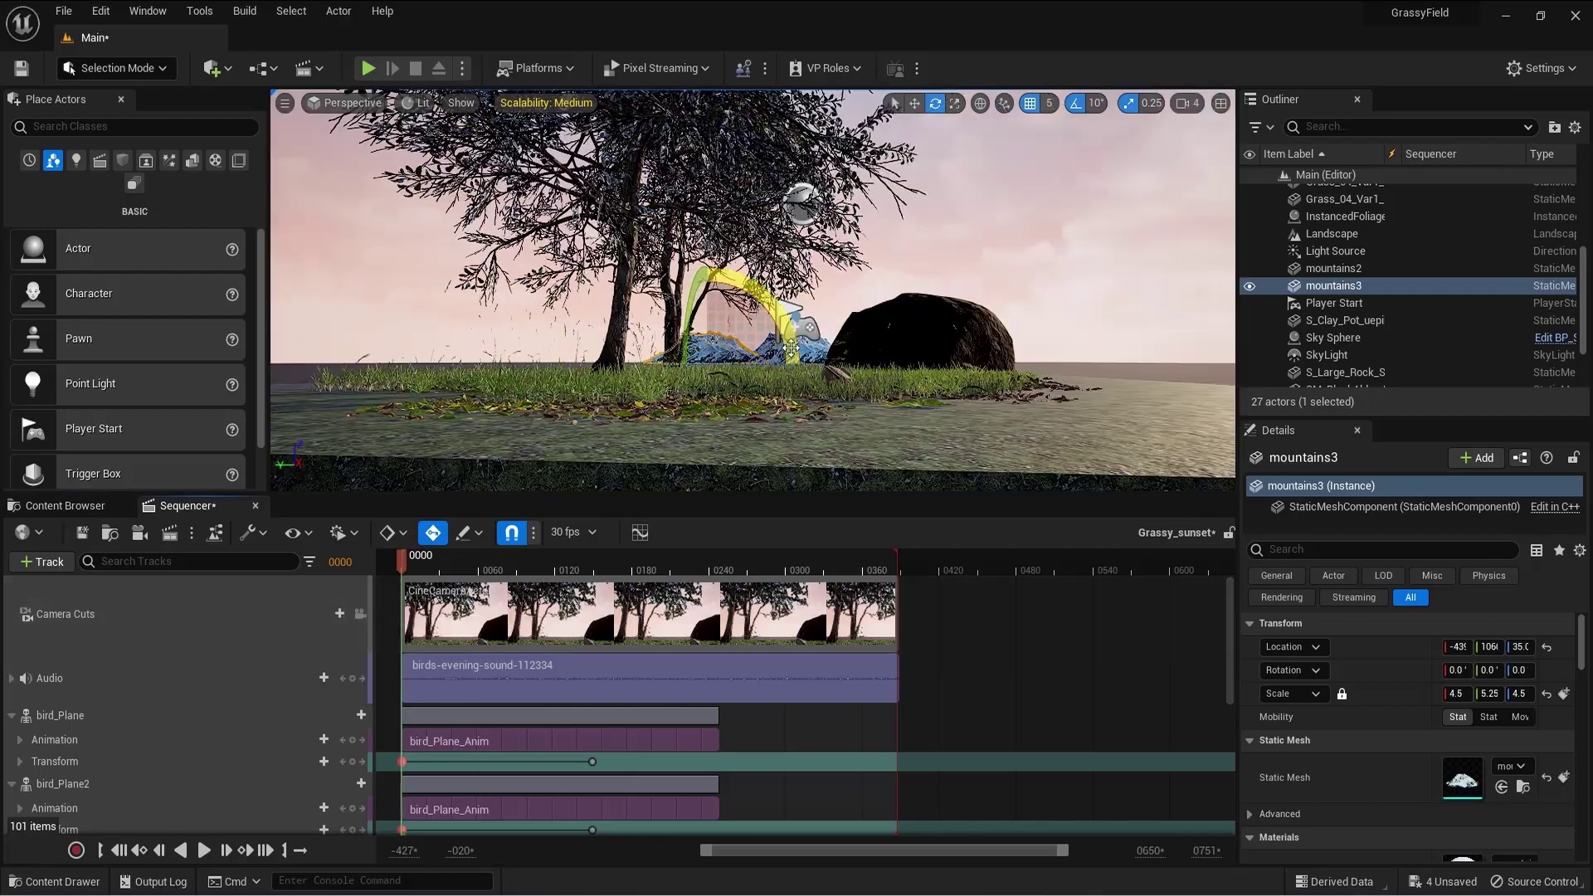
{"action": "key", "text": "f"}
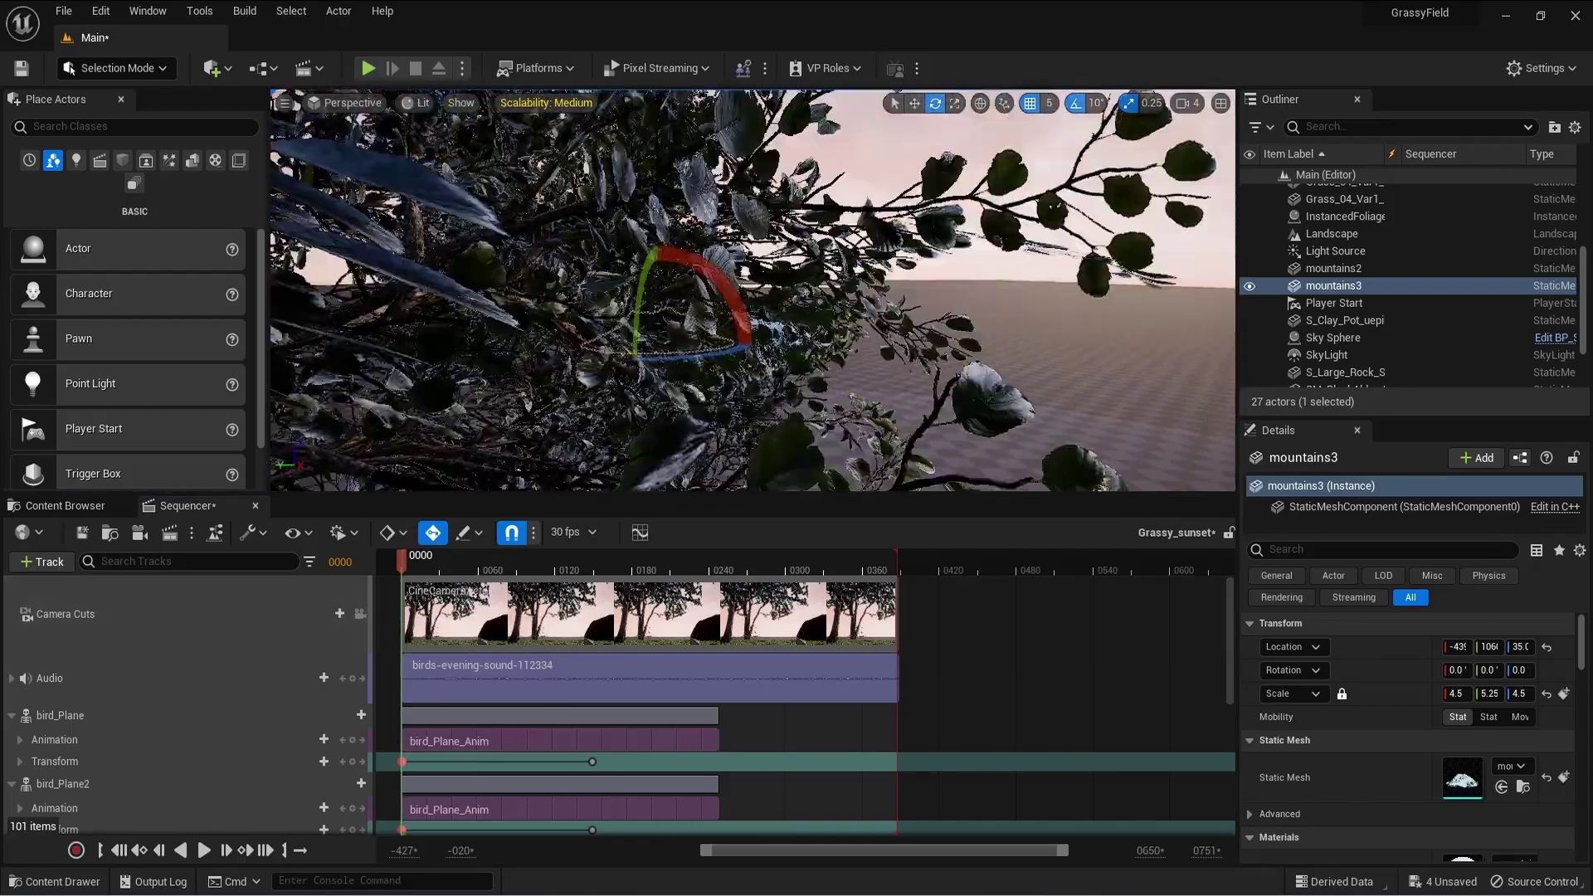
{"action": "key", "text": "w"}
{"action": "right_click_drag", "start_coordinate": [752, 290], "coordinate": [709, 332]}
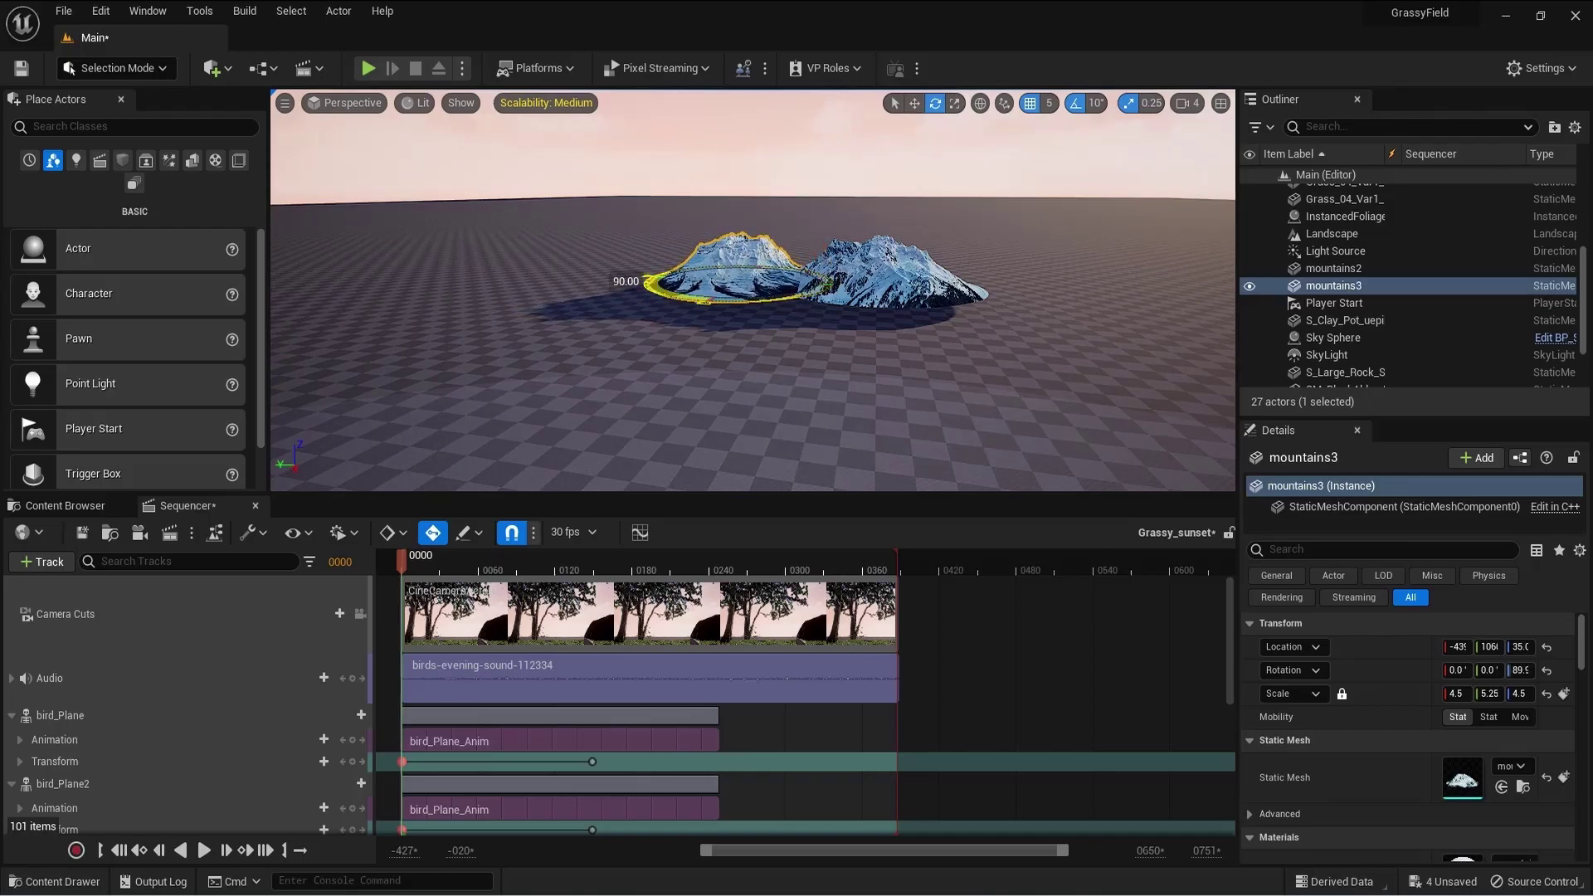
Relock the cinematic camera, deselect the mountain, and play then pause the Sequencer preview
{"action": "key", "text": "w"}
{"action": "right_click_drag", "start_coordinate": [752, 291], "coordinate": [473, 331]}
{"action": "right_click_drag", "start_coordinate": [1067, 166], "coordinate": [1066, 166]}
{"action": "right_click_drag", "start_coordinate": [752, 290], "coordinate": [759, 374]}
{"action": "right_click_drag", "start_coordinate": [1066, 166], "coordinate": [1067, 165]}
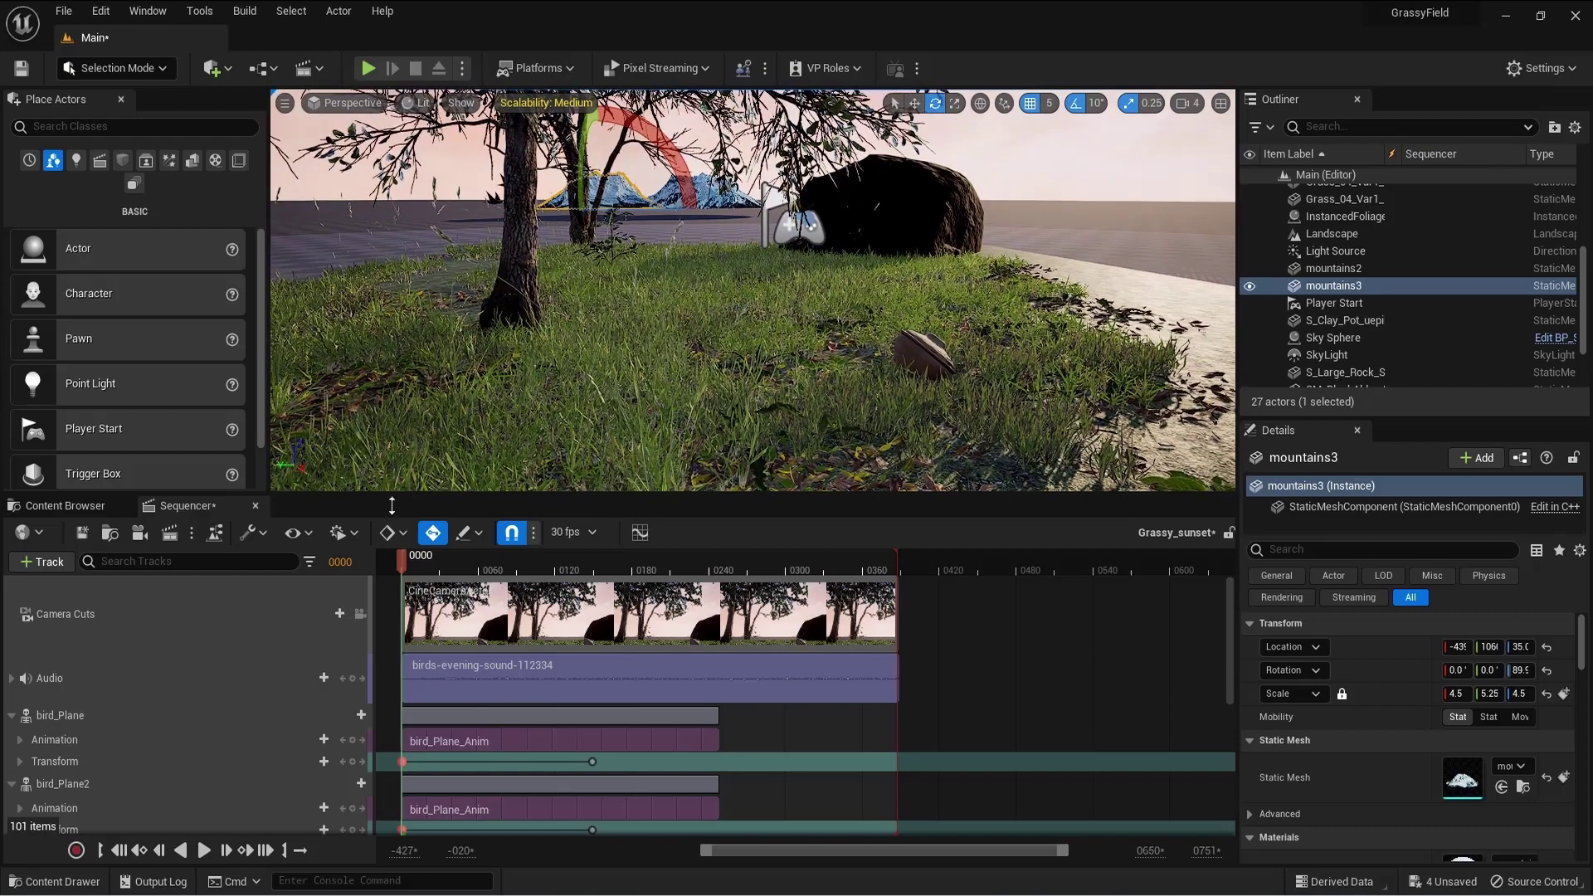
{"action": "left_click", "coordinate": [360, 614]}
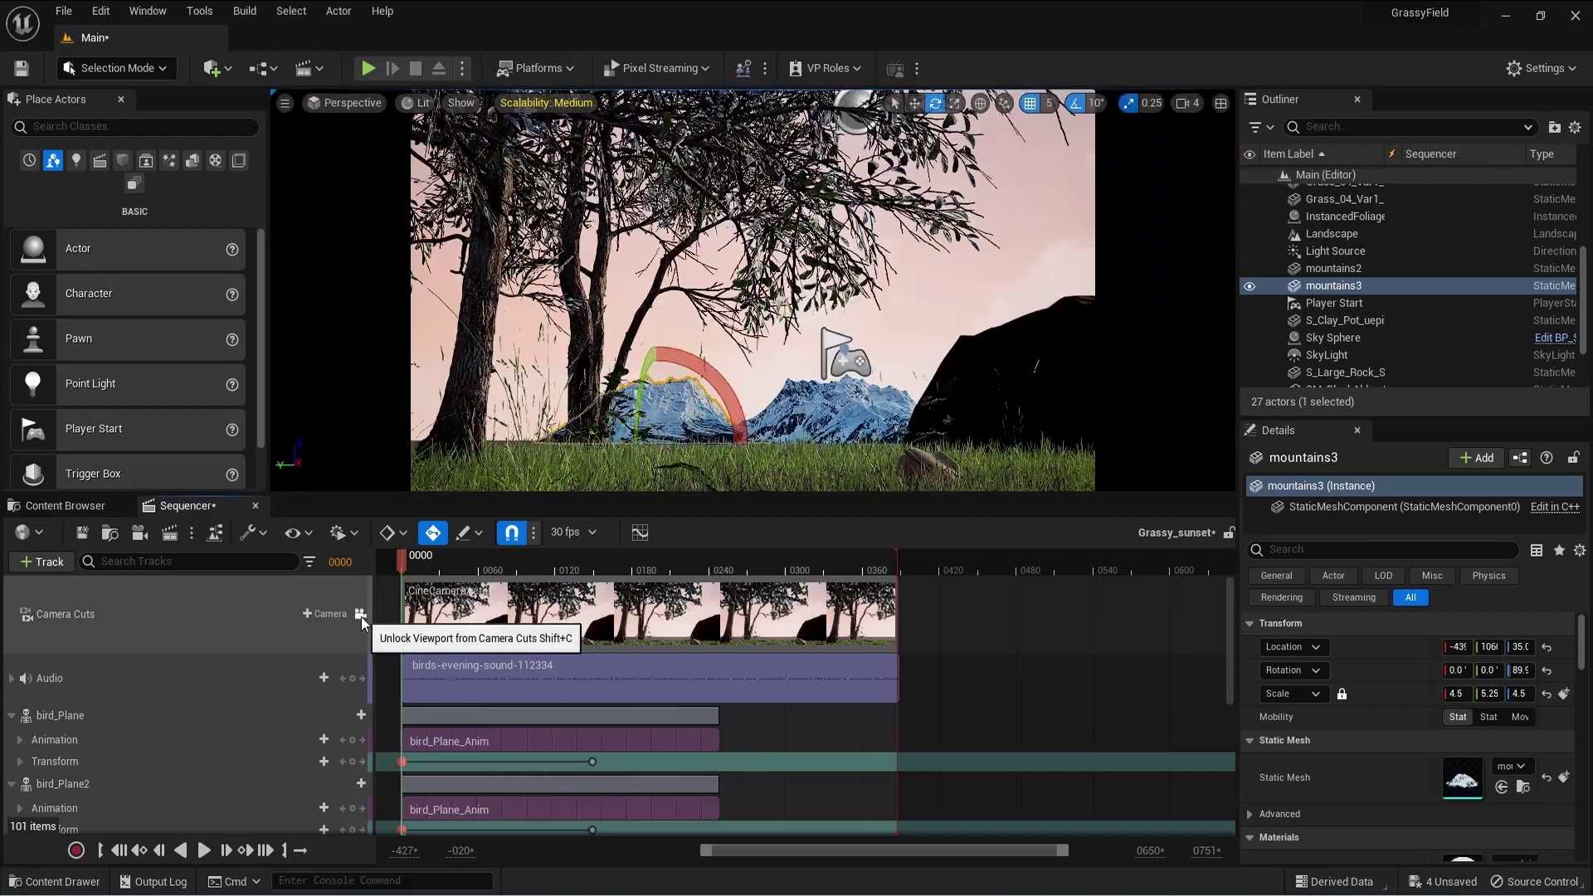
{"action": "left_click", "coordinate": [911, 283]}
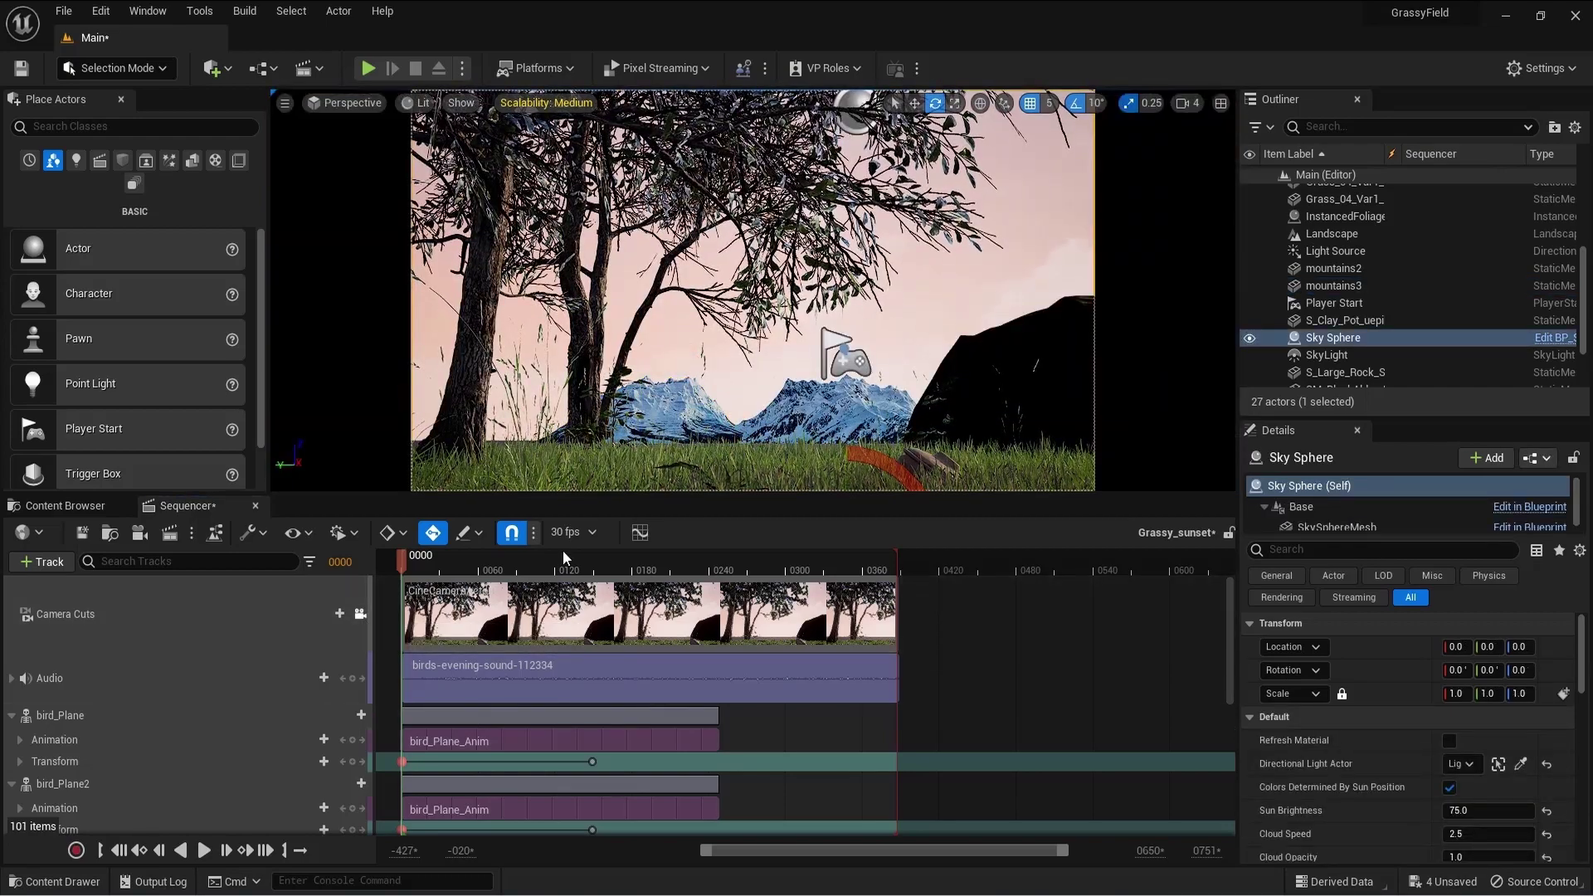
{"action": "left_click", "coordinate": [203, 850]}
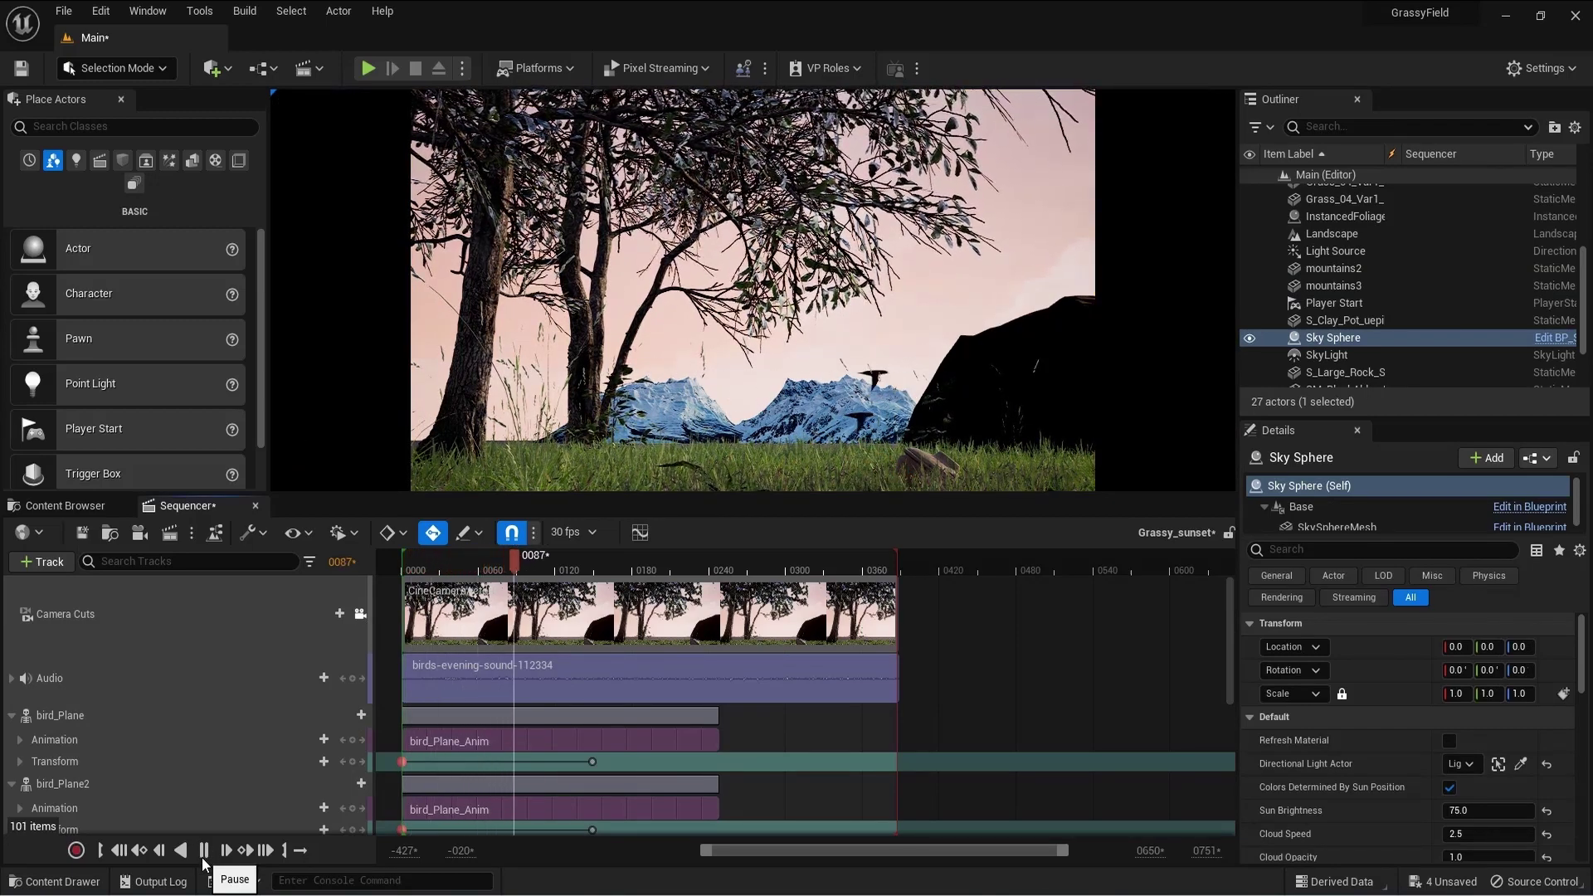
{"action": "left_click", "coordinate": [203, 851]}
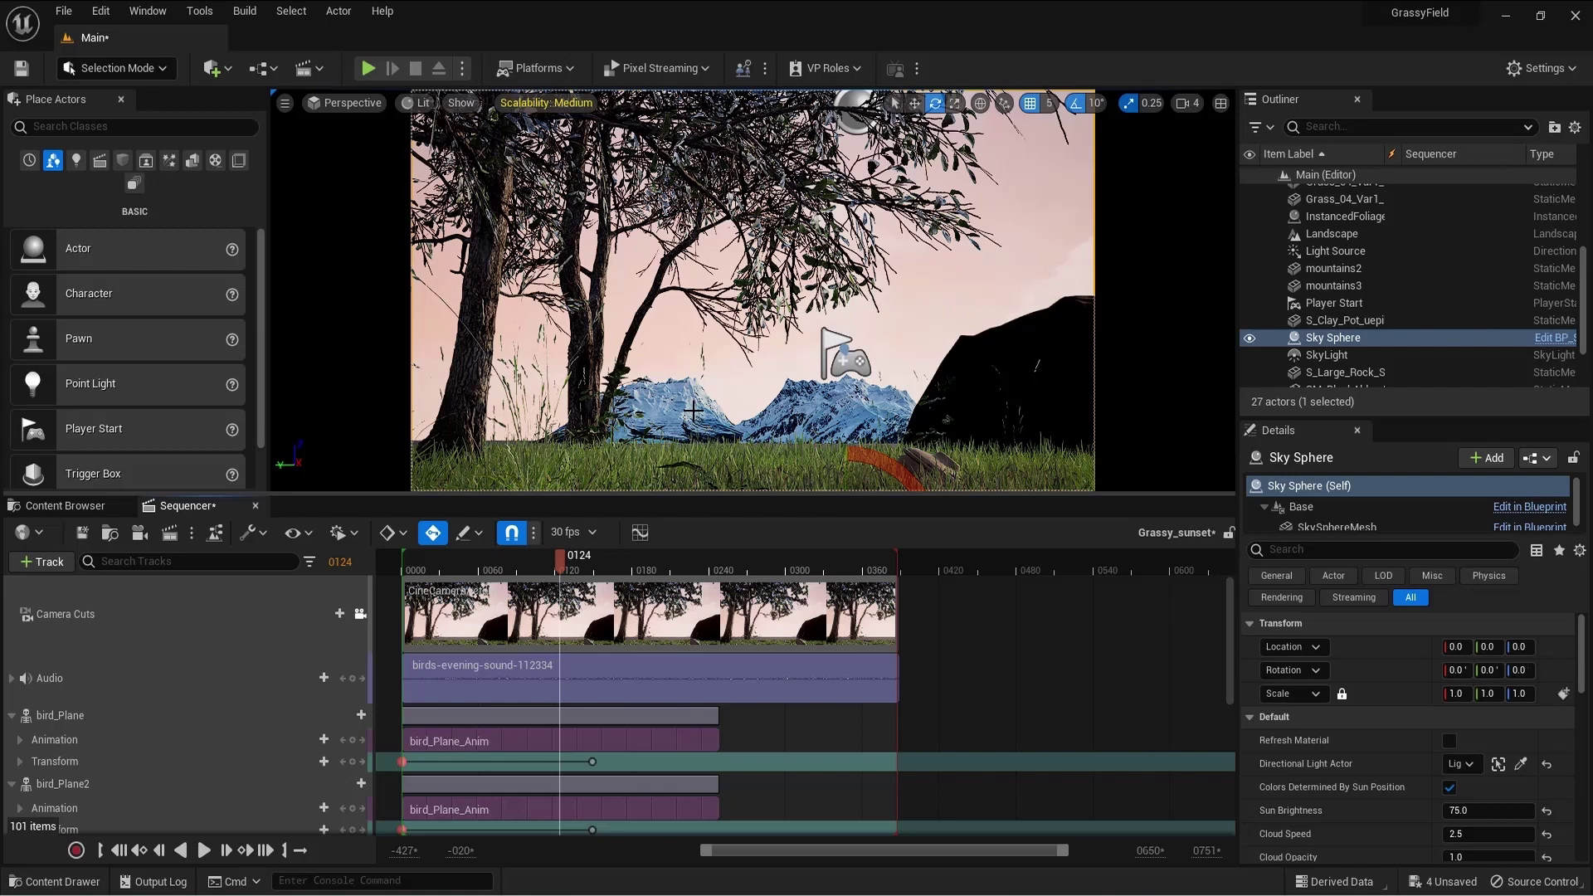
Alt-drag mountains3 further left into mountains4, lower it slightly, and set its scale to 3.5
{"action": "left_click", "coordinate": [65, 505]}
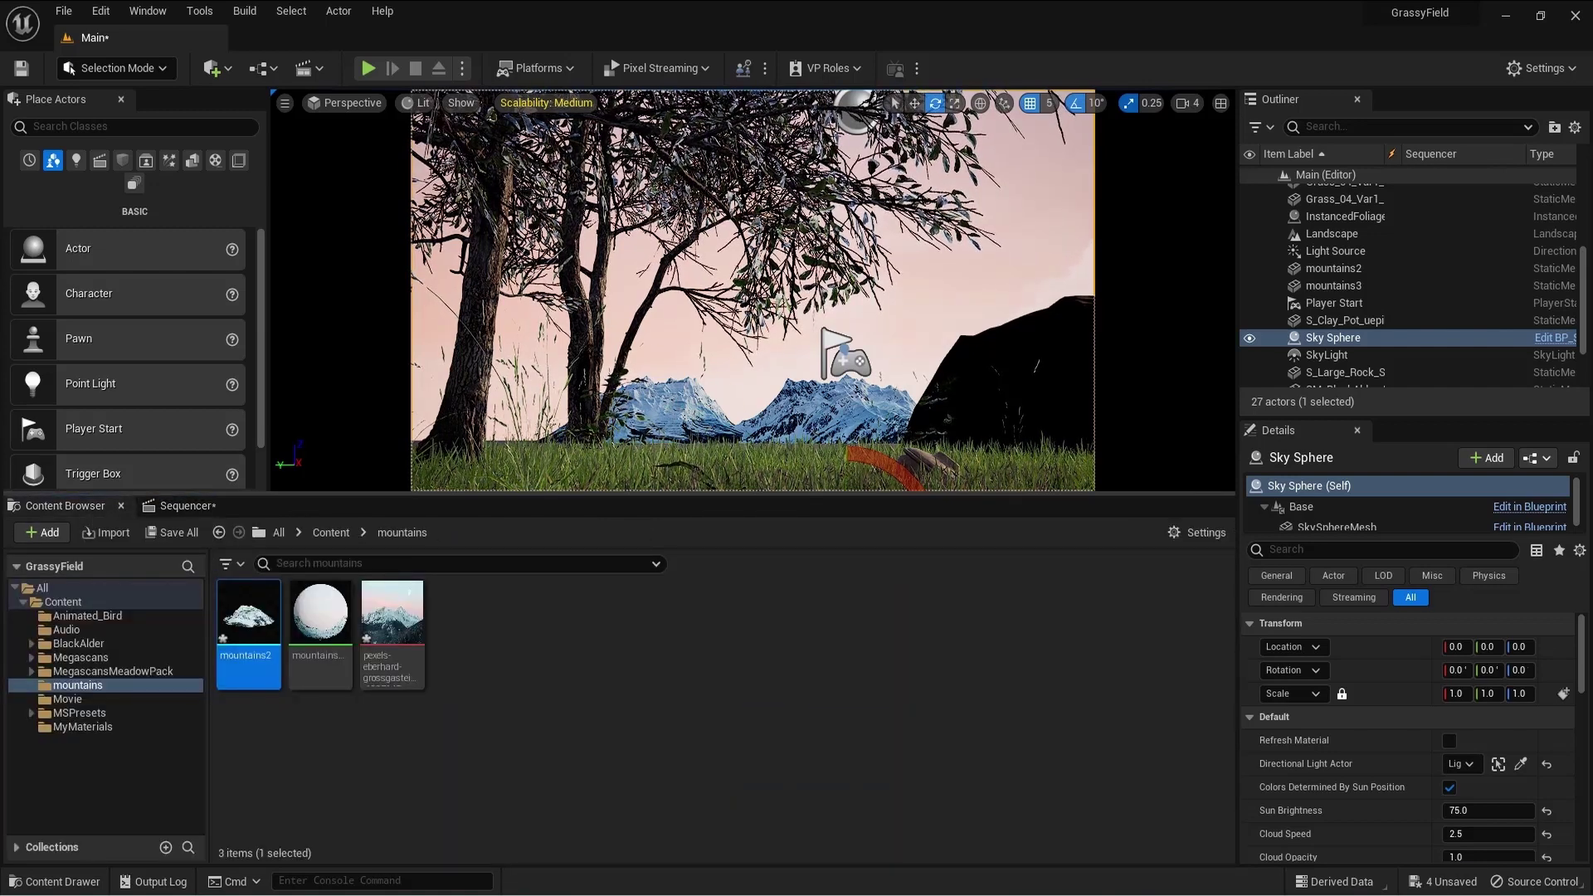
{"action": "left_click", "coordinate": [672, 409]}
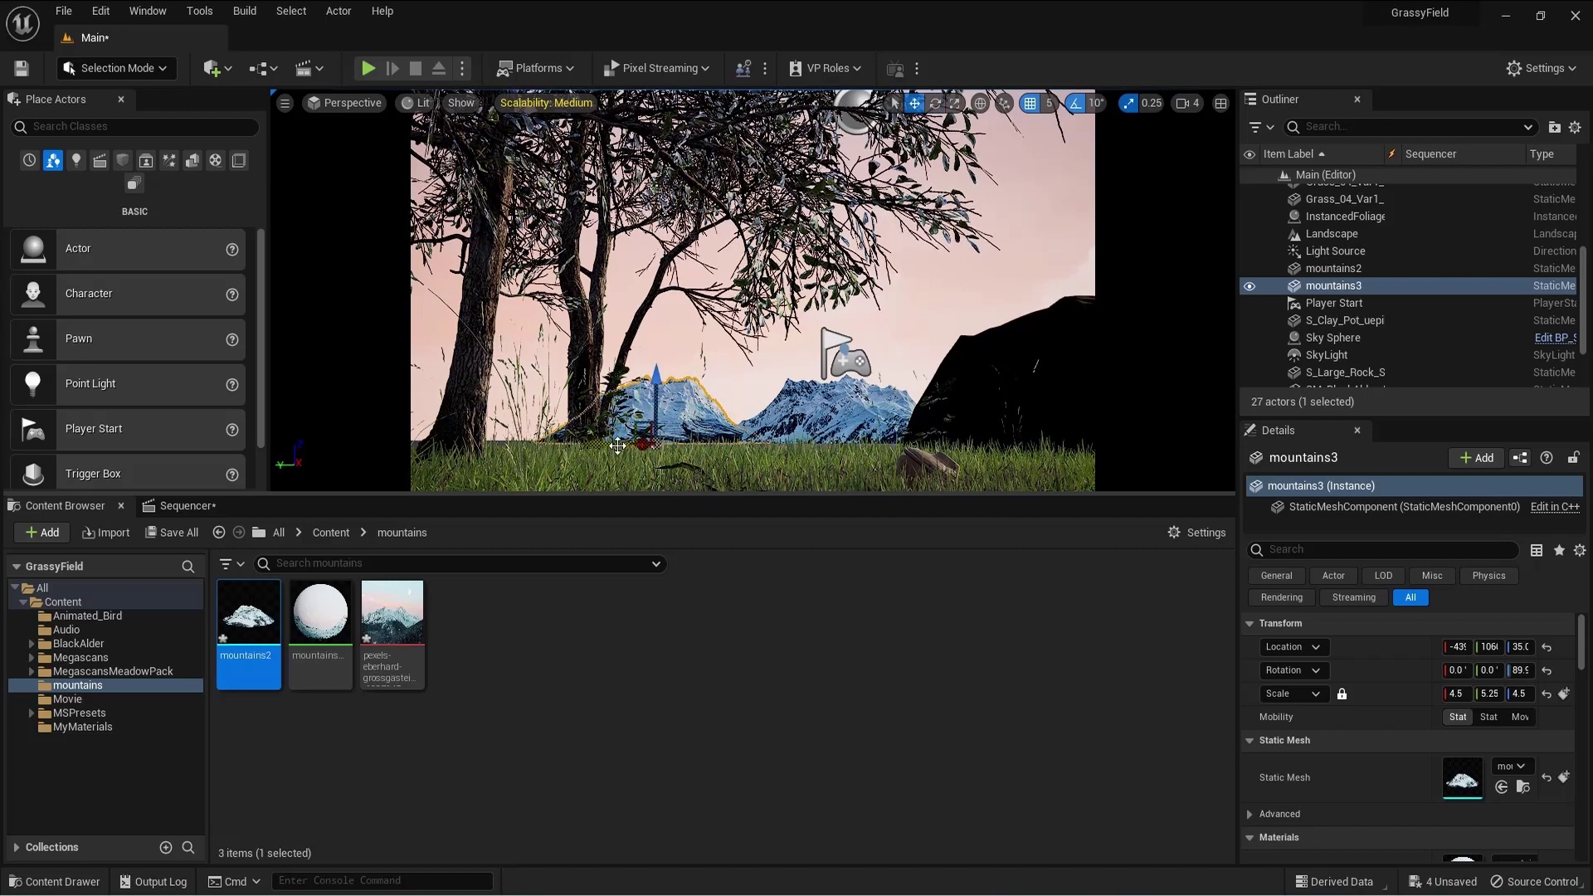
{"action": "left_click_drag", "start_coordinate": [608, 446], "coordinate": [418, 435], "text": "alt"}
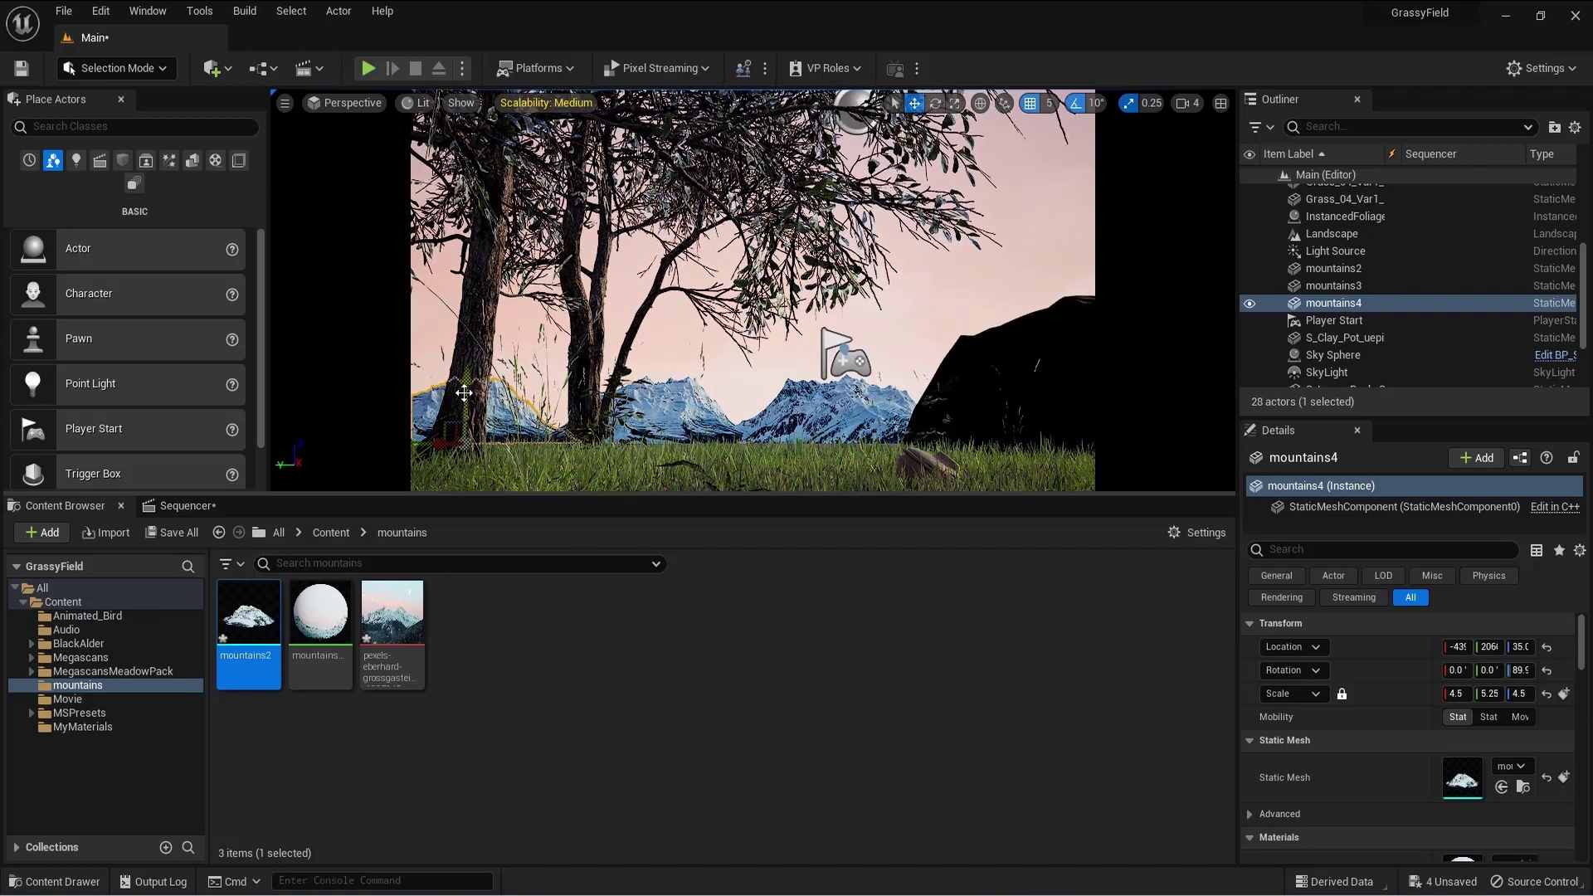
{"action": "left_click_drag", "start_coordinate": [464, 394], "coordinate": [468, 391]}
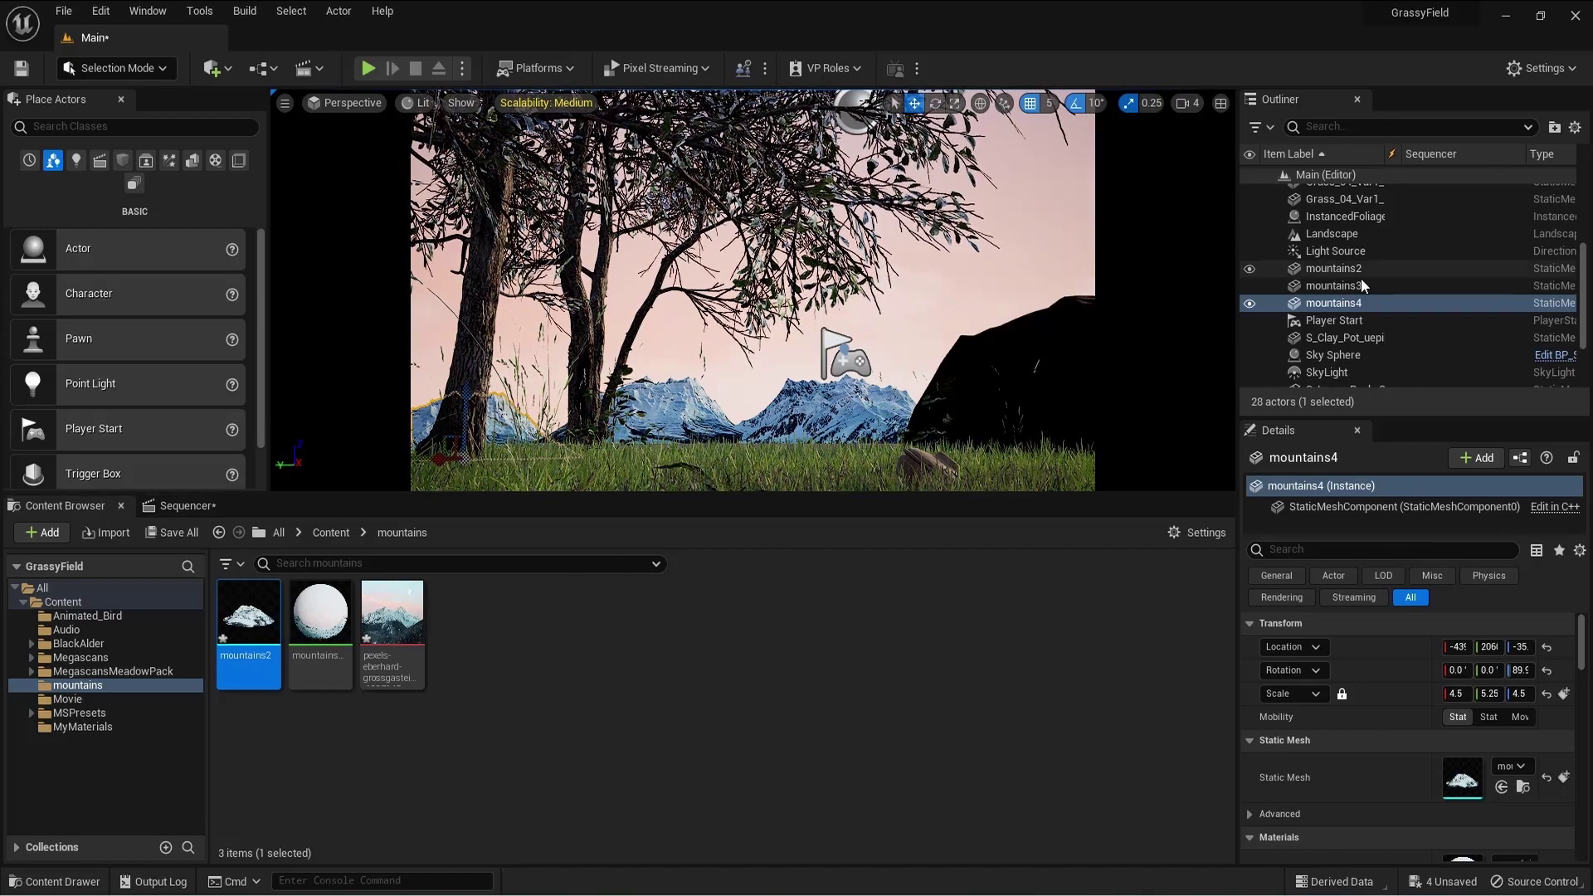
{"action": "left_click", "coordinate": [1453, 693]}
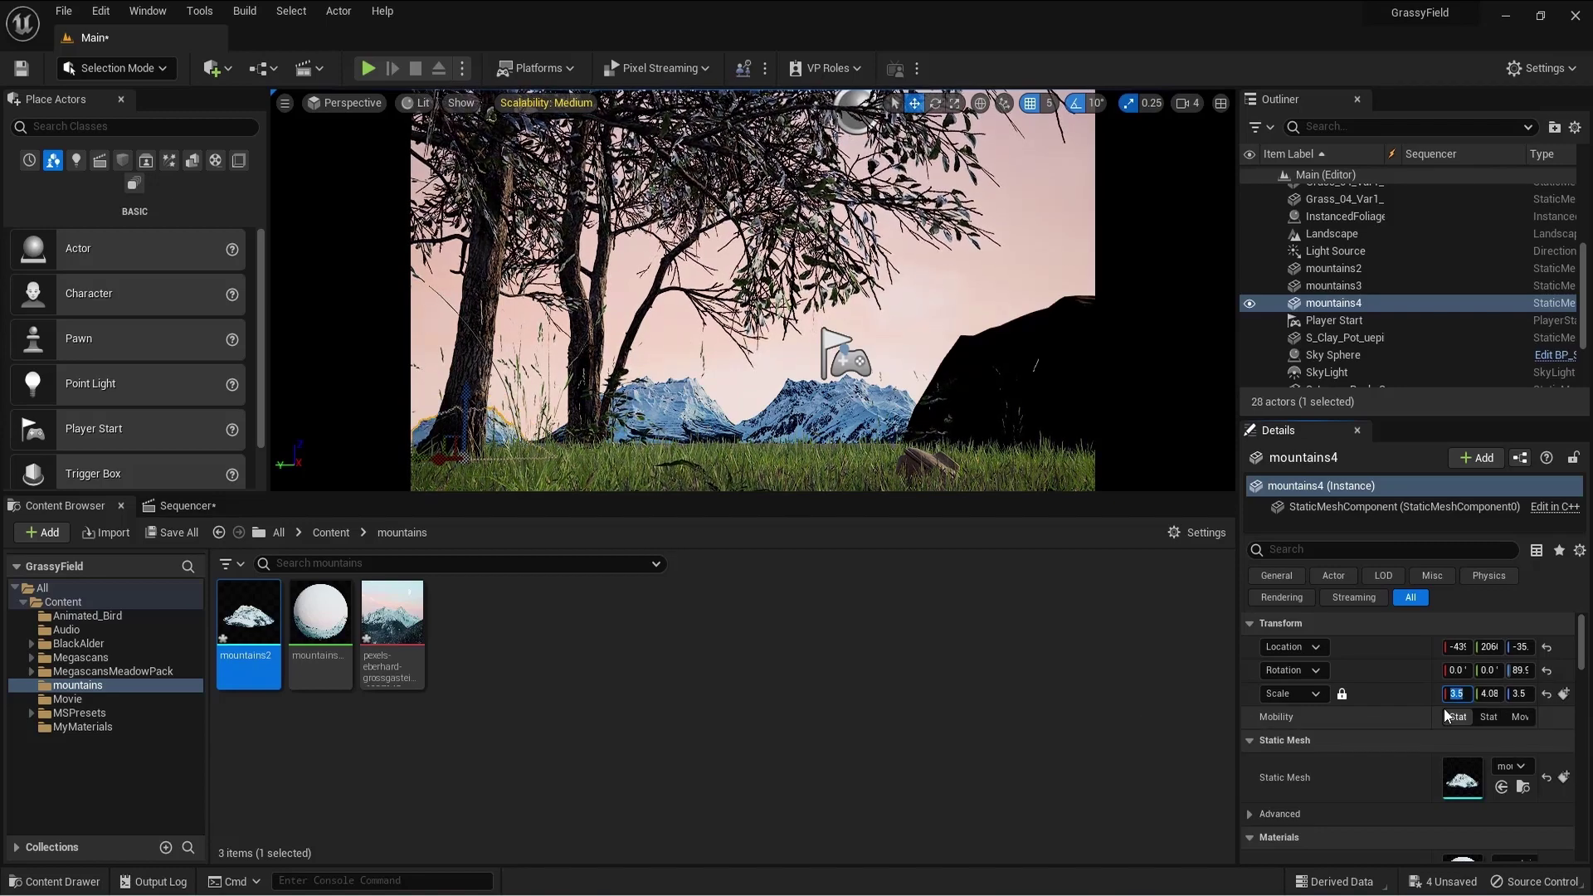
Play and pause the Grassy_sunset cinematic, rewind the playhead near the start, and replay it
{"action": "left_click", "coordinate": [902, 321]}
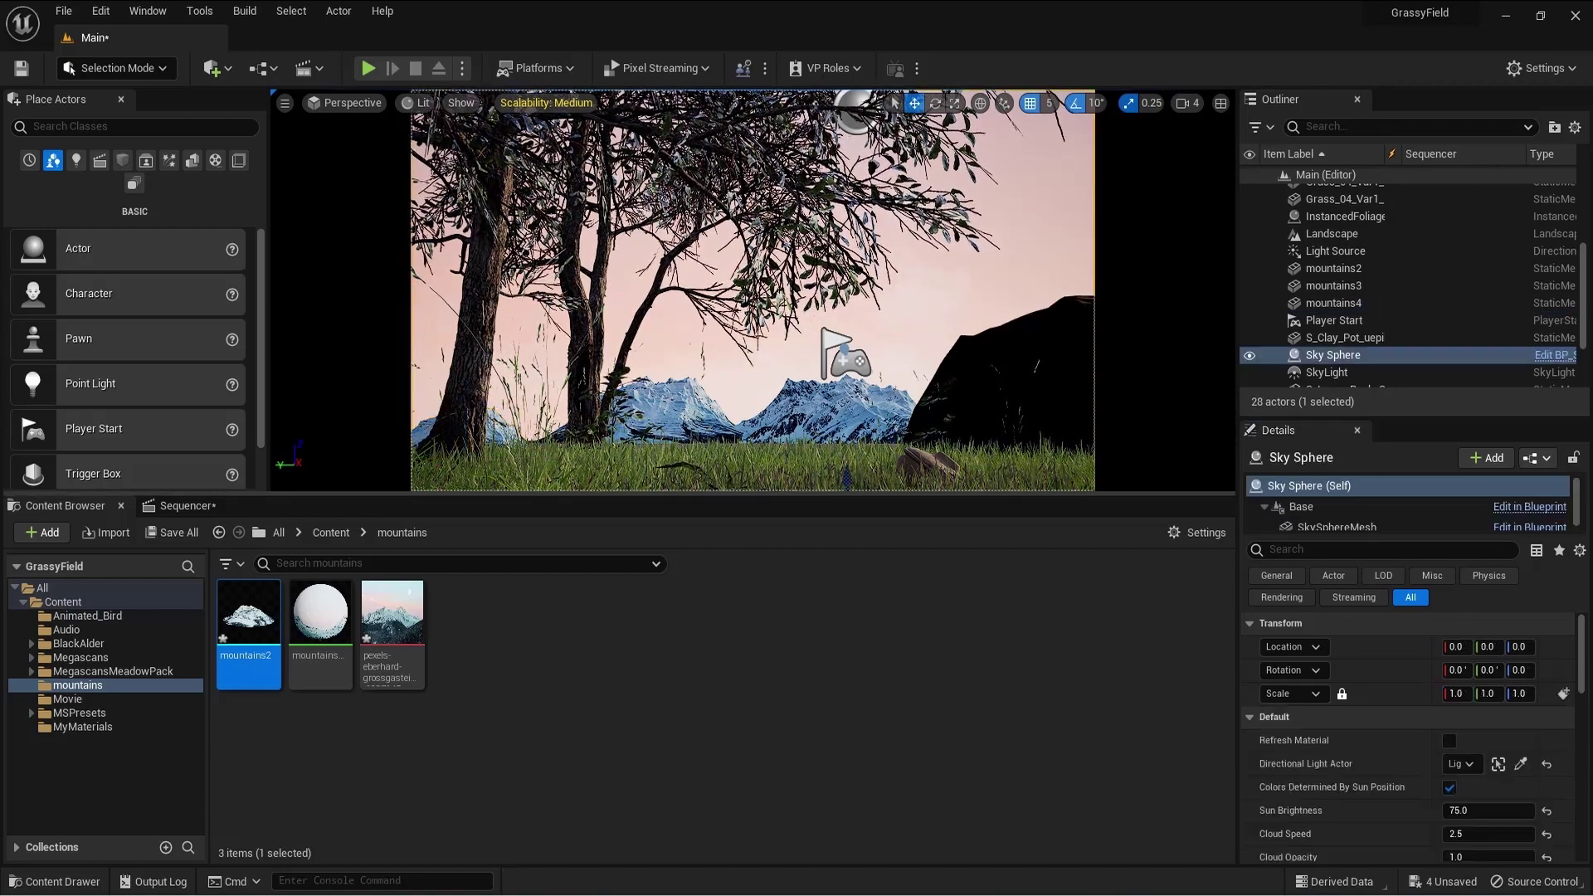
{"action": "left_click", "coordinate": [188, 505]}
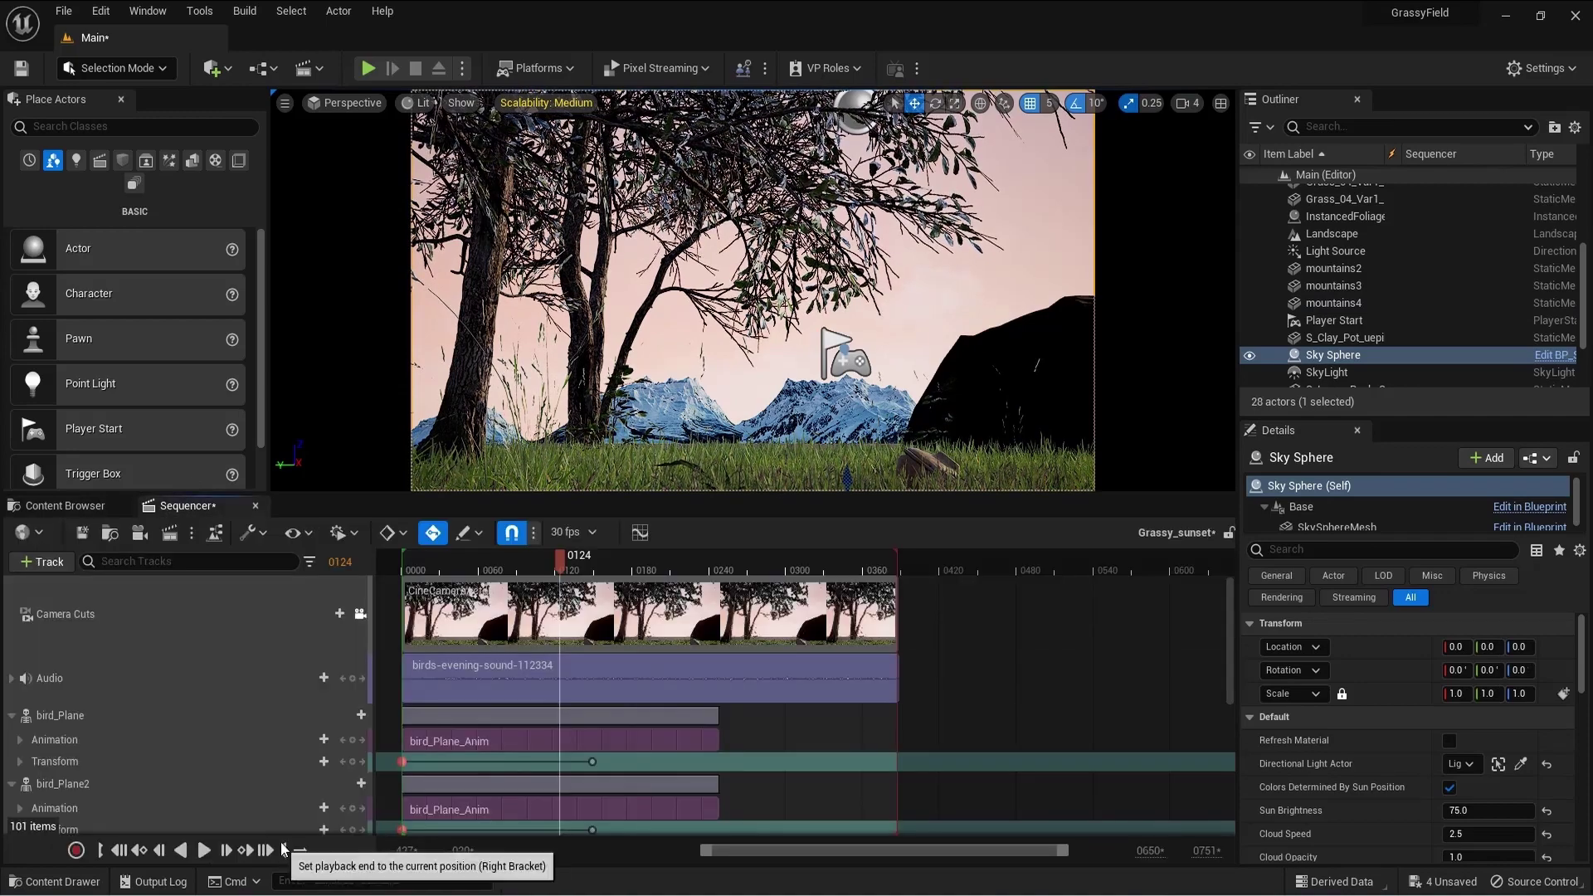
{"action": "left_click", "coordinate": [202, 851]}
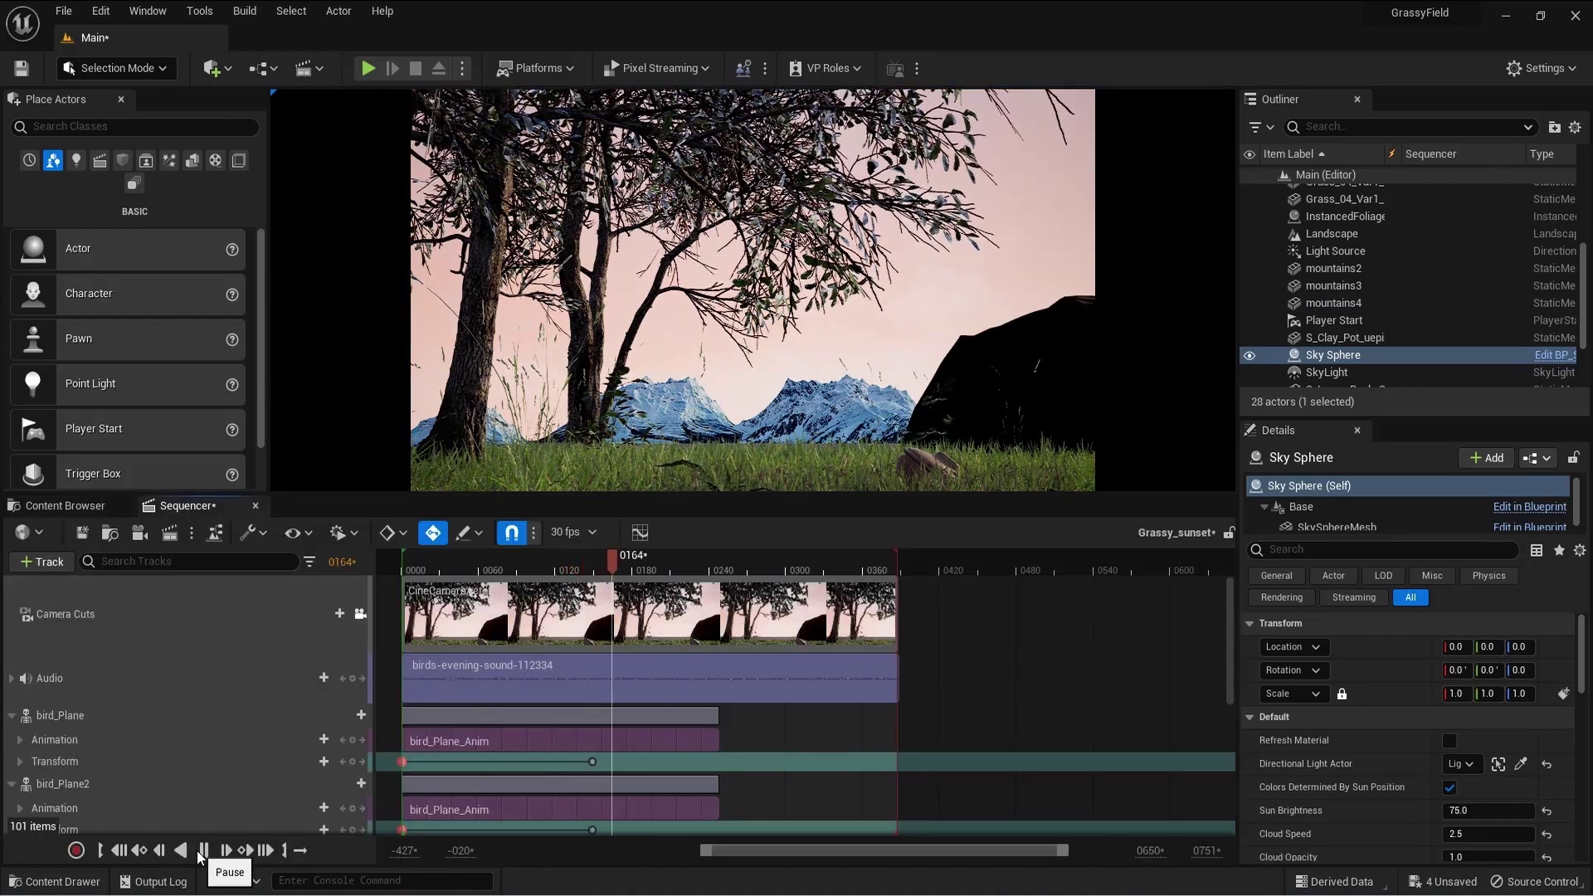
{"action": "left_click", "coordinate": [202, 851]}
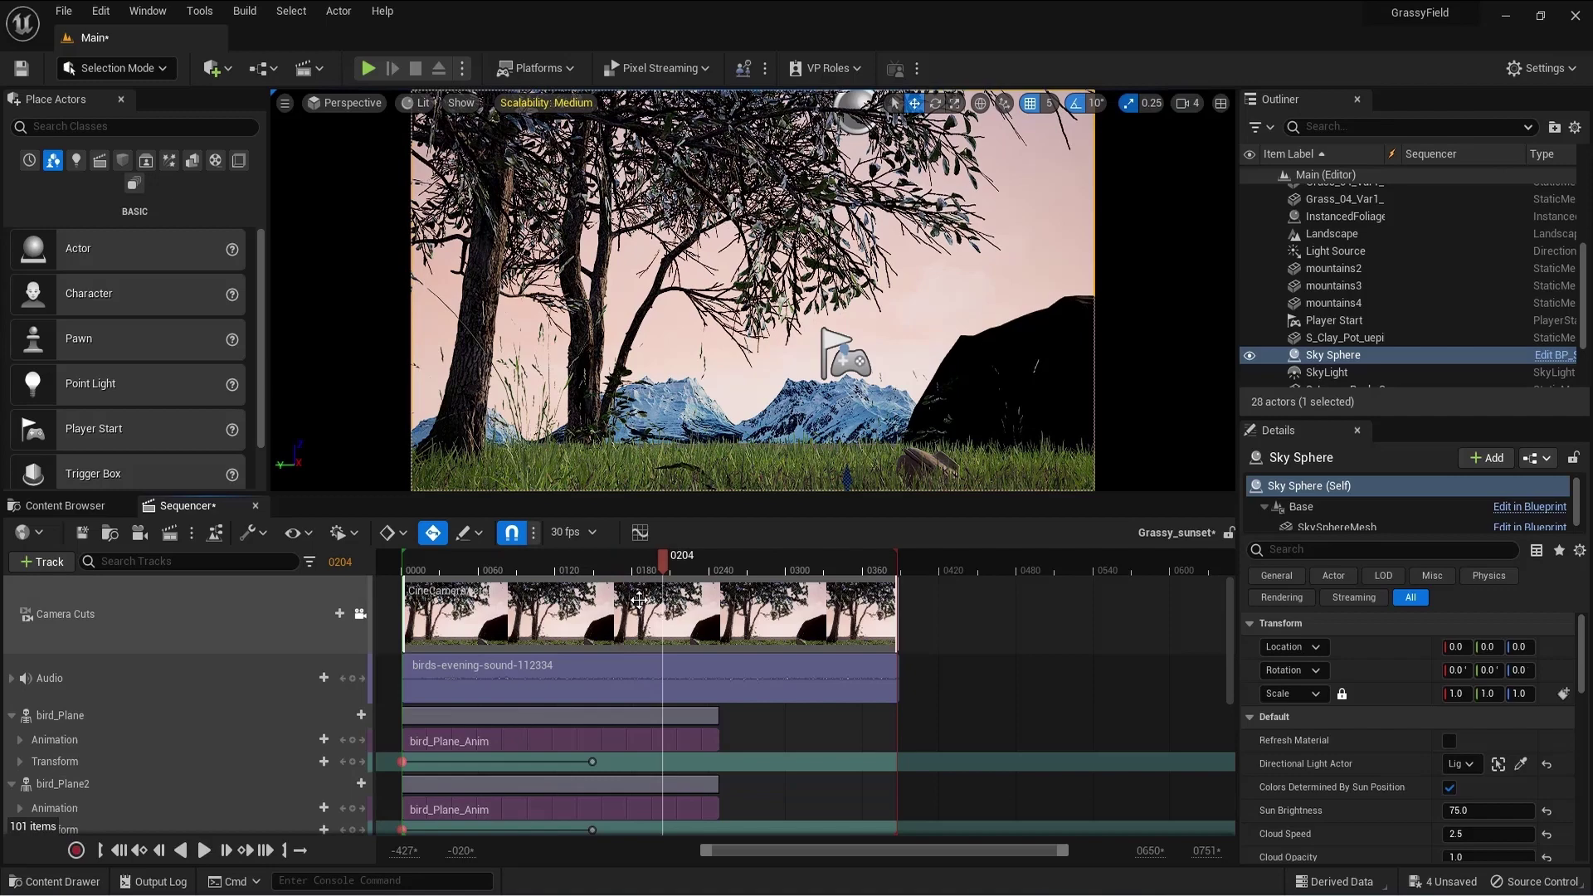
{"action": "left_click_drag", "start_coordinate": [662, 556], "coordinate": [404, 606]}
{"action": "left_click", "coordinate": [211, 854]}
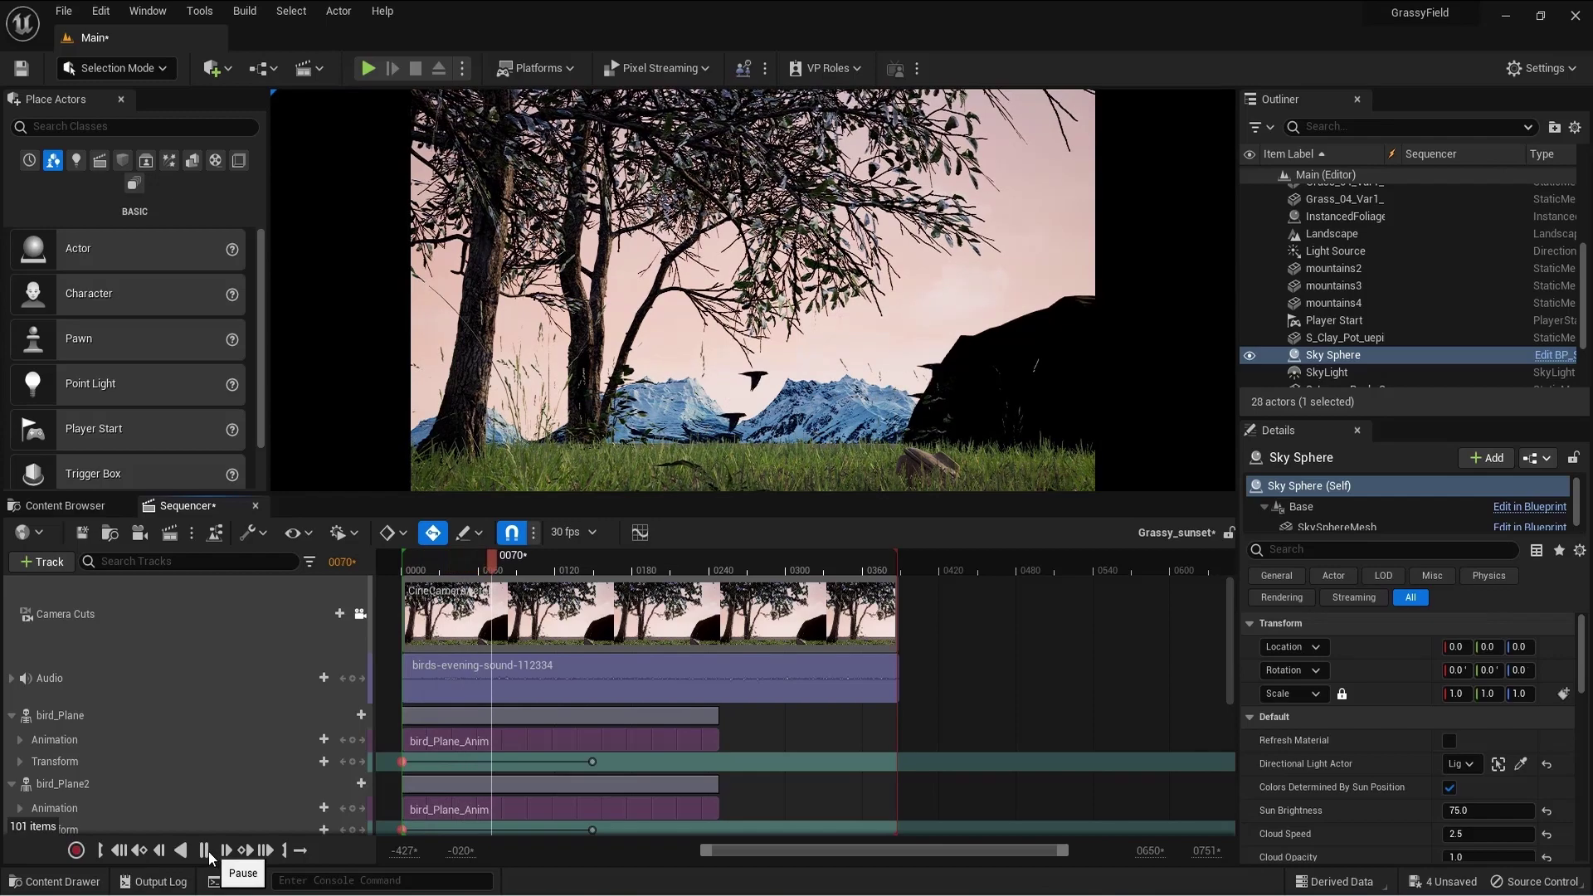
{"action": "left_click", "coordinate": [205, 851]}
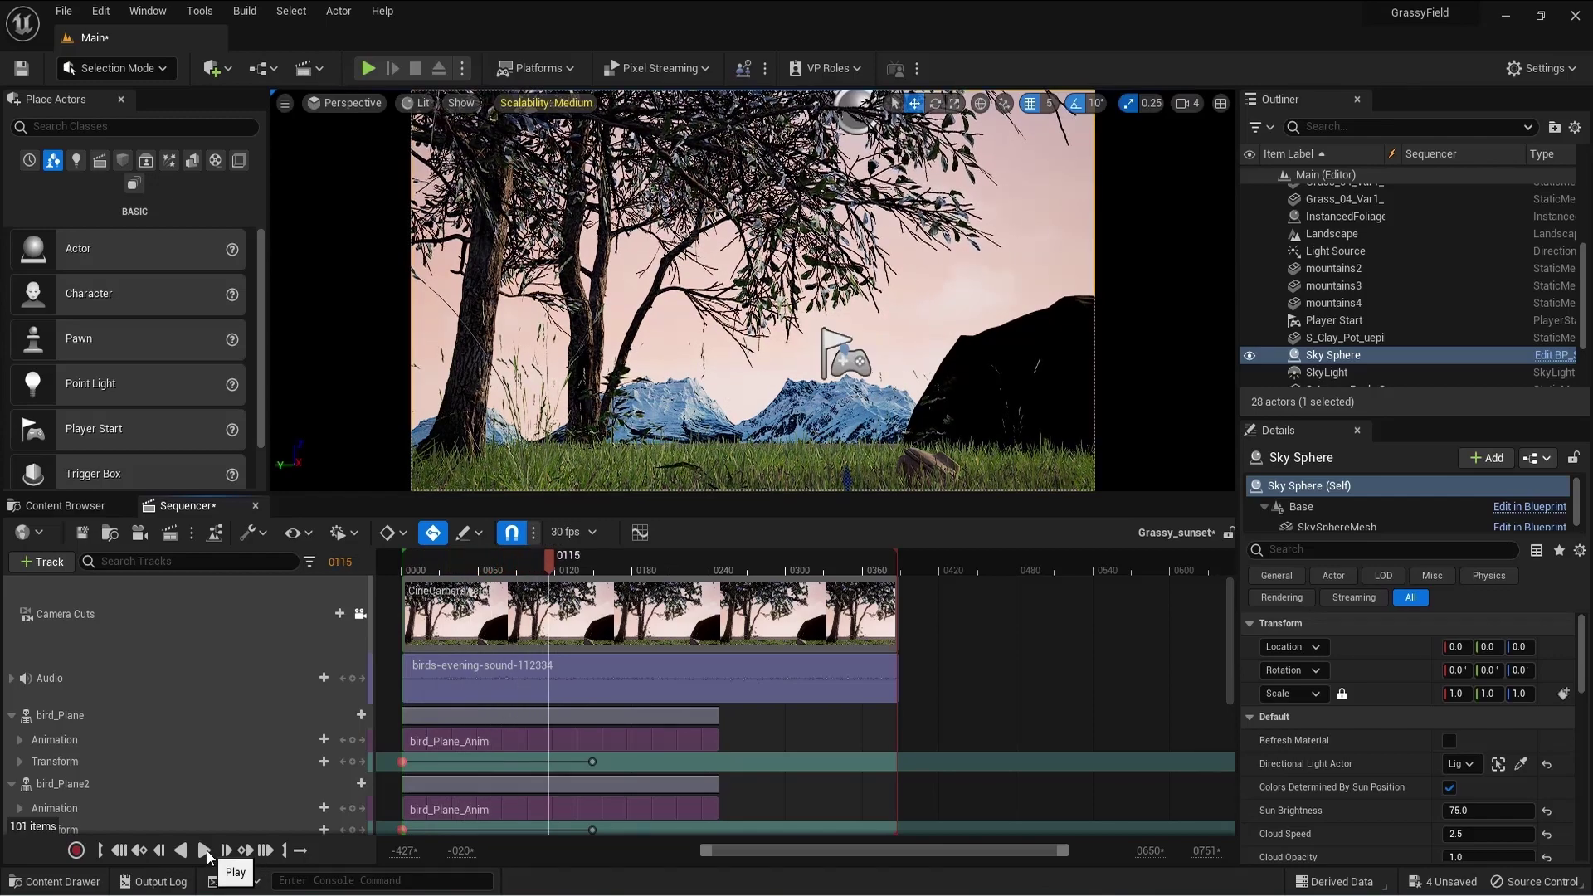